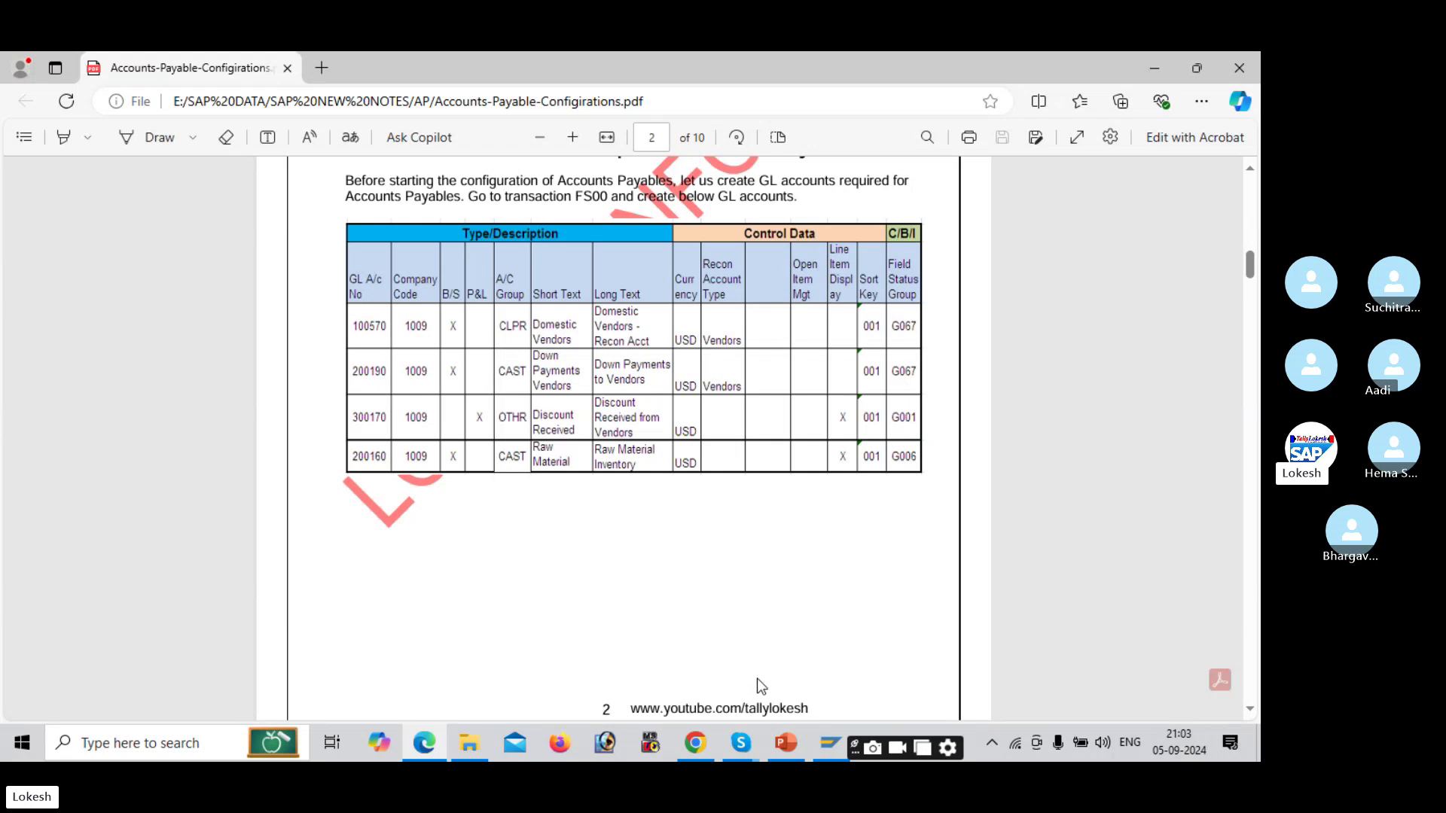
# Step: Switch to the SAP logon screen and log on to client 800 with the user name and account password
pyautogui.moveTo(831, 744)
pyautogui.click(834, 710)
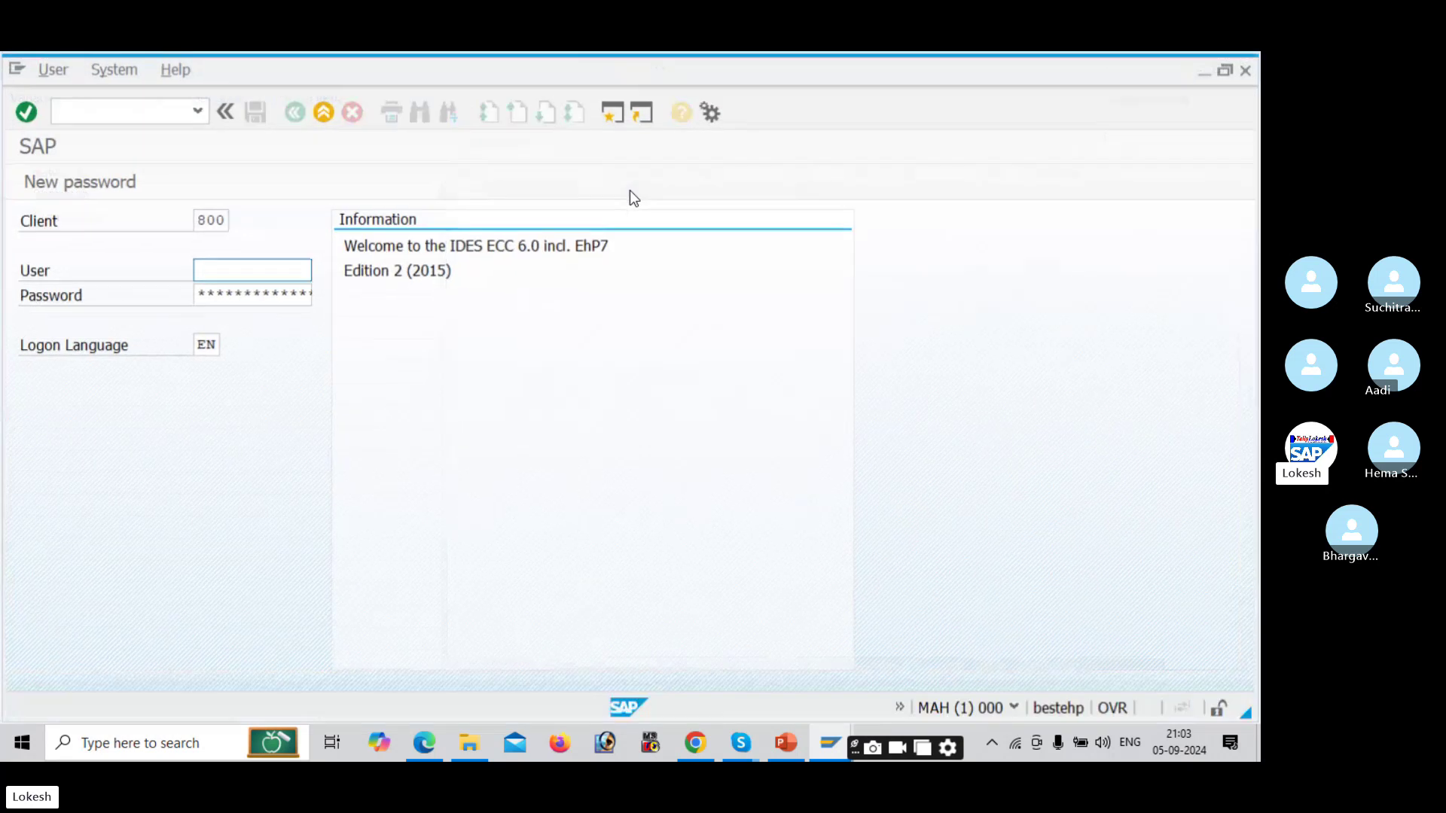
pyautogui.press('Return')
pyautogui.press('Tab')
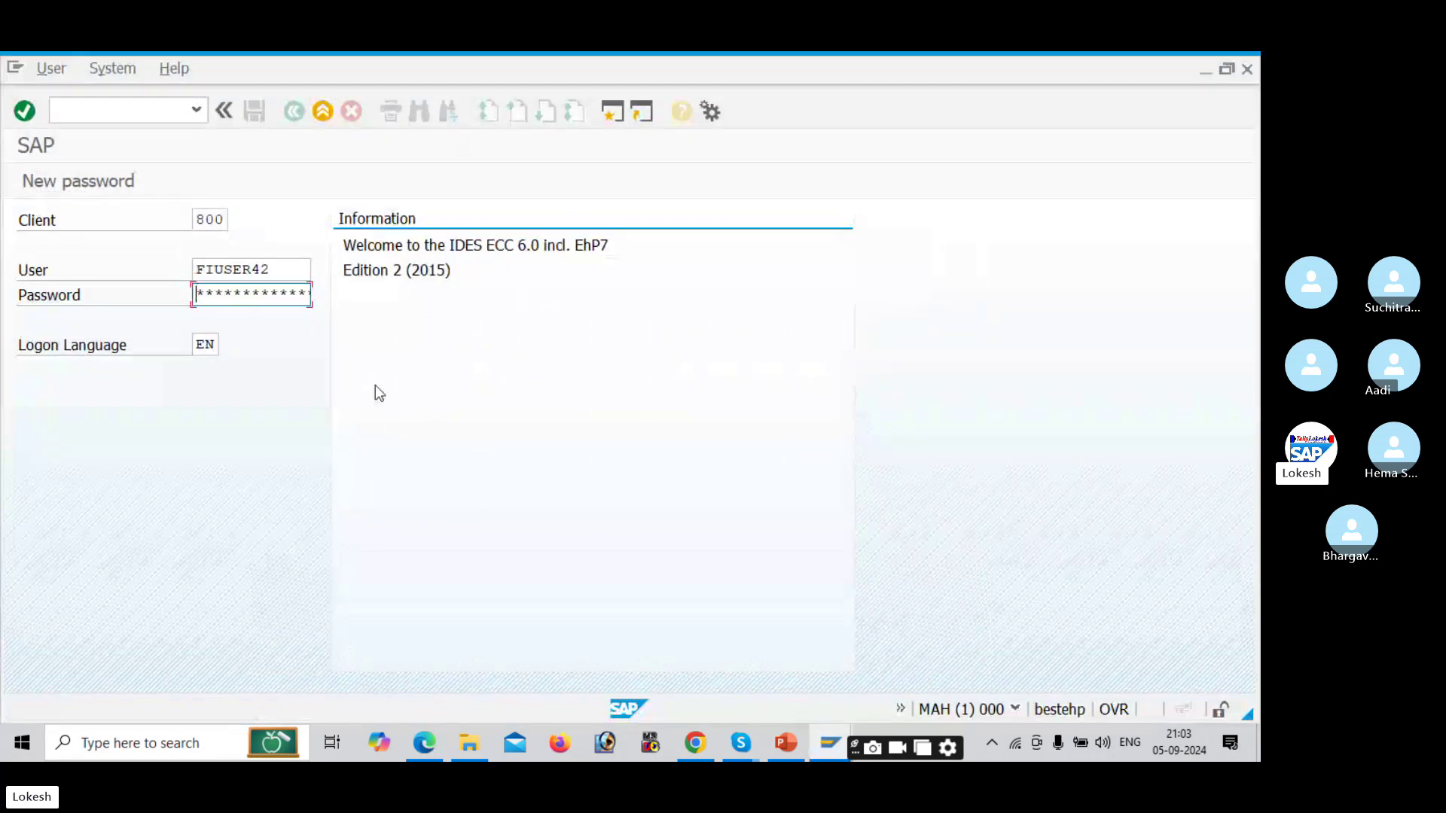
pyautogui.write('*****')
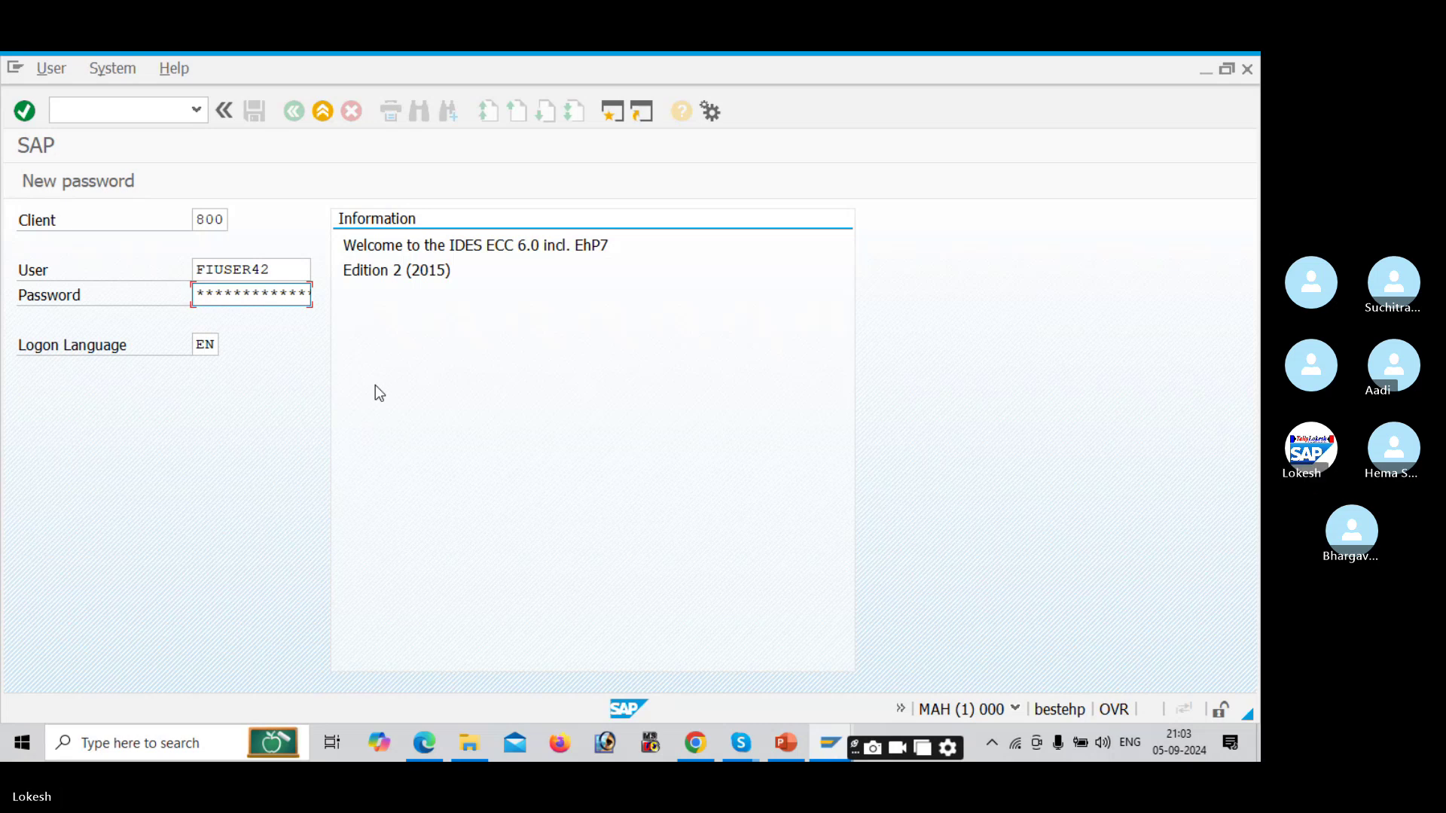
pyautogui.press('Return')
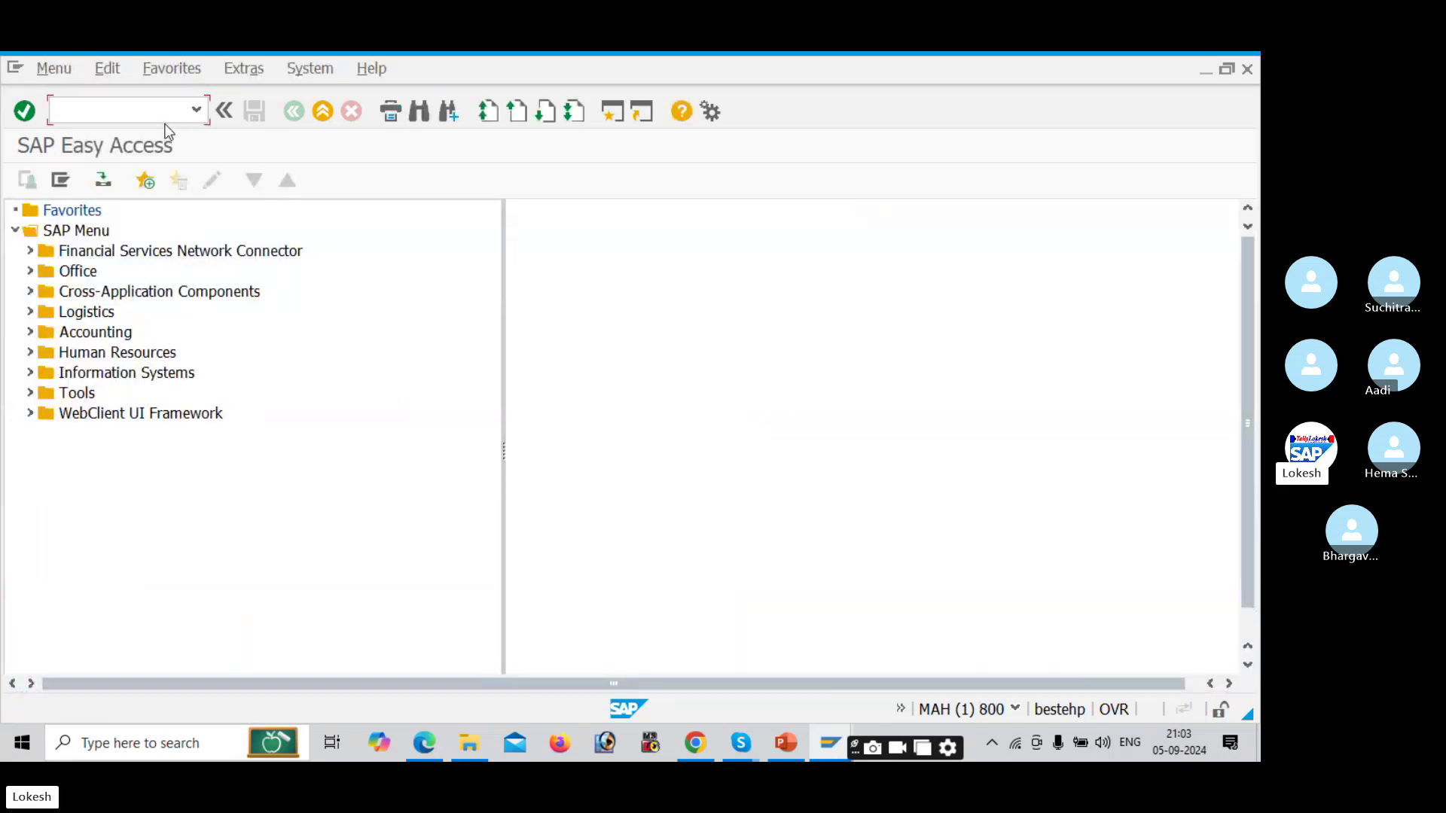
# Step: In transaction FS00, copy the Raw Material account 200004 under current assets to new G/L account 200005
pyautogui.write('FS00')
pyautogui.press('Return')
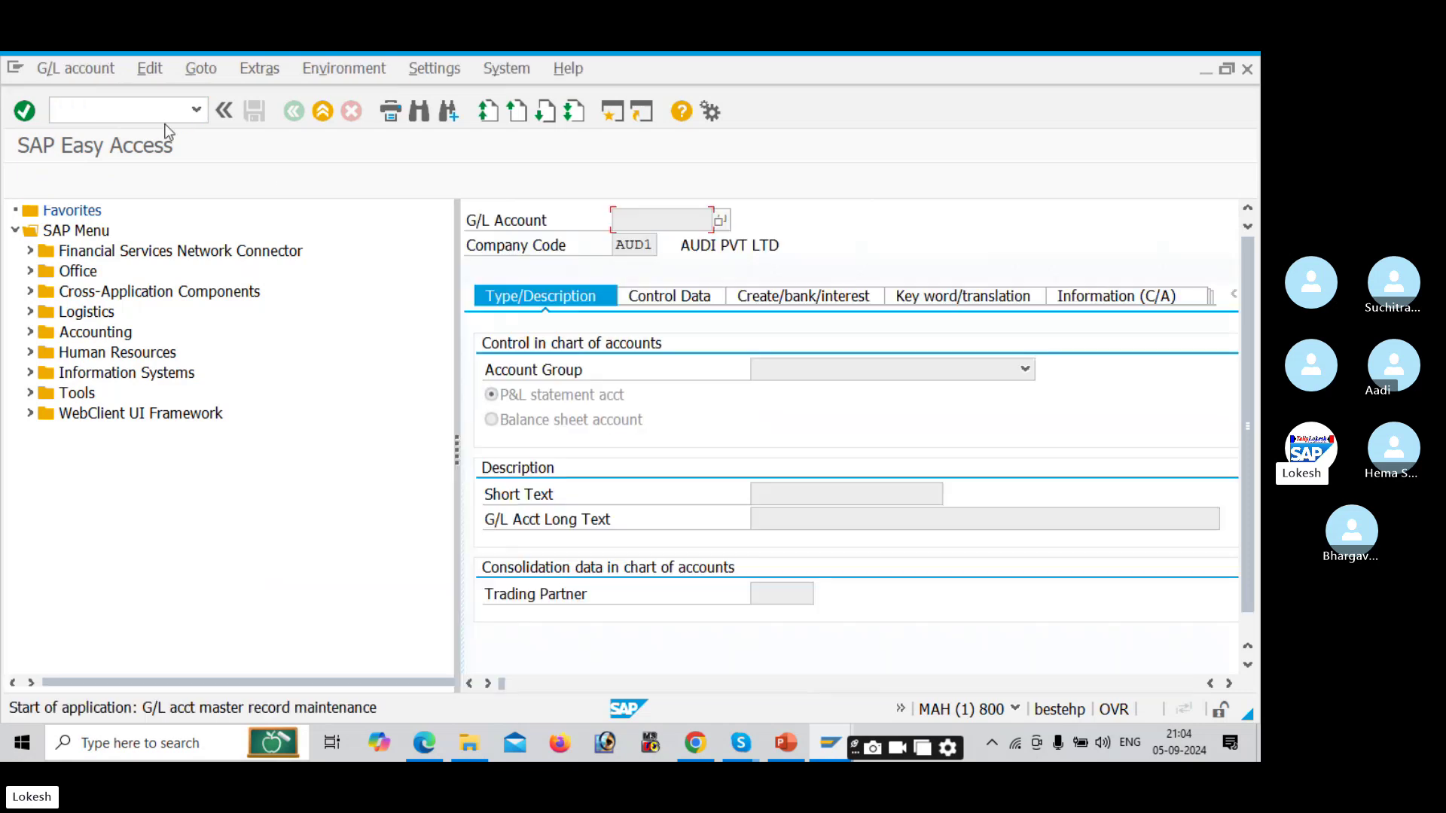
pyautogui.click(20, 287)
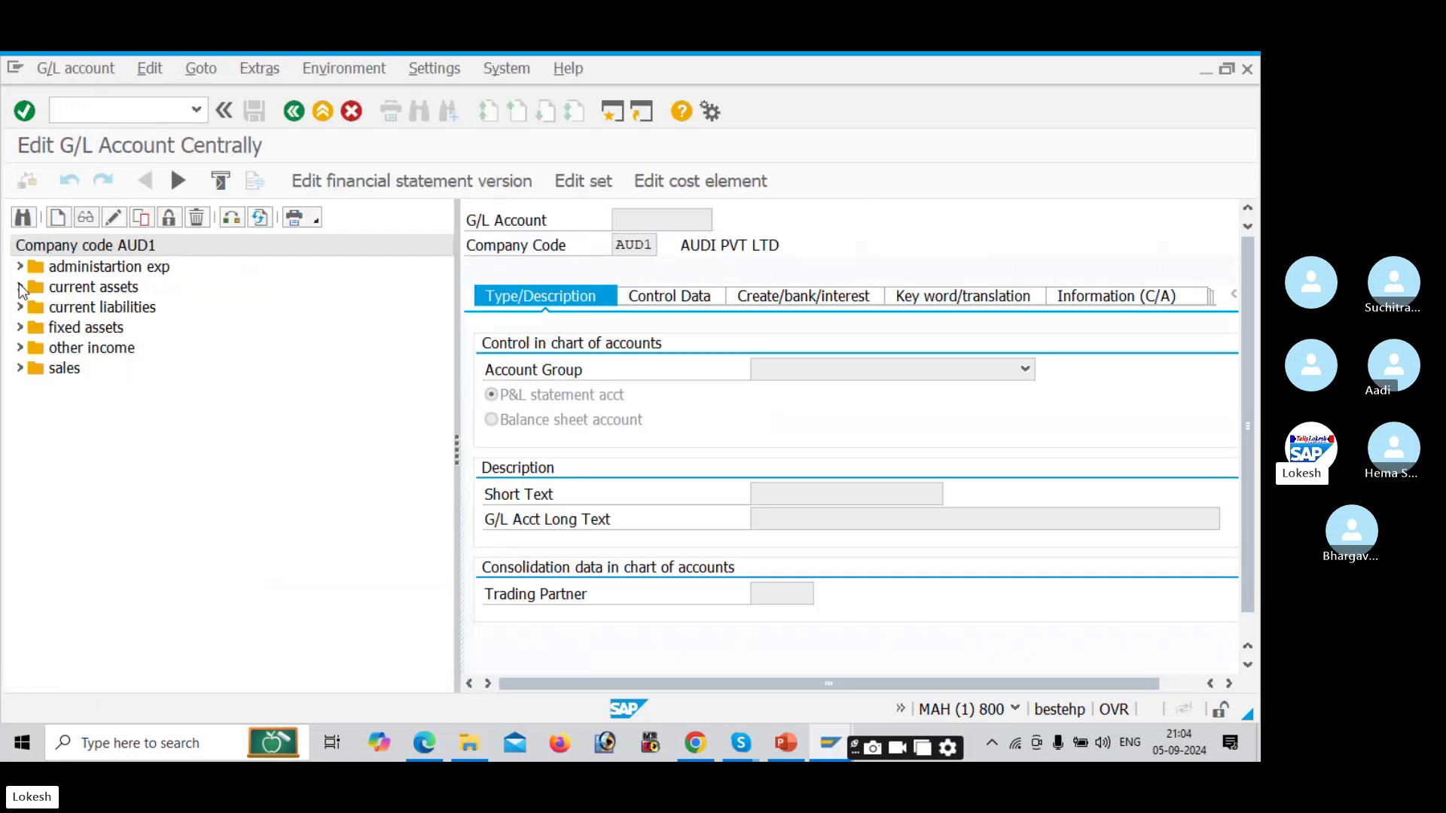
pyautogui.click(85, 369)
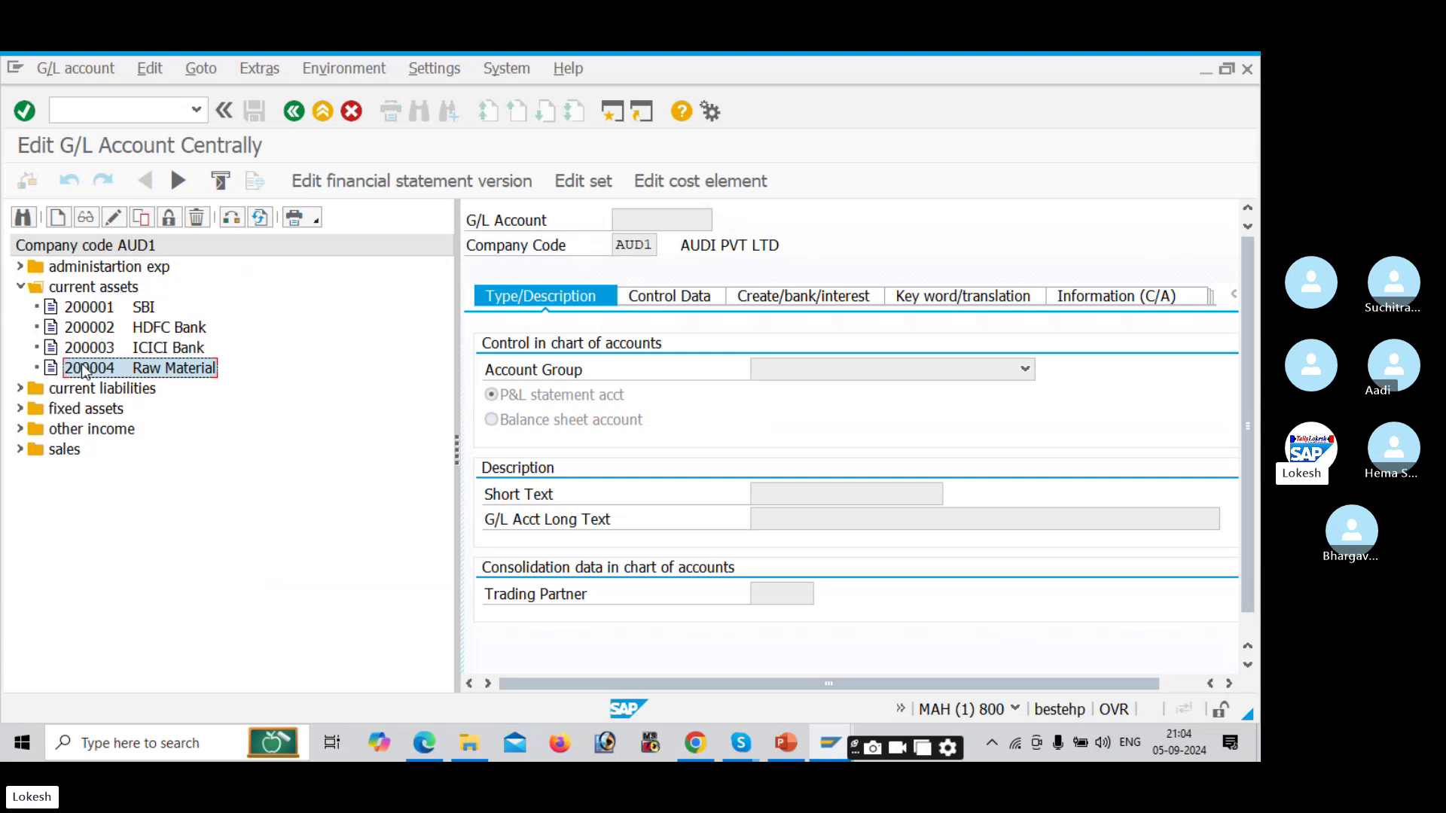
pyautogui.rightClick(84, 369)
pyautogui.click(129, 427)
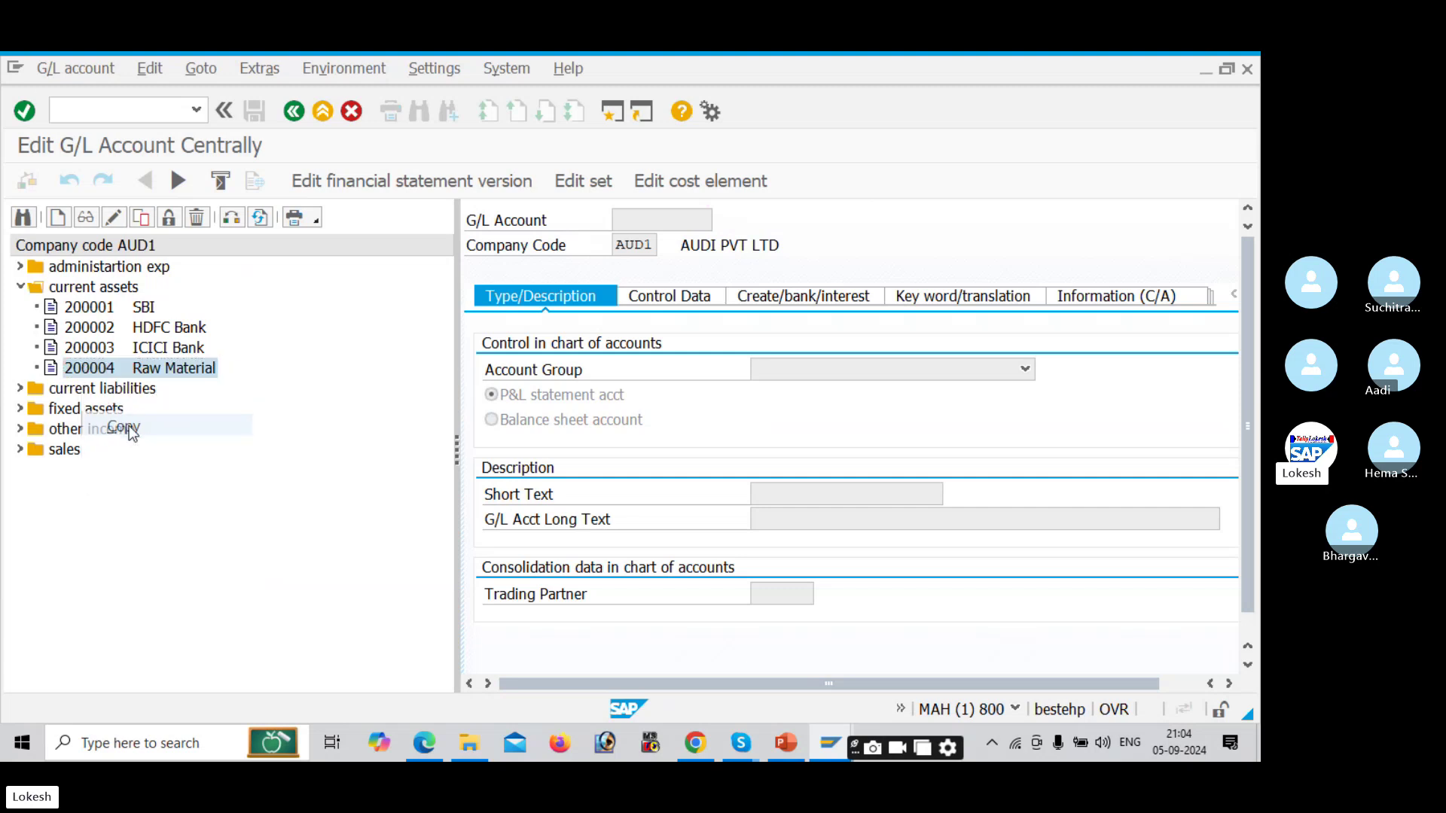
pyautogui.click(316, 406)
pyautogui.press('BackSpace')
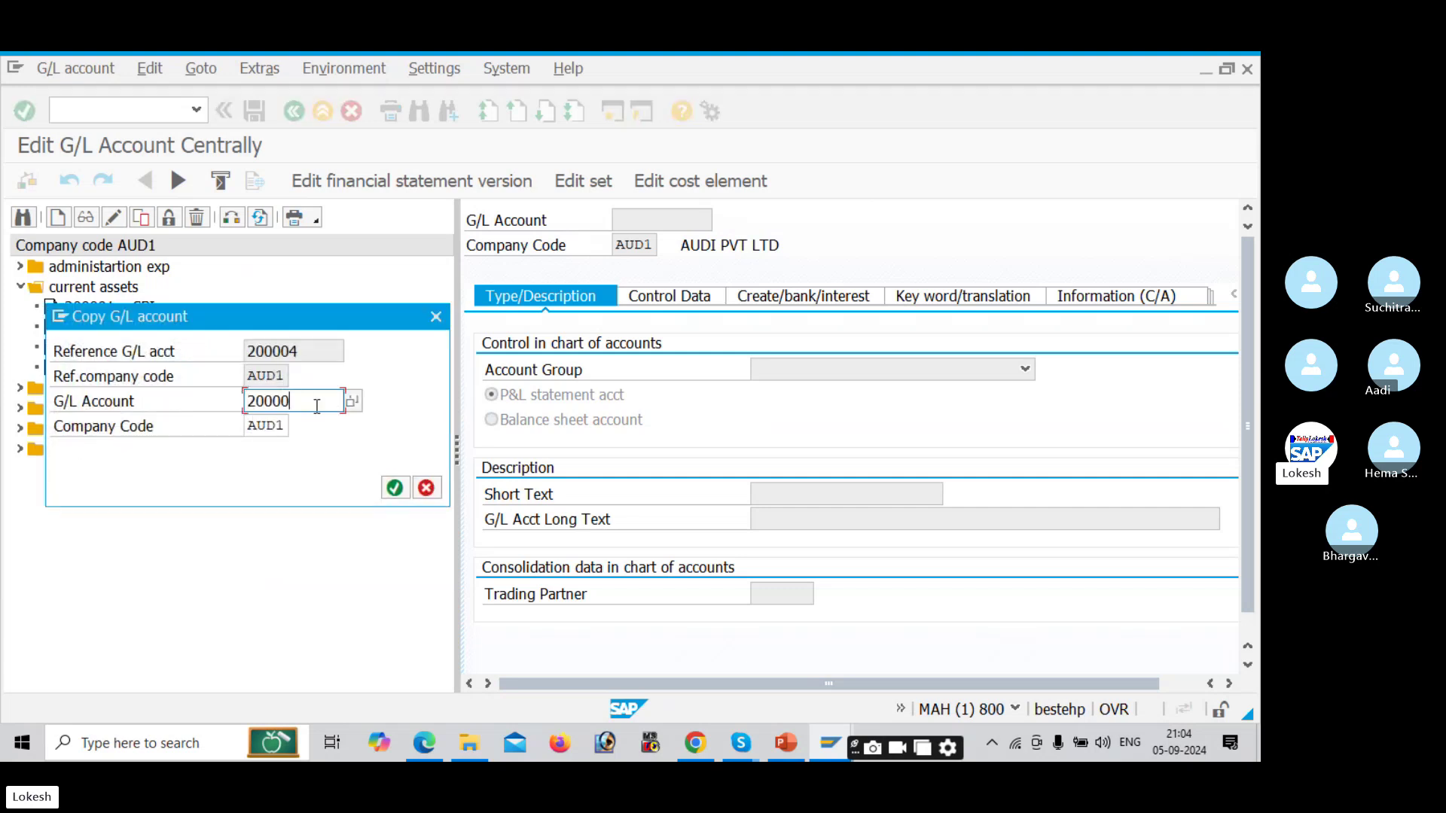
pyautogui.write('5')
pyautogui.press('Return')
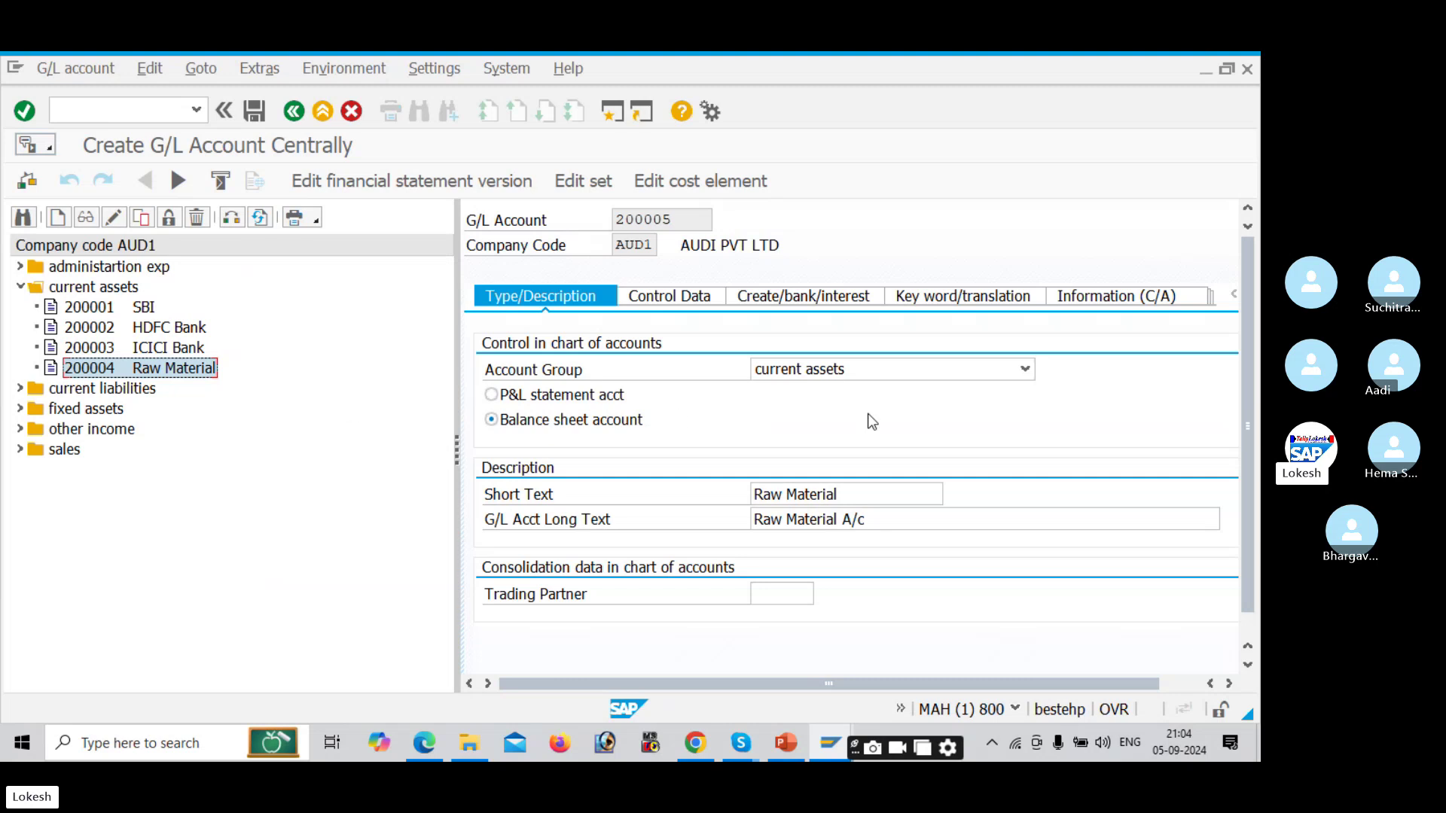
# Step: Replace the account's short text with "Advanced to Vendor", consulting the Vendor Down Payment configuration steps slide in PowerPoint for the account name
pyautogui.click(848, 496)
pyautogui.press('BackSpace')
pyautogui.press('BackSpace')
pyautogui.press('BackSpace')
pyautogui.press('BackSpace')
pyautogui.press('BackSpace')
pyautogui.press('BackSpace')
pyautogui.press('BackSpace')
pyautogui.press('BackSpace')
pyautogui.press('BackSpace')
pyautogui.press('BackSpace')
pyautogui.press('BackSpace')
pyautogui.press('BackSpace')
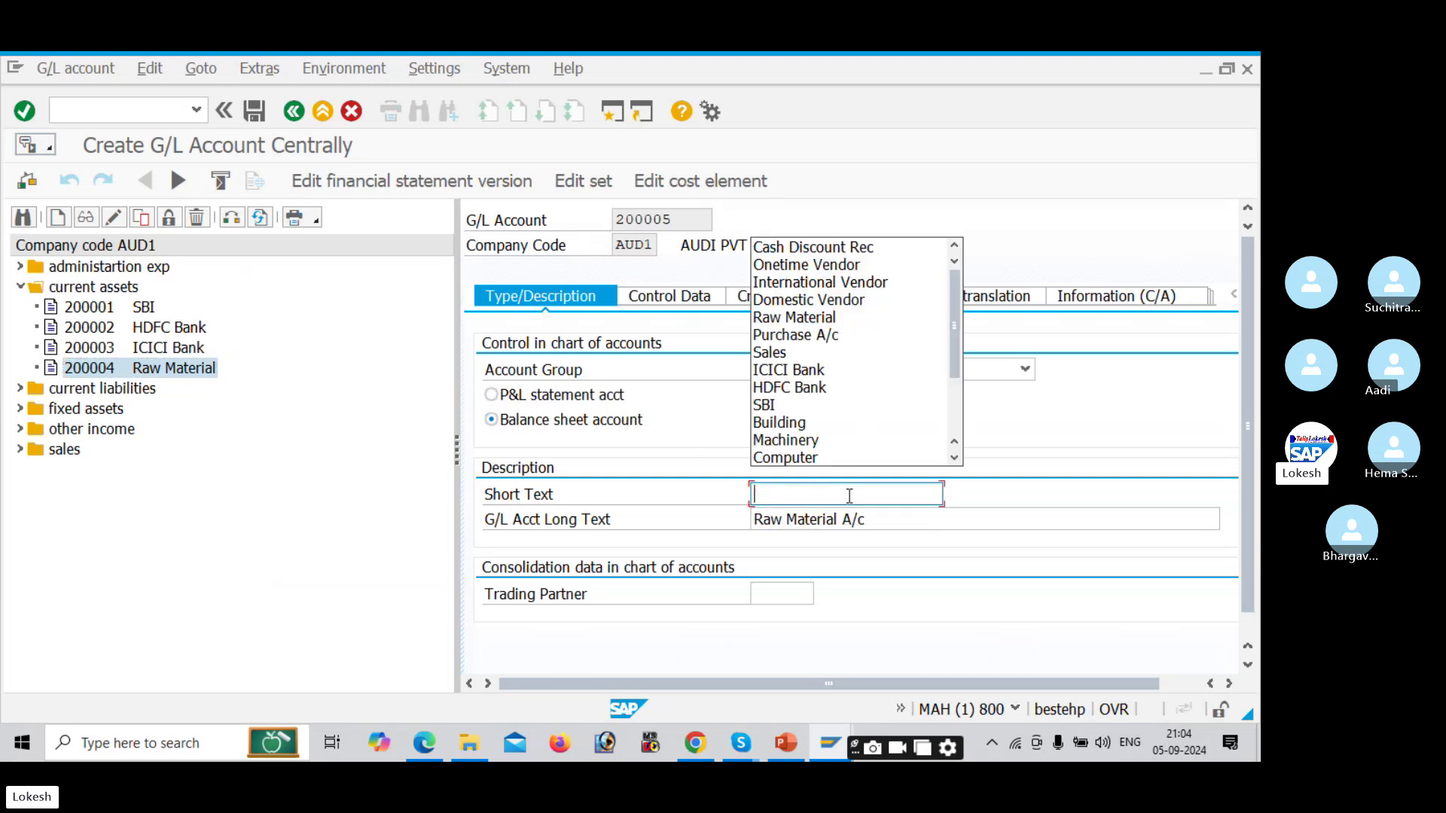
pyautogui.hotkey('alt', 'Tab')
pyautogui.hotkey('alt', 'Tab')
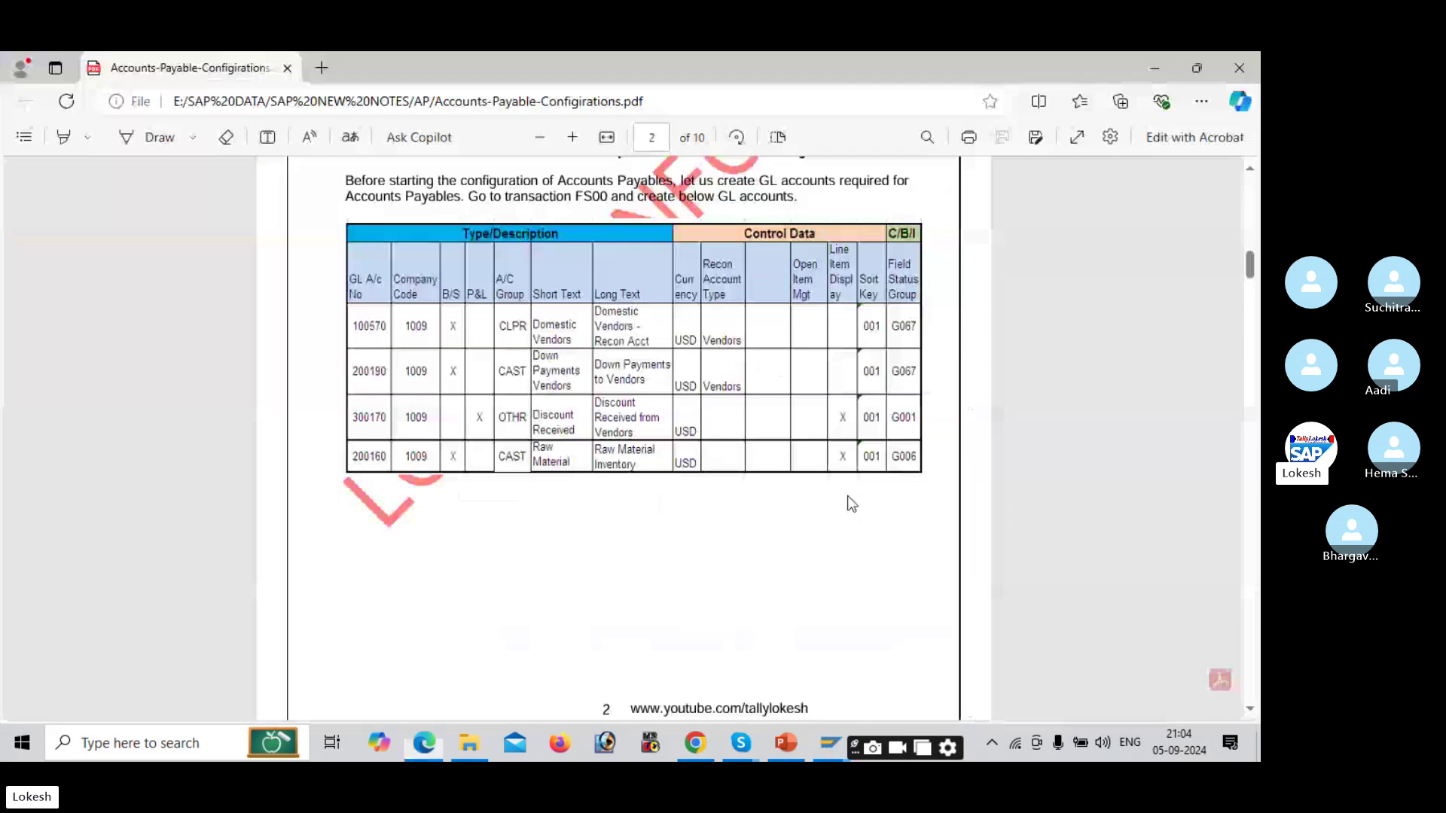
pyautogui.hotkey('alt', 'Tab')
pyautogui.hotkey('alt', 'Tab')
pyautogui.hotkey('alt', 'Tab')
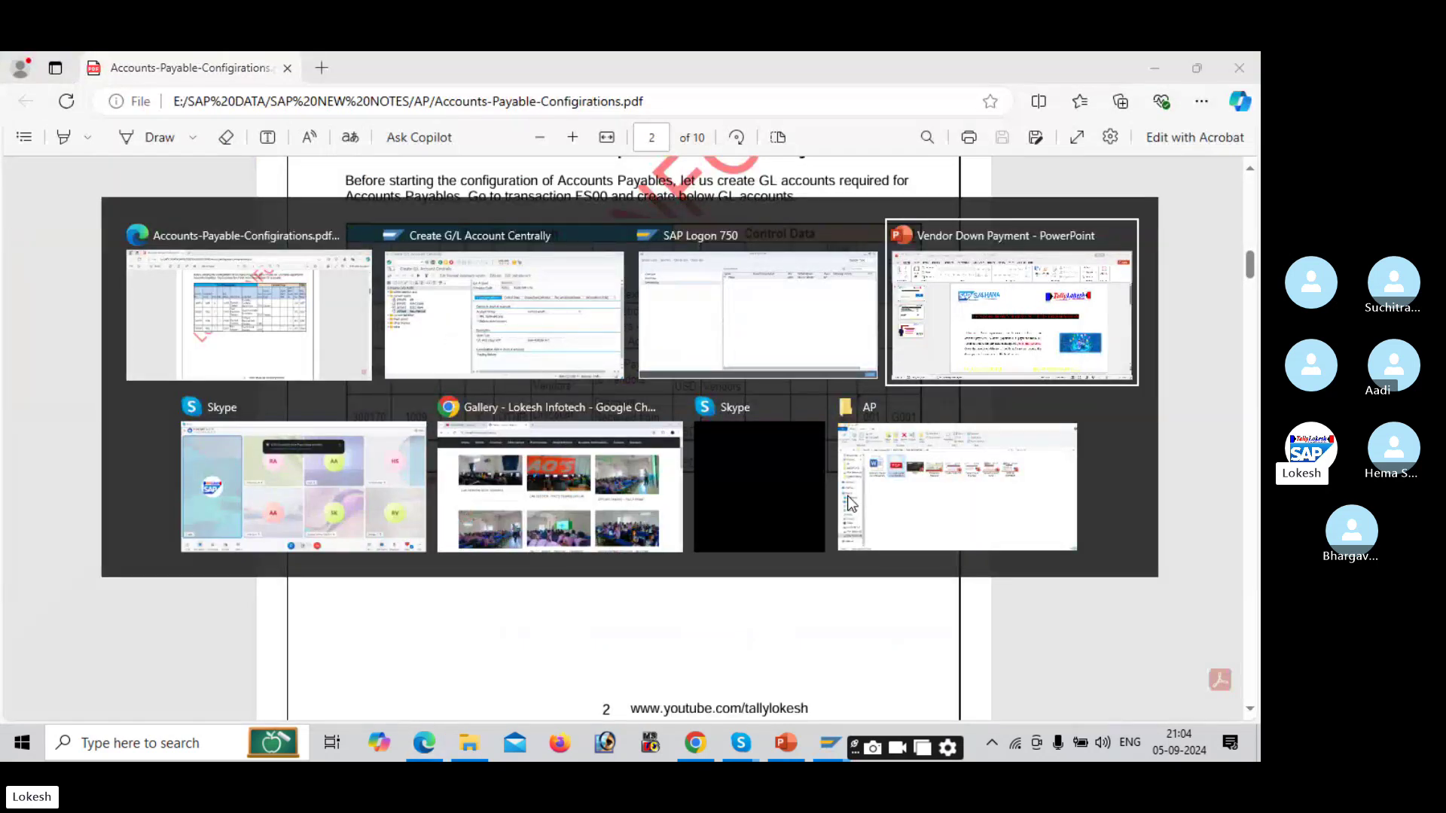
pyautogui.scroll(-1, 542, 465)
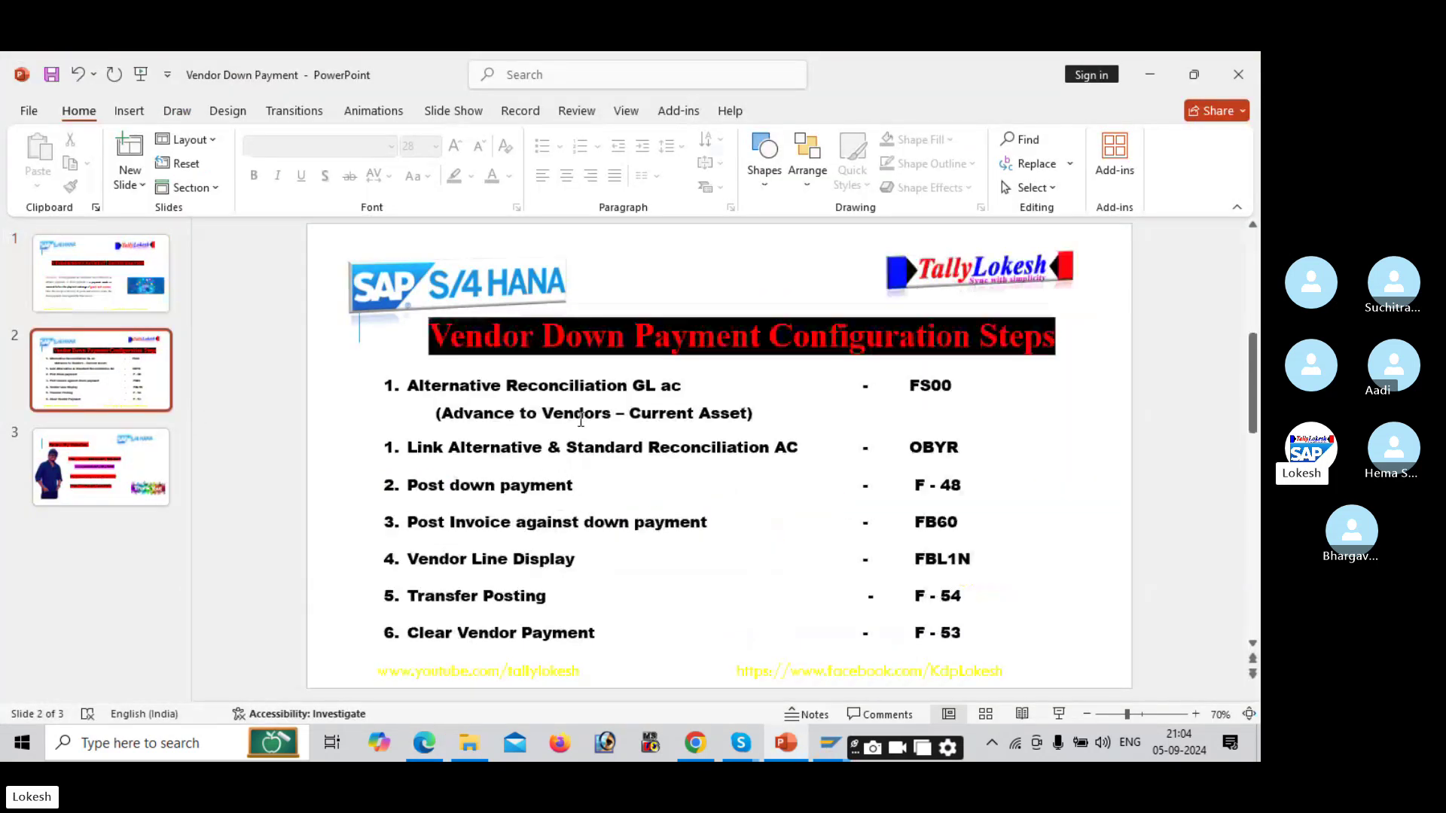
pyautogui.hotkey('alt', 'Tab')
pyautogui.hotkey('alt', 'Tab')
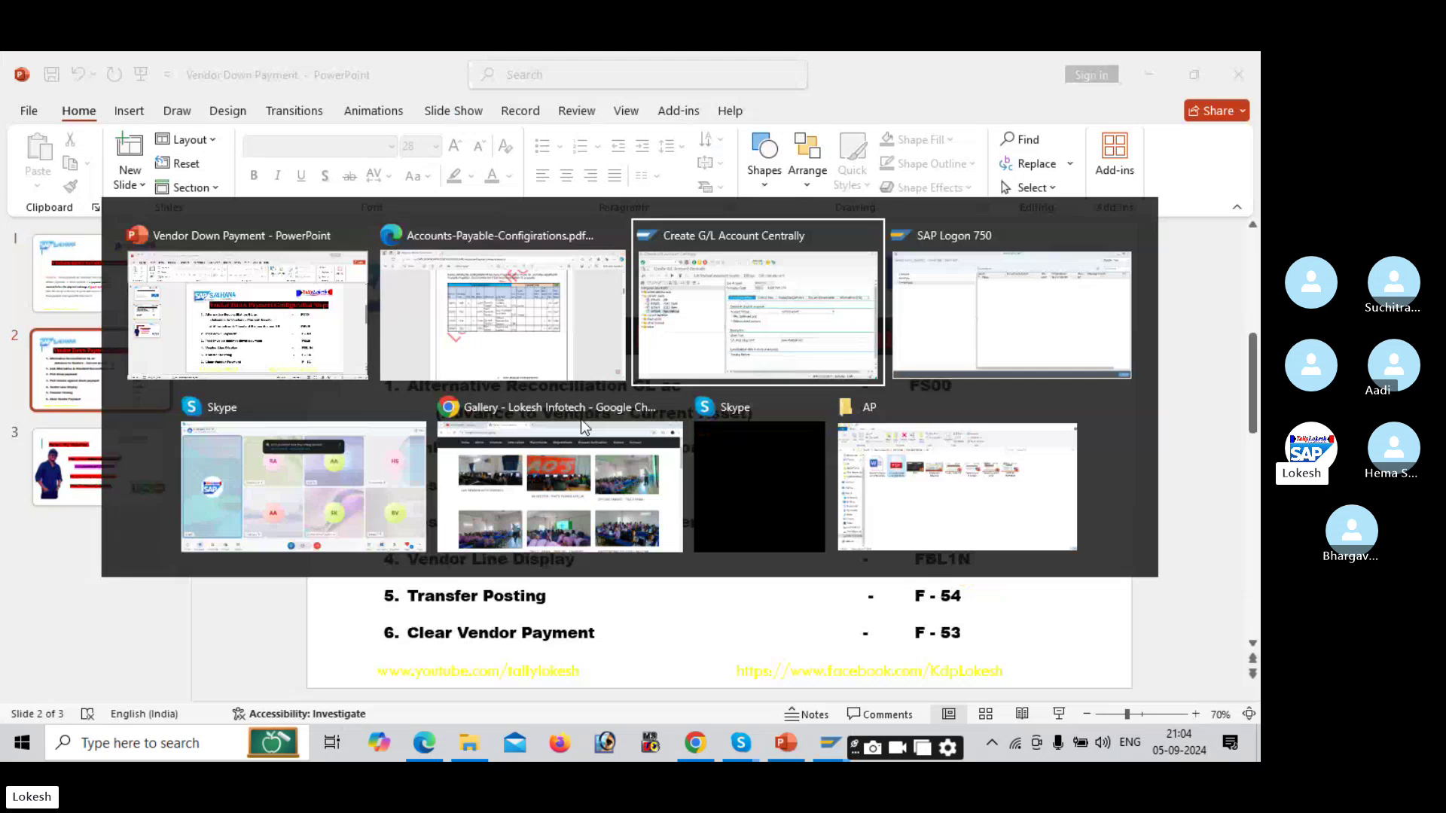
pyautogui.write('AD')
pyautogui.press('BackSpace')
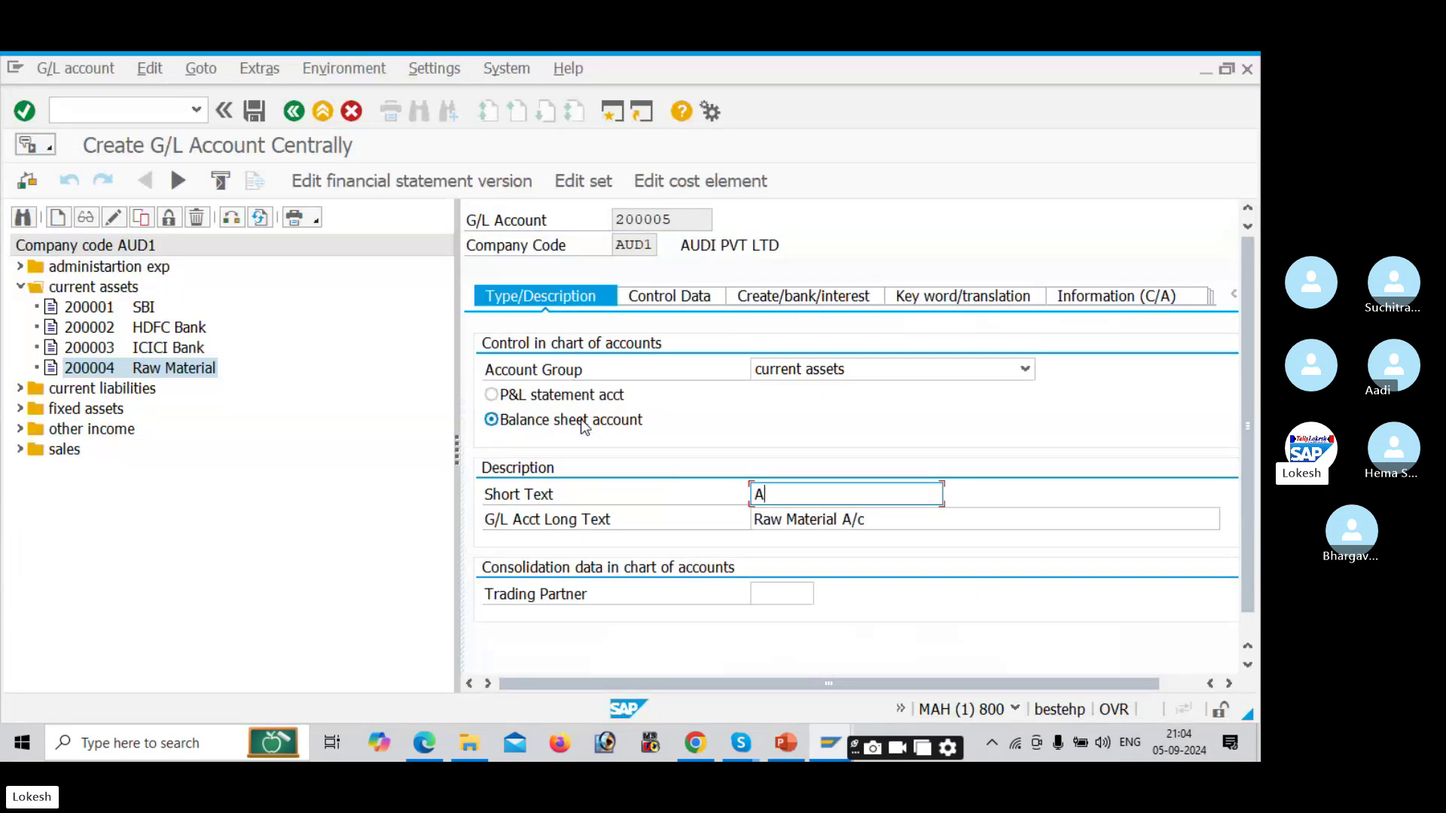
pyautogui.write('dvanced ')
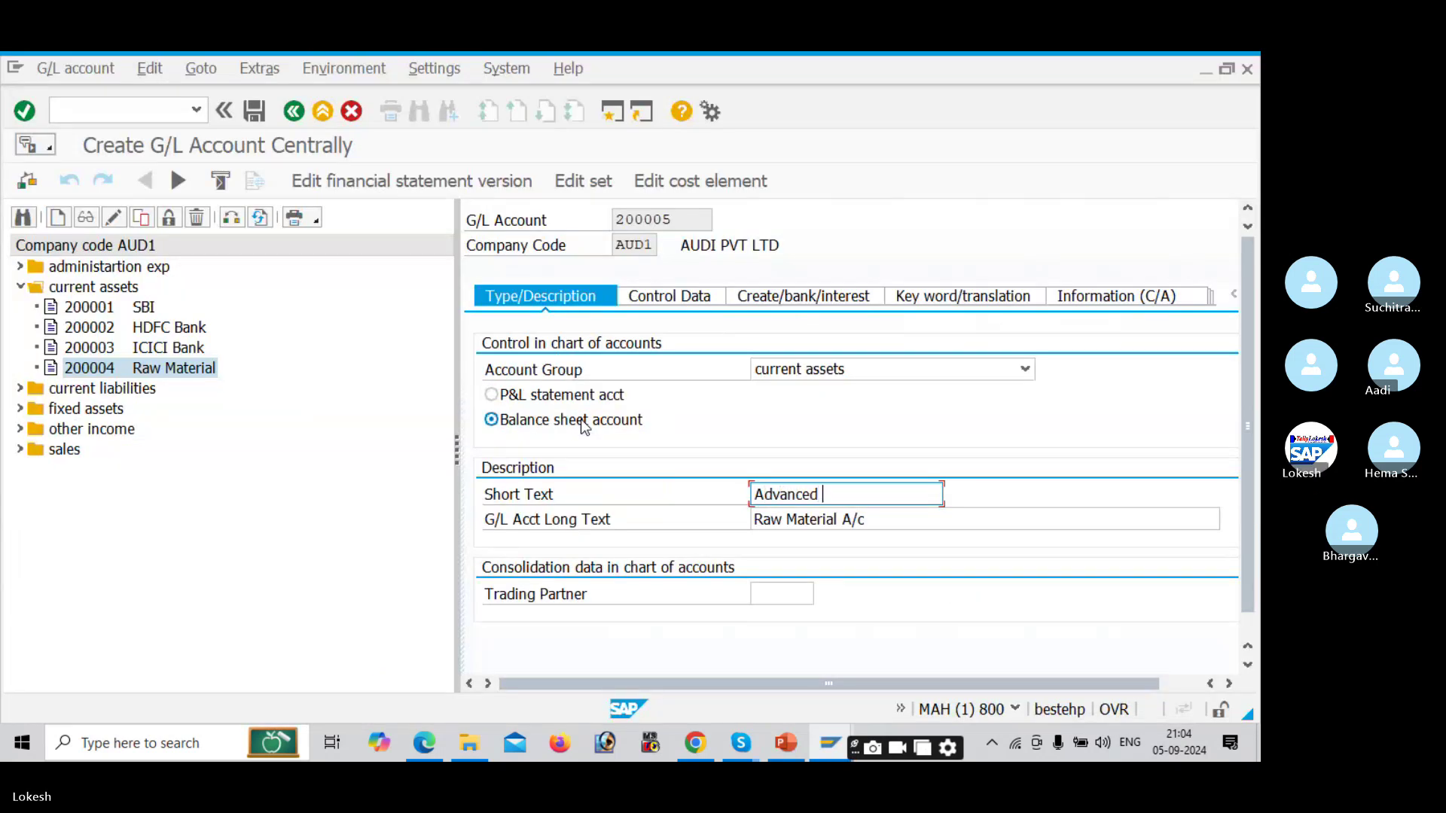
pyautogui.write('to Vendor')
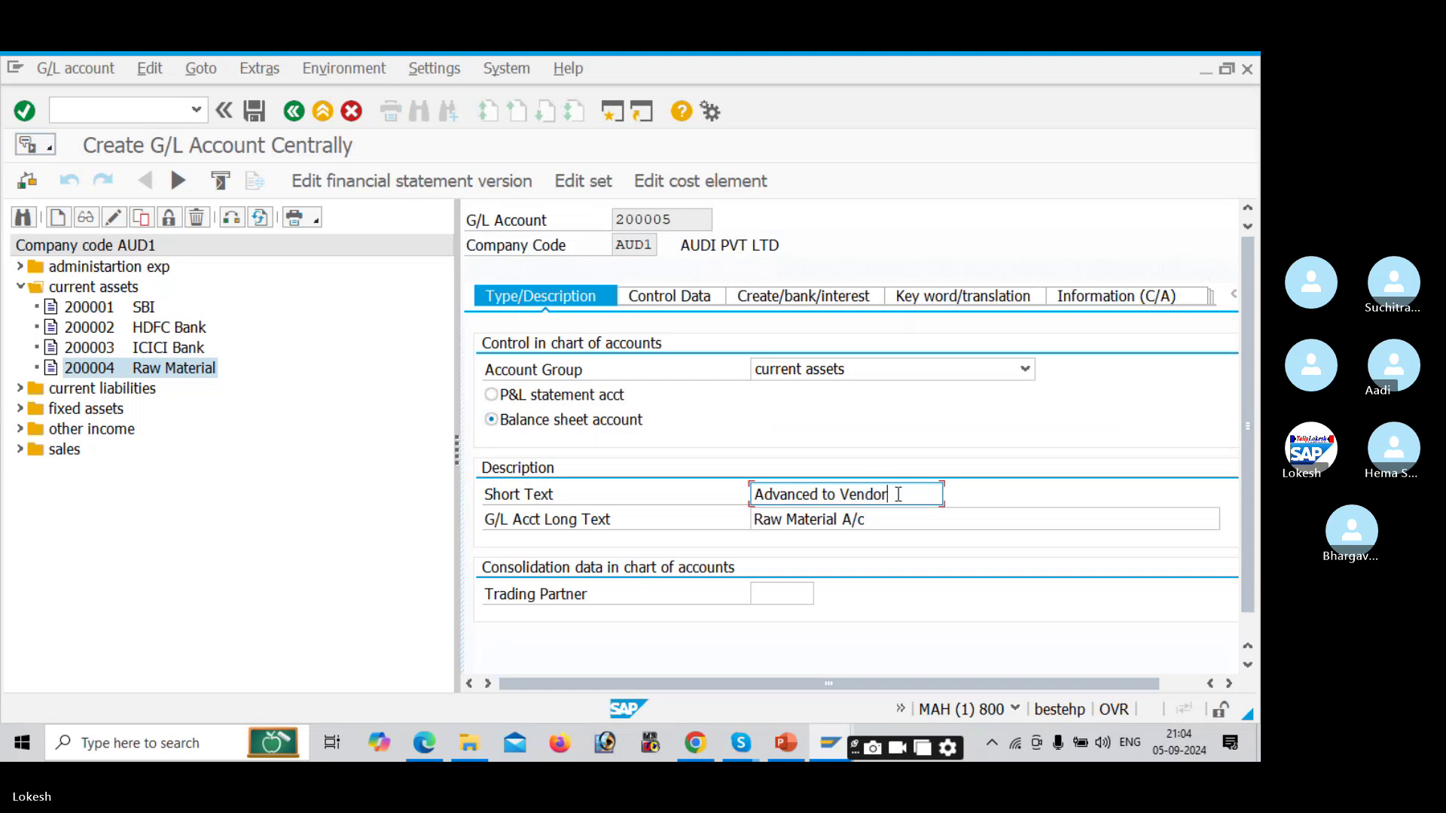
# Step: Copy the short text into the G/L account long text and extend it to "Advanced to Vendors"
pyautogui.moveTo(896, 495); pyautogui.dragTo(702, 482)
pyautogui.moveTo(883, 520); pyautogui.dragTo(698, 522)
pyautogui.hotkey('ctrl', 'v')
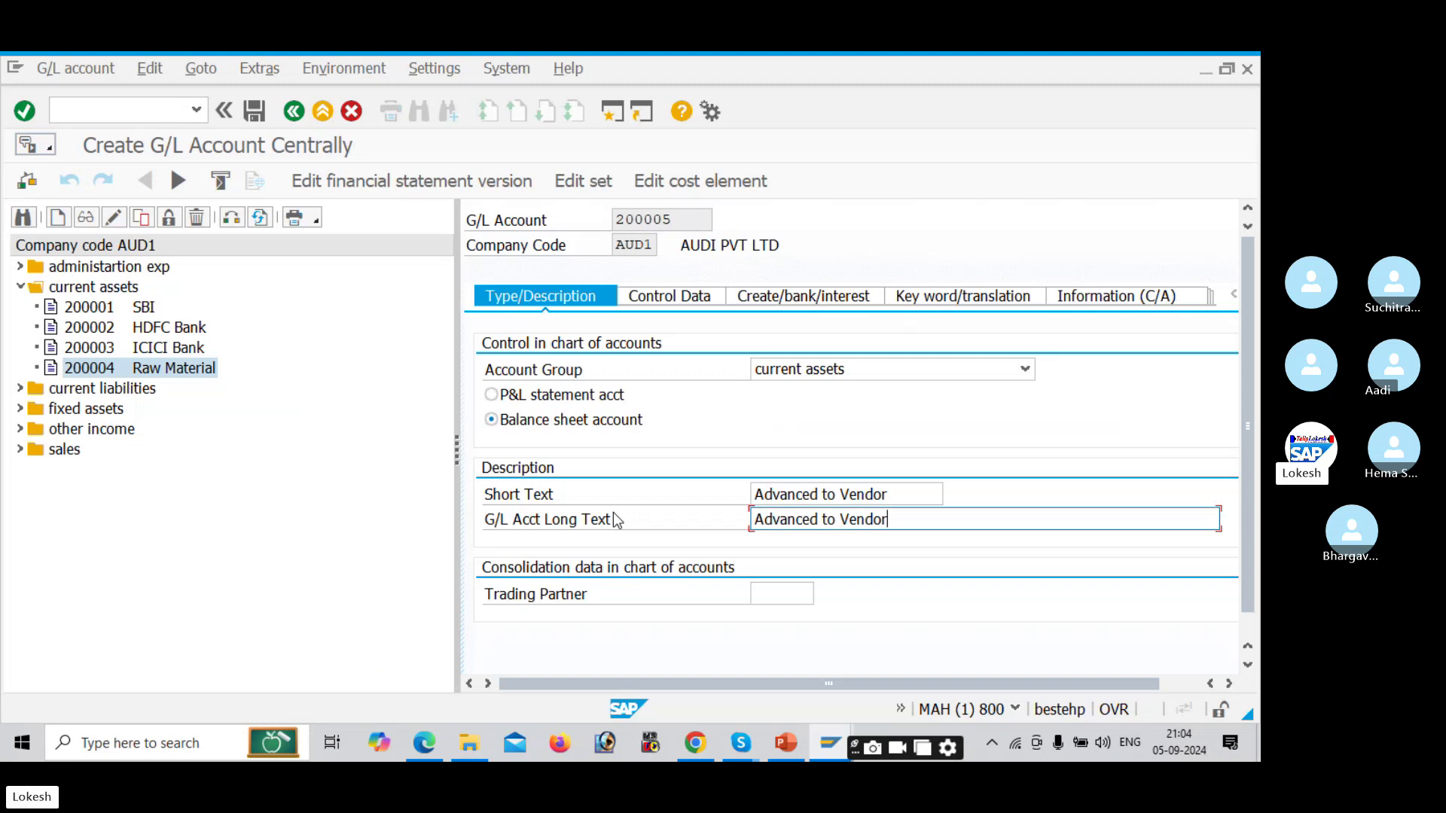
pyautogui.write('s')
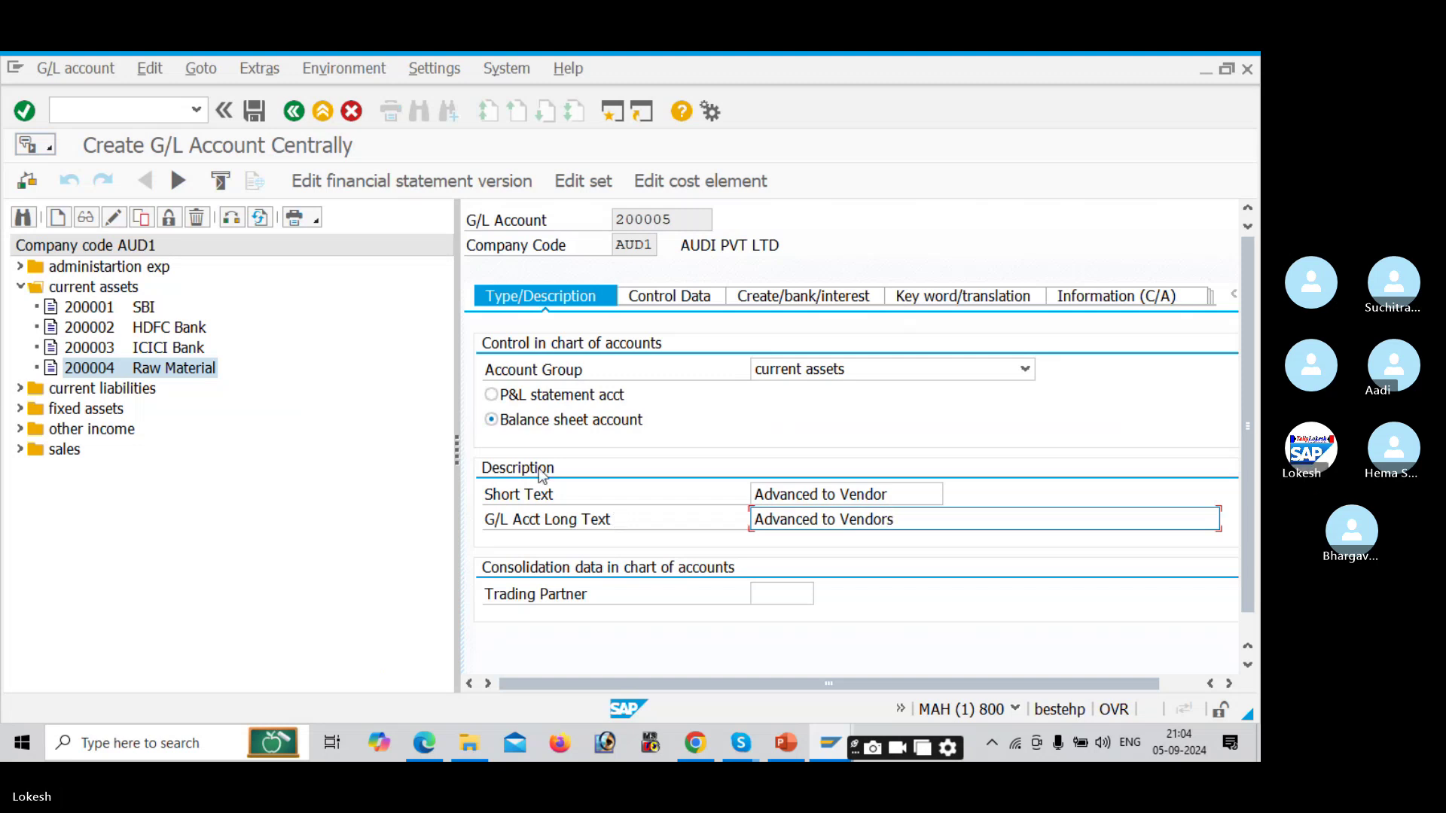
# Step: Set the reconciliation account type to Vendors in the control data and review the account management settings
pyautogui.moveTo(456, 445); pyautogui.dragTo(361, 426)
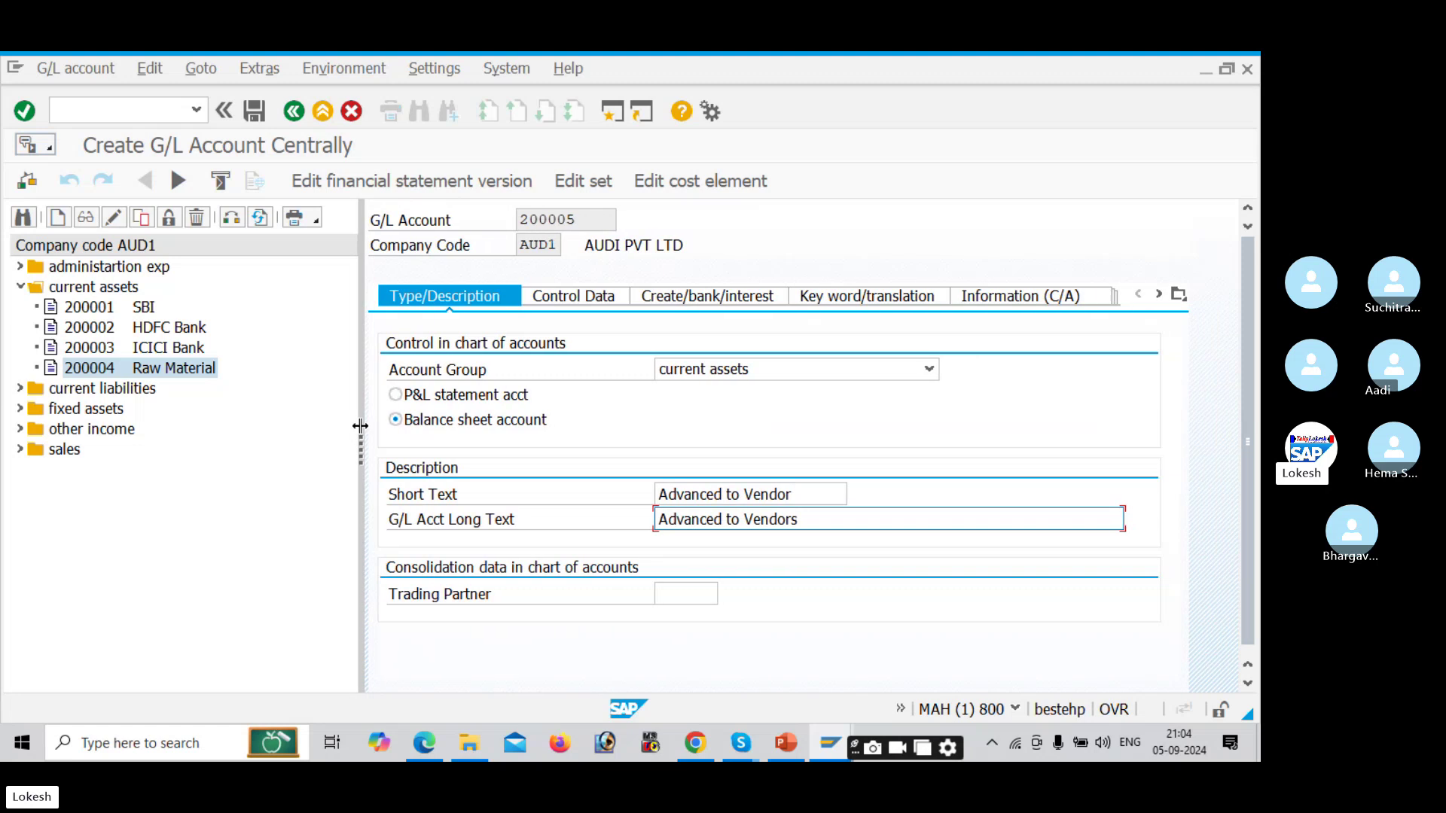
pyautogui.click(622, 296)
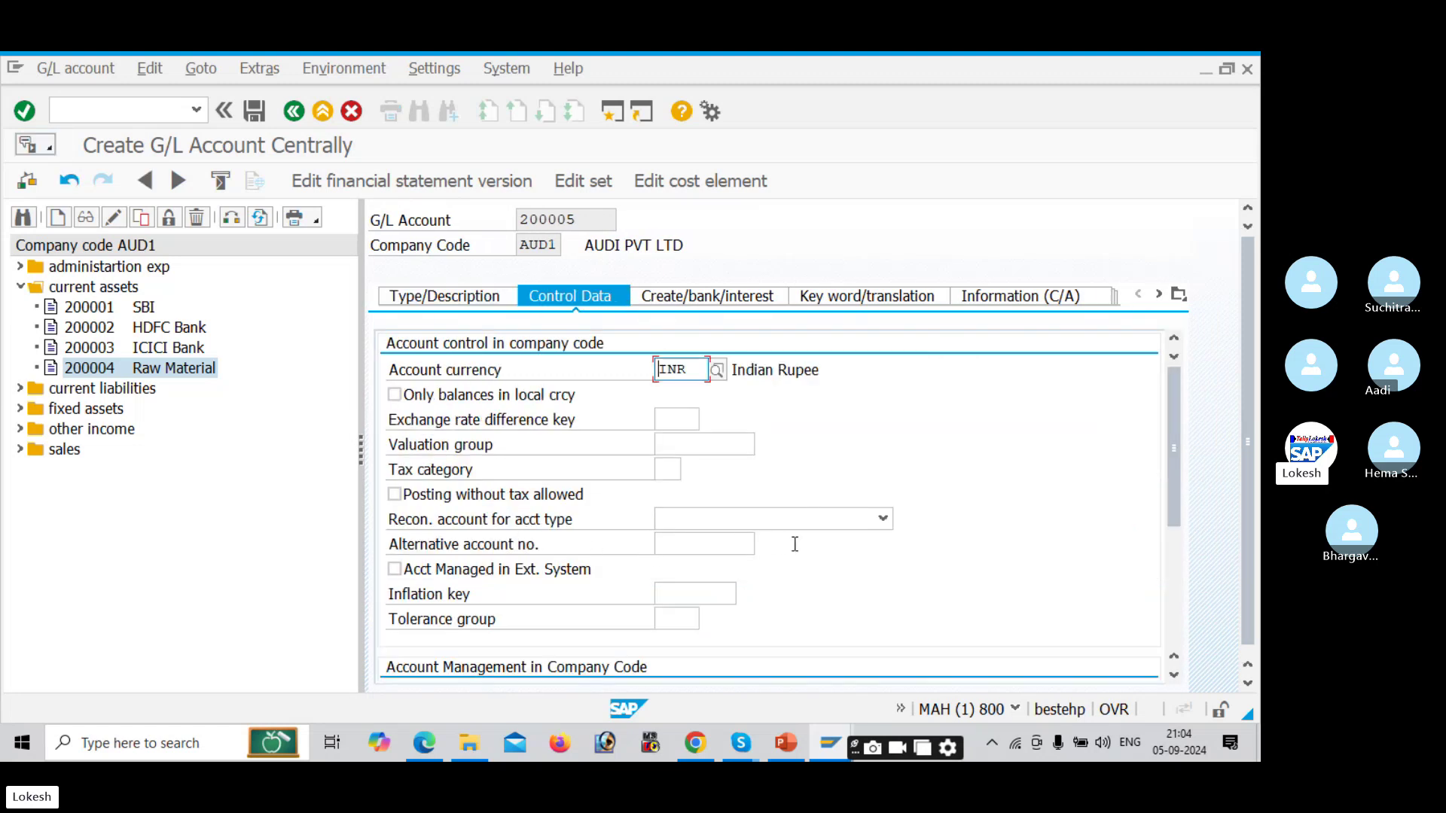
pyautogui.click(889, 523)
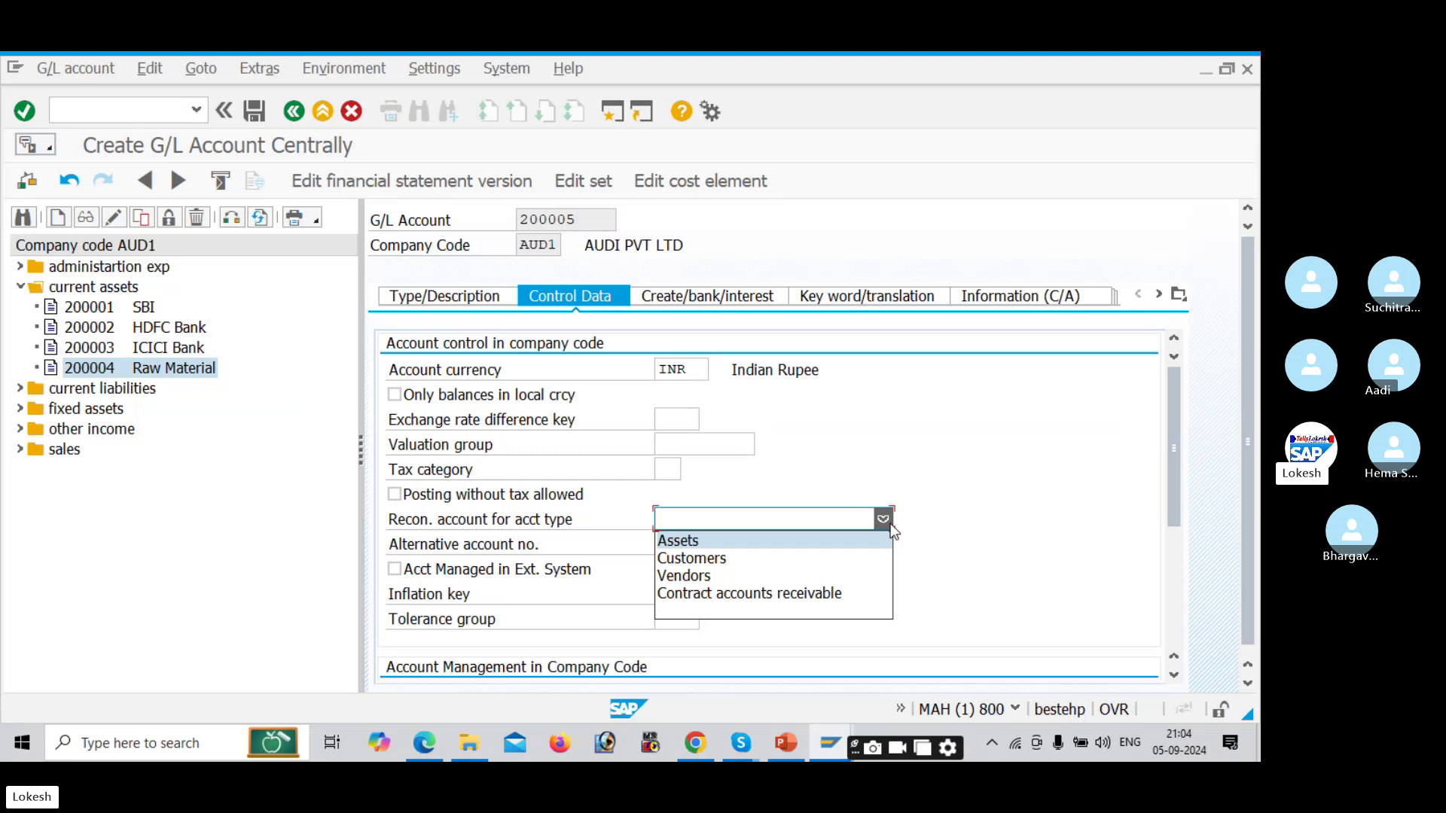
pyautogui.click(768, 576)
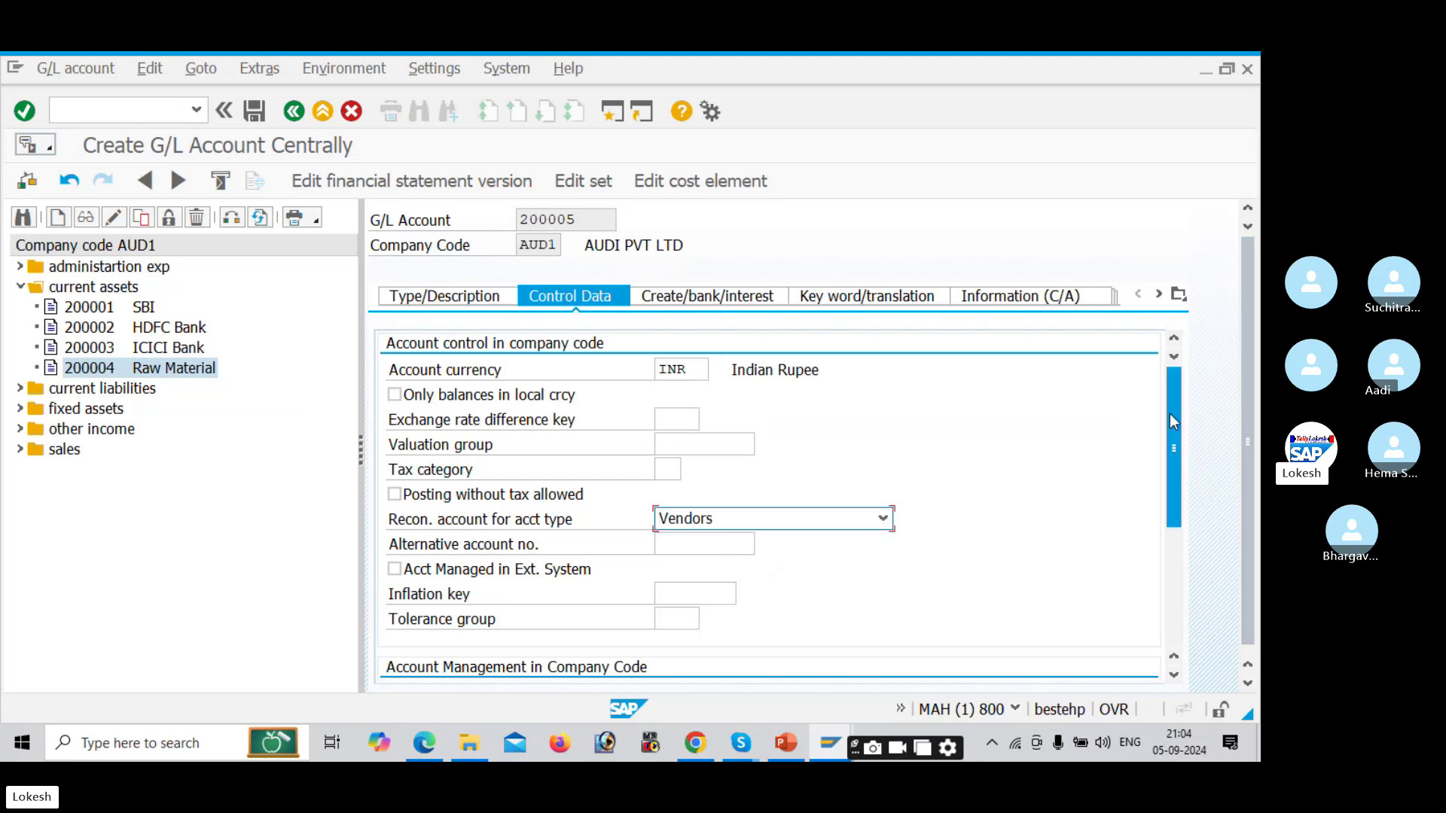
pyautogui.moveTo(1173, 430); pyautogui.dragTo(1172, 548)
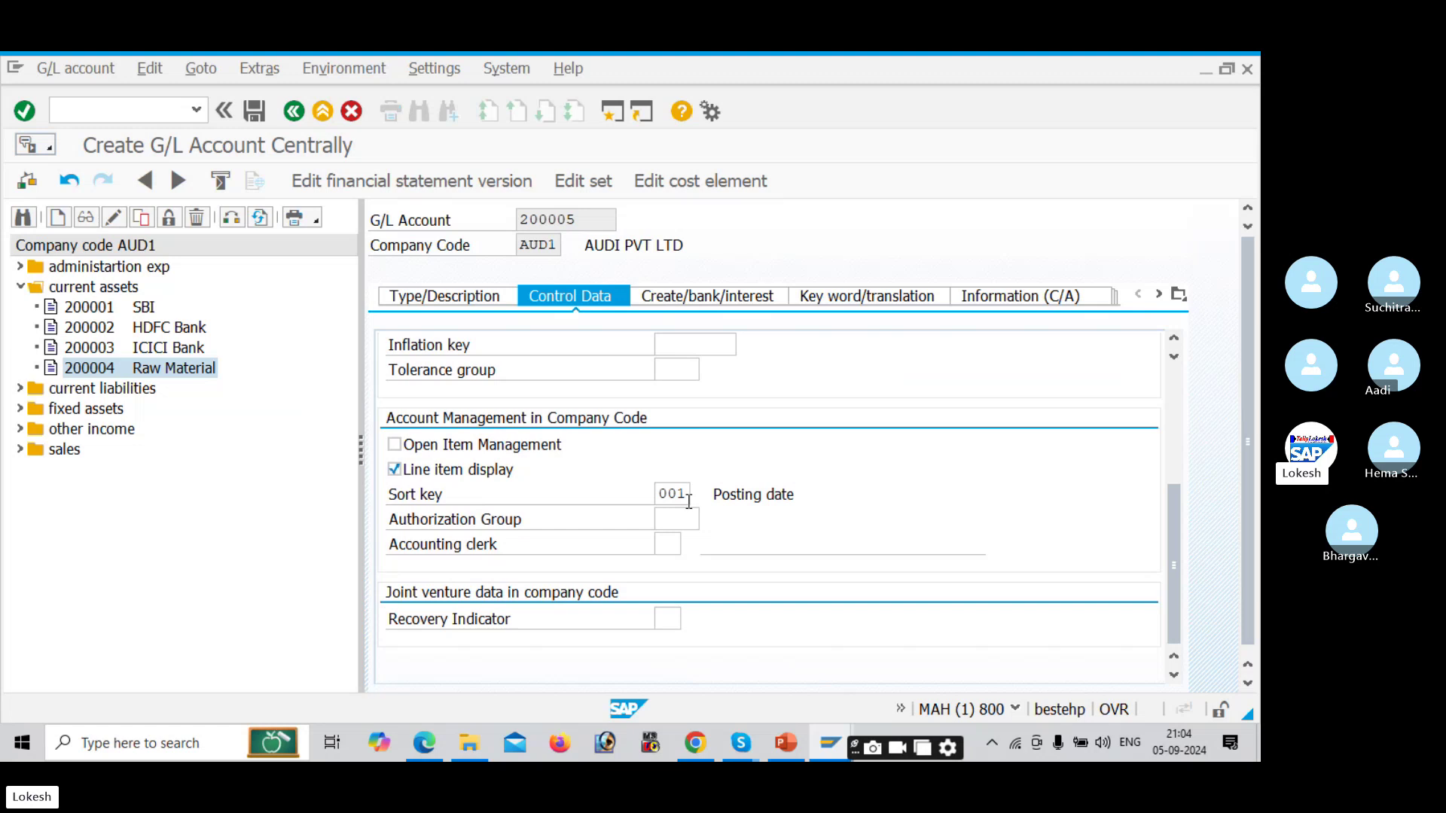
# Step: Set the field status group of the new G/L account to G067
pyautogui.click(680, 297)
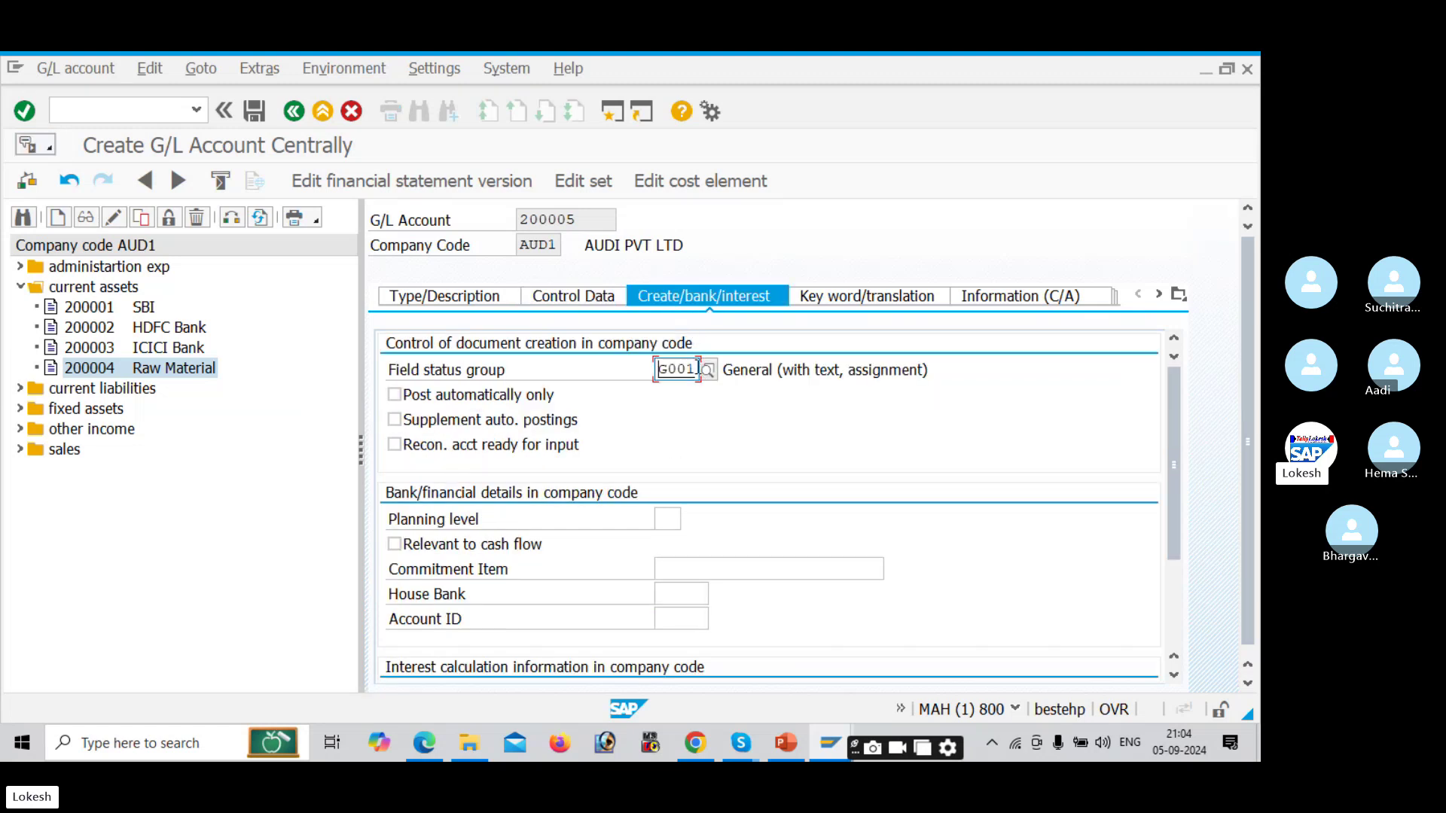
pyautogui.press('BackSpace')
pyautogui.press('BackSpace')
pyautogui.press('BackSpace')
pyautogui.press('BackSpace')
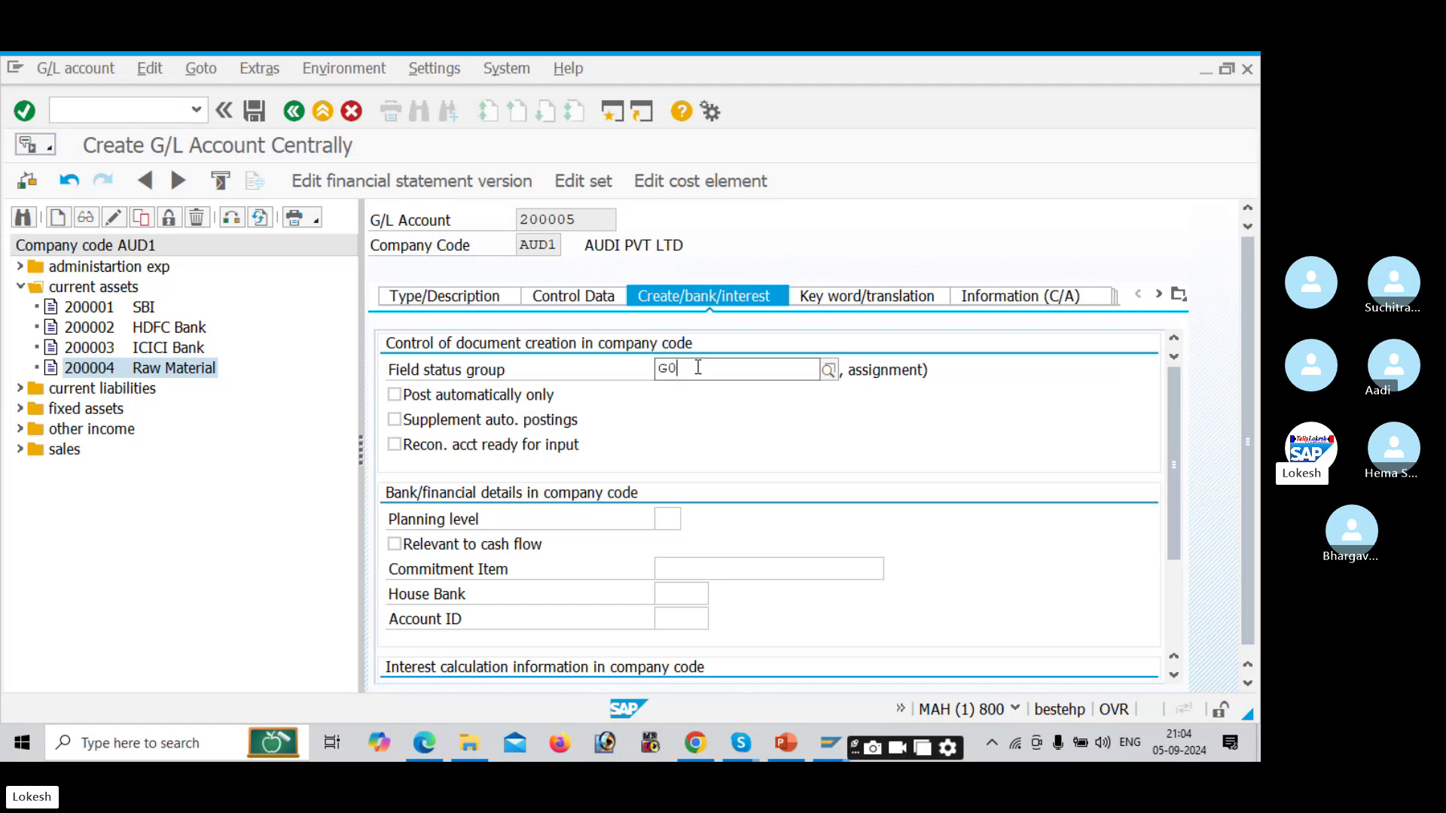
pyautogui.press('Down')
pyautogui.press('Tab')
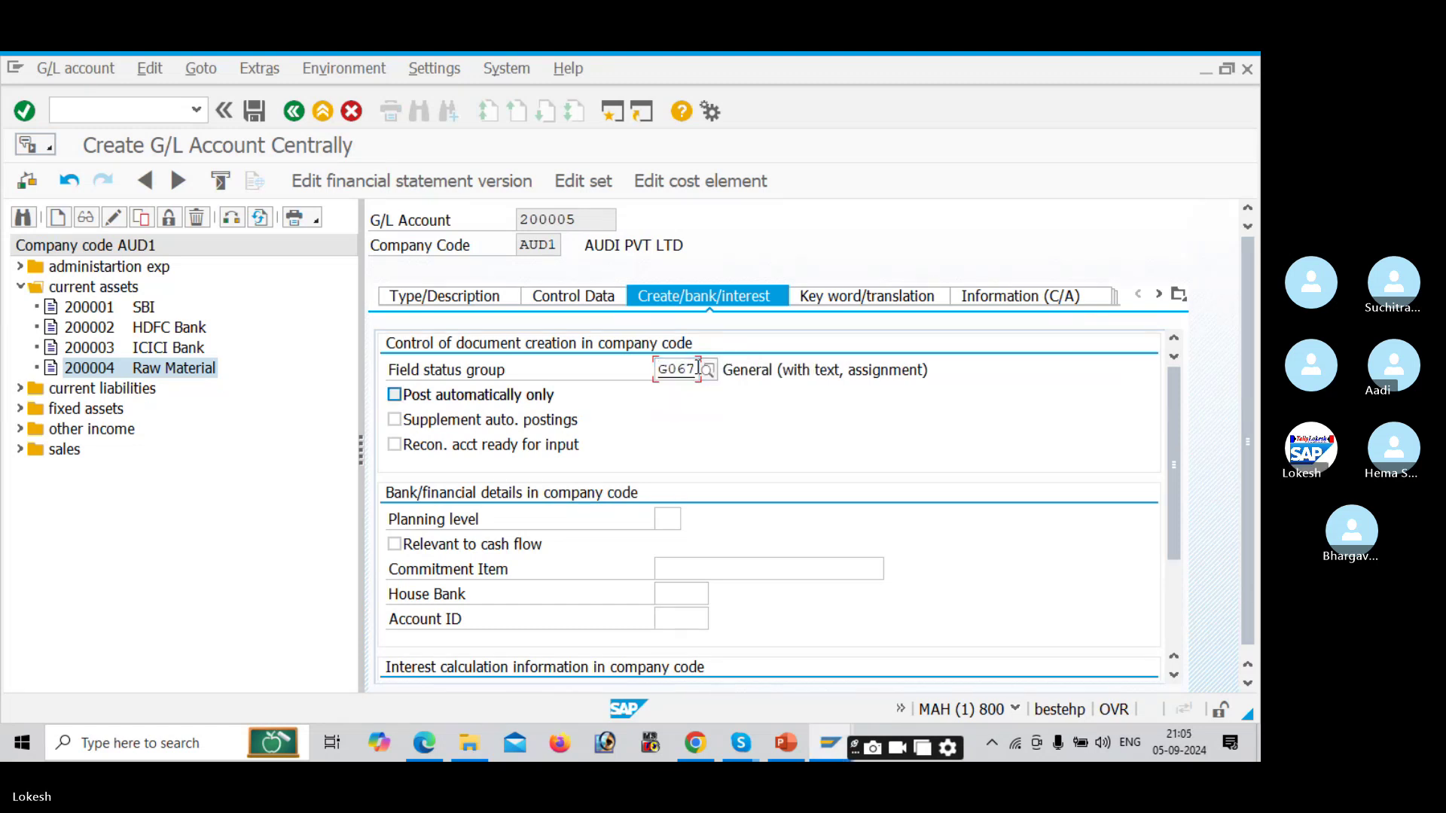
# Step: Compare the field status group with the table in the Accounts Payable configuration PDF and save the new G/L account
pyautogui.hotkey('alt', 'Tab')
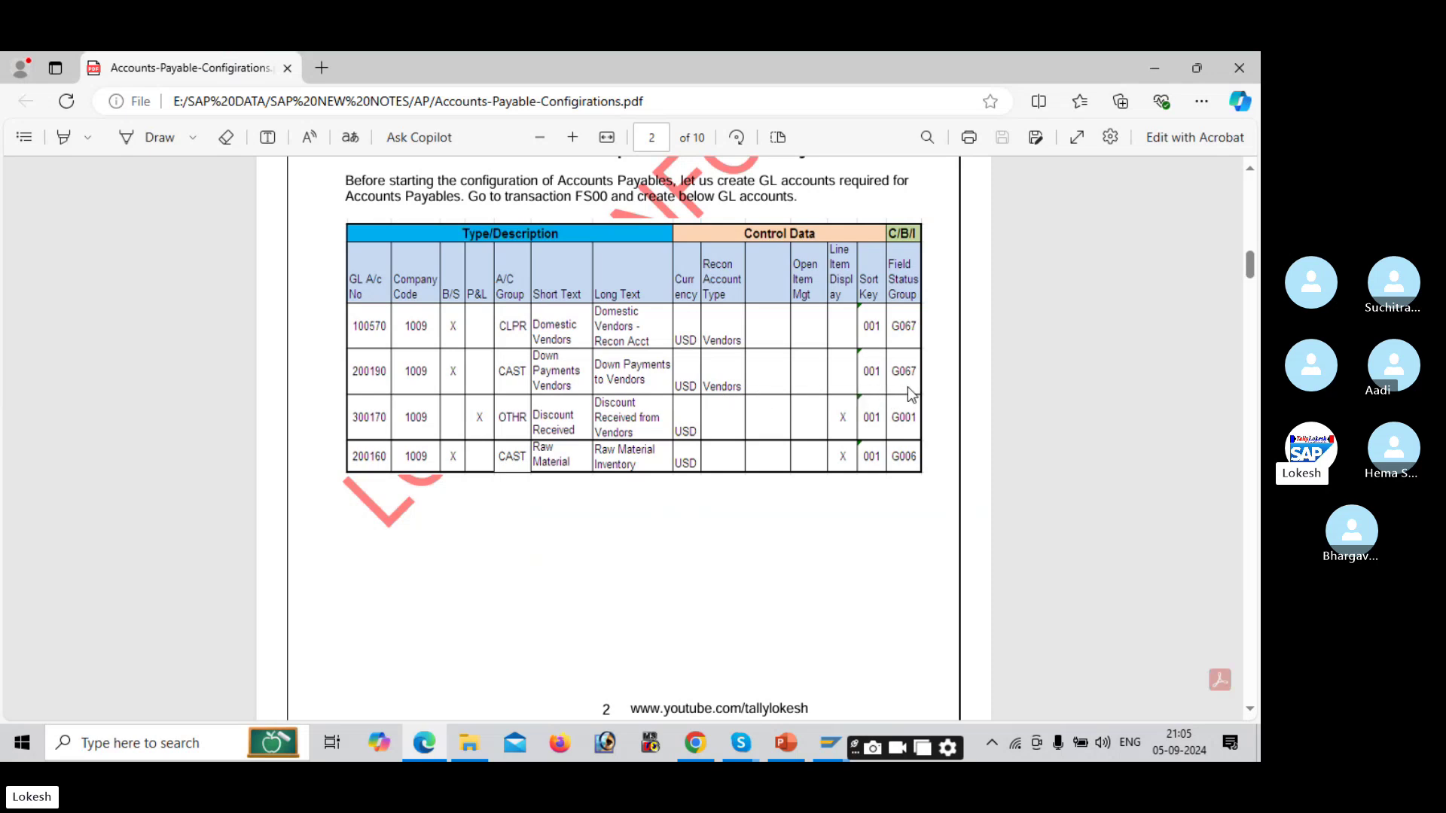
pyautogui.hotkey('alt', 'Tab')
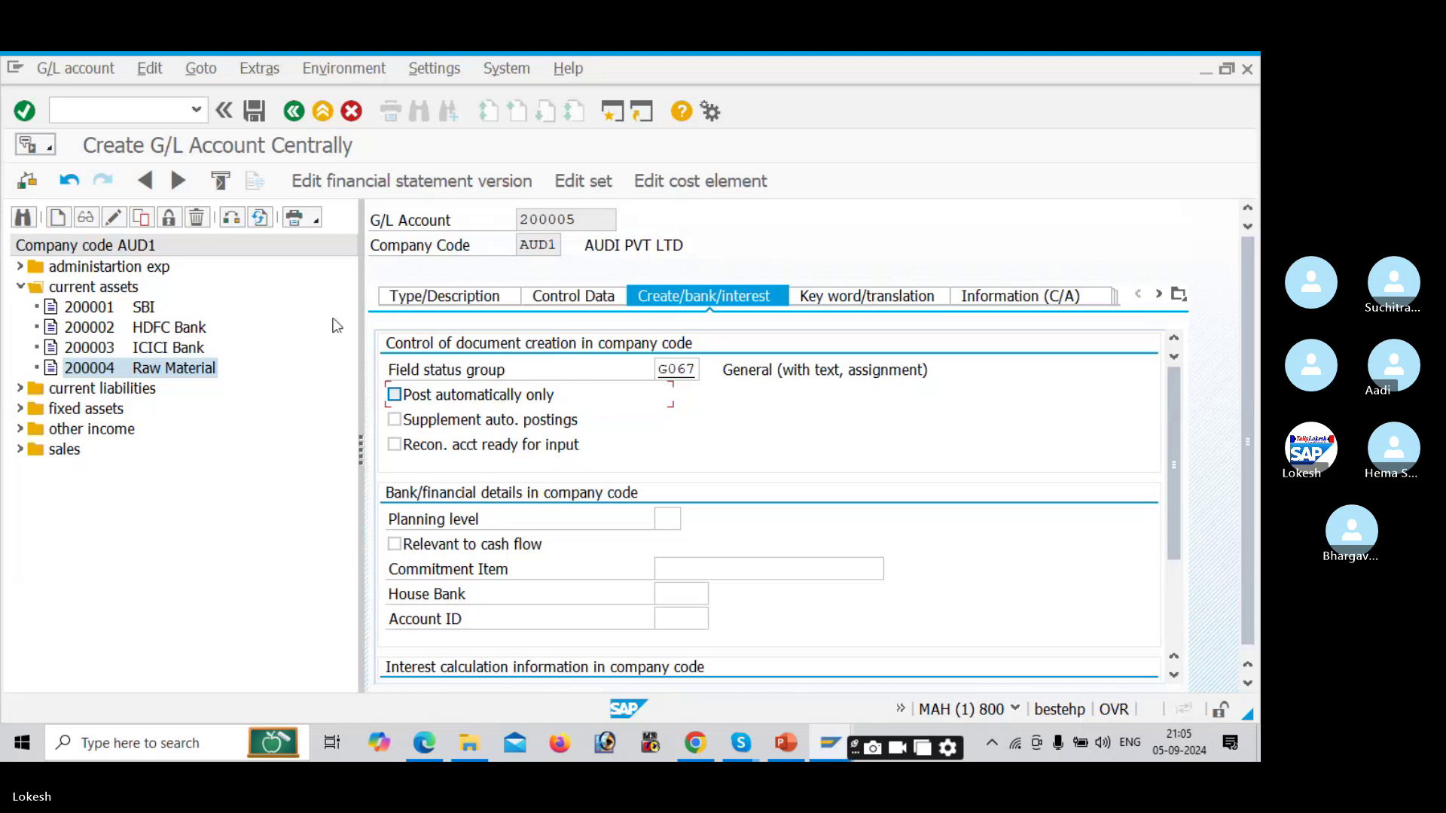
pyautogui.click(248, 119)
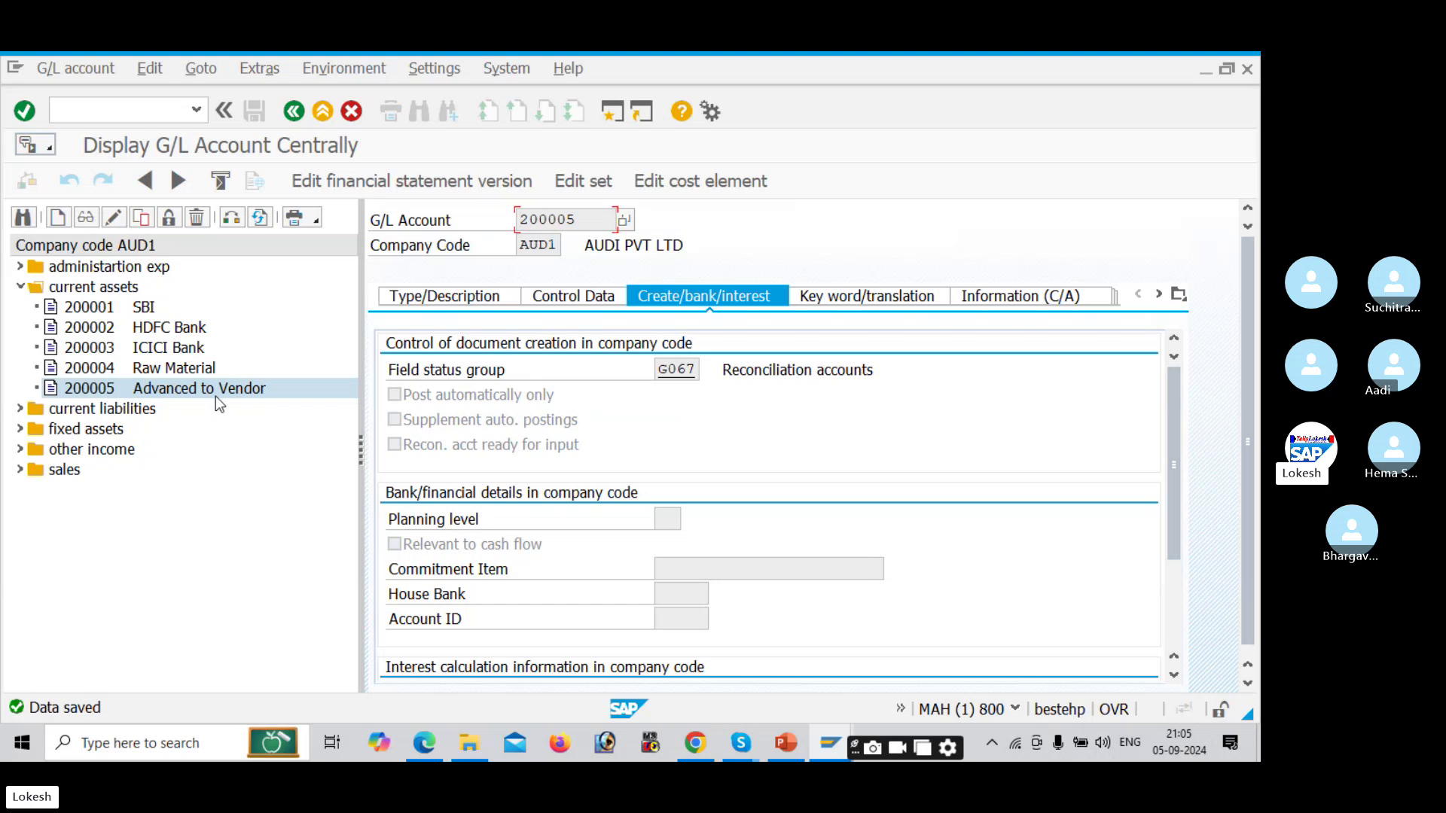
# Step: Check the linking step on the PowerPoint slide and open transaction OBYR in a new SAP session
pyautogui.hotkey('alt', 'Tab')
pyautogui.press('Tab')
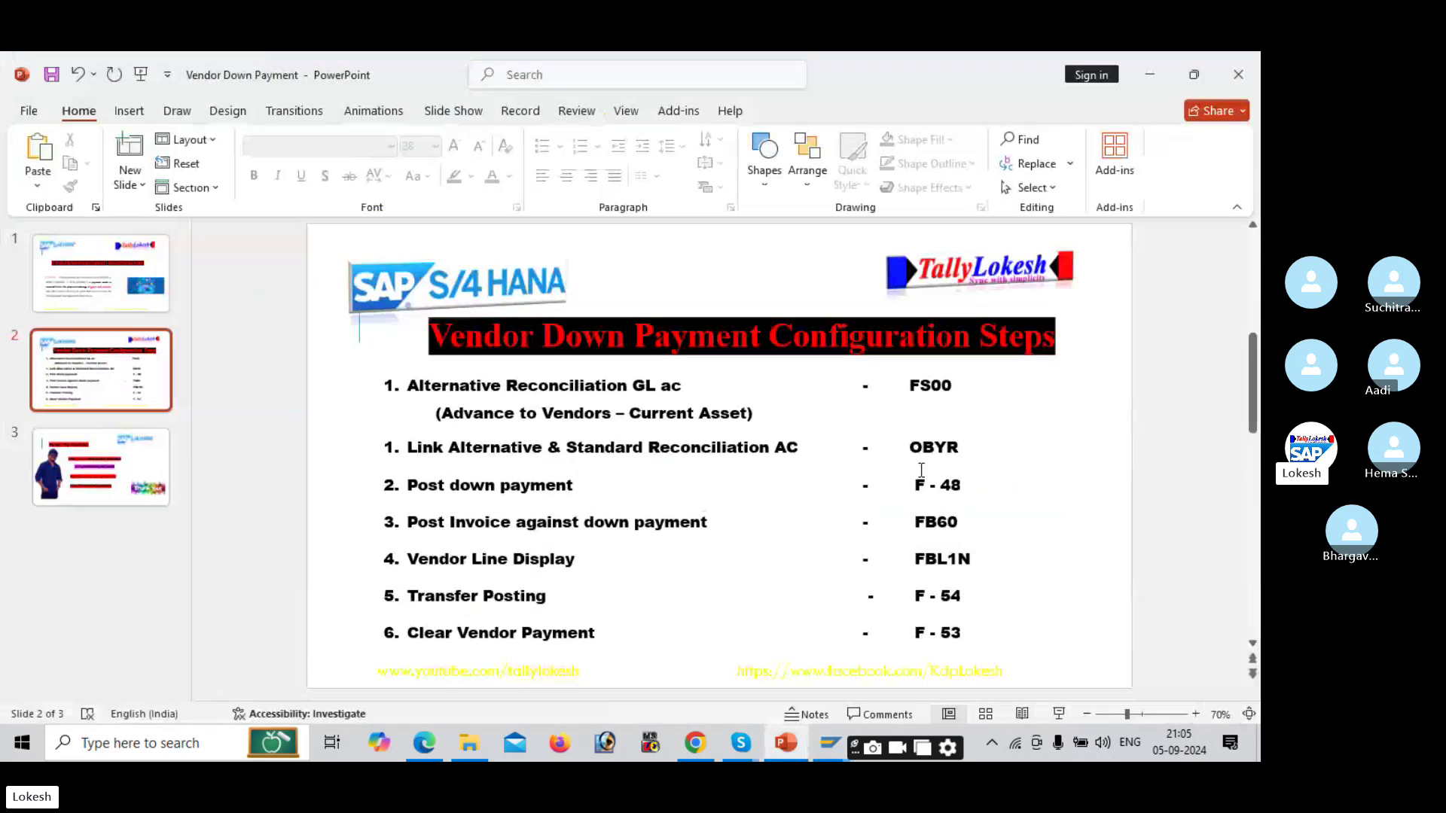
pyautogui.hotkey('alt', 'Tab')
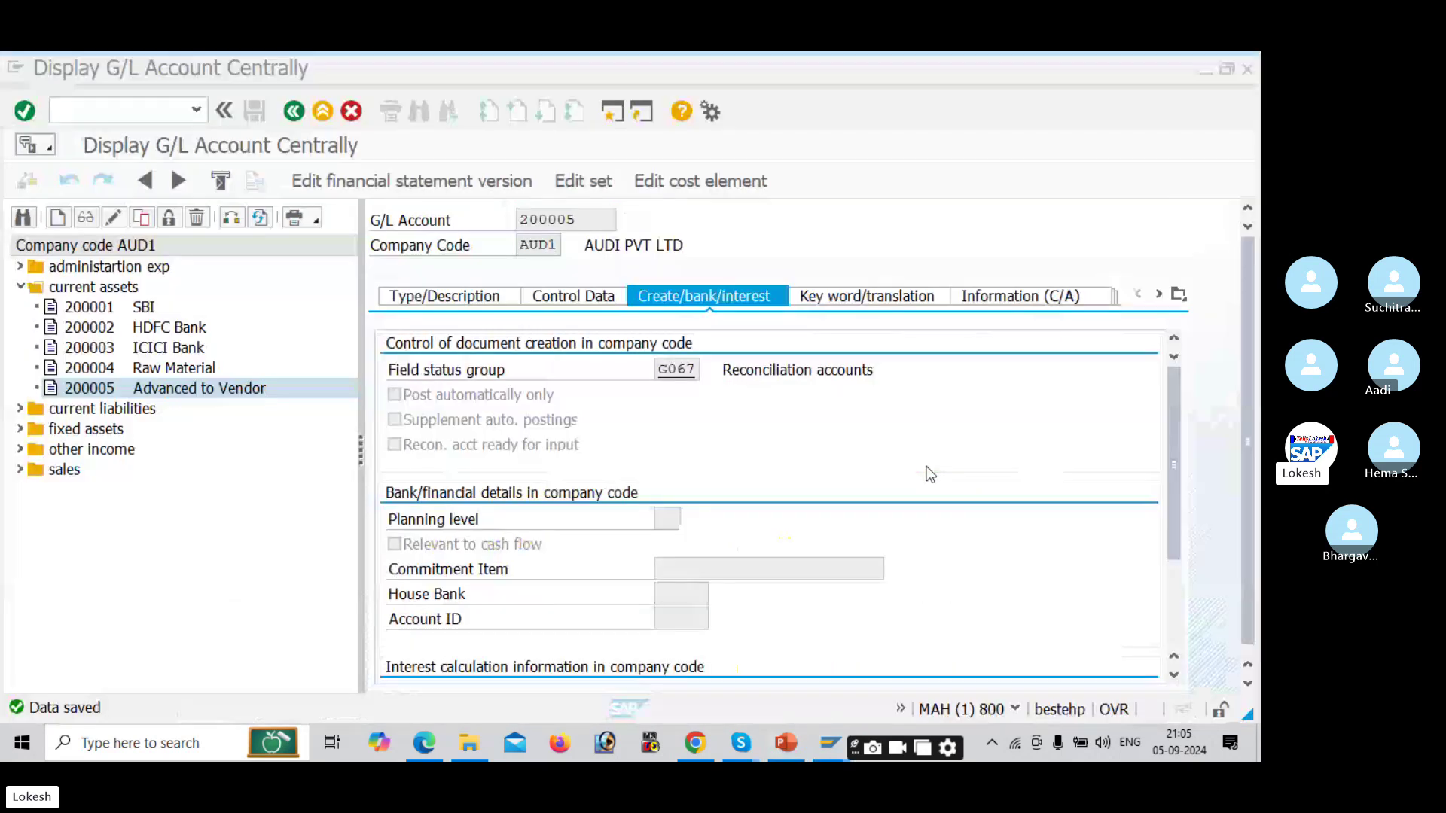
pyautogui.click(137, 111)
pyautogui.write('/noby')
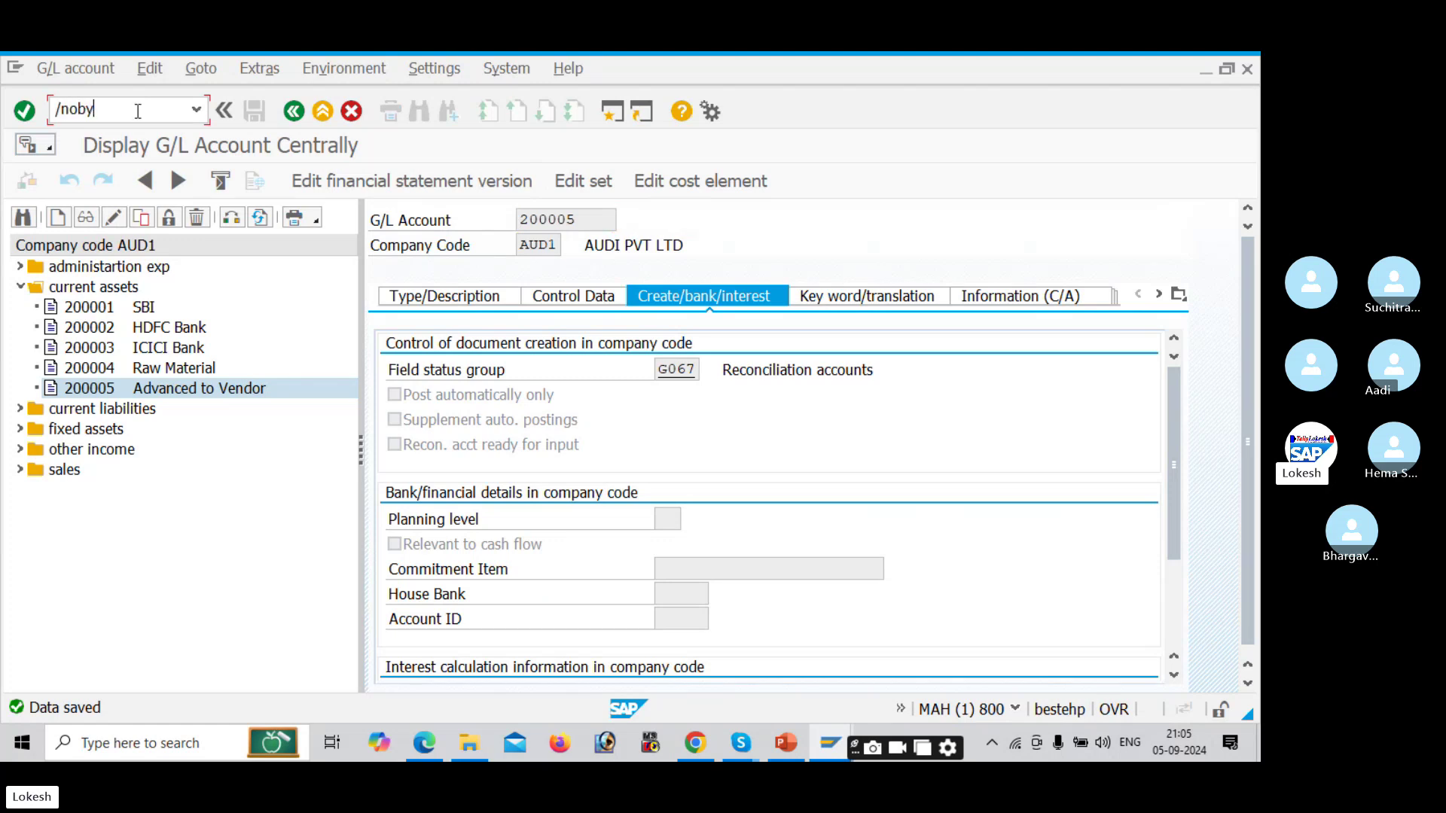
pyautogui.write('r')
pyautogui.press('Return')
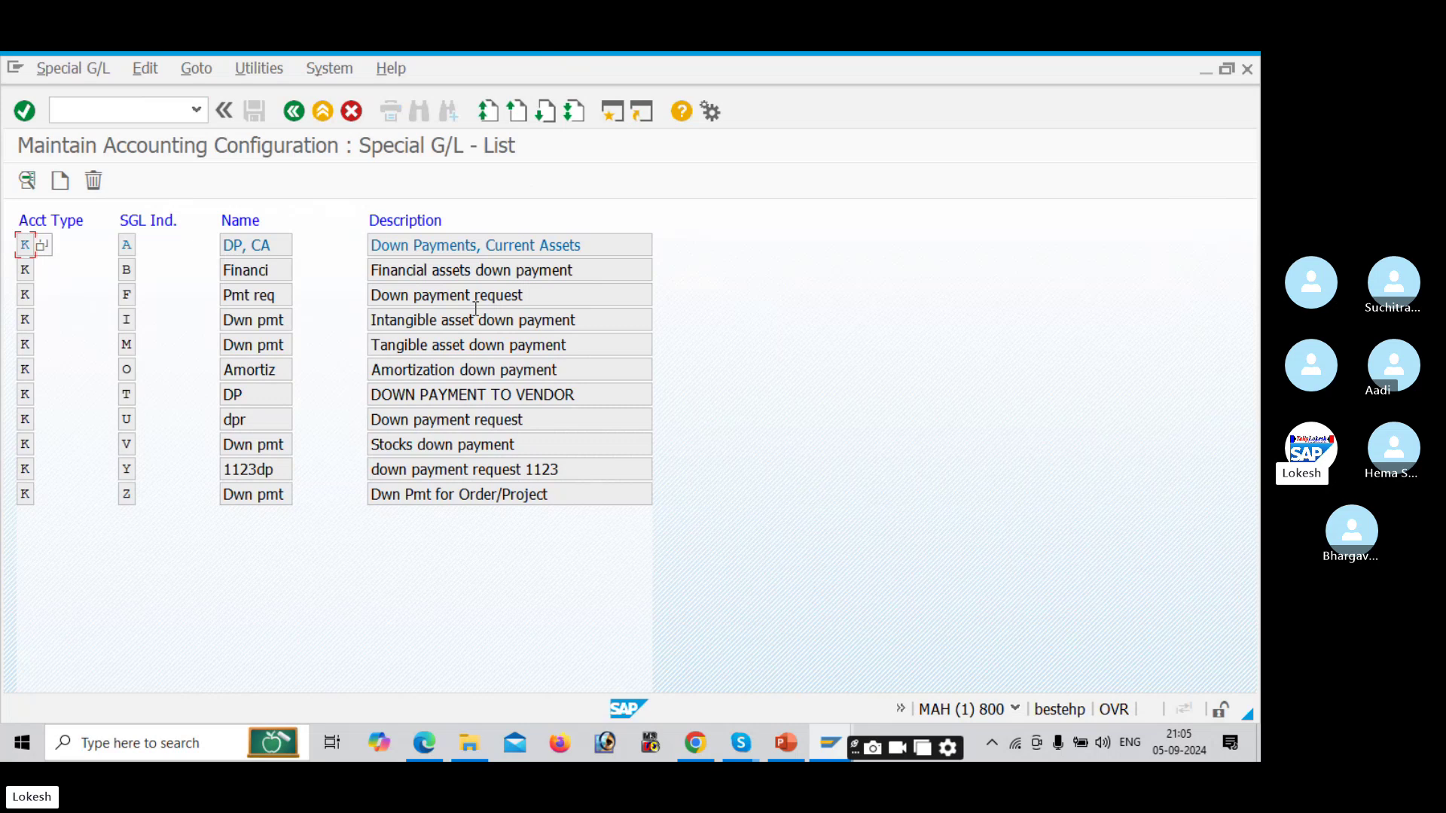
# Step: Open special G/L indicator A for vendor down payments in chart AUD1 and choose Domestic Vendor Account Group as the reconciliation account
pyautogui.click(129, 244)
pyautogui.doubleClick(129, 244)
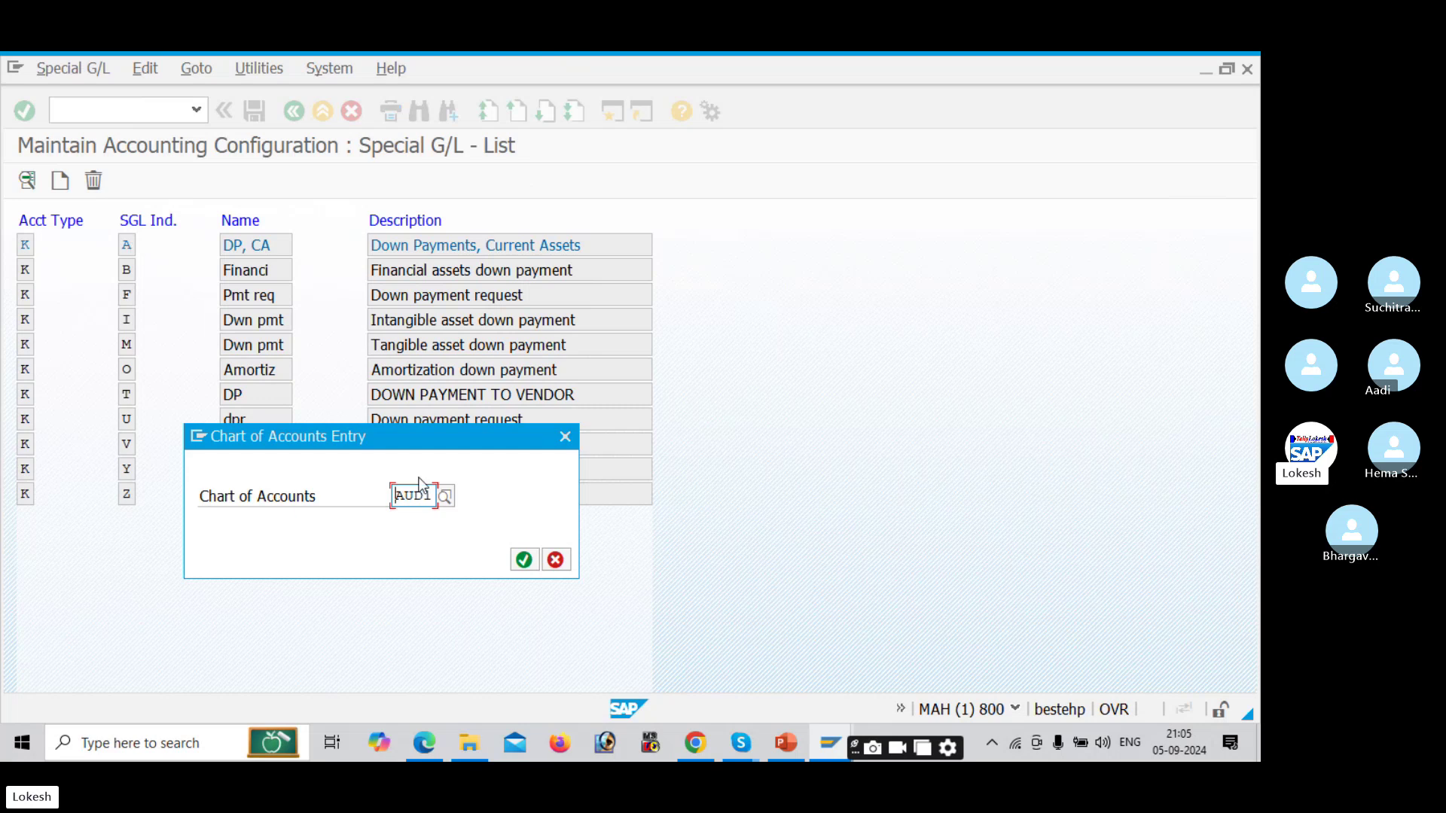
pyautogui.click(525, 560)
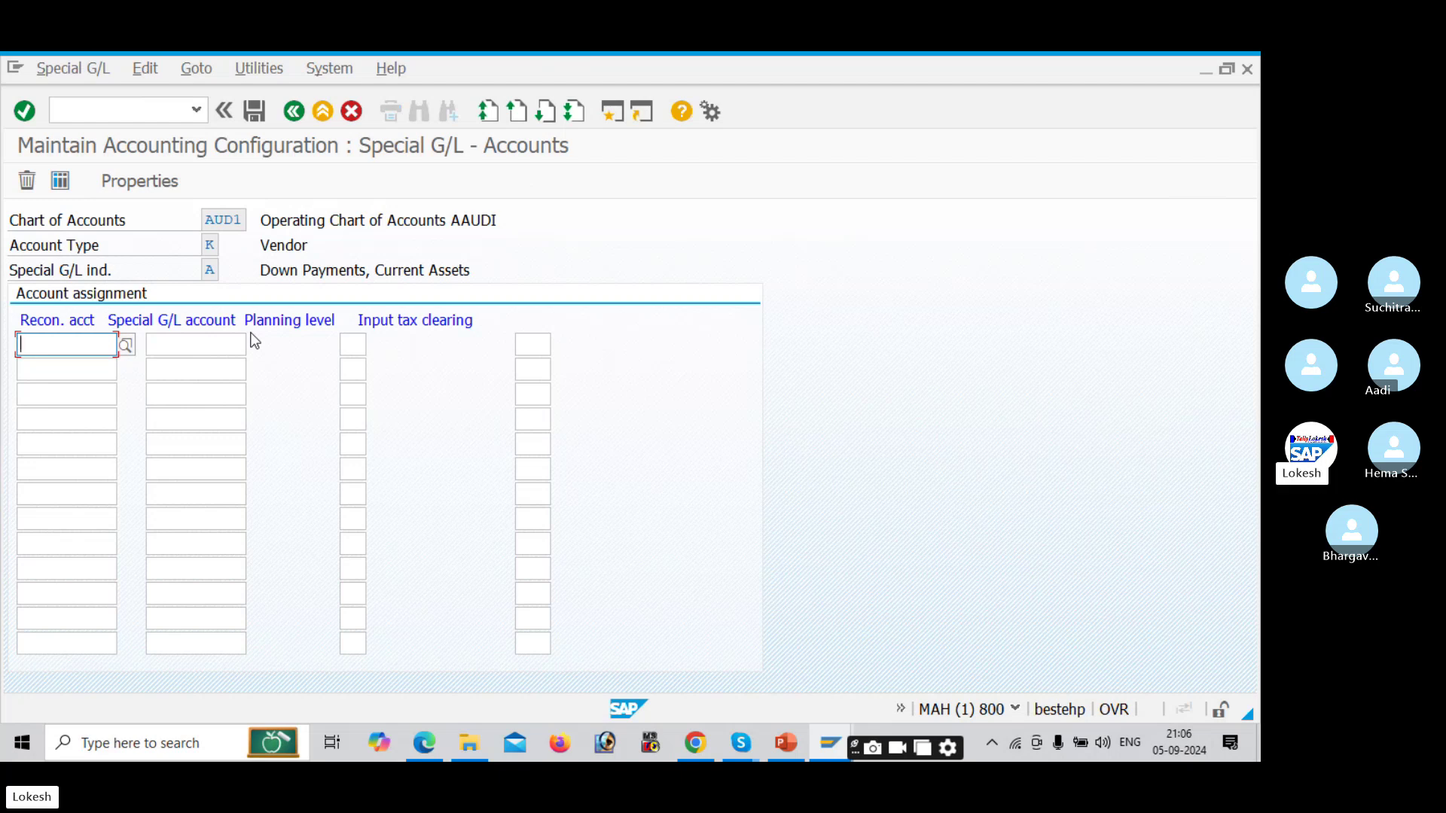
pyautogui.click(125, 345)
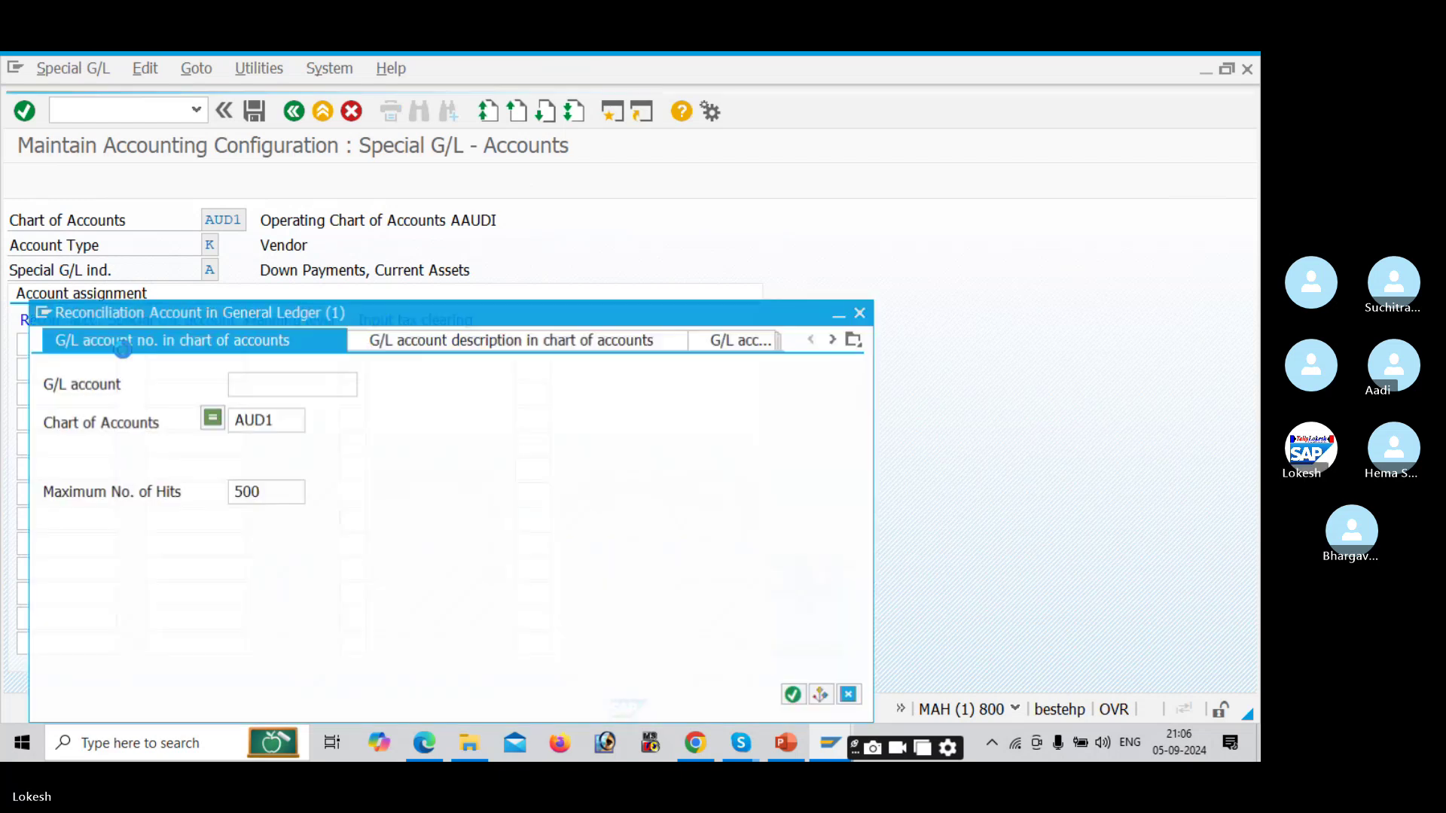
pyautogui.press('Return')
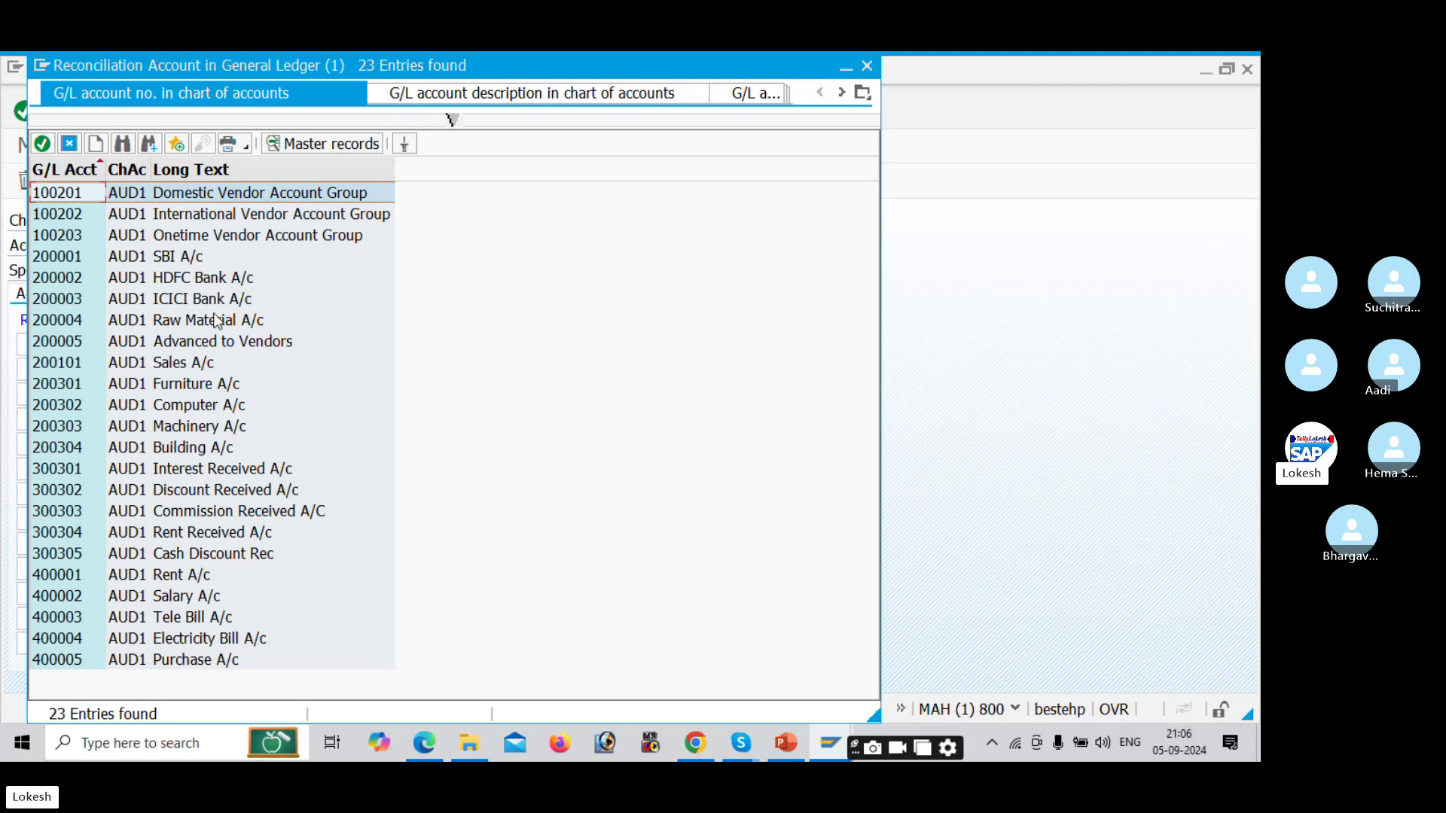
pyautogui.click(289, 193)
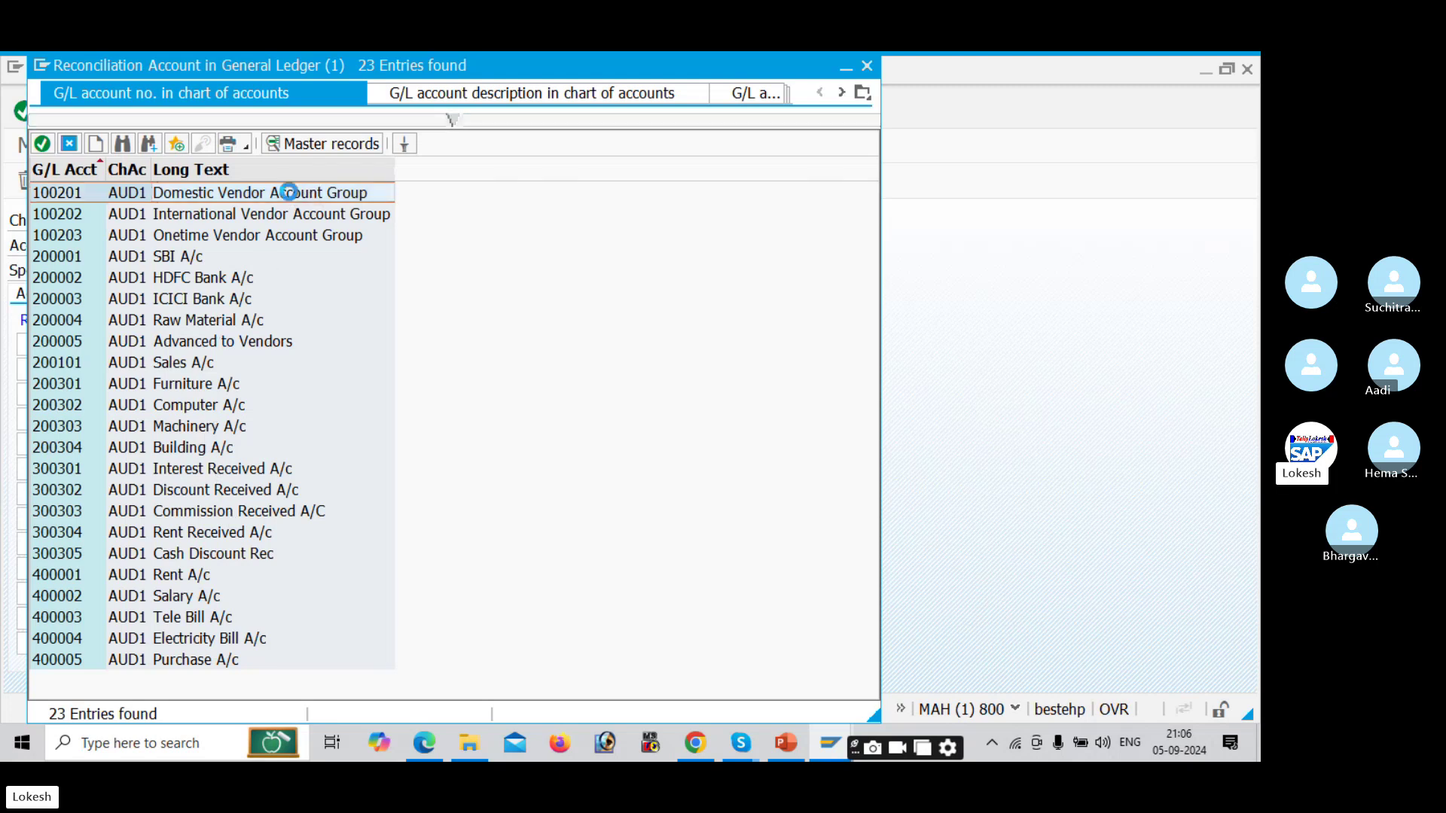
# Step: Assign Advanced to Vendors as the special G/L account for indicator A and save it in the customizing request
pyautogui.click(223, 344)
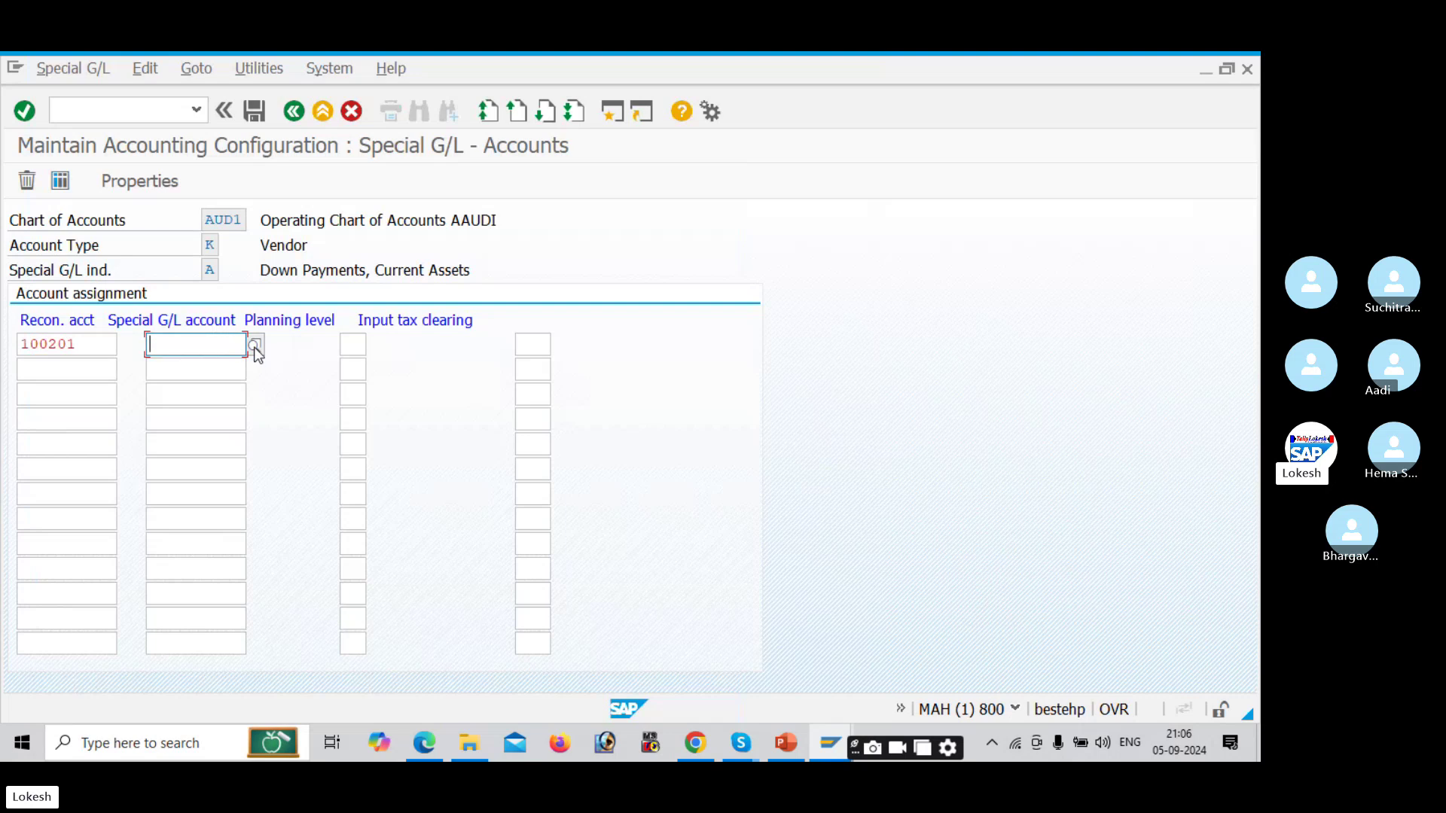
pyautogui.press('F4')
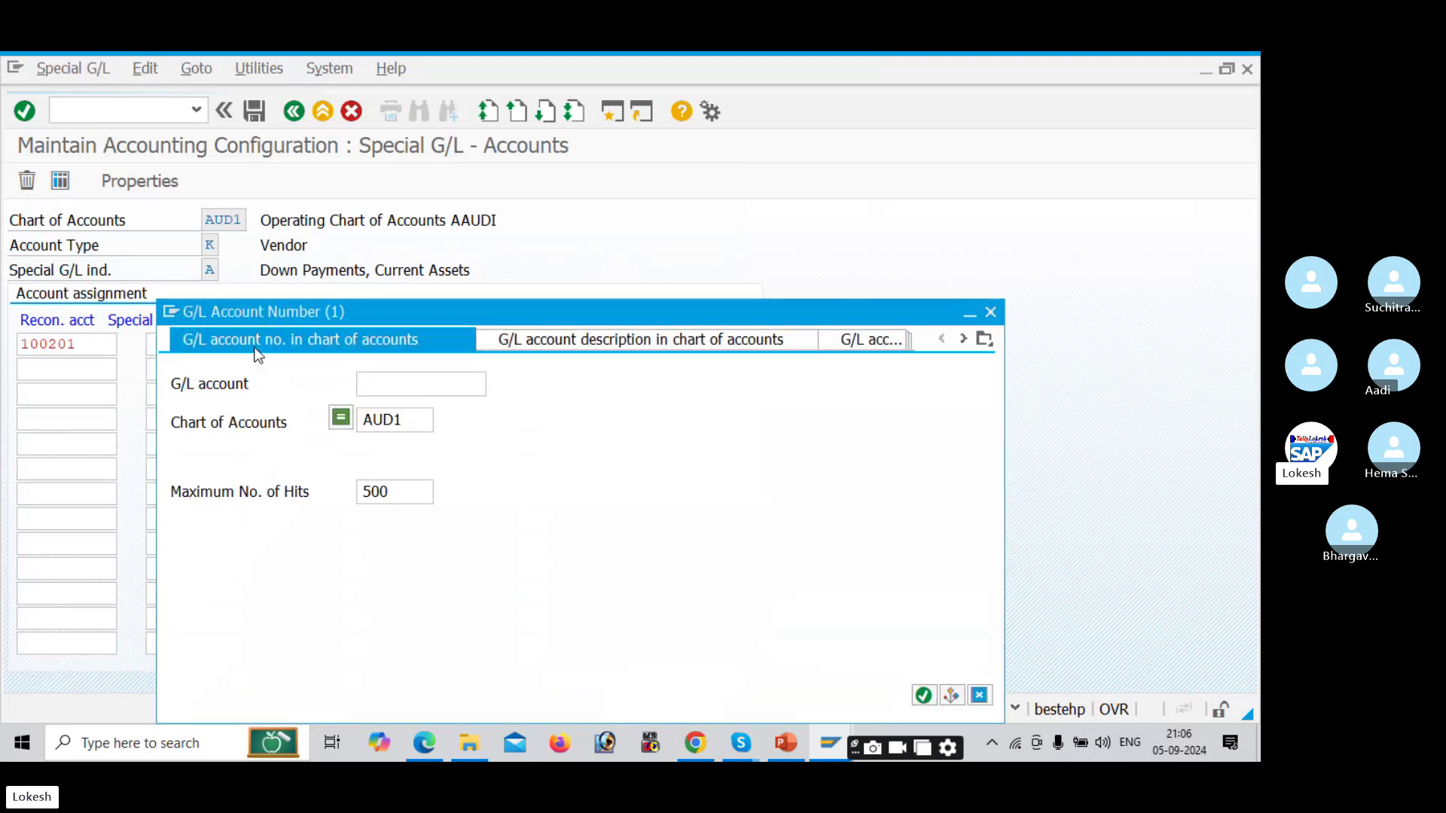
pyautogui.press('Return')
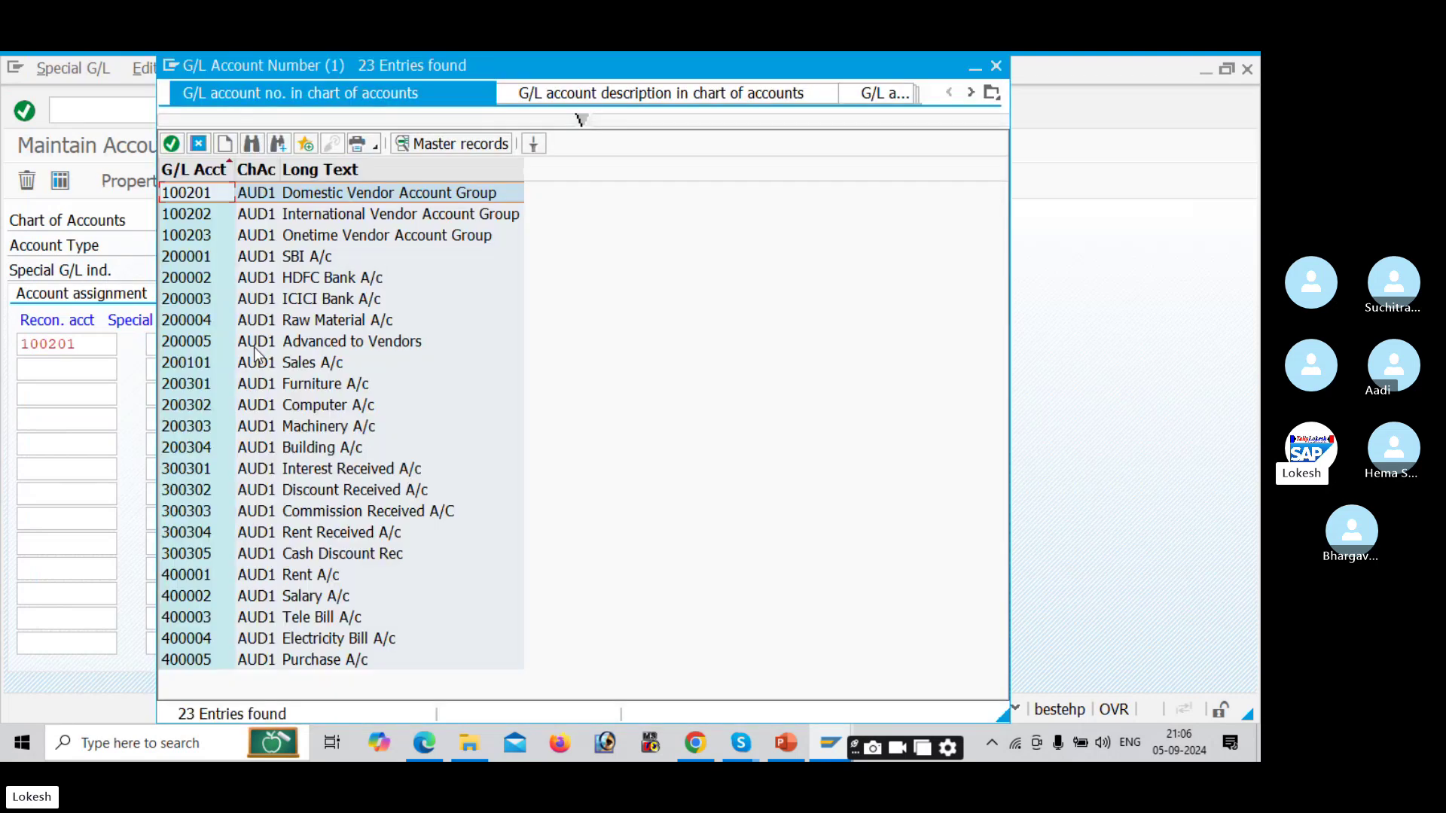
pyautogui.doubleClick(338, 346)
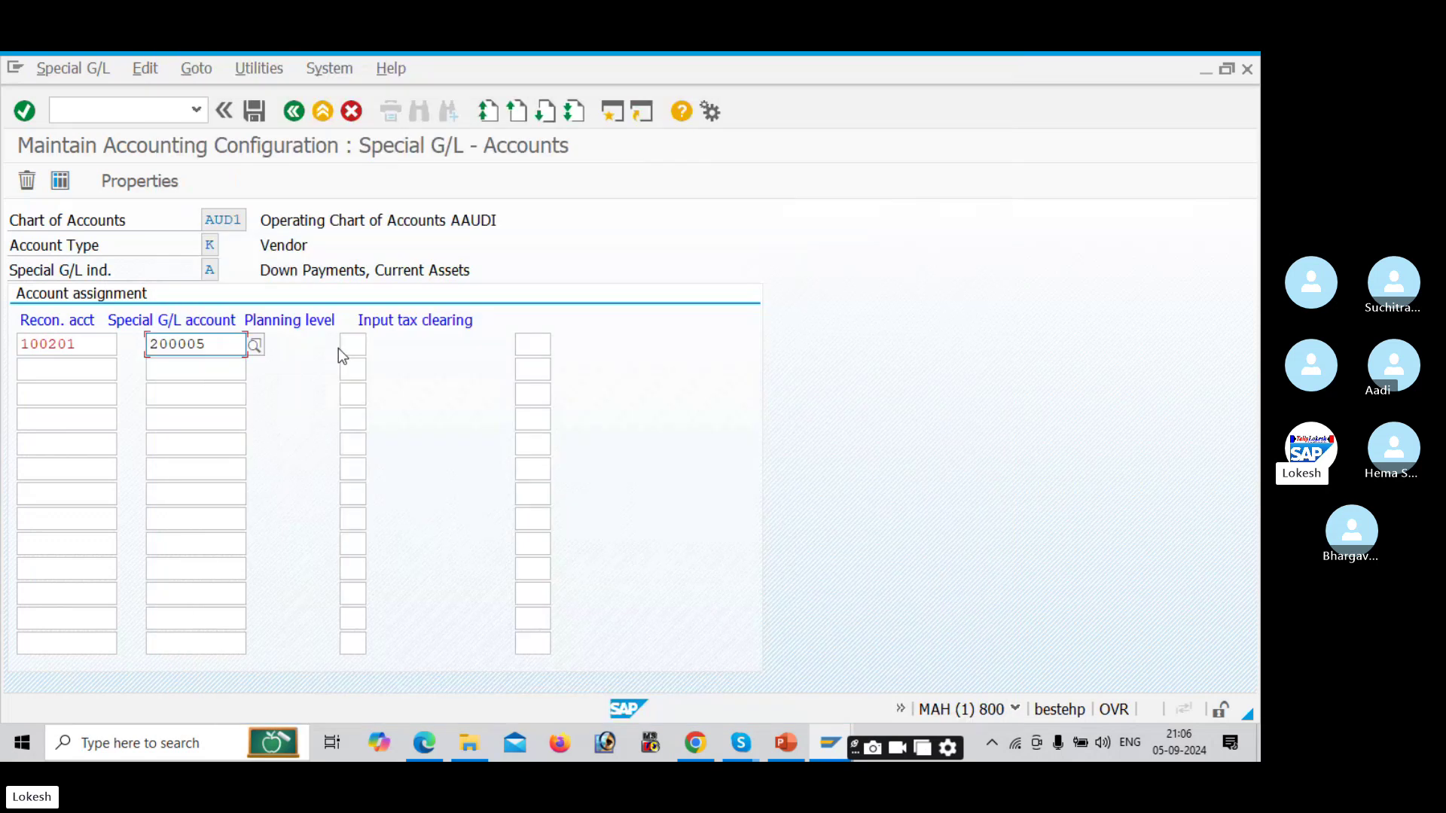
pyautogui.click(253, 112)
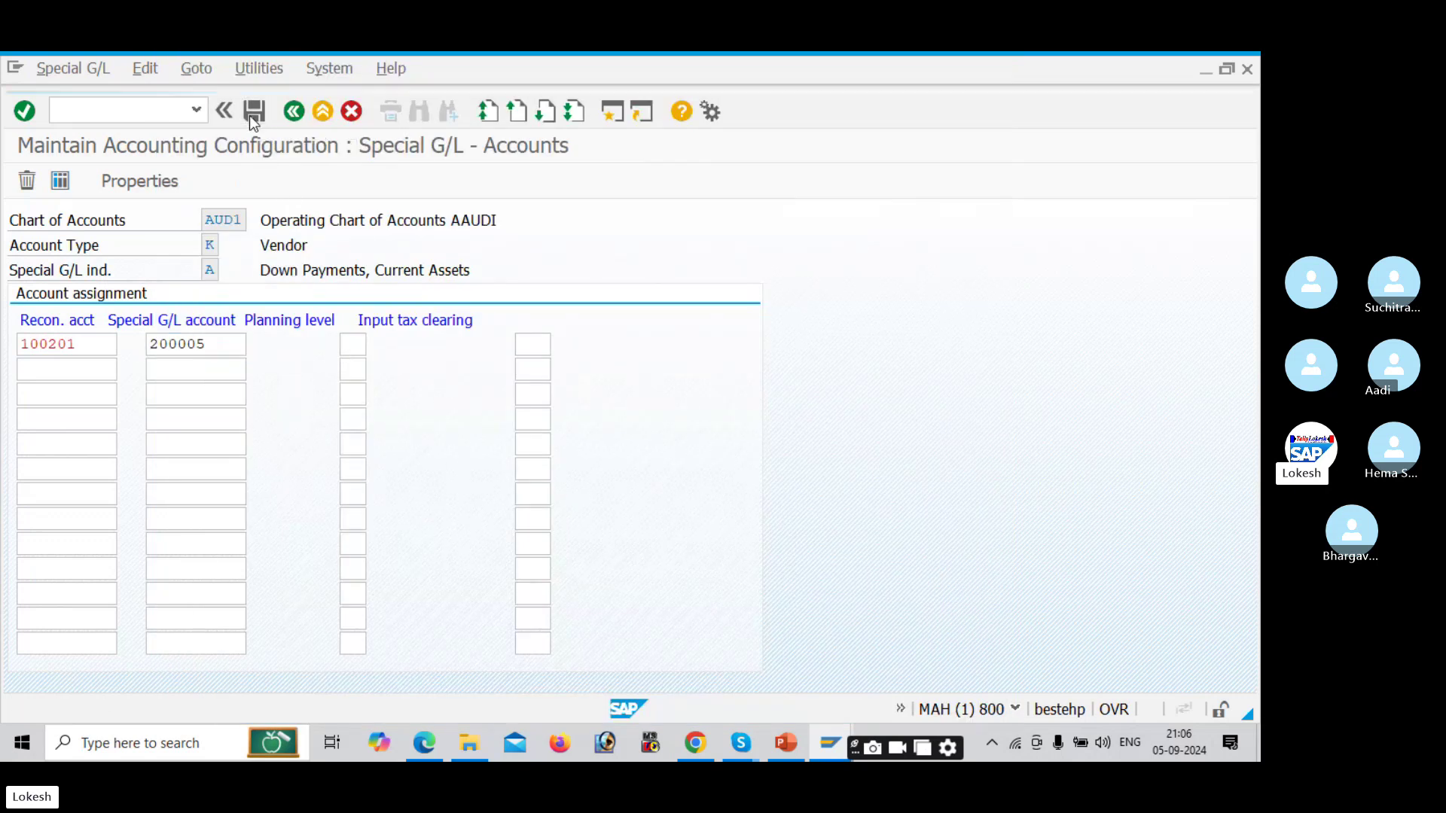
pyautogui.click(364, 421)
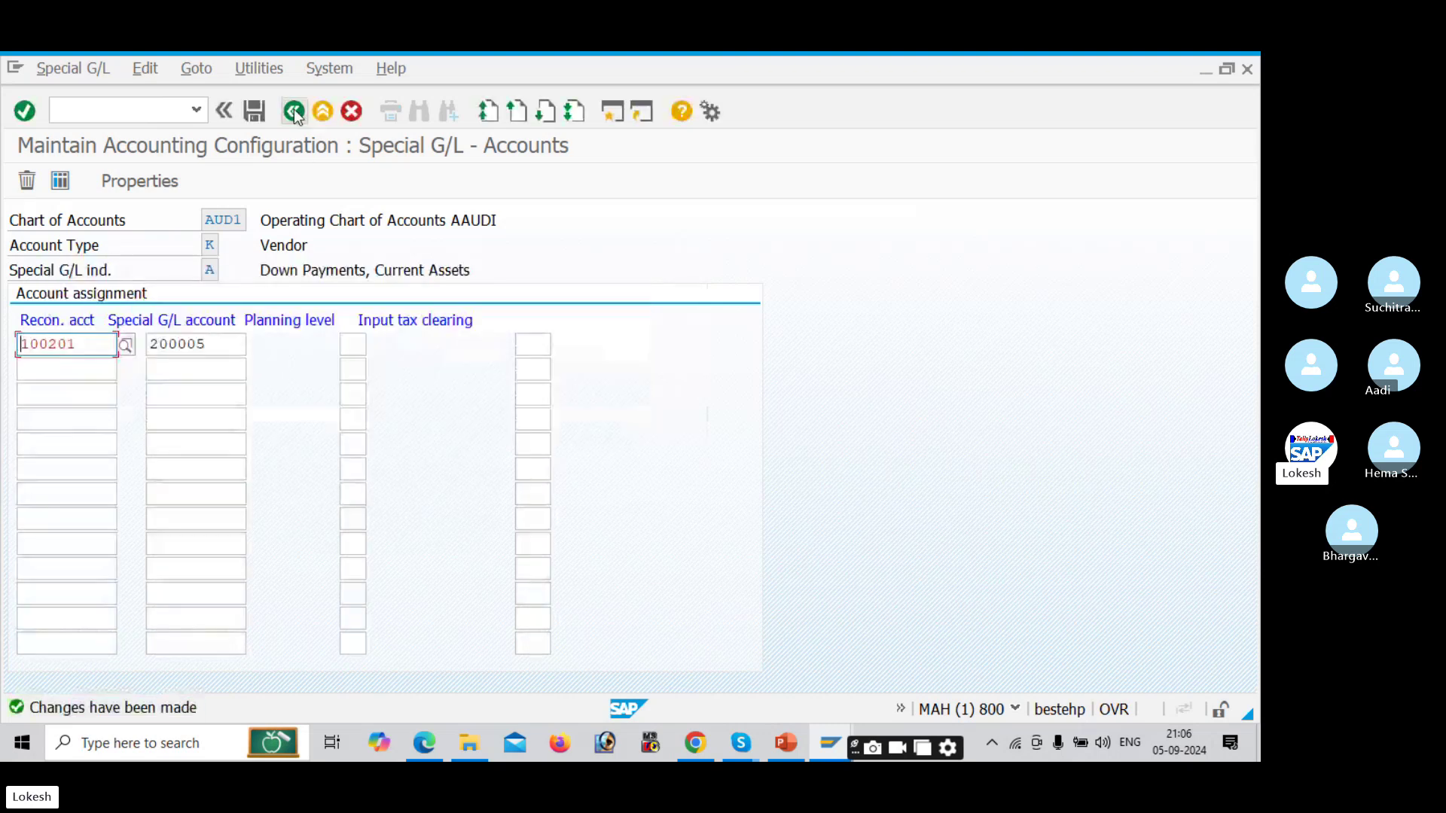
# Step: Return to the special G/L list, open indicator F, Down payment request, and choose Domestic Vendor Account Group as its reconciliation account
pyautogui.click(294, 112)
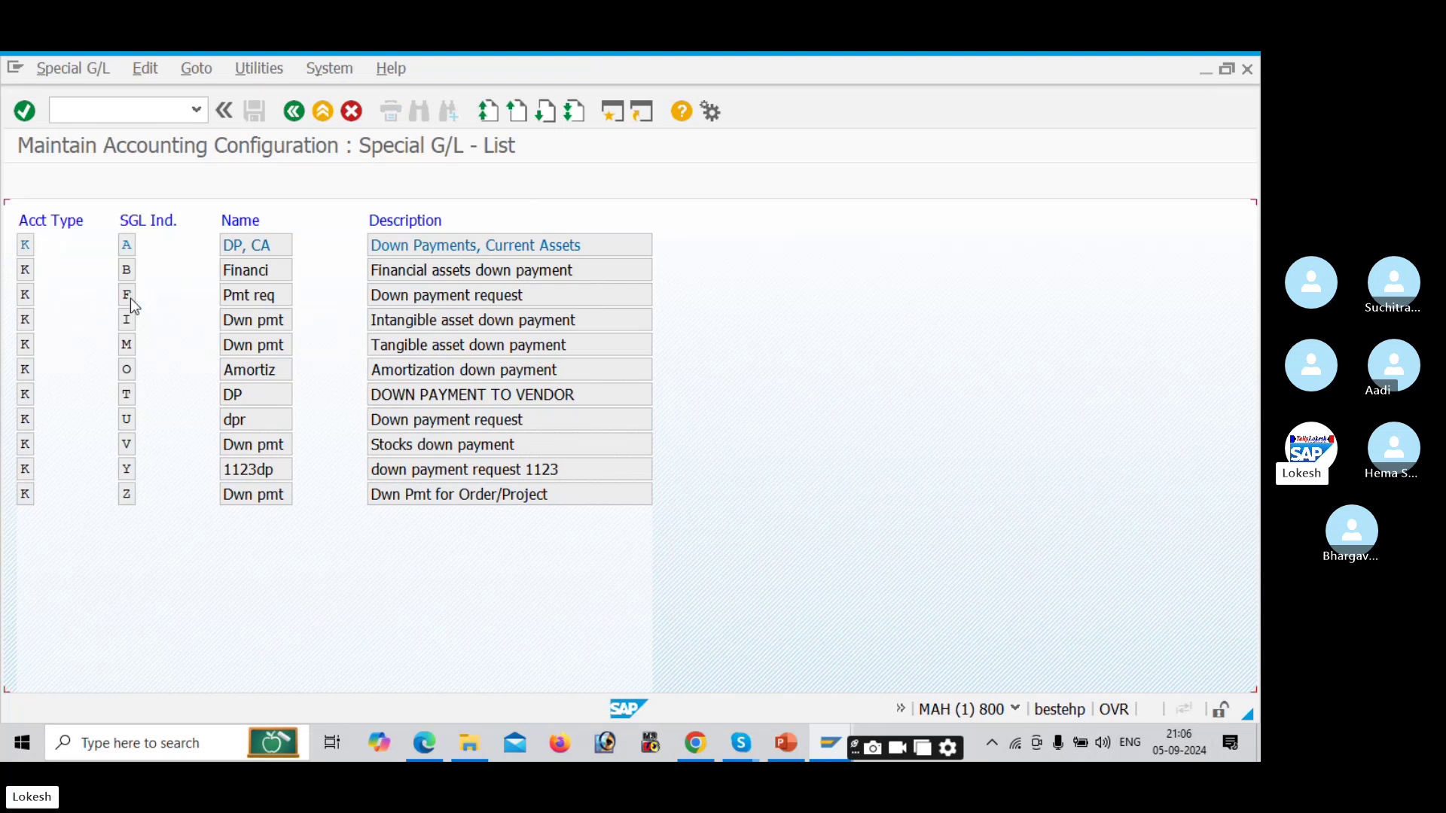
pyautogui.doubleClick(130, 299)
pyautogui.press('F4')
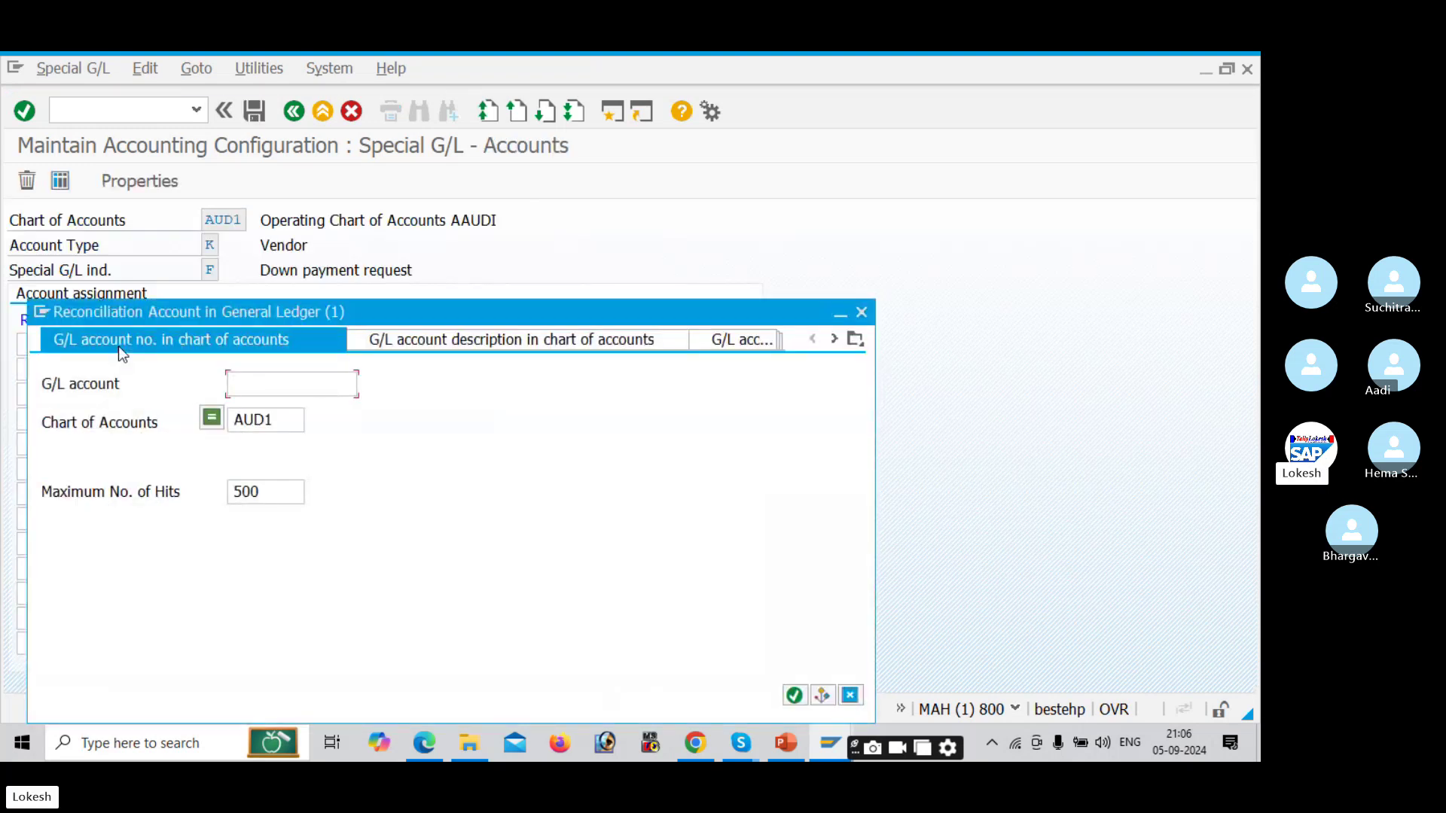
pyautogui.press('Return')
pyautogui.doubleClick(118, 344)
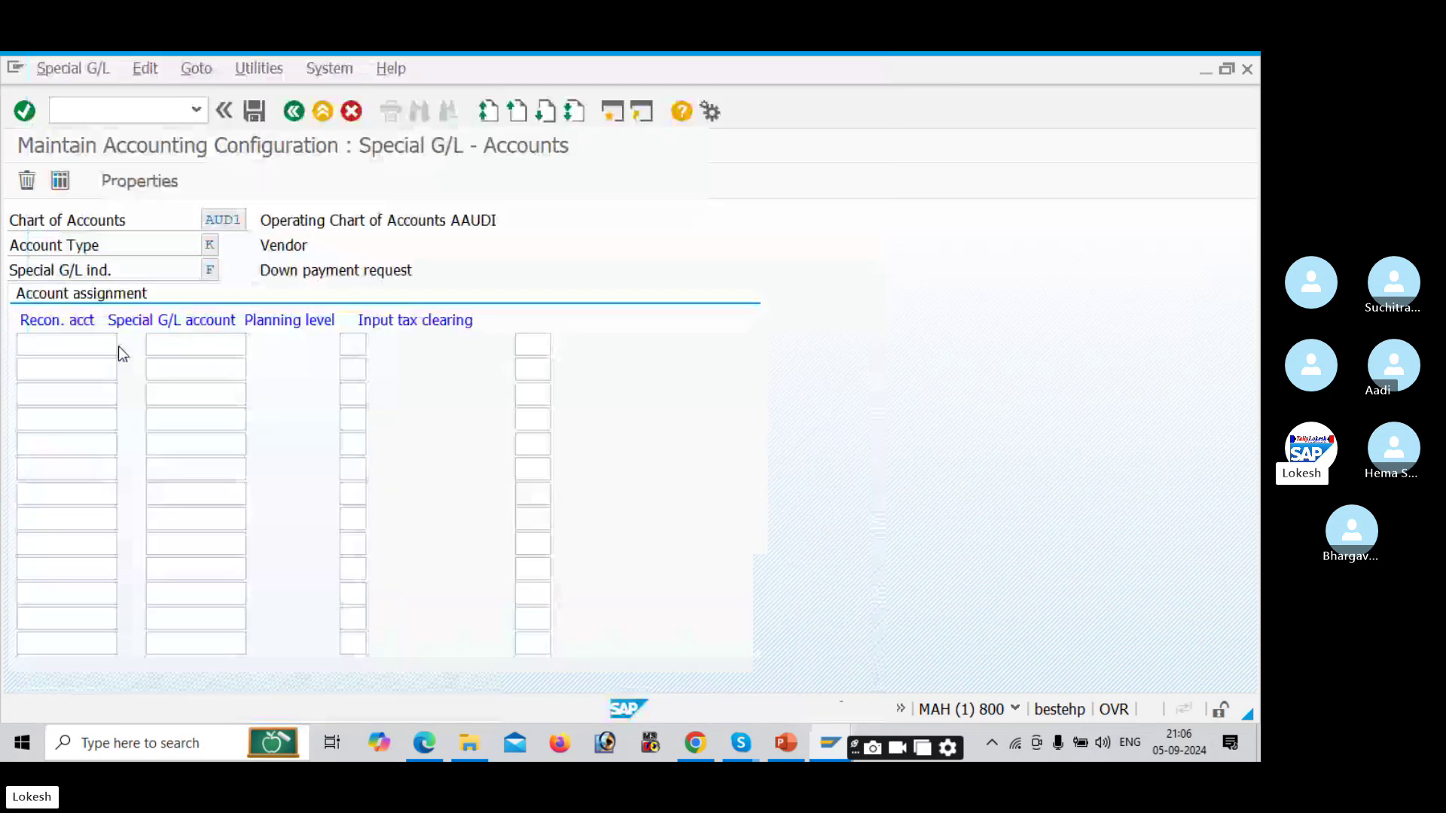
# Step: Assign Advanced to Vendors as the special G/L account for indicator F and save it in the ACCOUNTS PAYABLE FOR AAUDI request
pyautogui.click(211, 348)
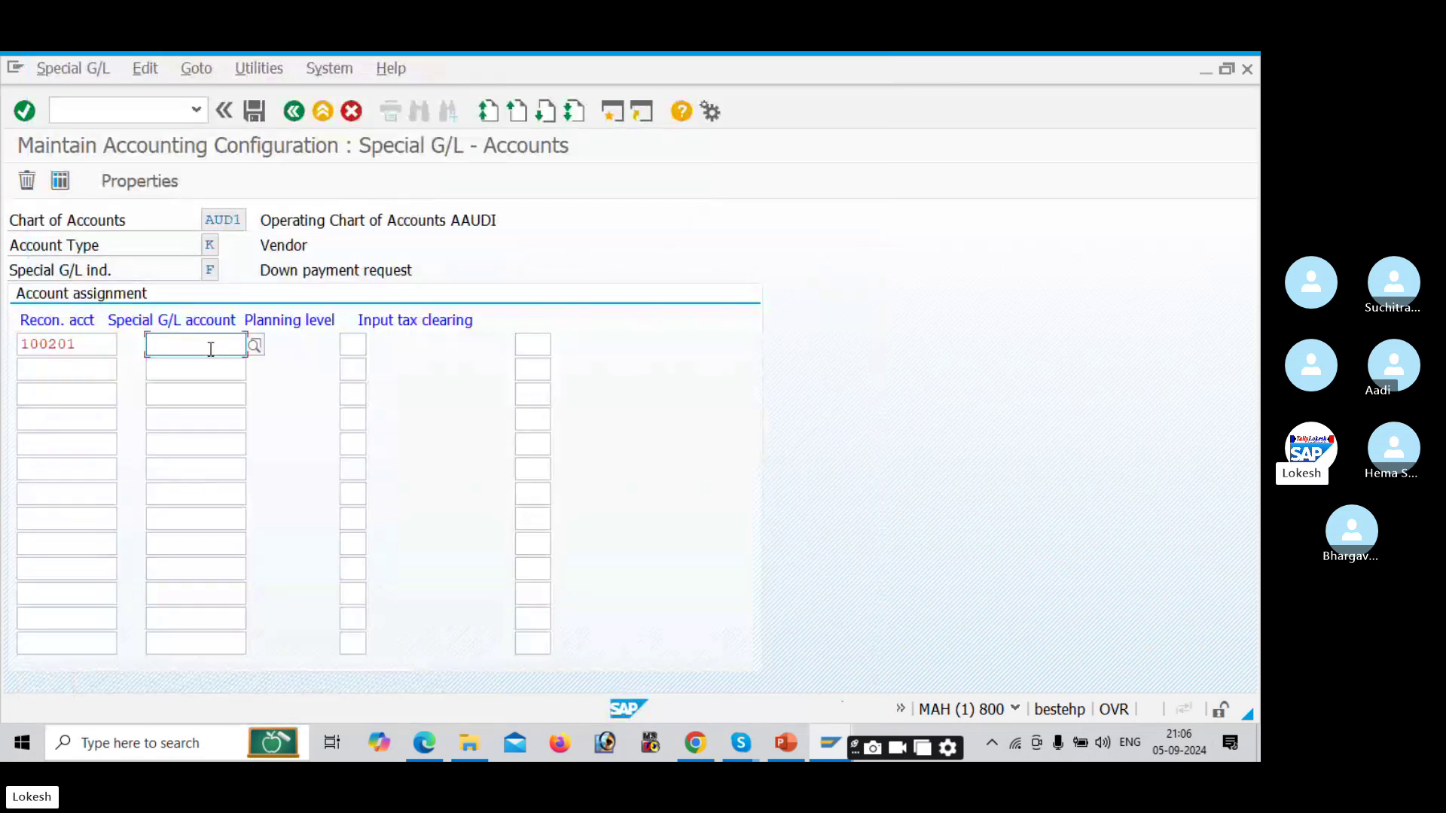
pyautogui.click(256, 346)
pyautogui.press('Return')
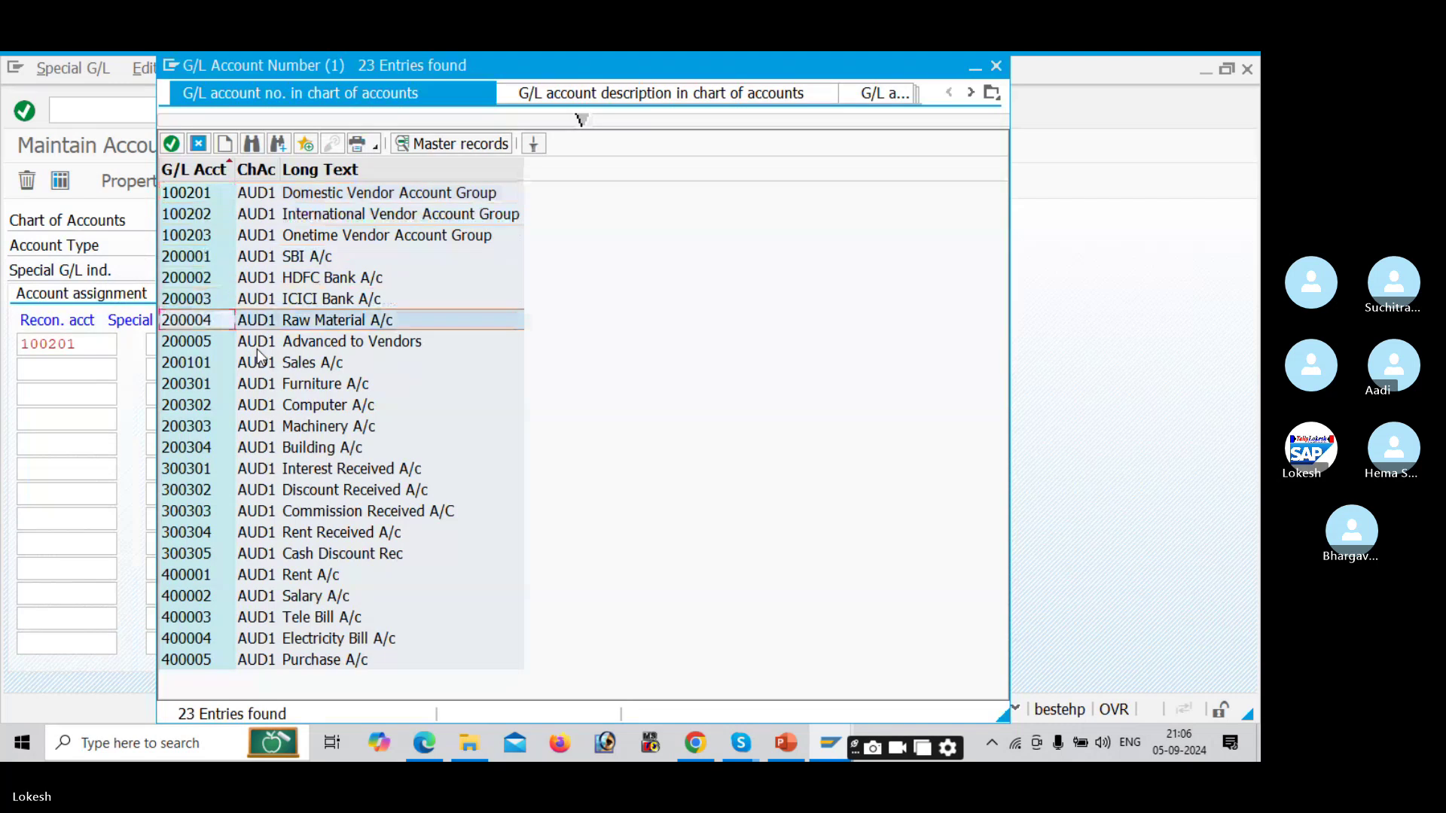
pyautogui.doubleClick(256, 350)
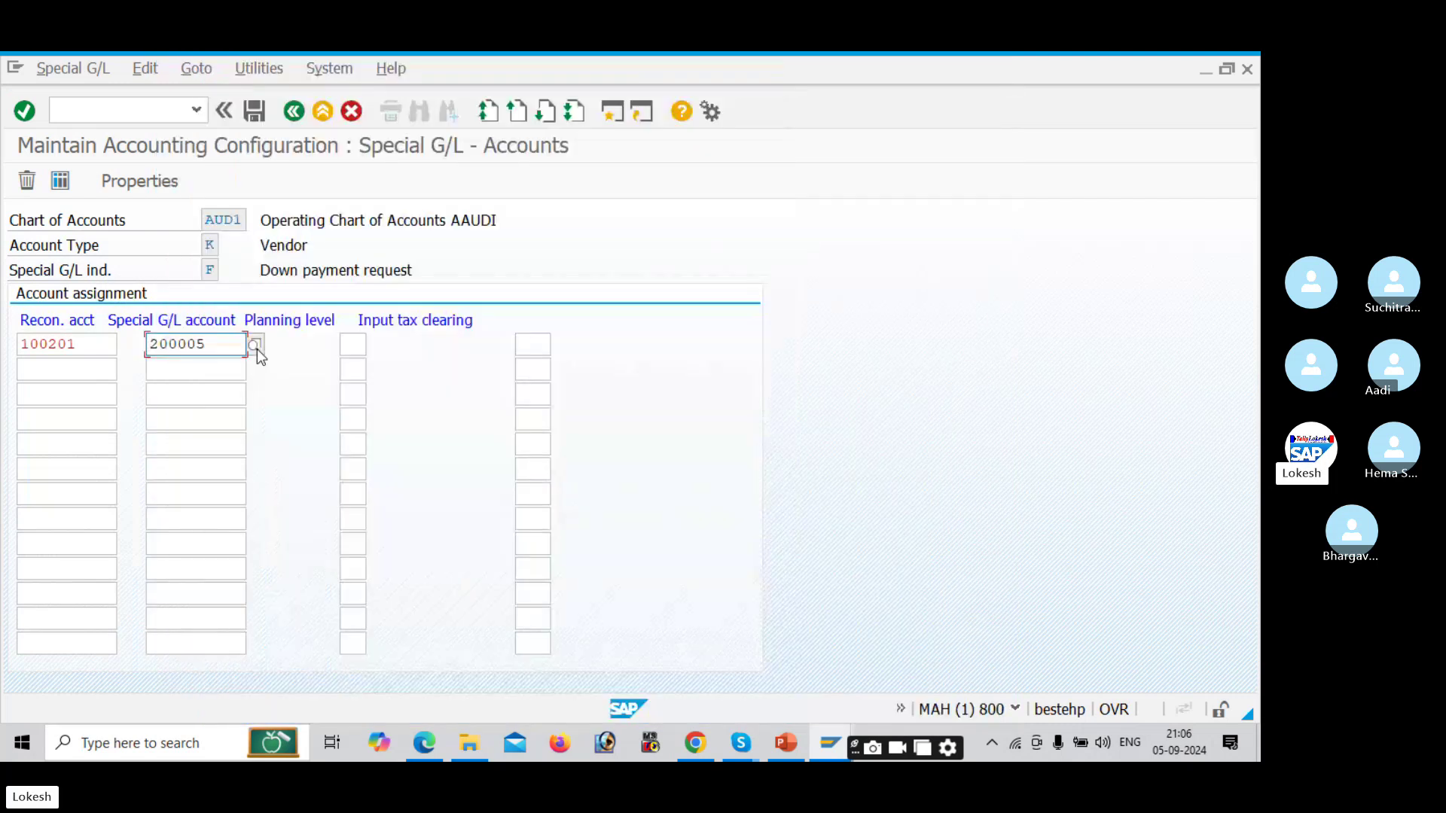
pyautogui.click(255, 113)
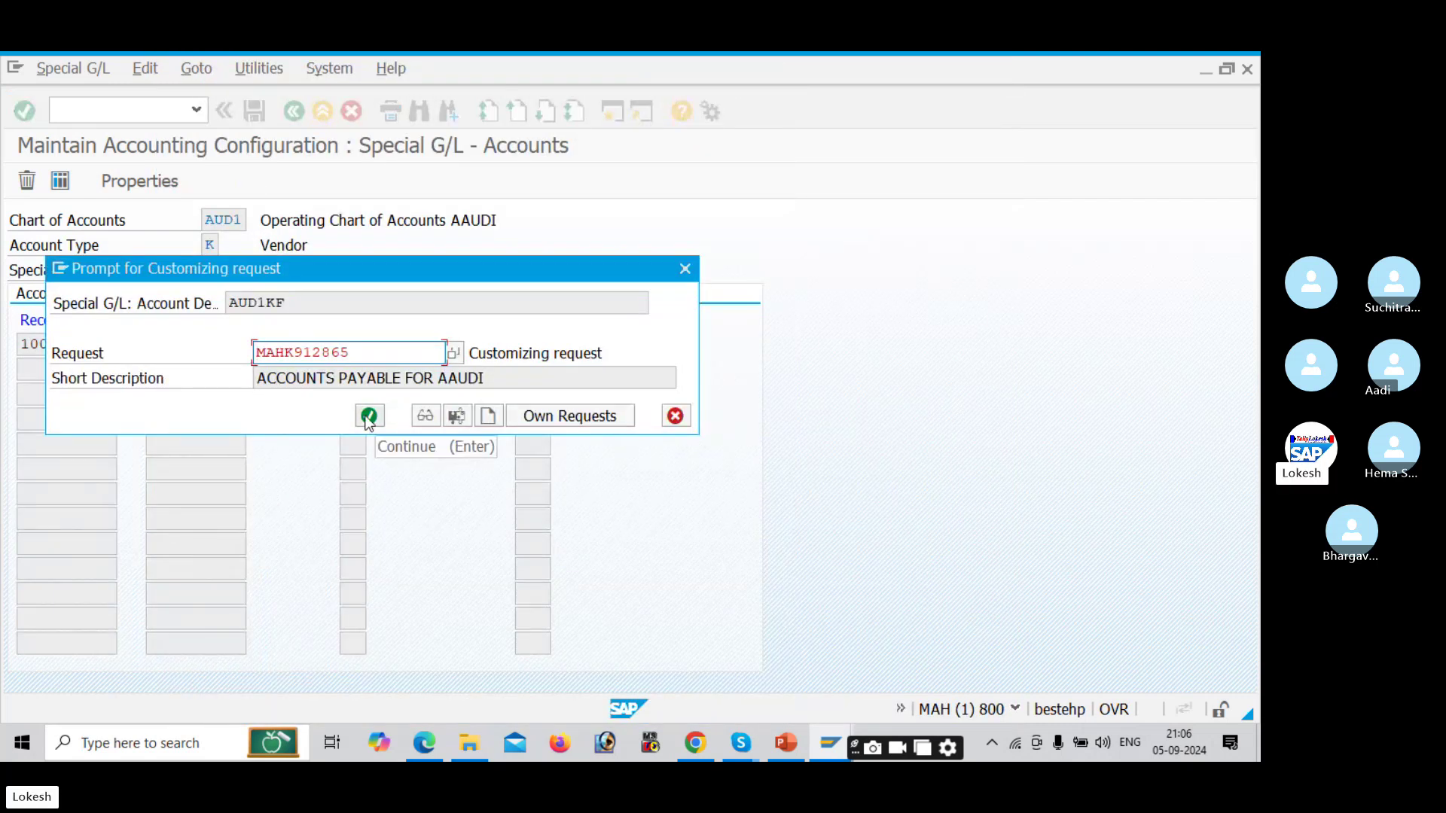
pyautogui.click(368, 416)
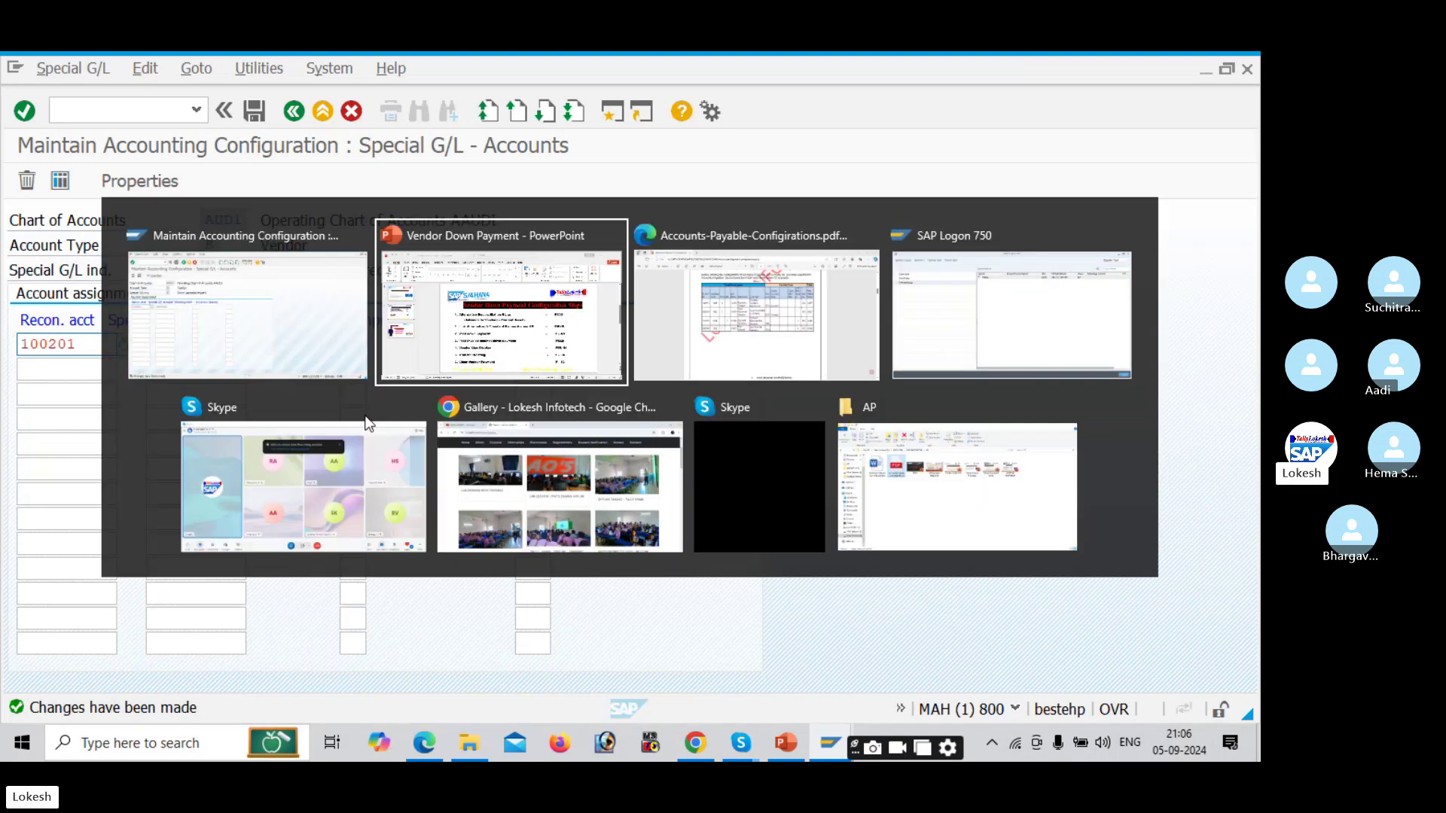
# Step: Check the posting step on the PowerPoint configuration slide, return to SAP and open transaction F-48
pyautogui.hotkey('alt', 'Tab')
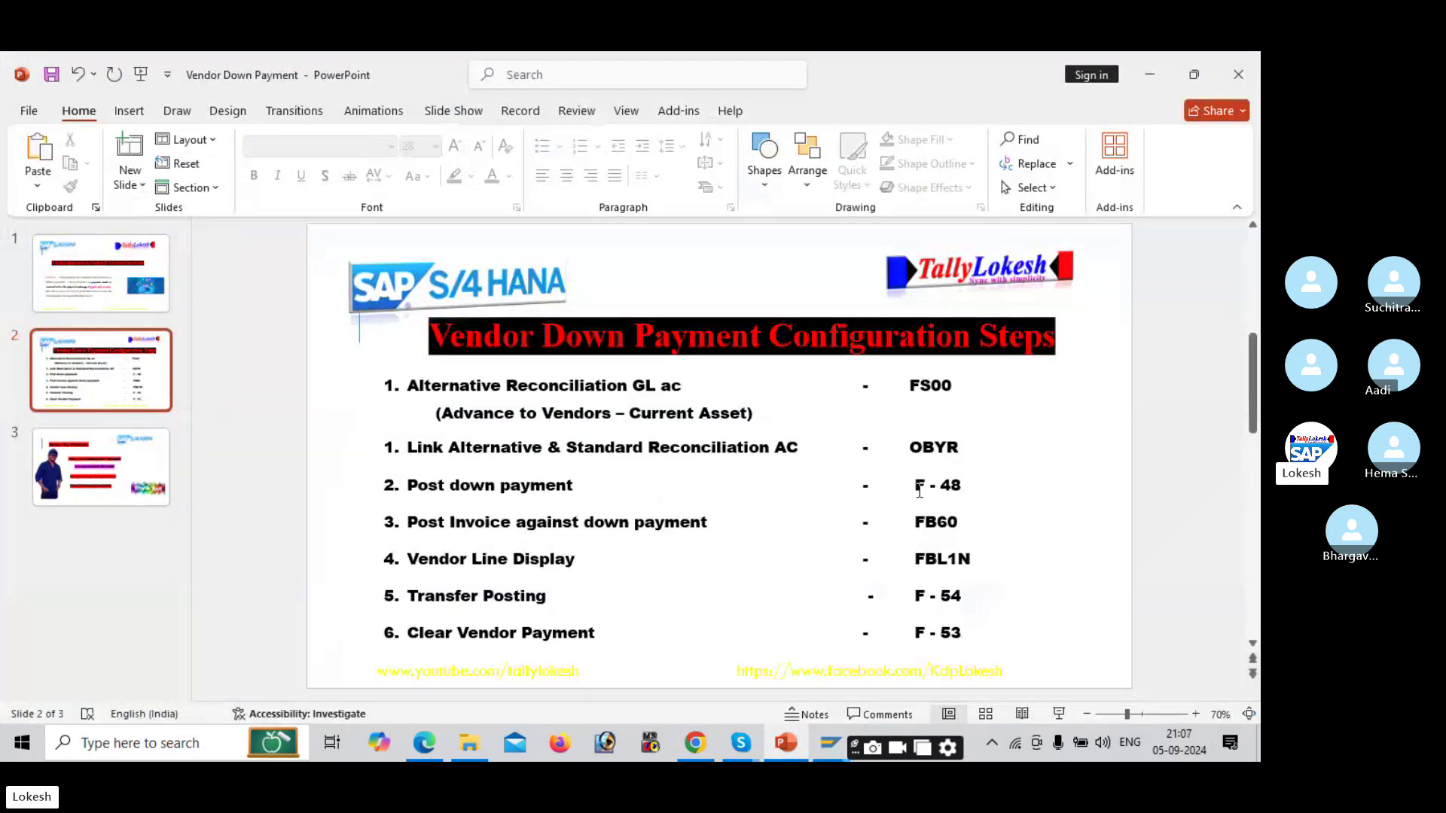
pyautogui.hotkey('alt', 'Tab')
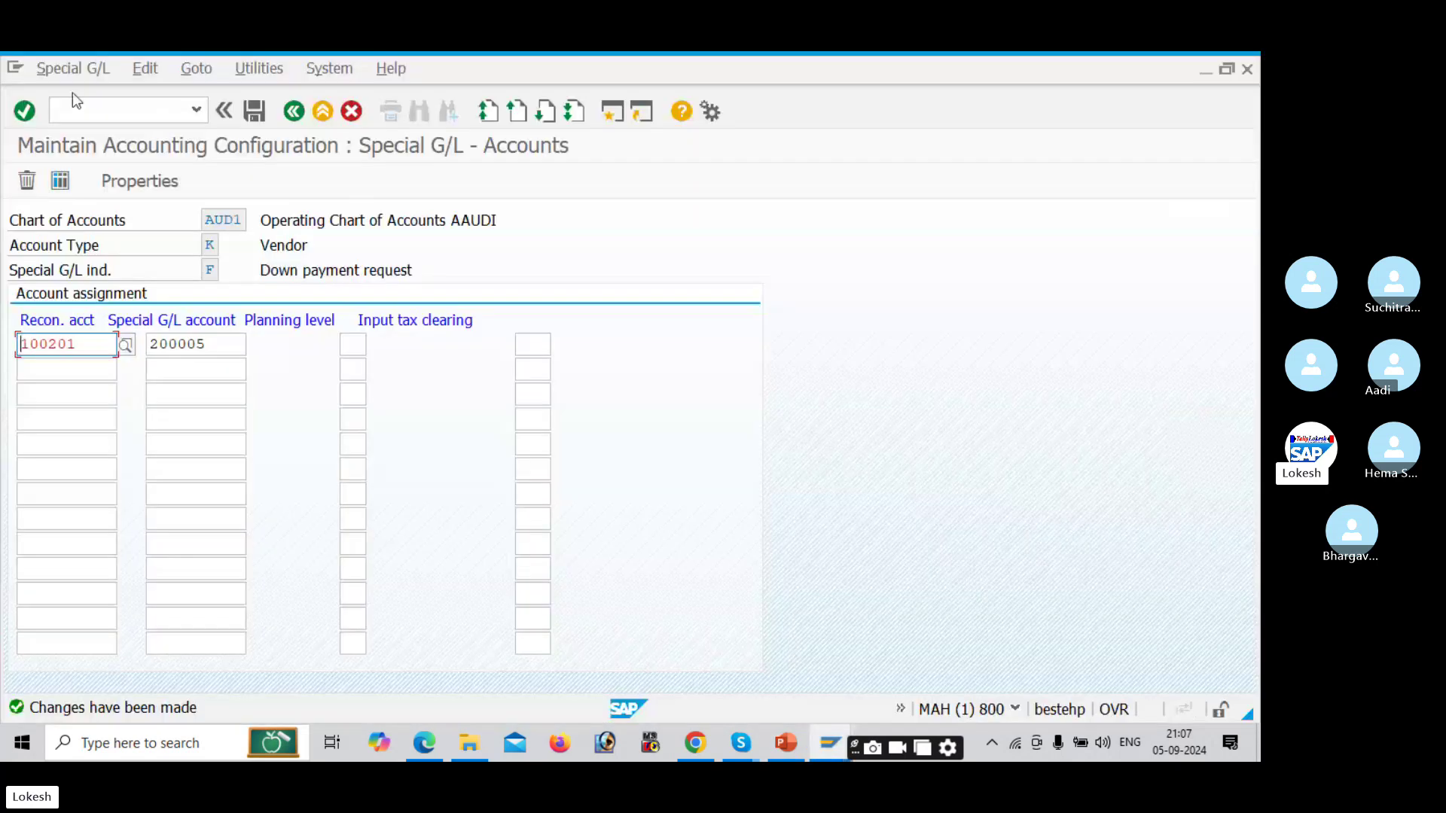
pyautogui.click(107, 113)
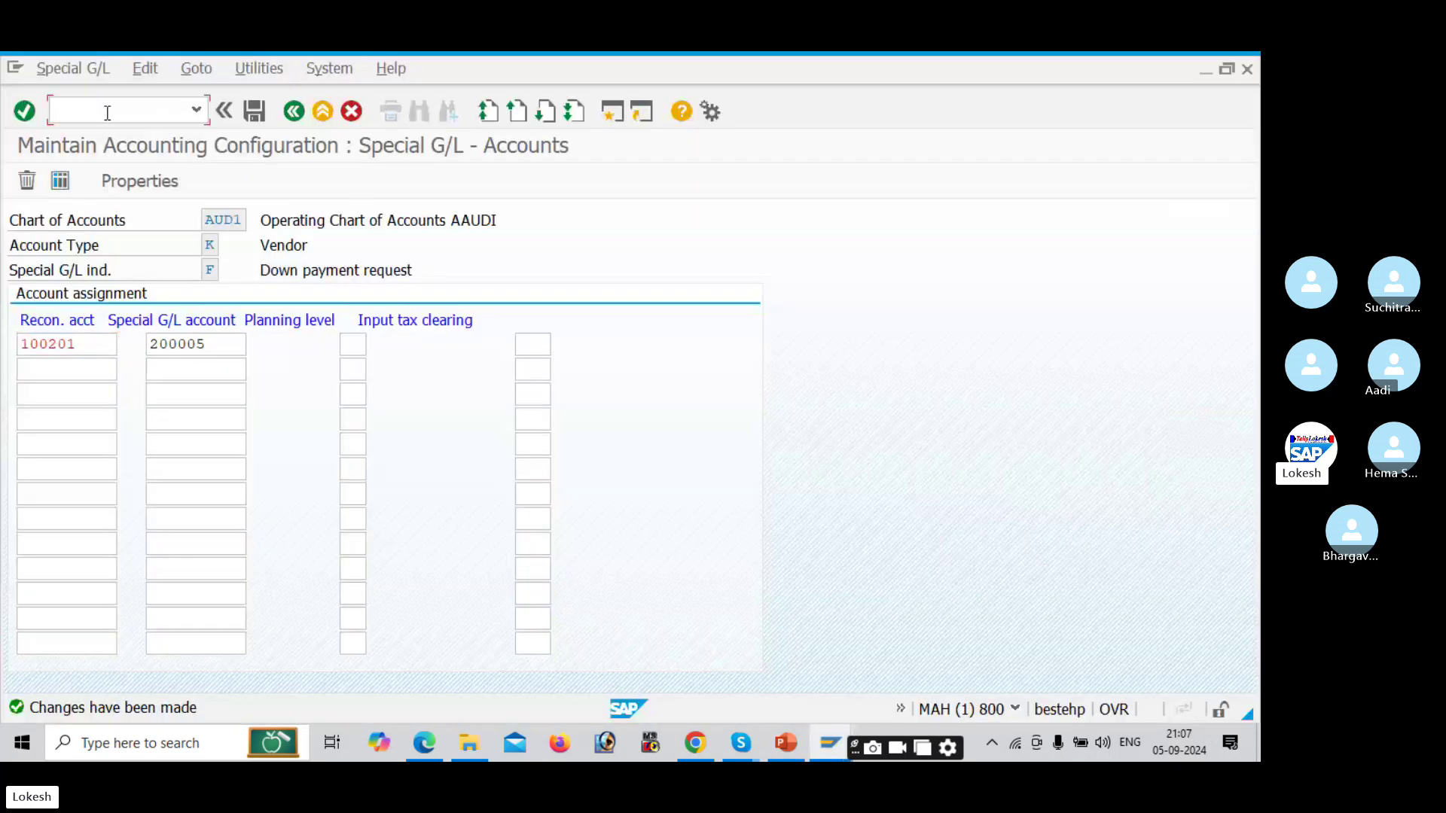
pyautogui.write('/nf-48')
pyautogui.press('Return')
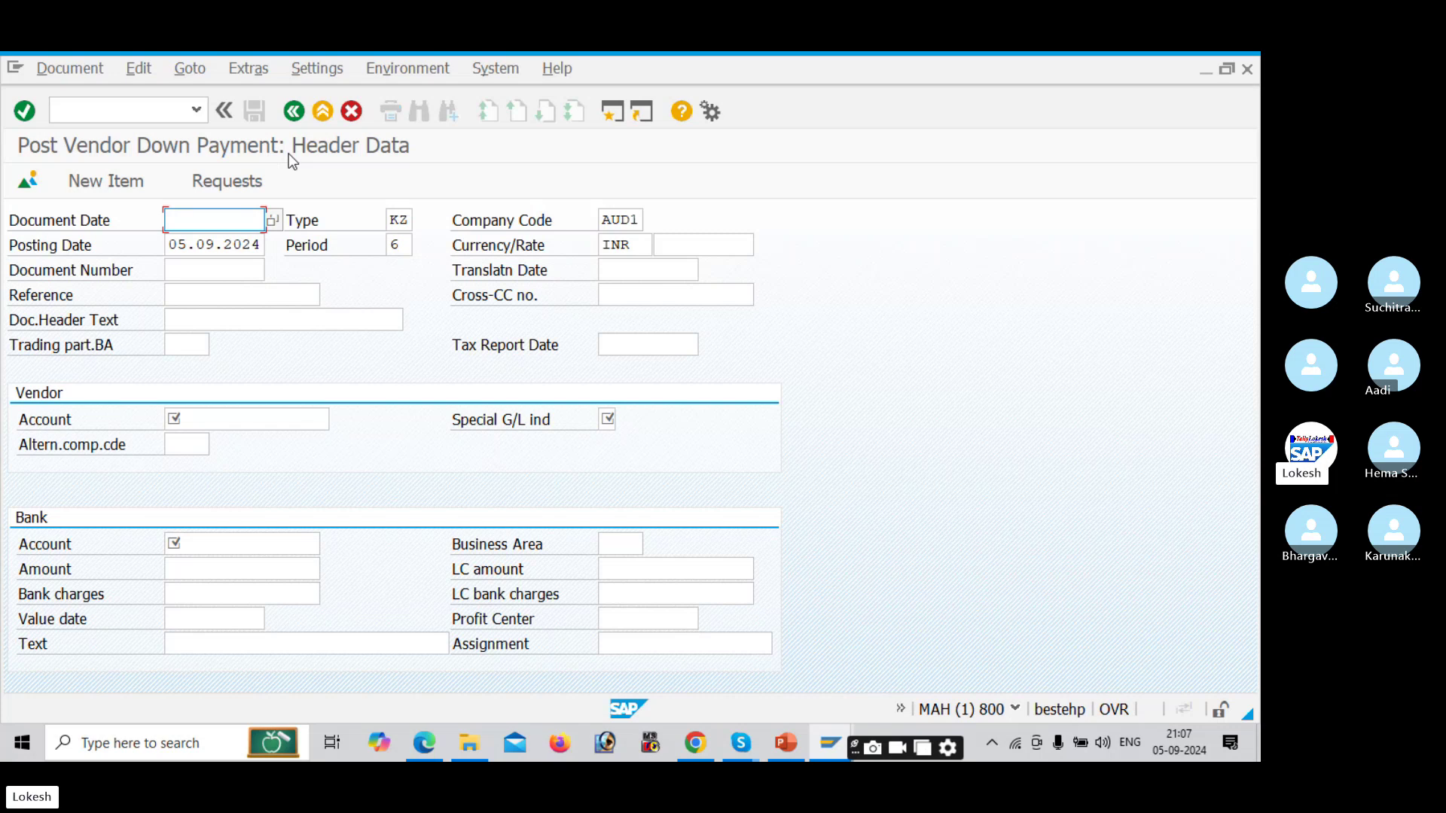
# Step: Set the document date of the vendor down payment to 05.09.2024 and its reference to AUDI-007
pyautogui.write('05.09.2024')
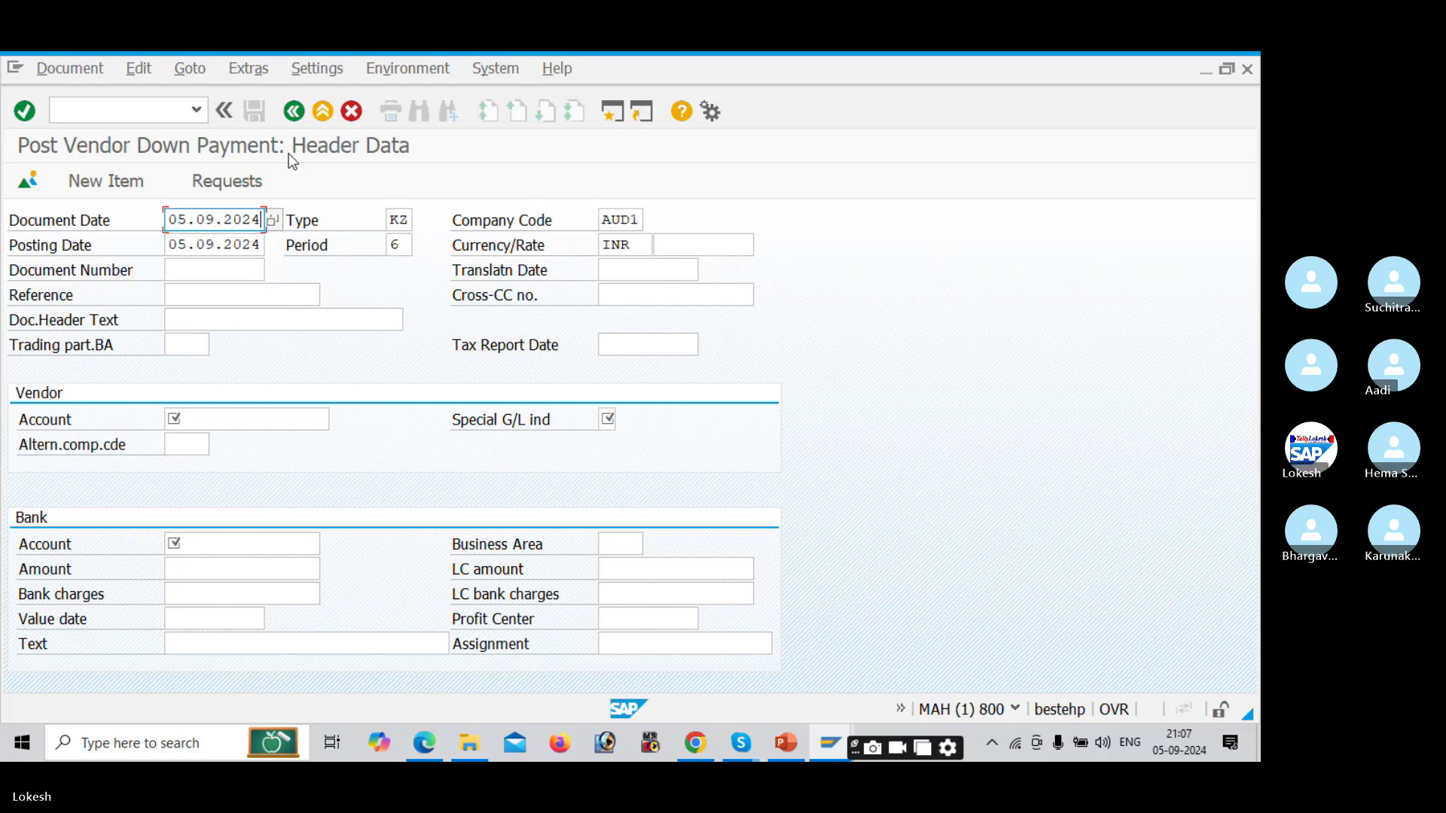
pyautogui.press('Tab')
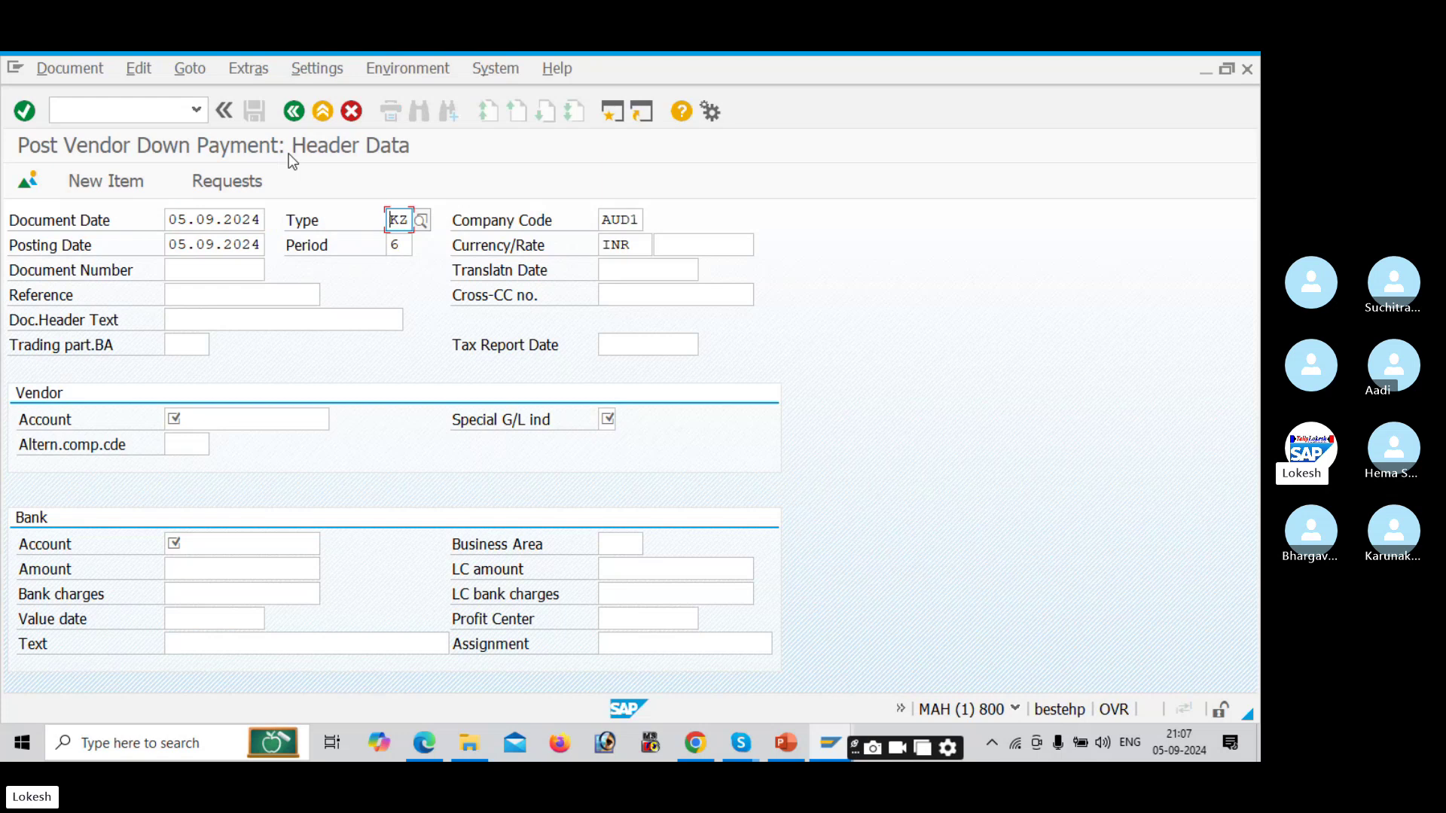
pyautogui.press('Tab')
pyautogui.press('Tab')
pyautogui.press('Tab')
pyautogui.press('Tab')
pyautogui.press('Tab')
pyautogui.press('Tab')
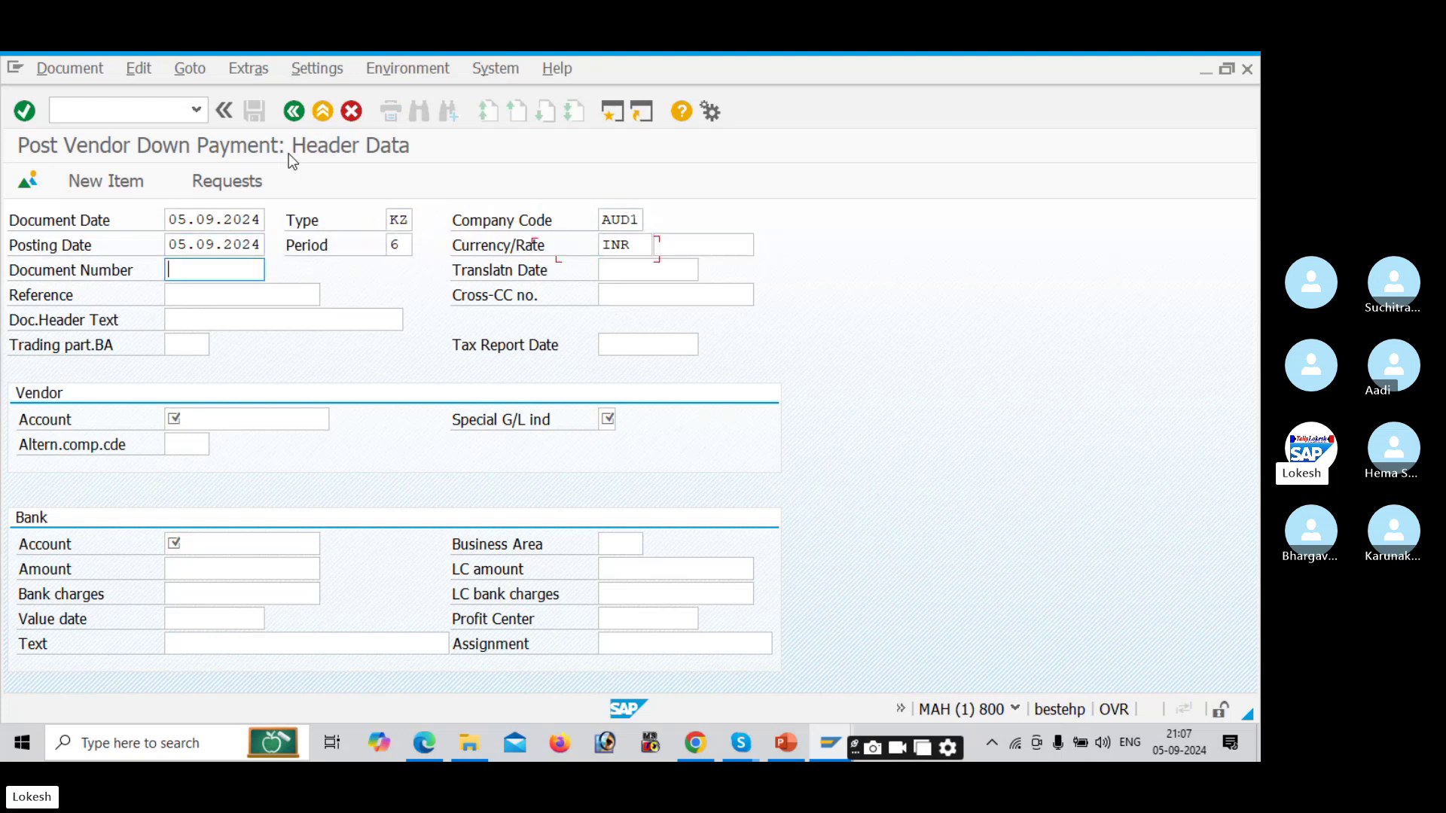
pyautogui.press('Tab')
pyautogui.press('Down')
pyautogui.press('Down')
pyautogui.press('Tab')
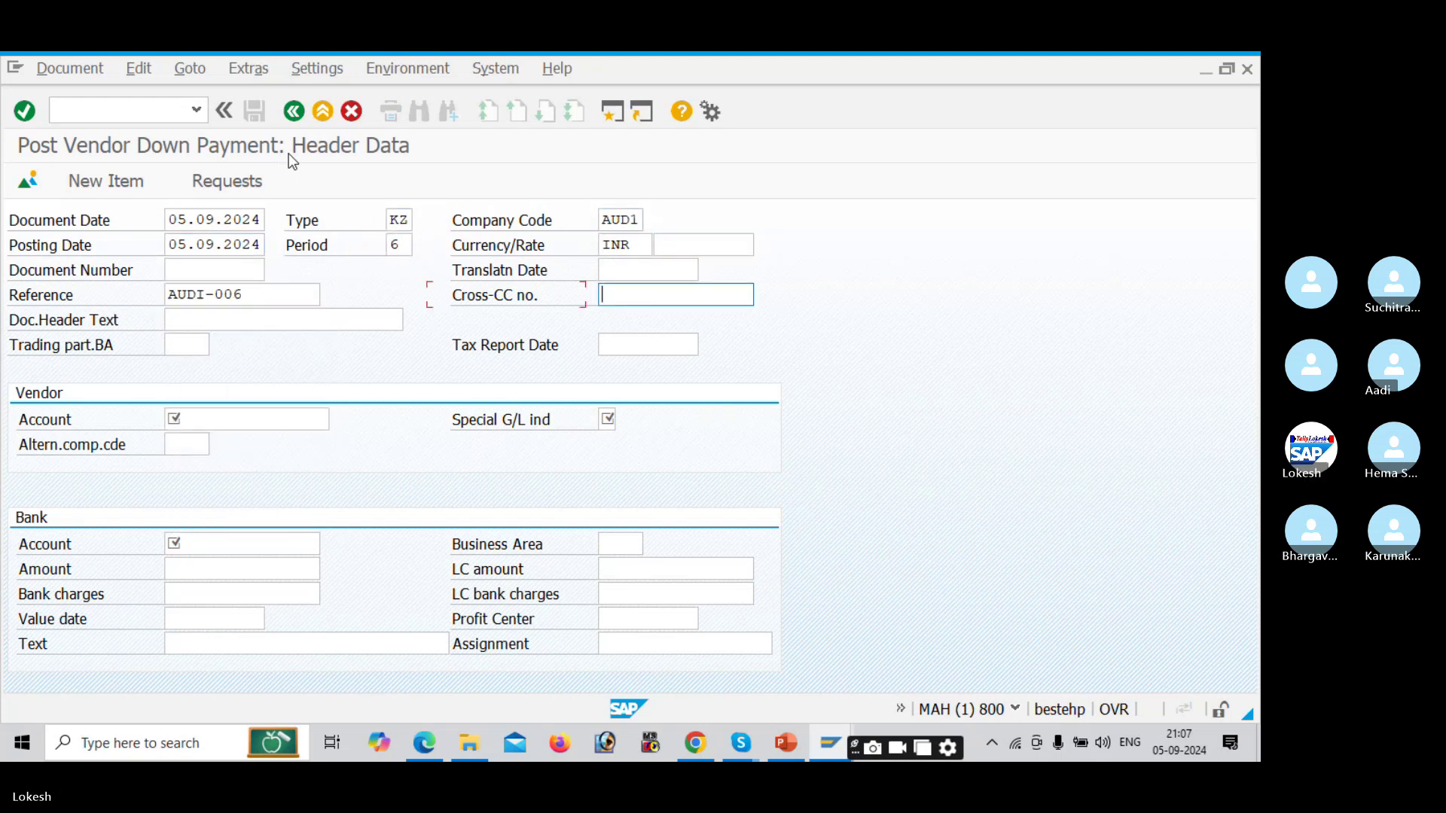
pyautogui.click(266, 295)
pyautogui.press('BackSpace')
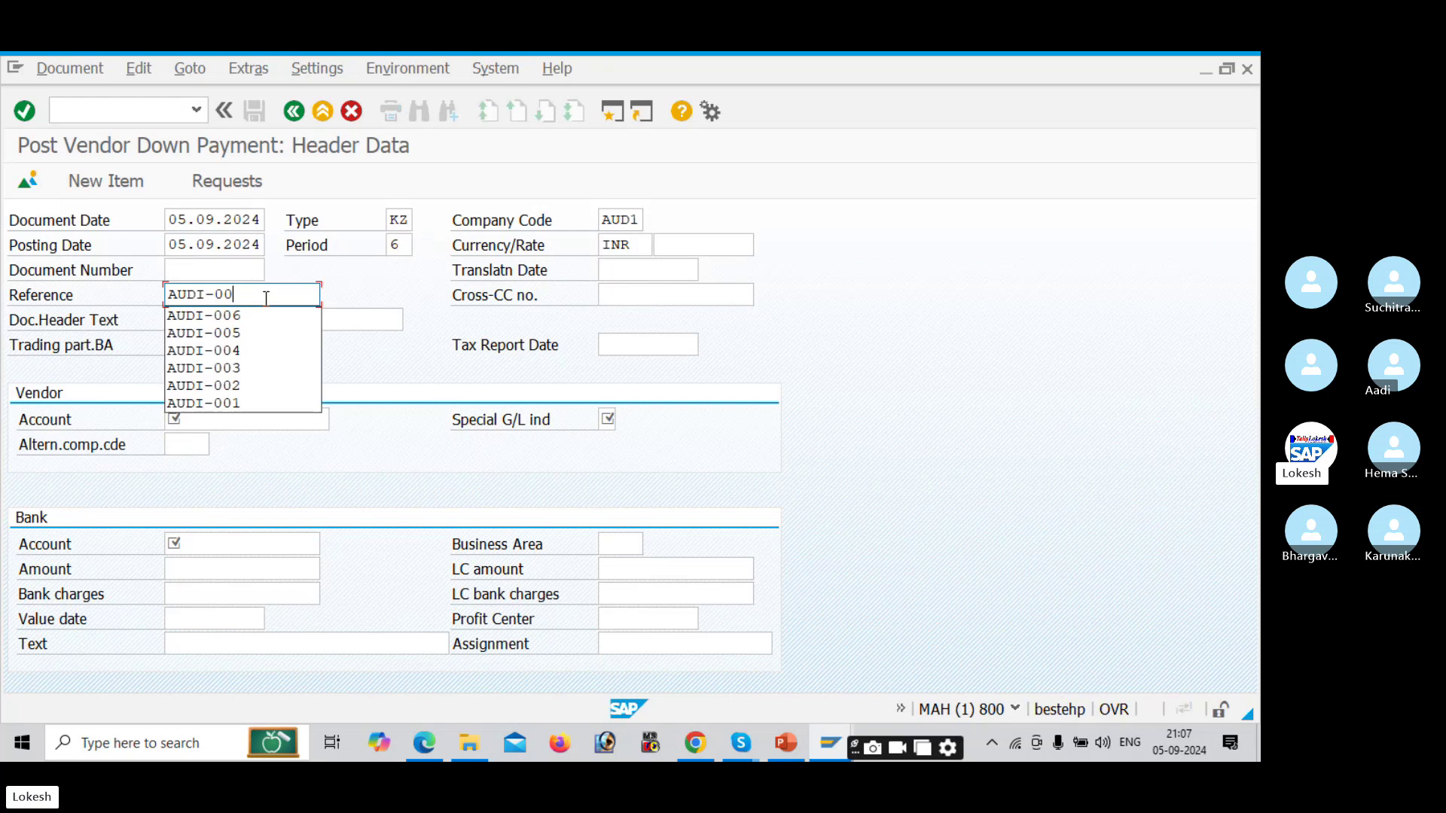
pyautogui.write('7')
# Step: Set the document header text to Vendor Down Payment using the earlier entries
pyautogui.press('Tab')
pyautogui.press('Down')
pyautogui.press('Down')
pyautogui.press('Down')
pyautogui.press('Down')
pyautogui.press('Down')
pyautogui.press('Down')
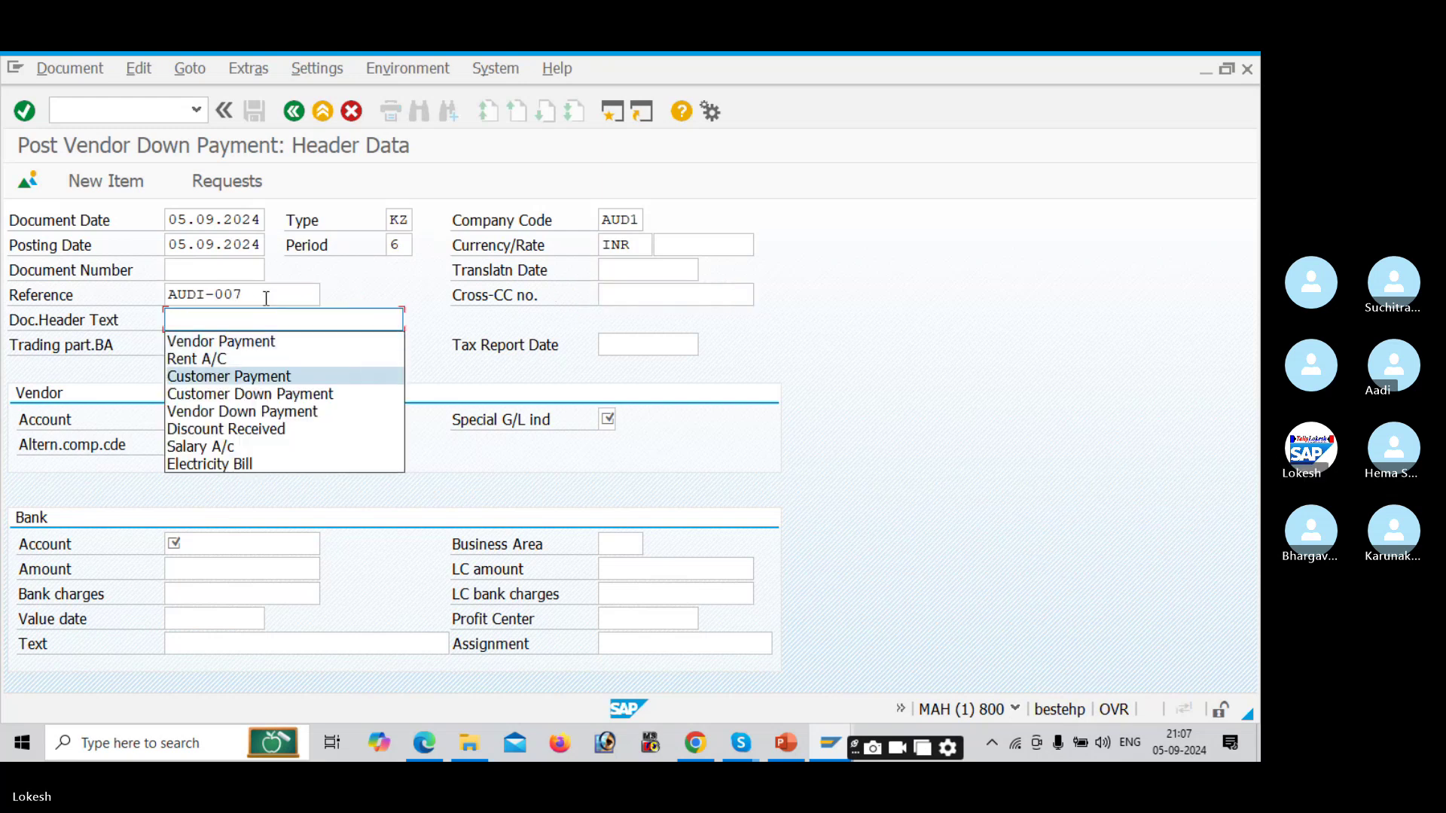
pyautogui.press('Tab')
pyautogui.press('Tab')
pyautogui.press('Tab')
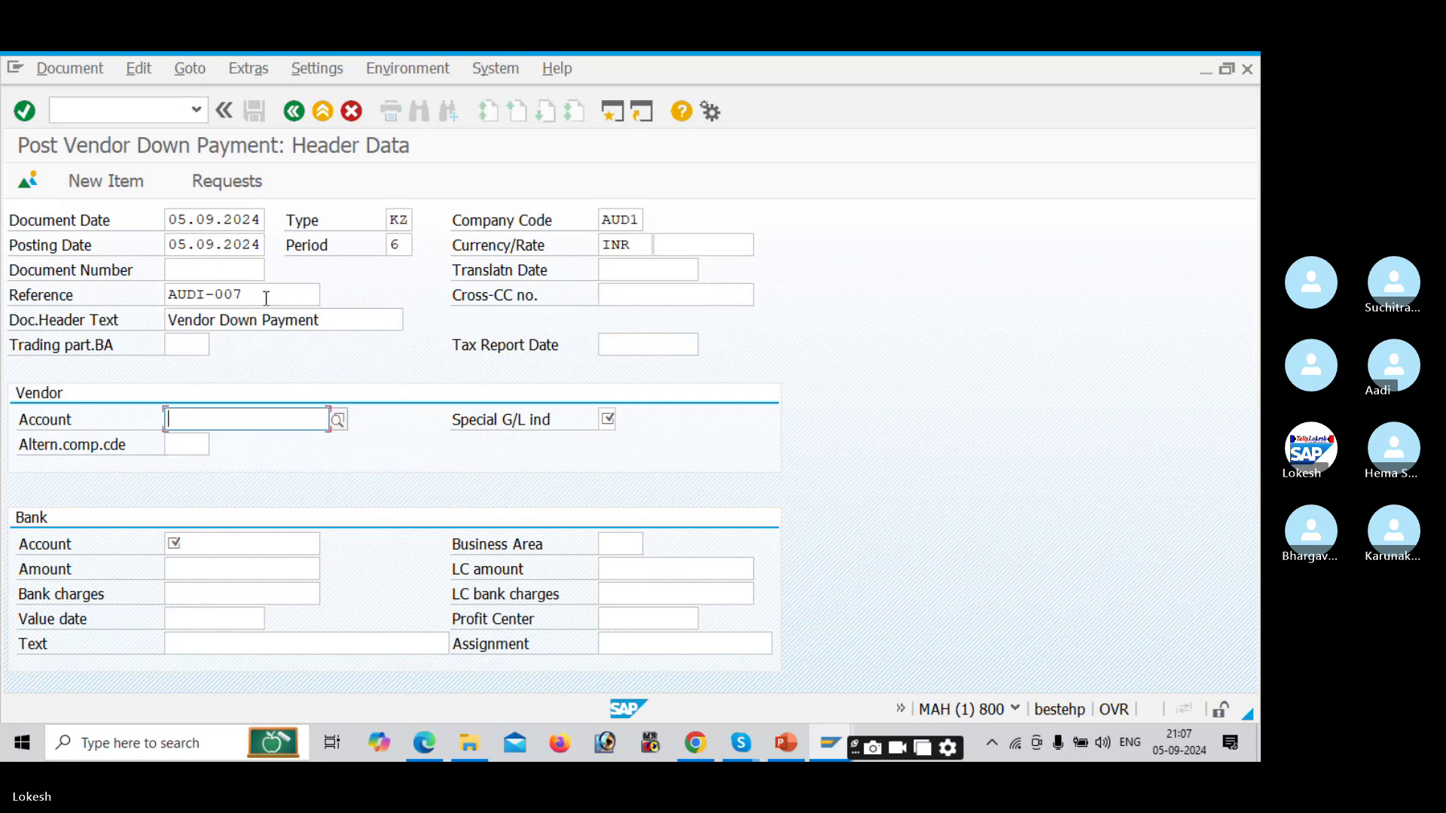
# Step: Select AUDI PVT LTD as the vendor and set the special G/L indicator to A, Down Payments, Current Assets
pyautogui.click(343, 420)
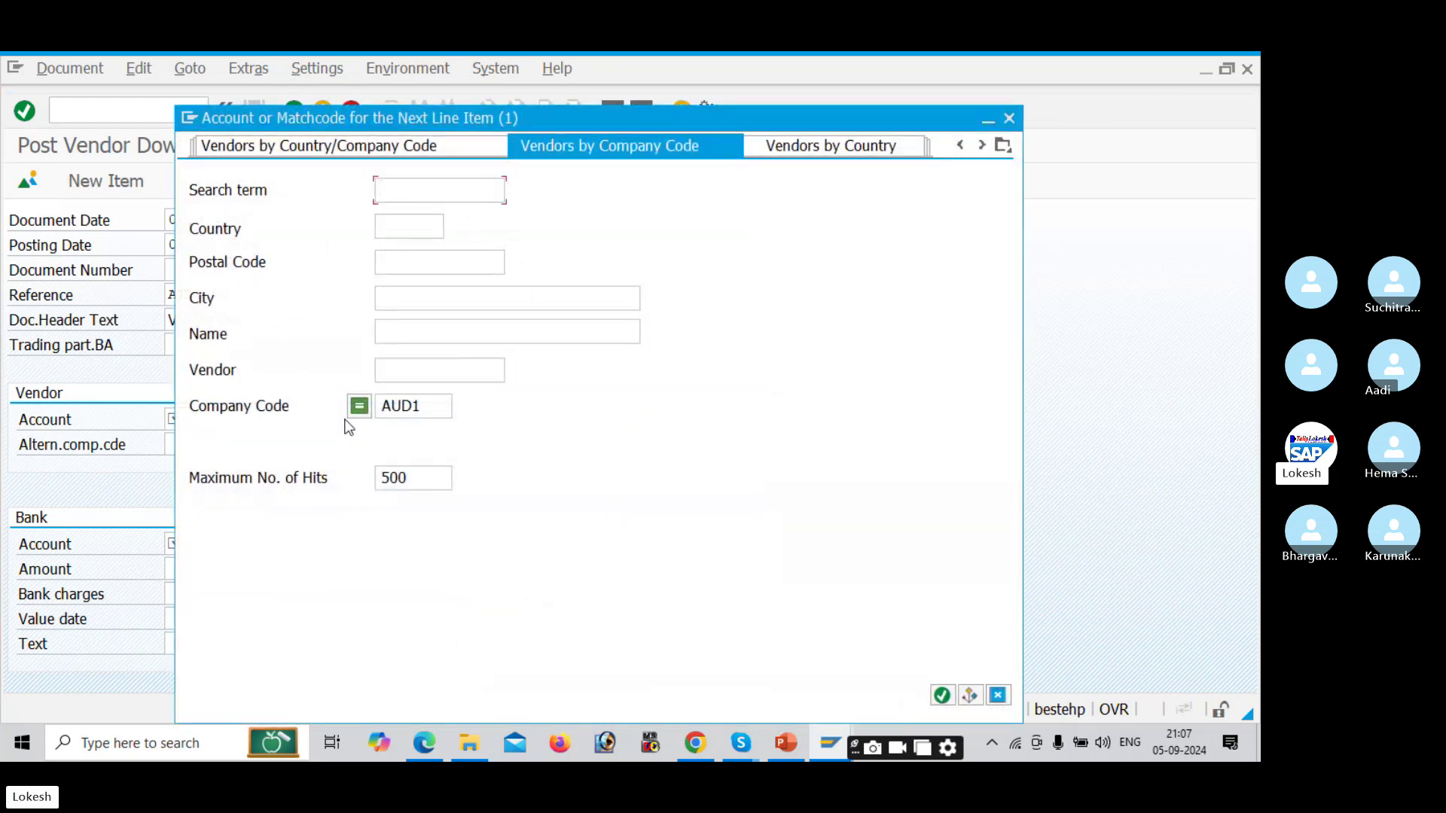
pyautogui.press('Return')
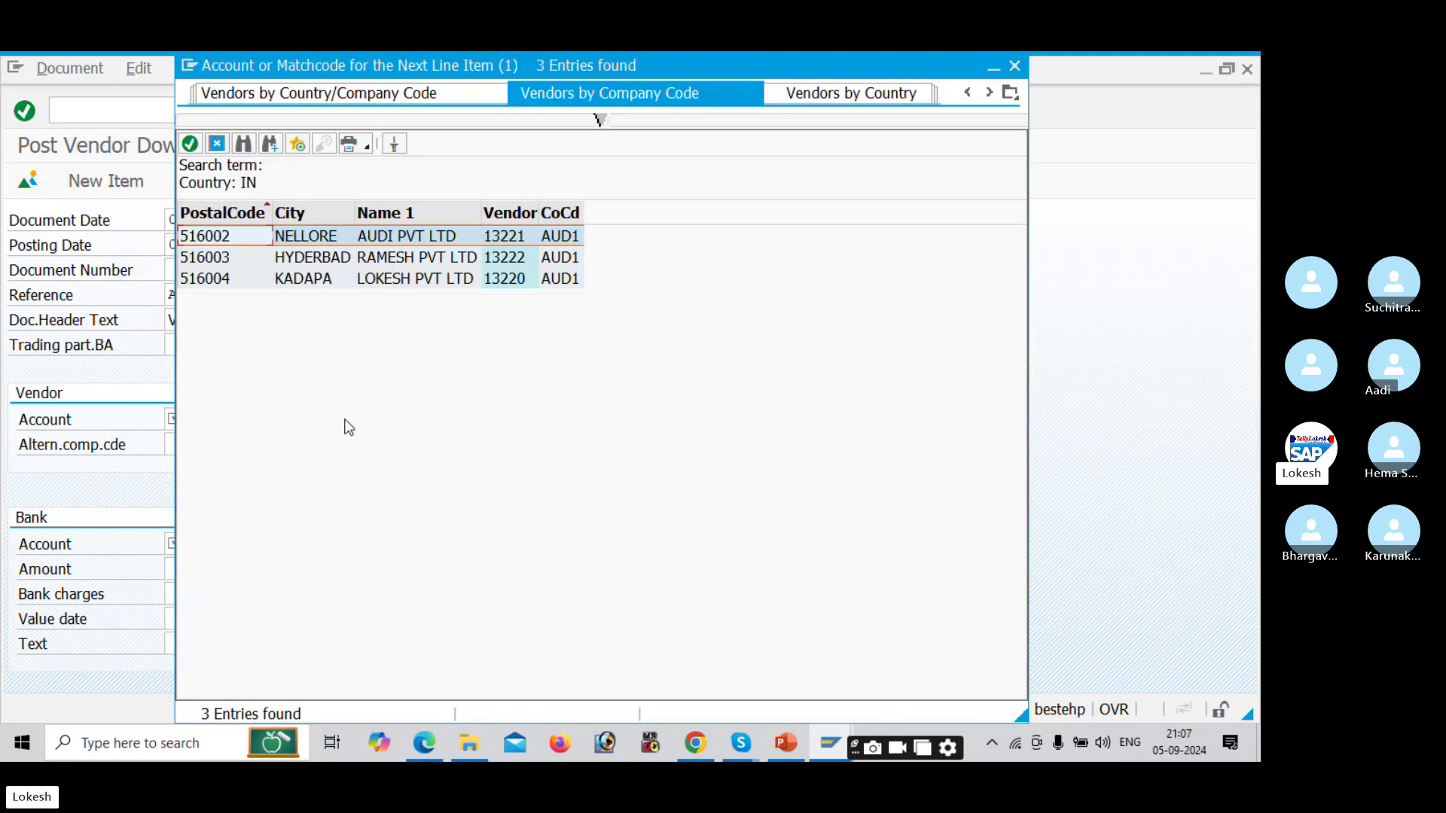
pyautogui.press('Return')
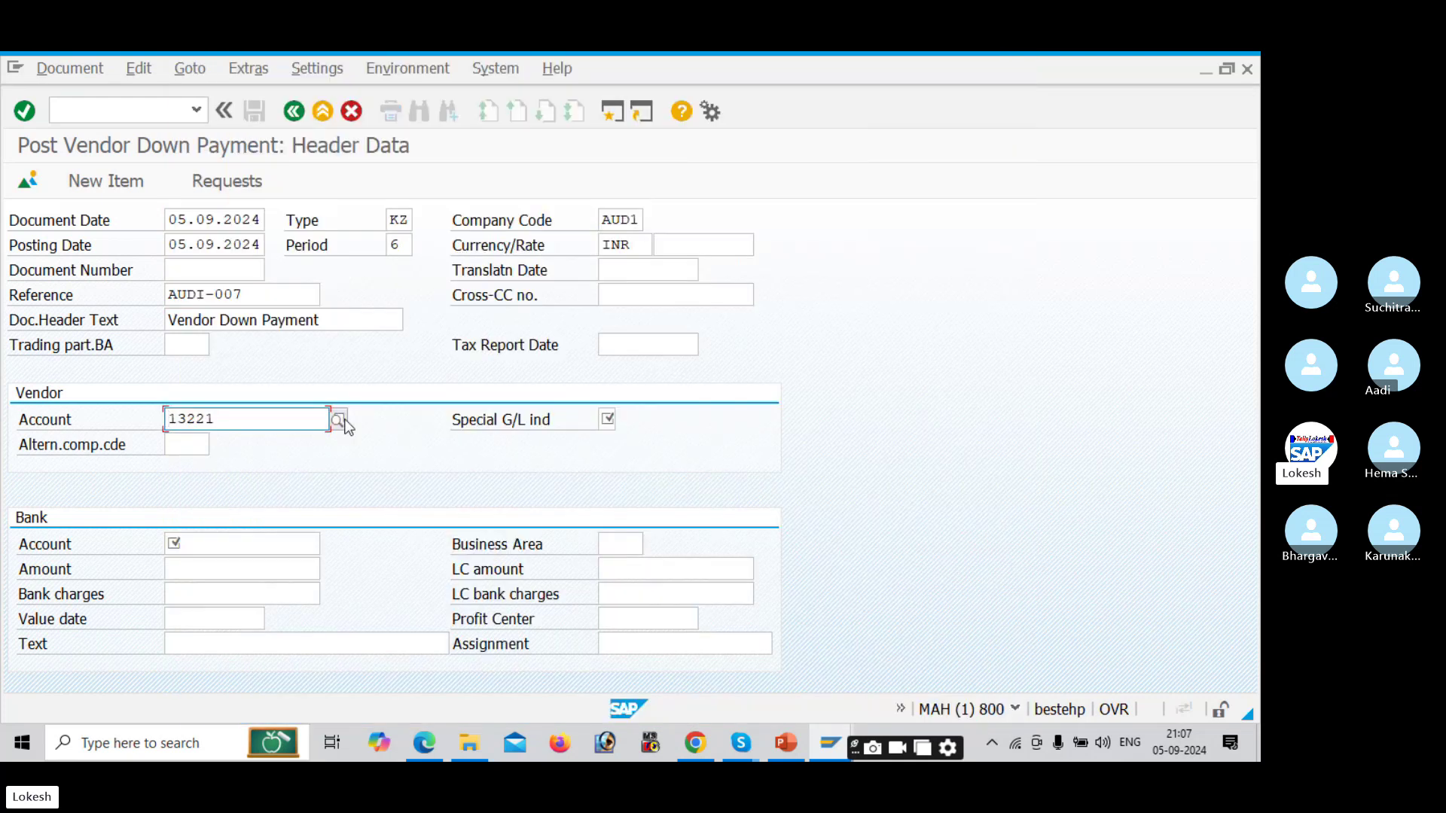
pyautogui.press('Tab')
pyautogui.write('A')
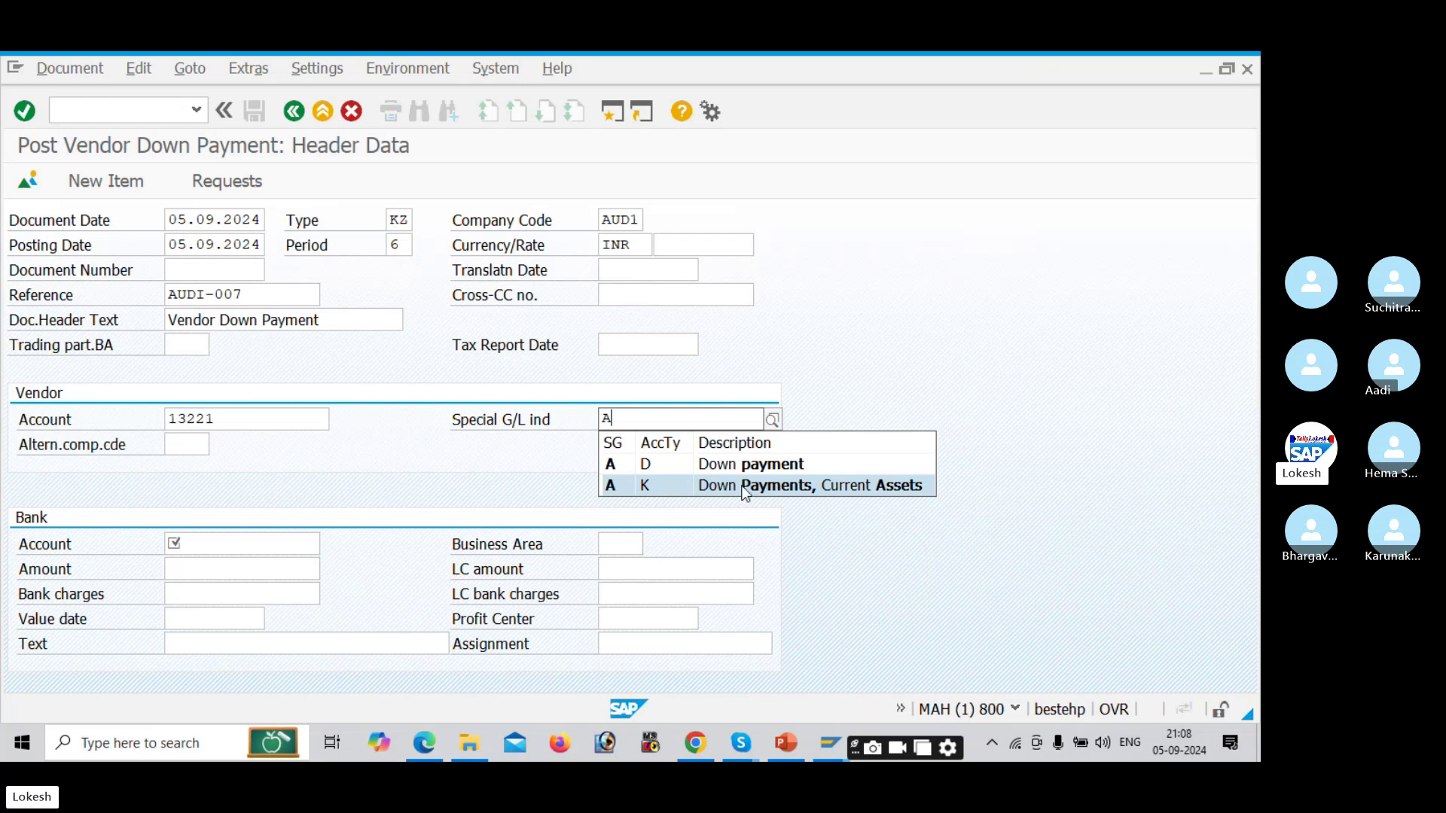
pyautogui.click(688, 485)
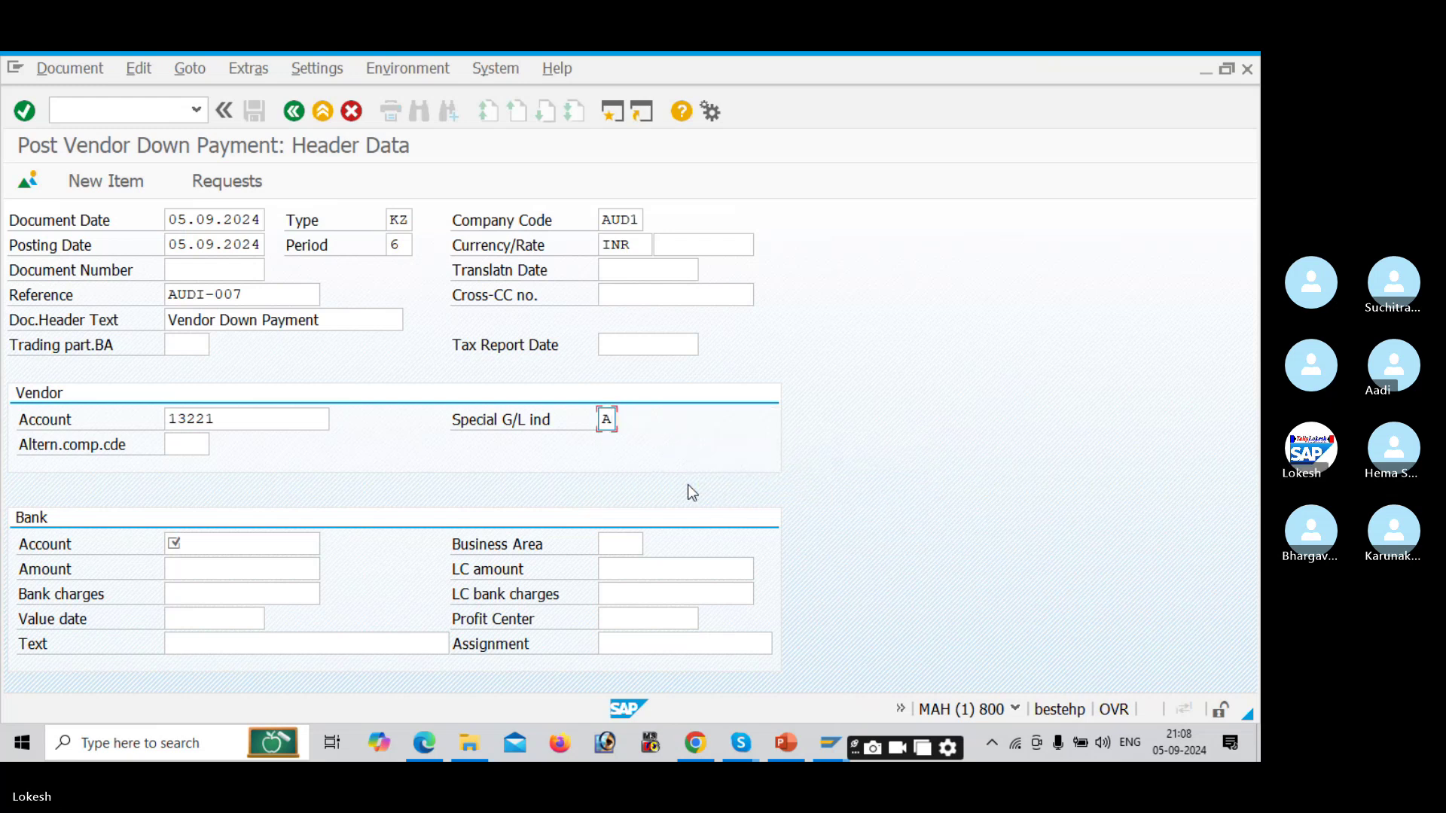
# Step: Choose the HDFC Bank A/c G/L account as the bank account for the down payment
pyautogui.click(236, 544)
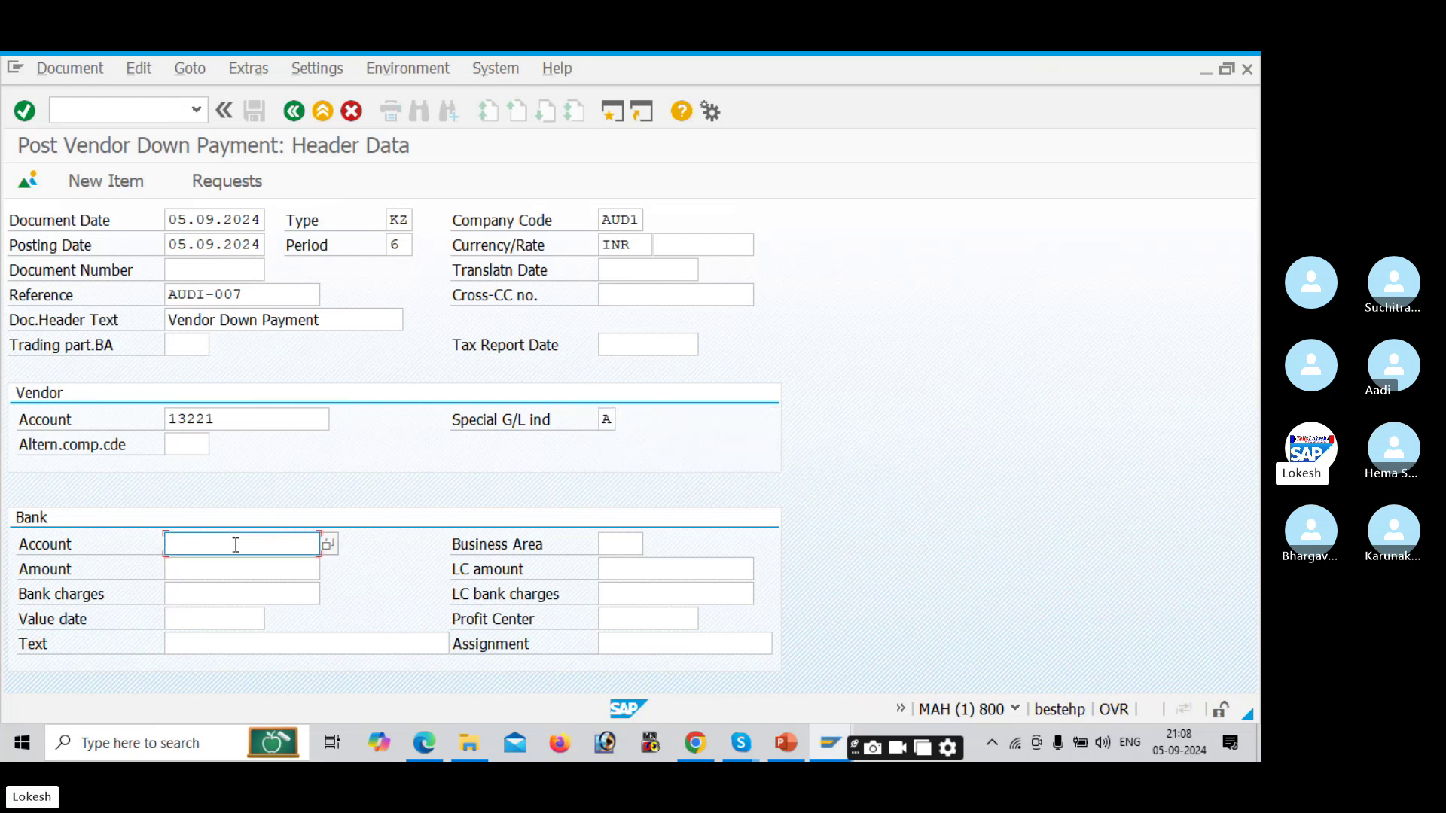
pyautogui.click(329, 544)
pyautogui.press('Return')
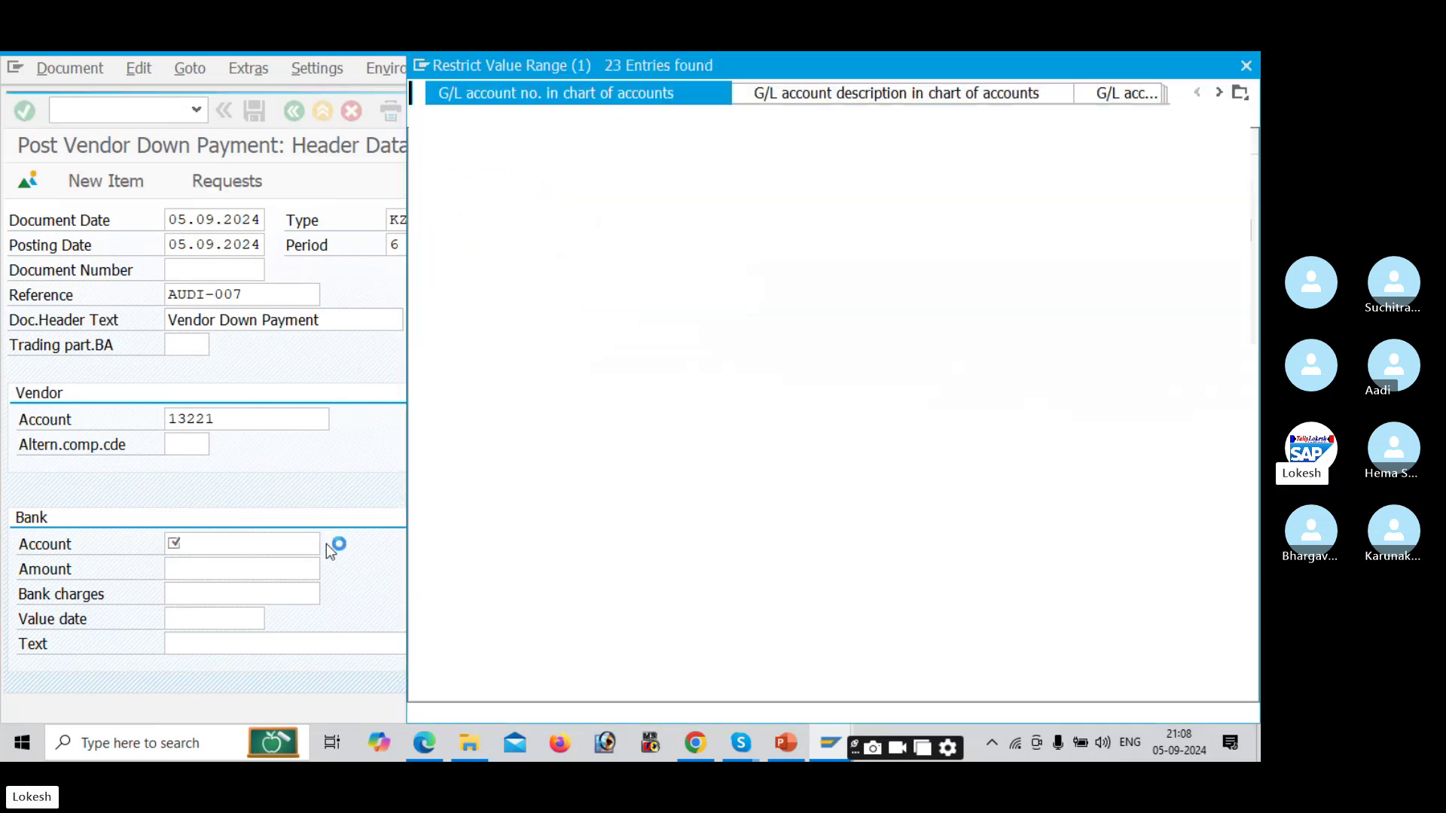
pyautogui.press('Down')
pyautogui.press('Down')
pyautogui.press('Down')
pyautogui.press('Down')
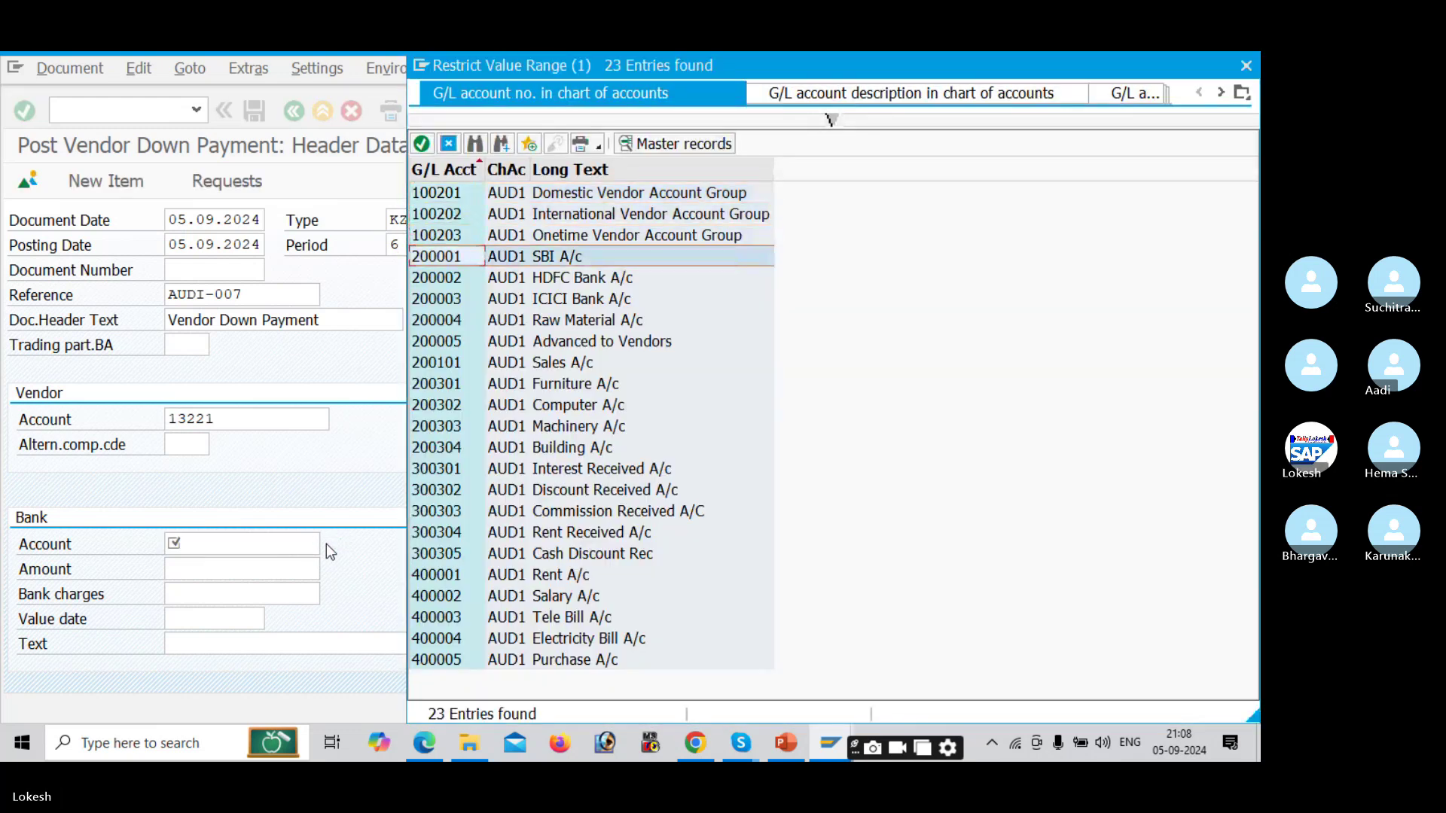
pyautogui.press('Return')
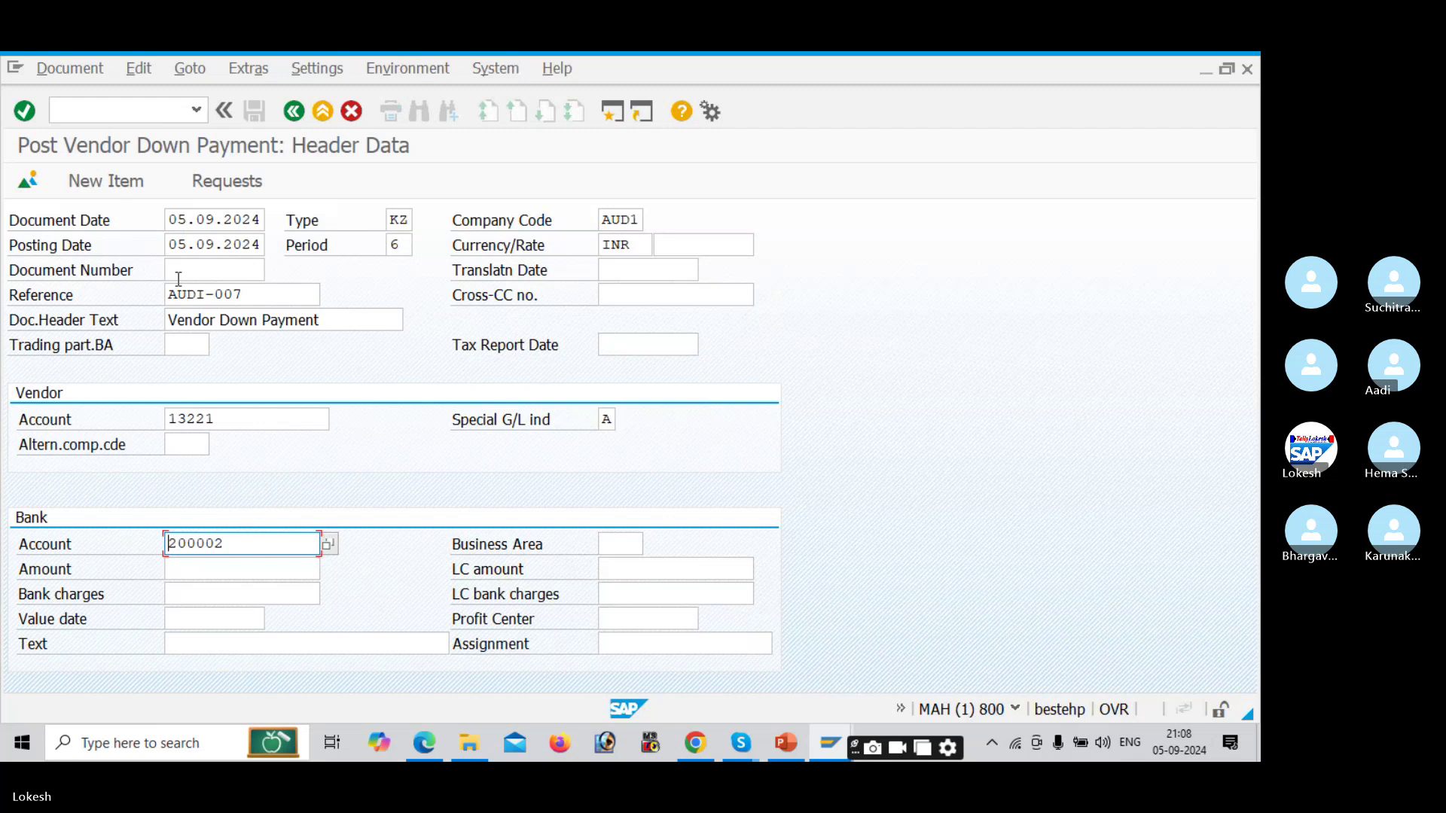
# Step: Set the bank item's value date to 05.09.2024 and its text to Vendor Invoice
pyautogui.click(230, 615)
pyautogui.write('05')
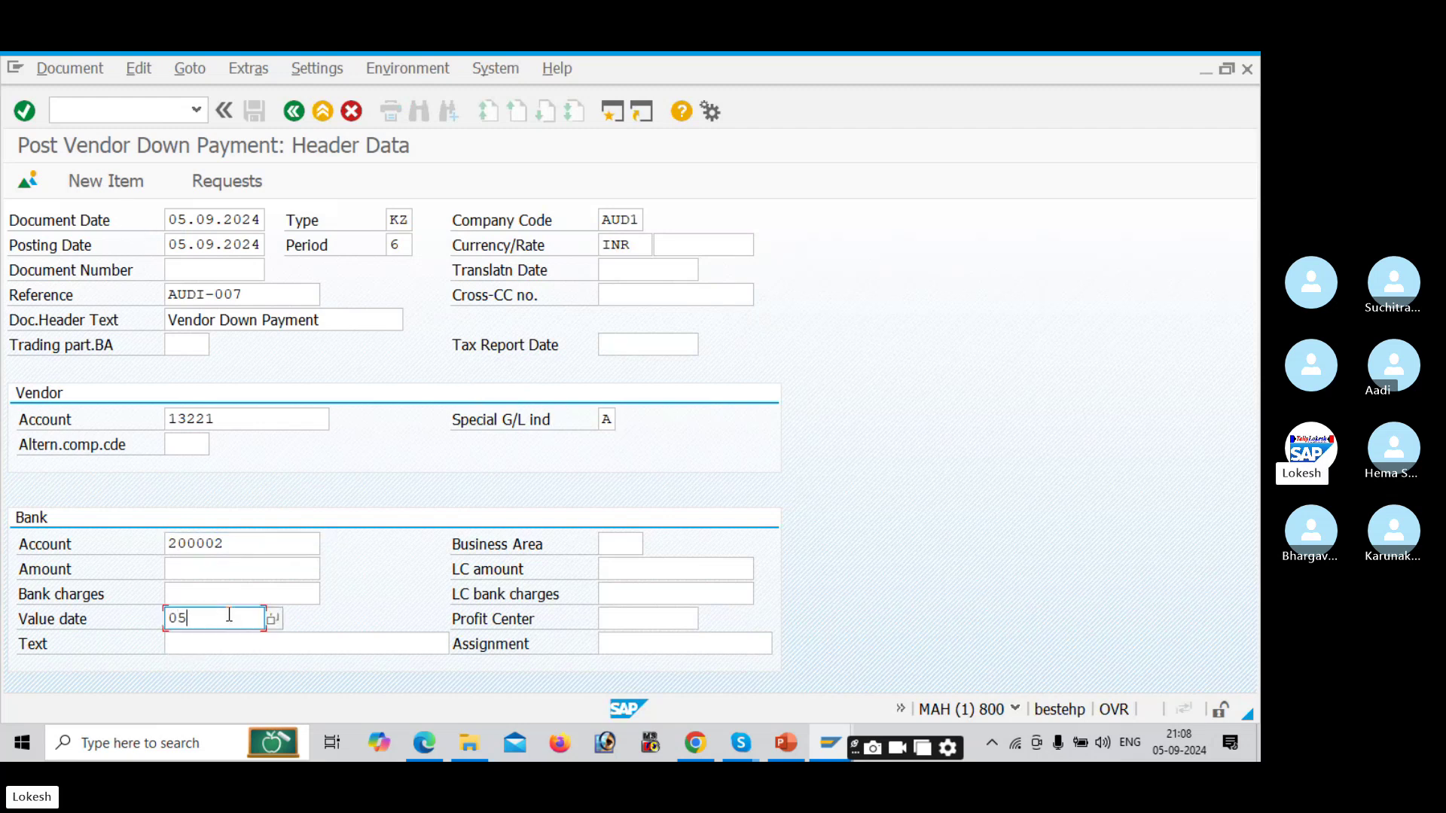
pyautogui.write('.09.')
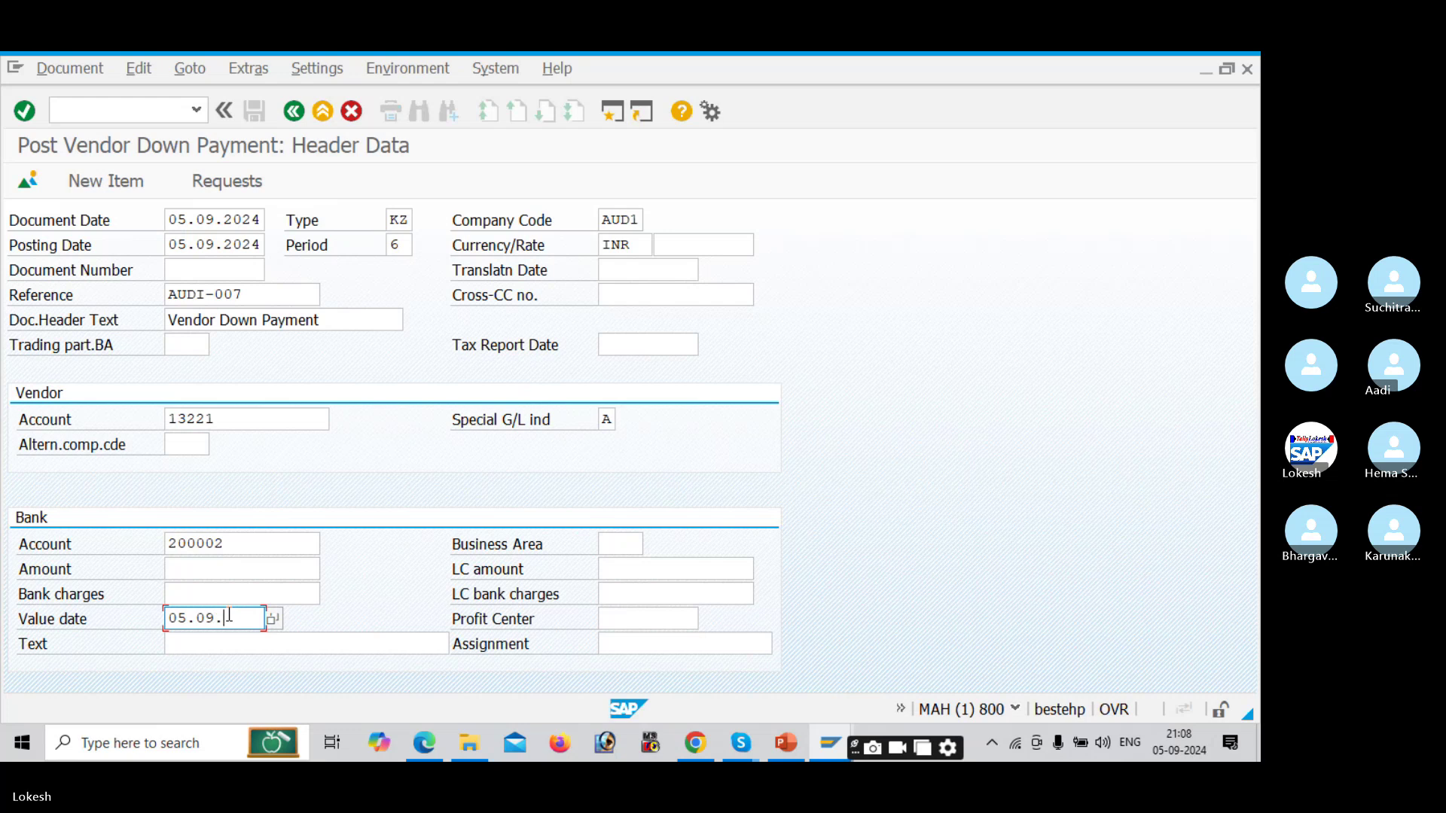
pyautogui.write('2024')
pyautogui.press('Tab')
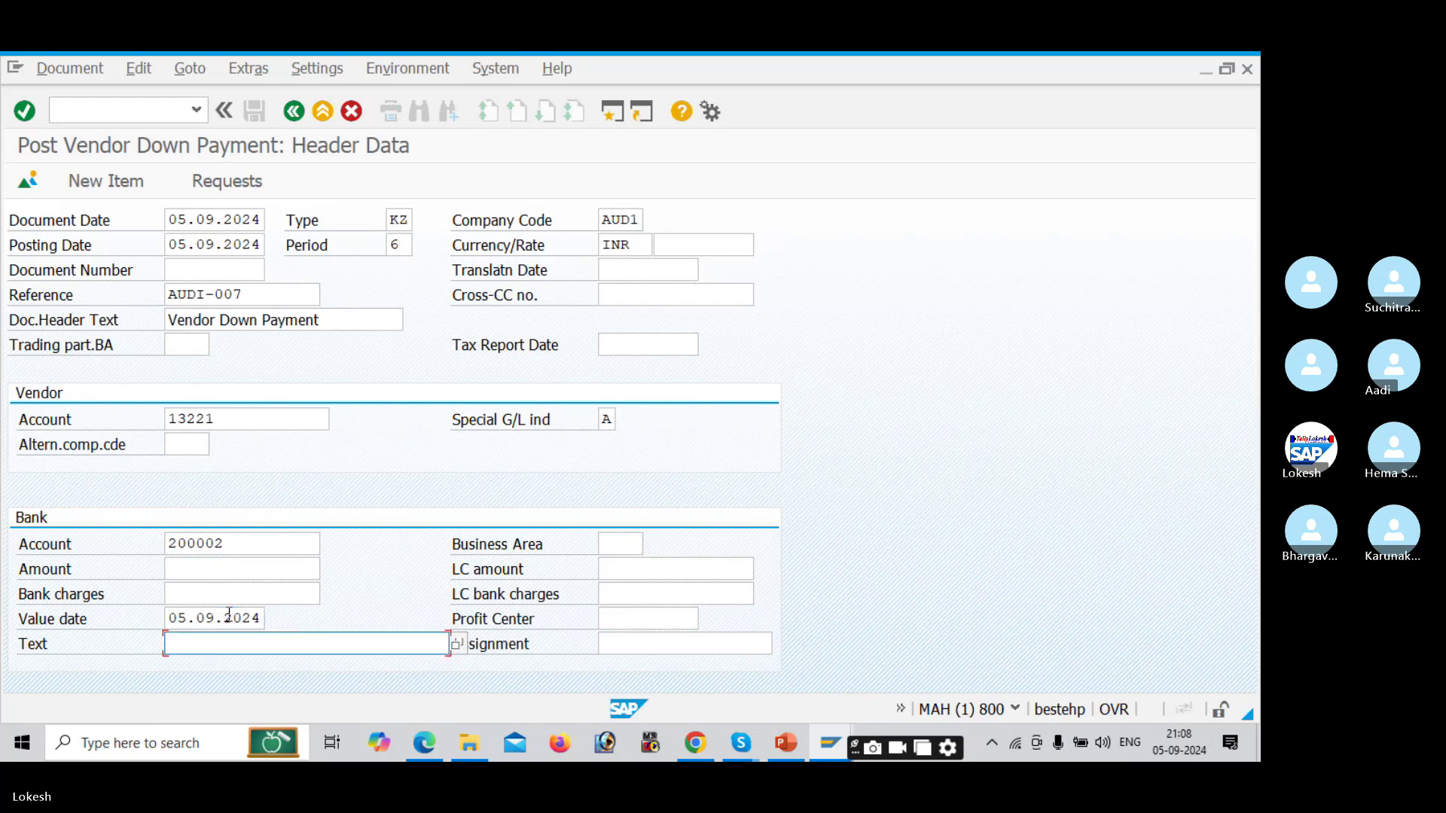
pyautogui.press('BackSpace')
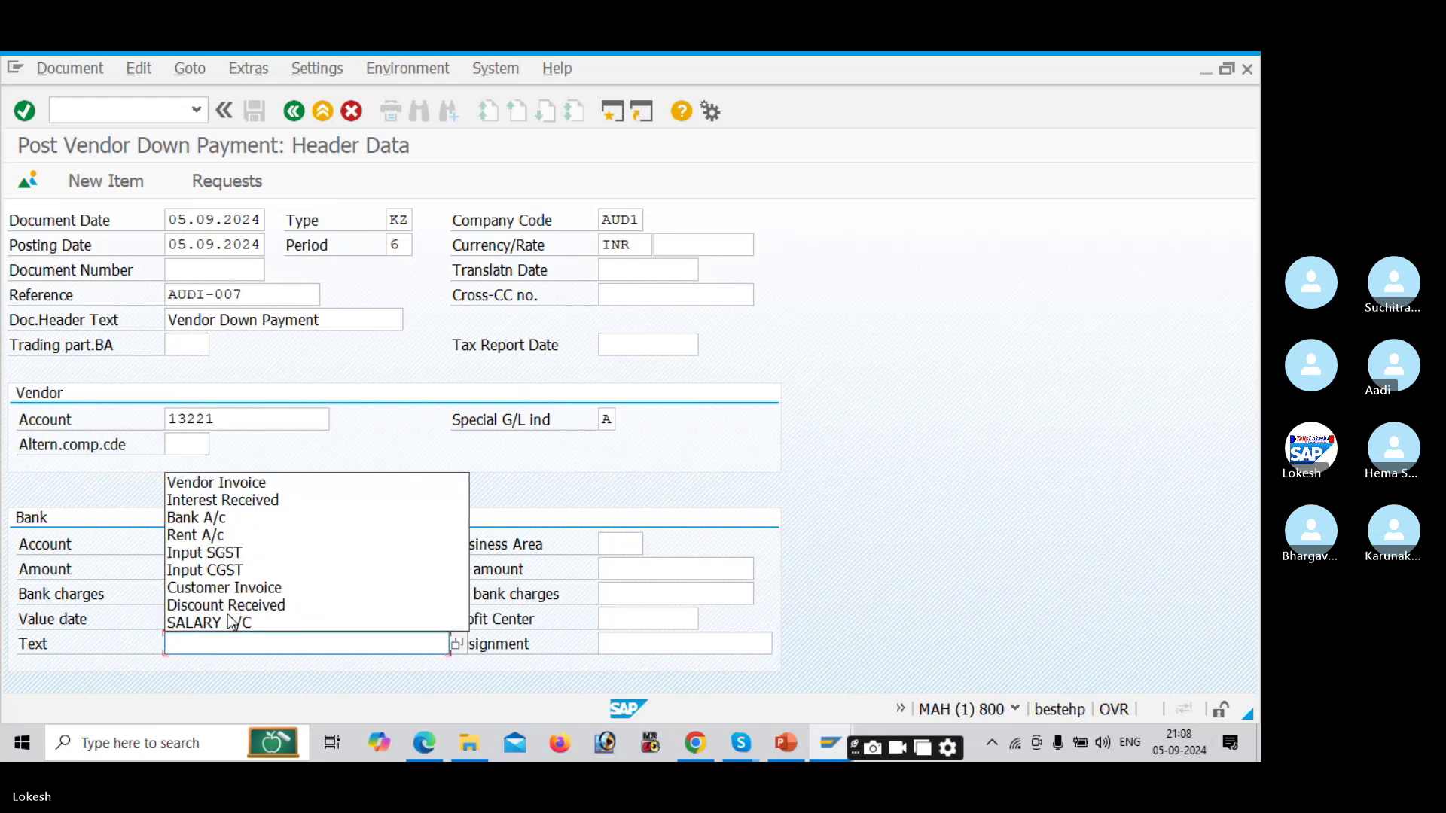
pyautogui.press('Down')
pyautogui.press('Return')
pyautogui.press('Tab')
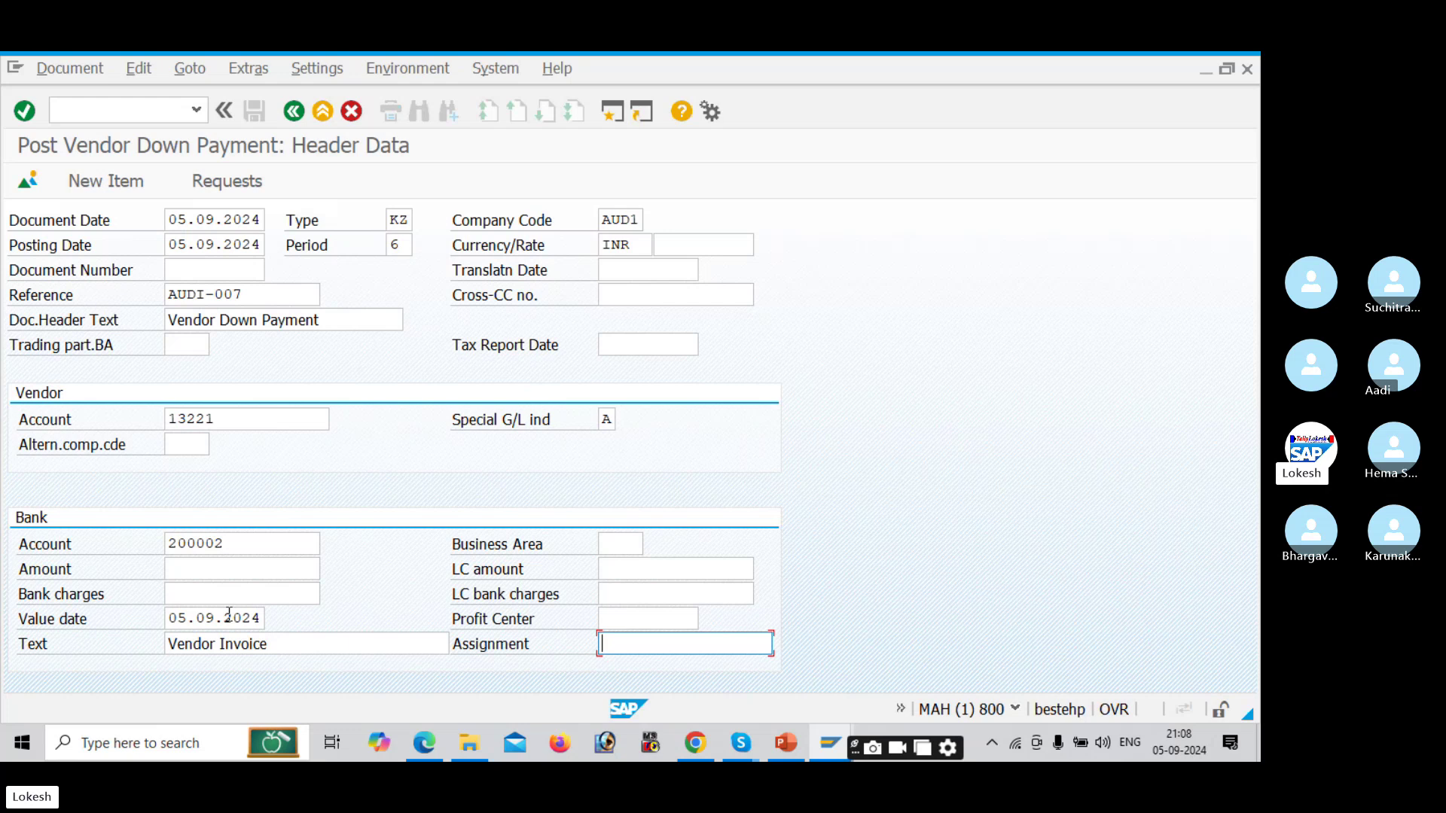
# Step: Set the bank amount to 50000 and continue to the vendor item
pyautogui.press('Return')
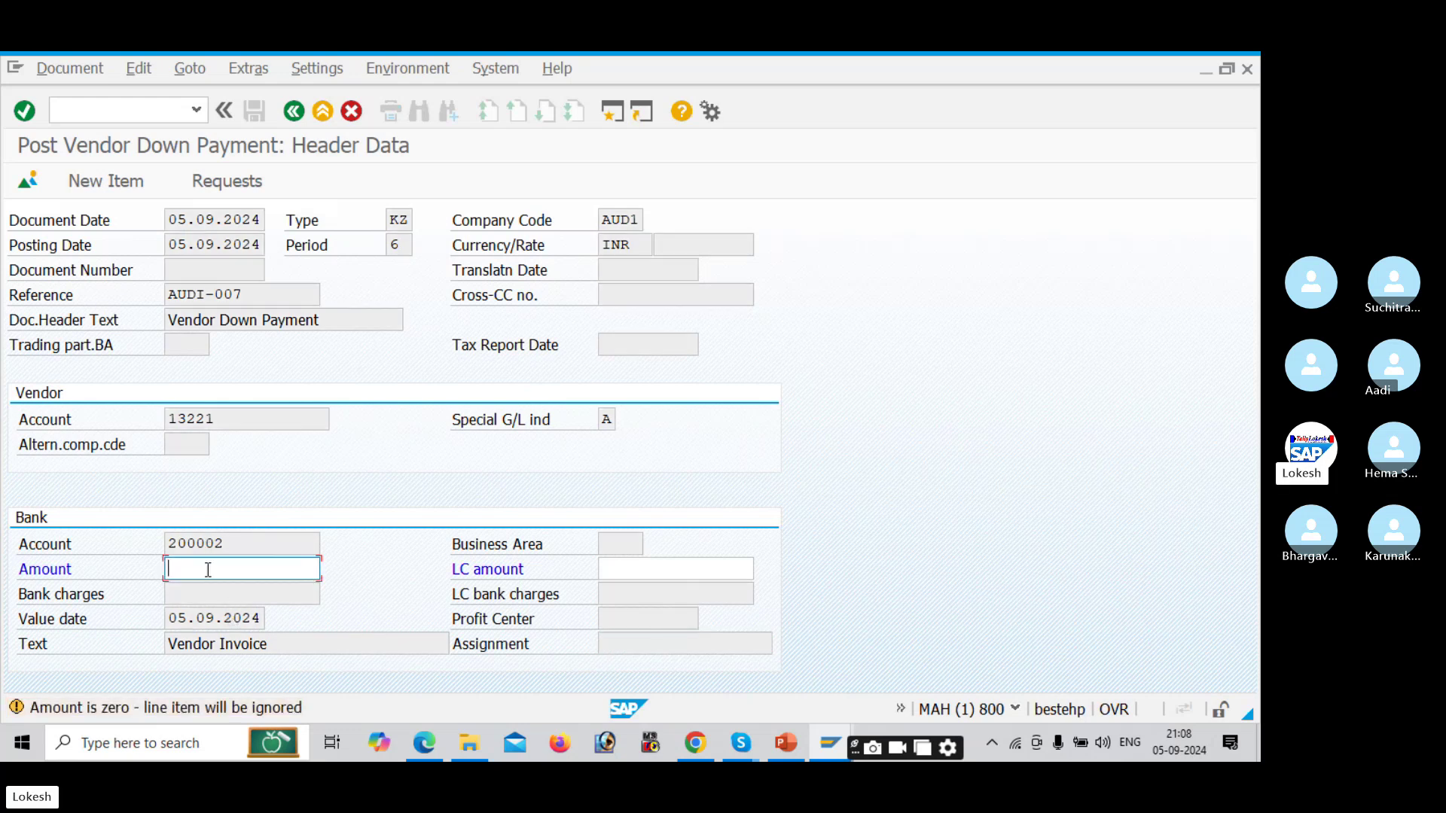
pyautogui.write('50')
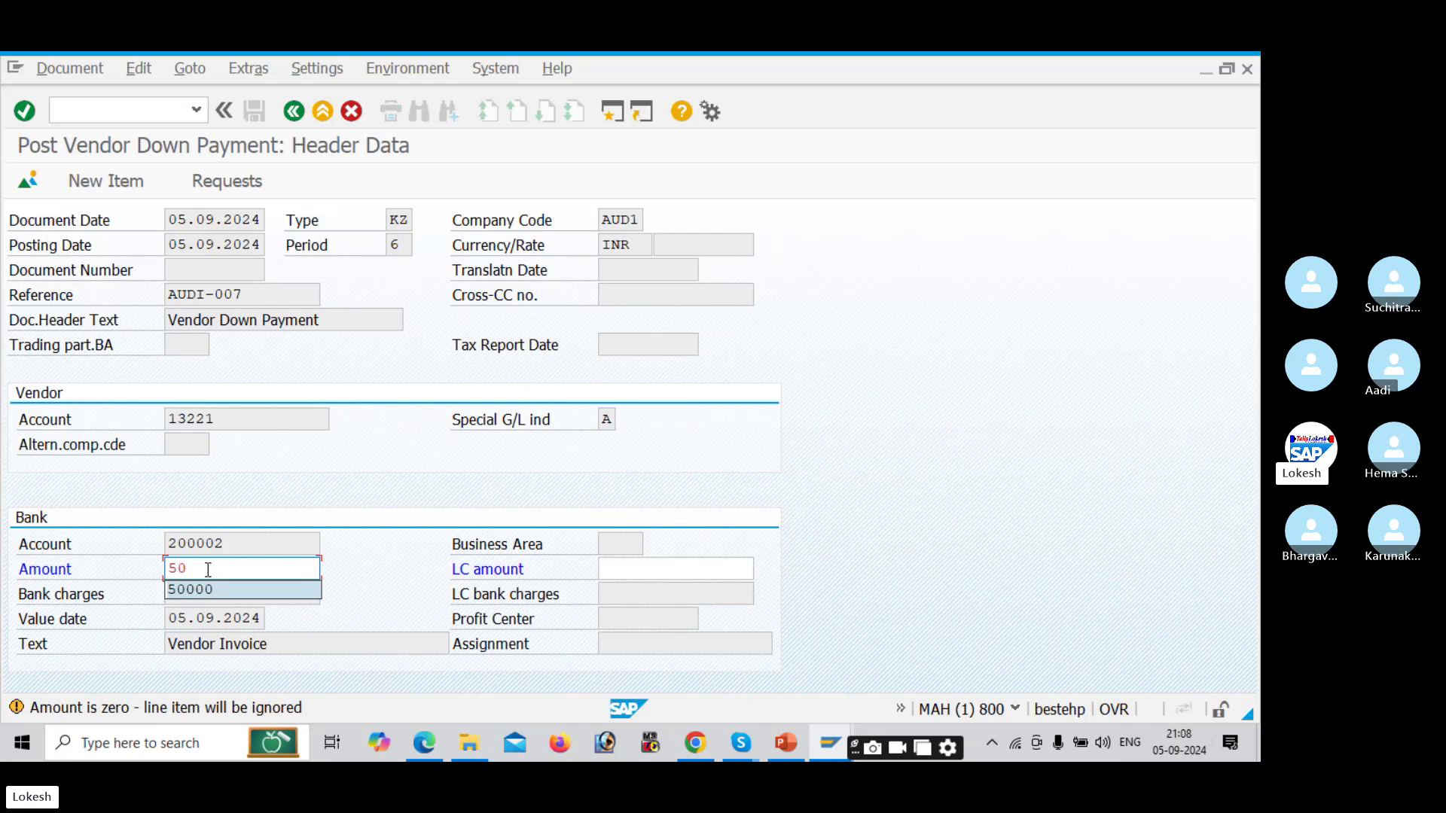
pyautogui.write('000')
pyautogui.press('Tab')
pyautogui.press('Return')
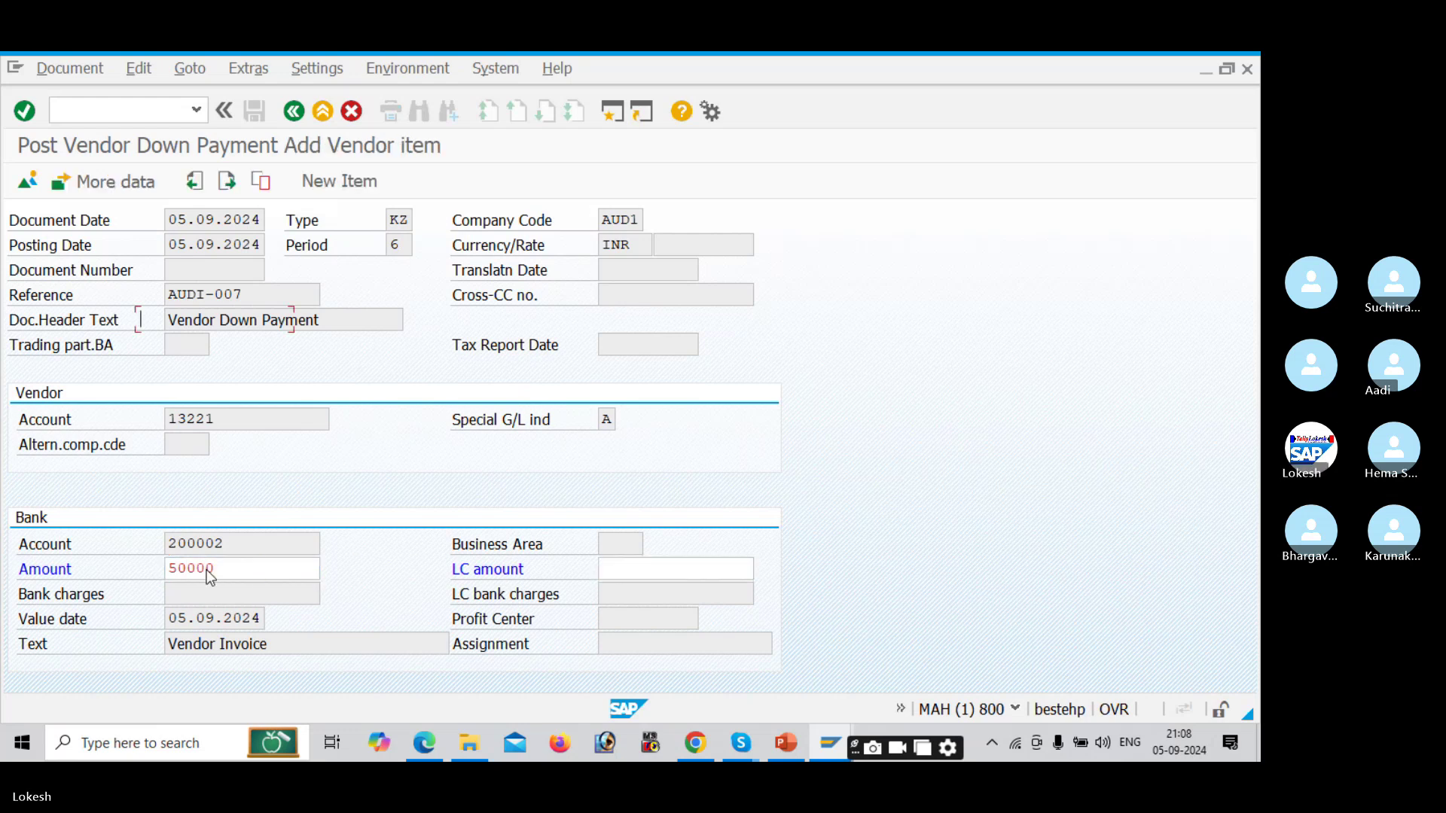
# Step: Complete the vendor item with amount 50000 and text Vendor Invoice, and post the down payment
pyautogui.write('5')
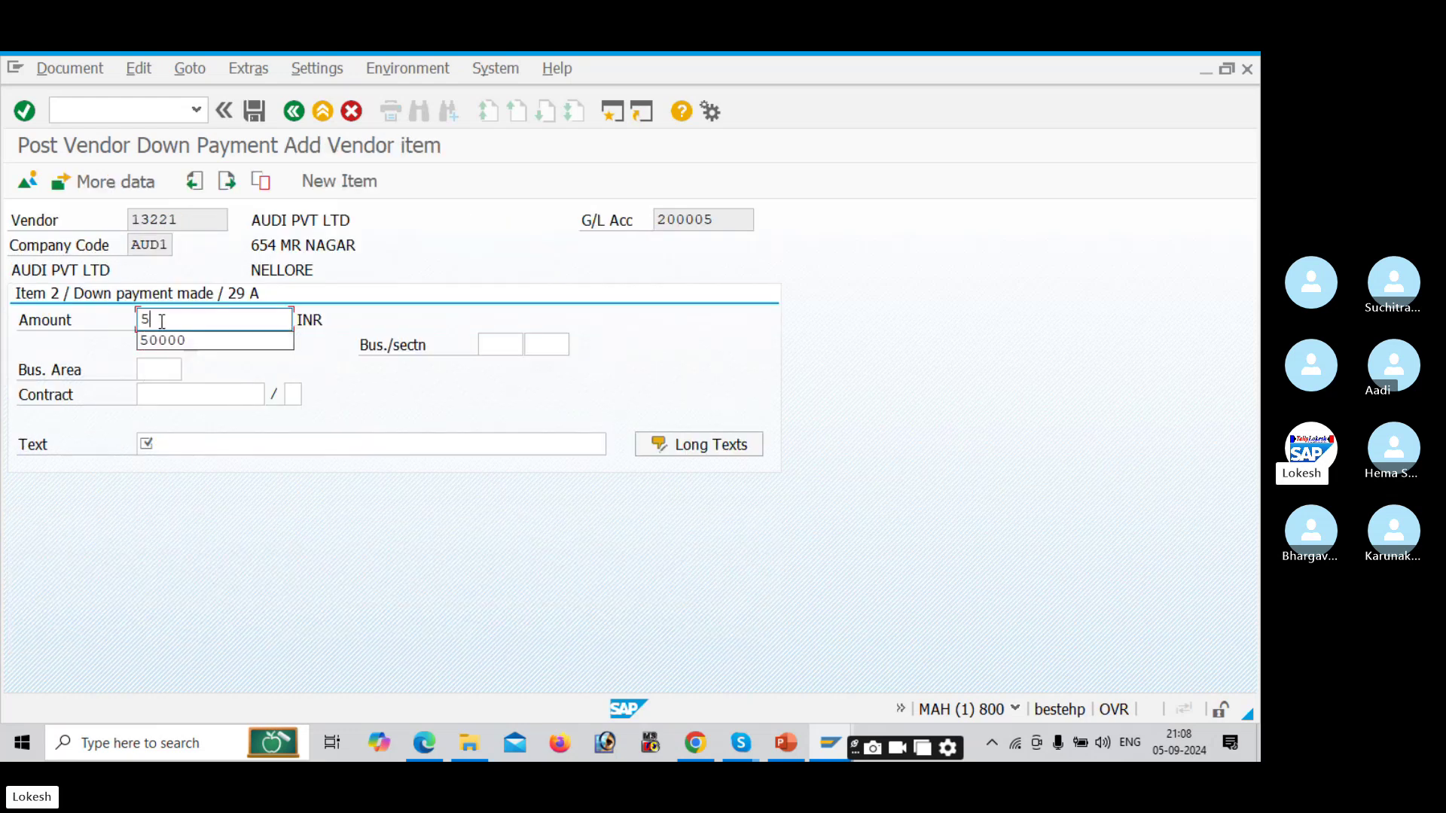
pyautogui.click(162, 340)
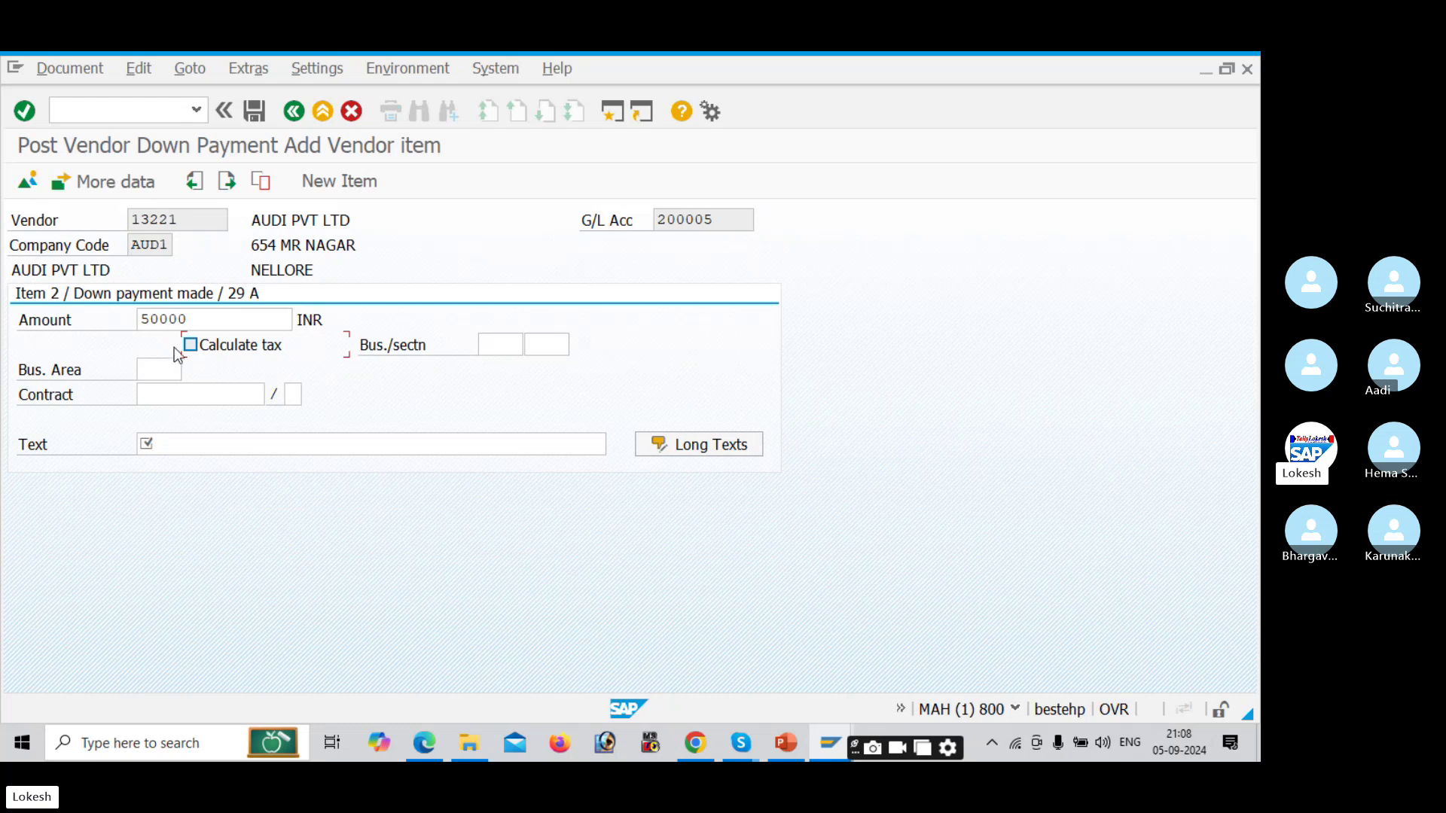
pyautogui.click(186, 442)
pyautogui.press('Down')
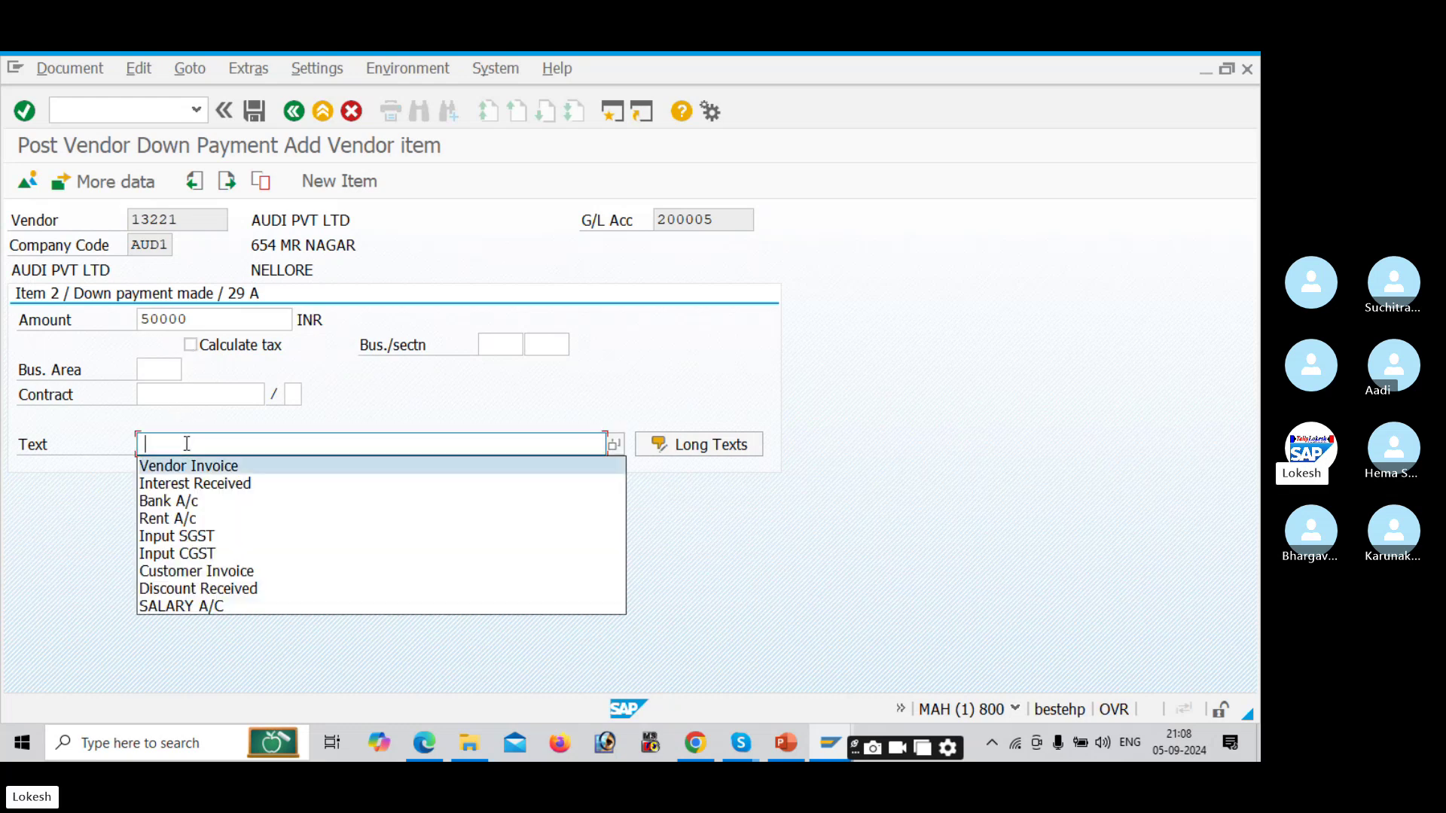
pyautogui.press('Tab')
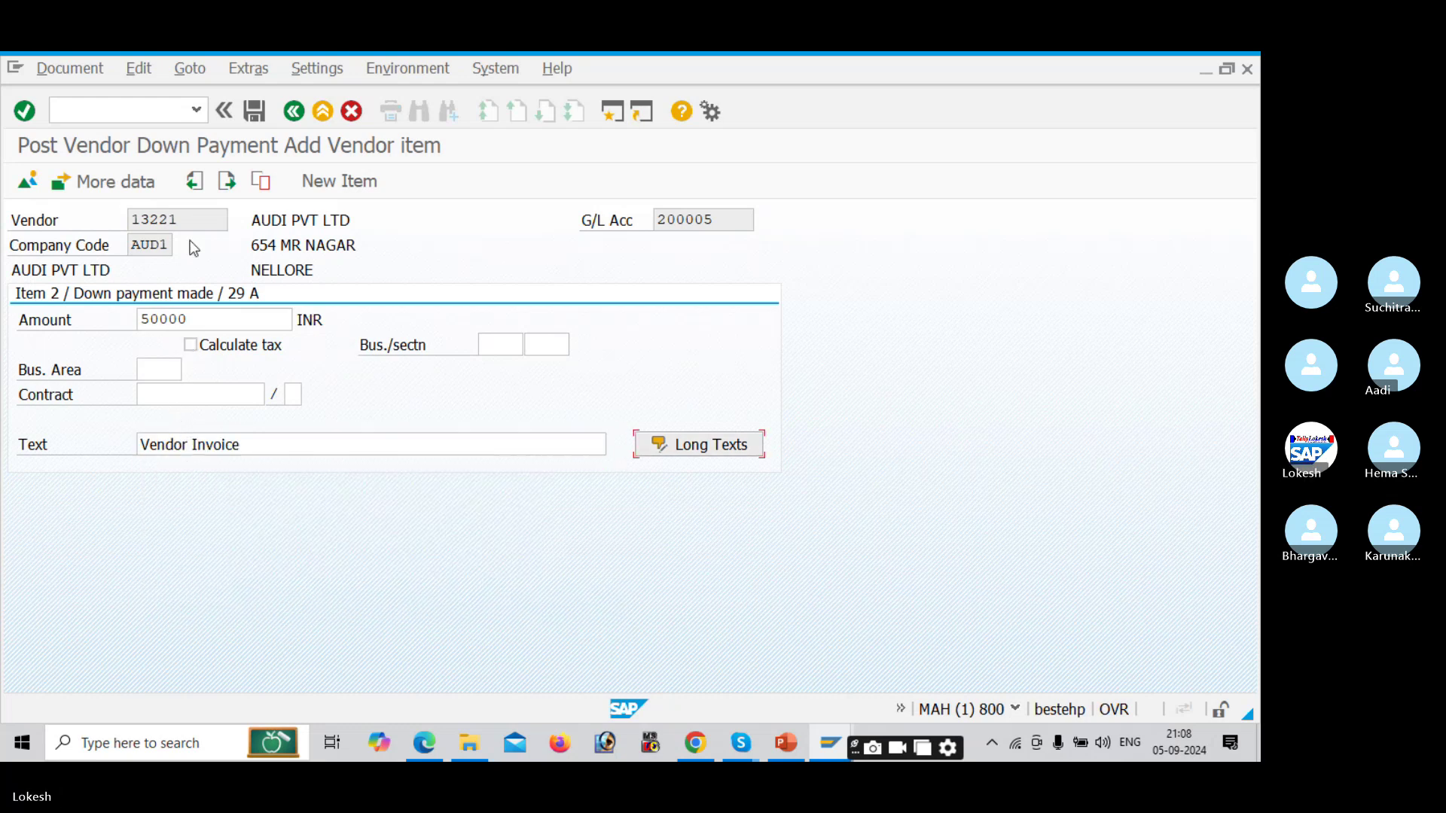
pyautogui.click(262, 116)
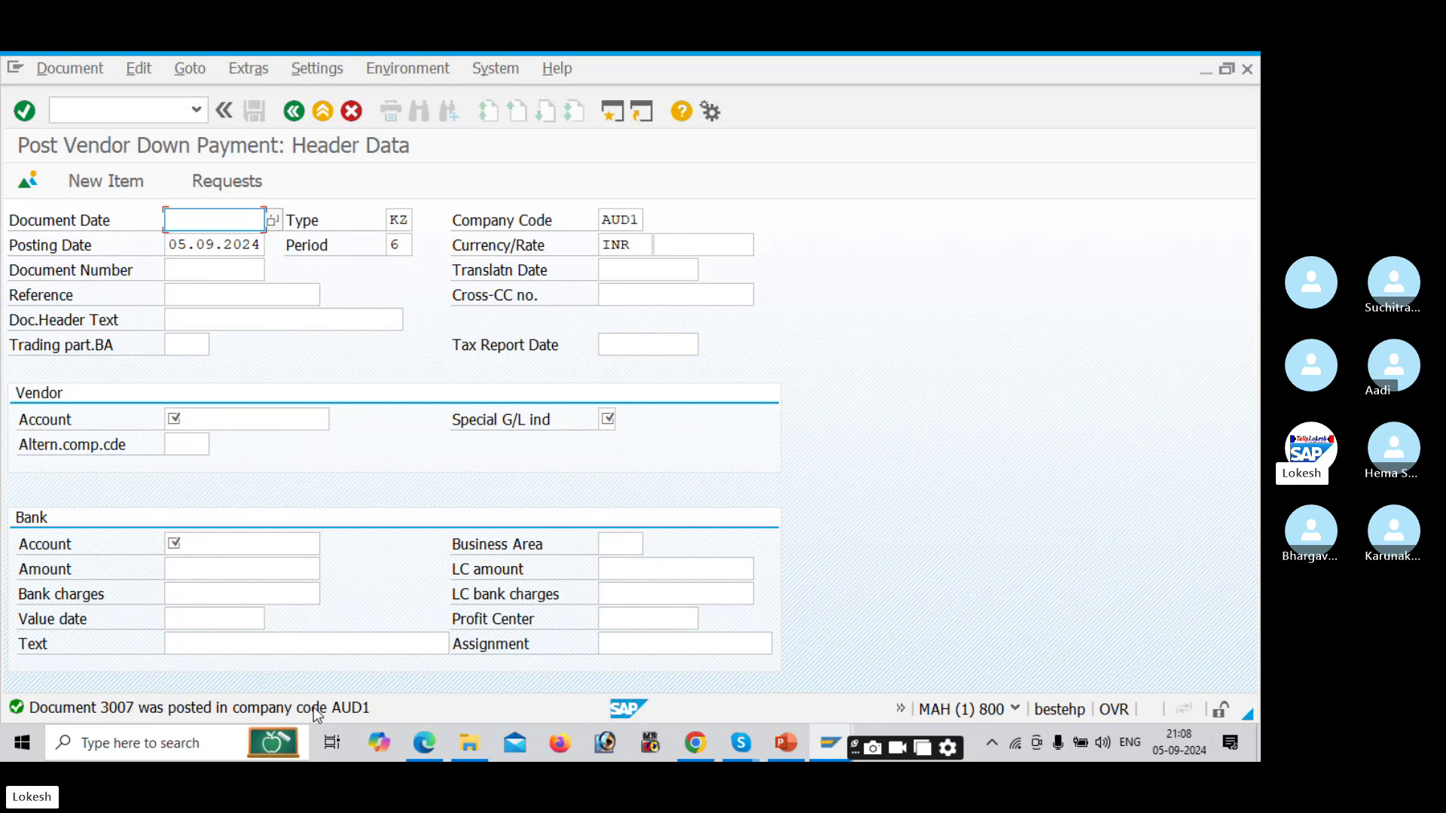
# Step: Check the configuration steps on the PowerPoint slide, return to SAP and open transaction FBL1N
pyautogui.hotkey('alt', 'Tab')
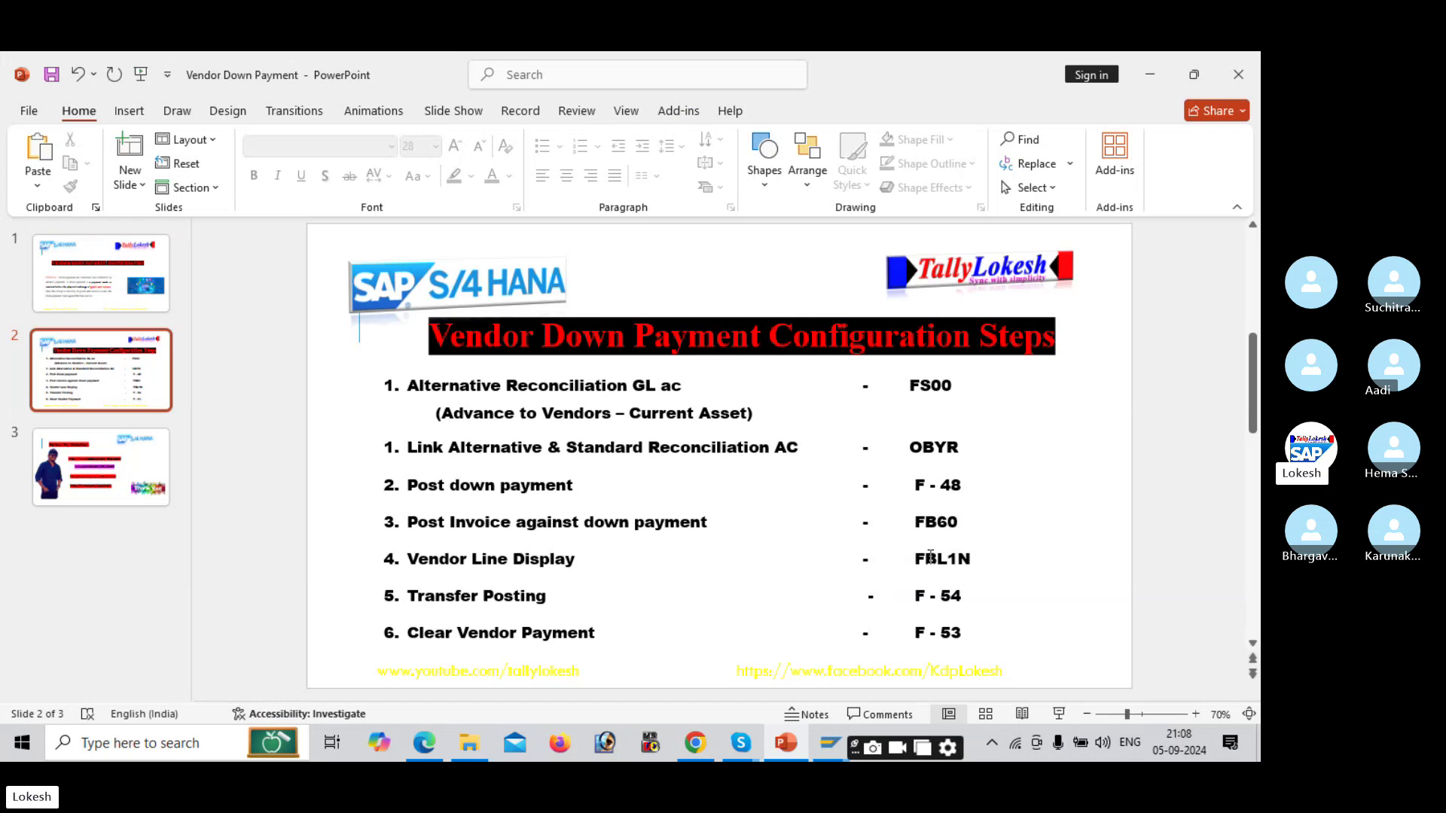
pyautogui.hotkey('alt', 'Tab')
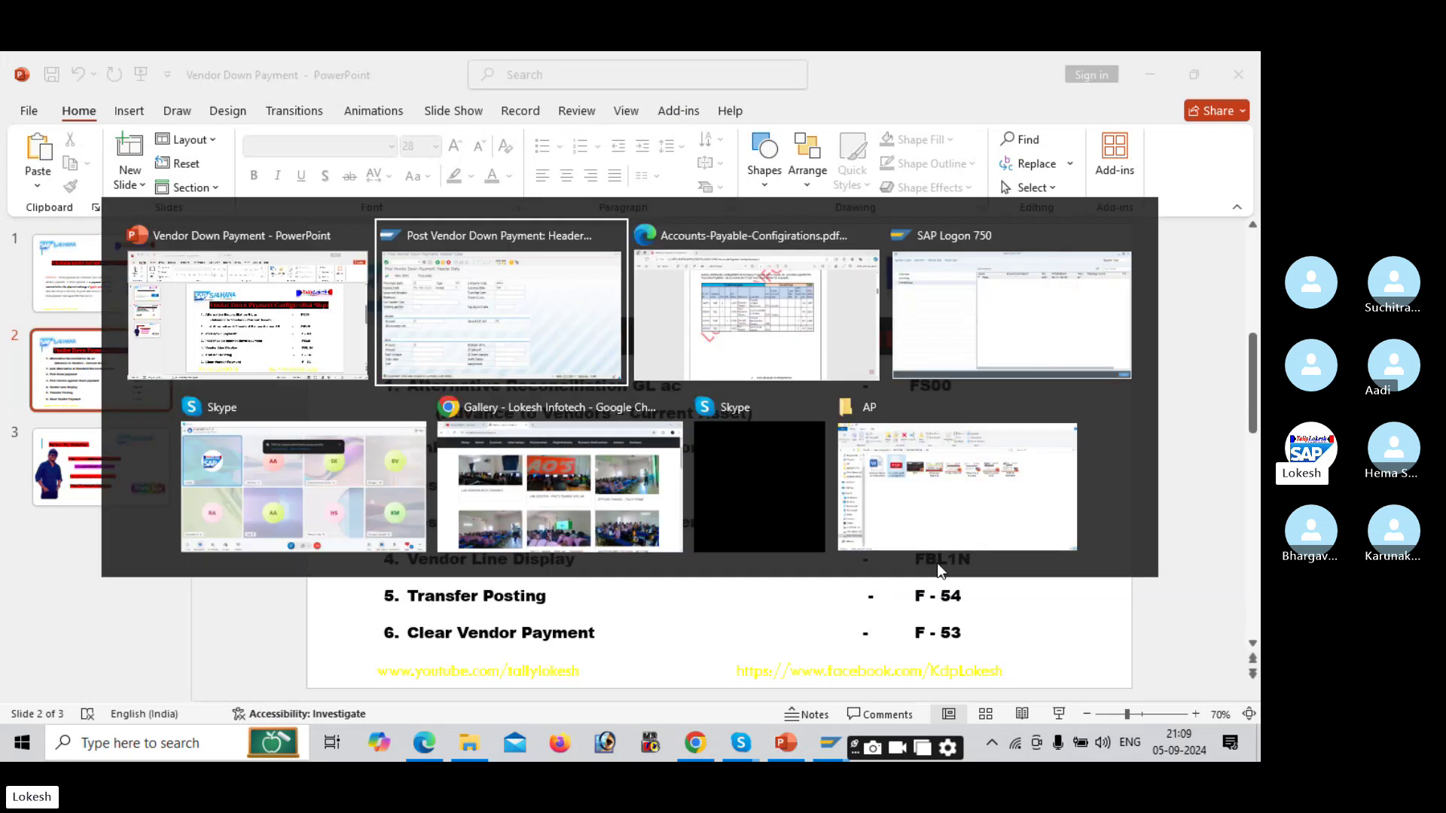
pyautogui.write('/NFB')
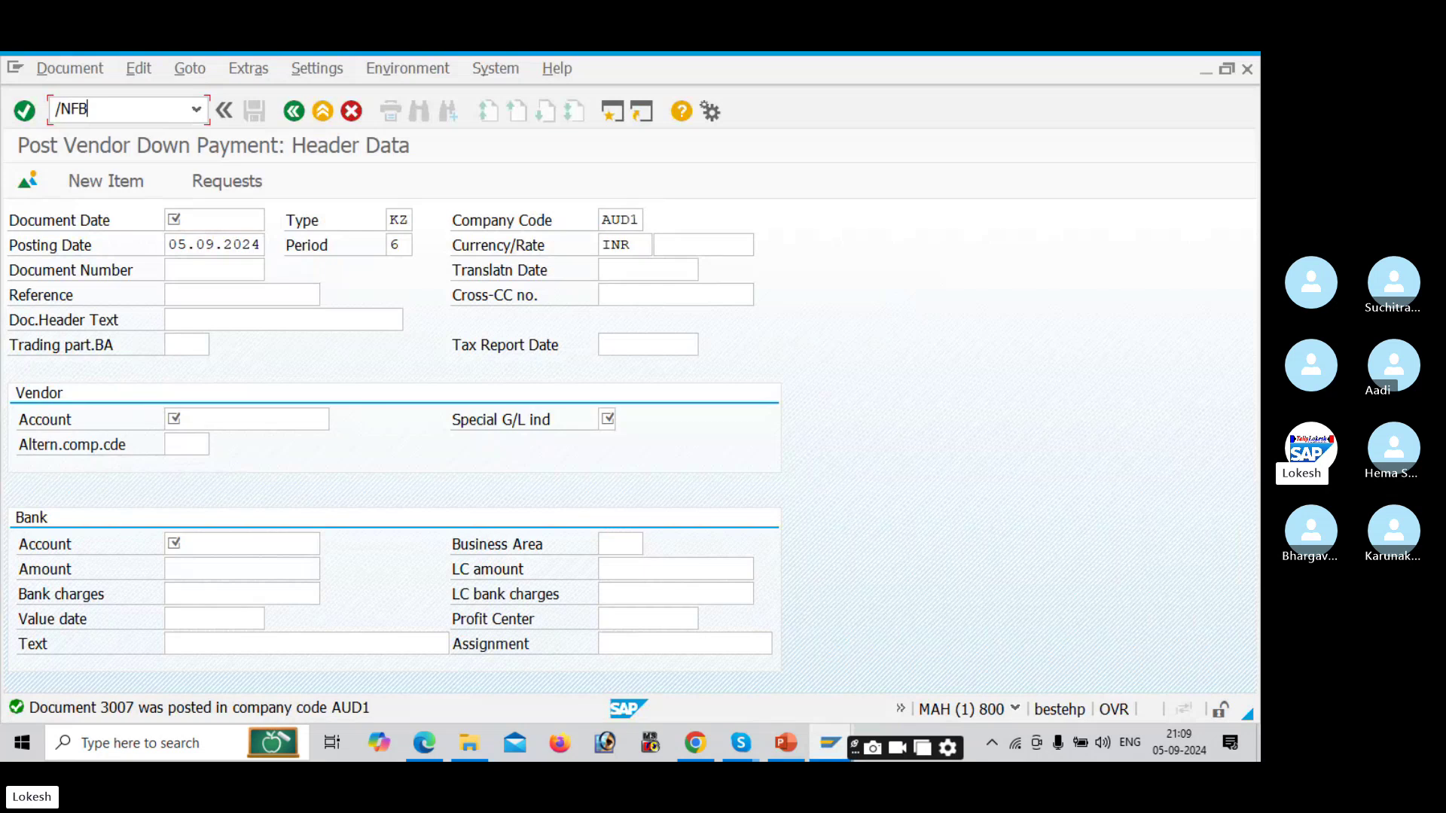
pyautogui.write('L1N')
pyautogui.press('Return')
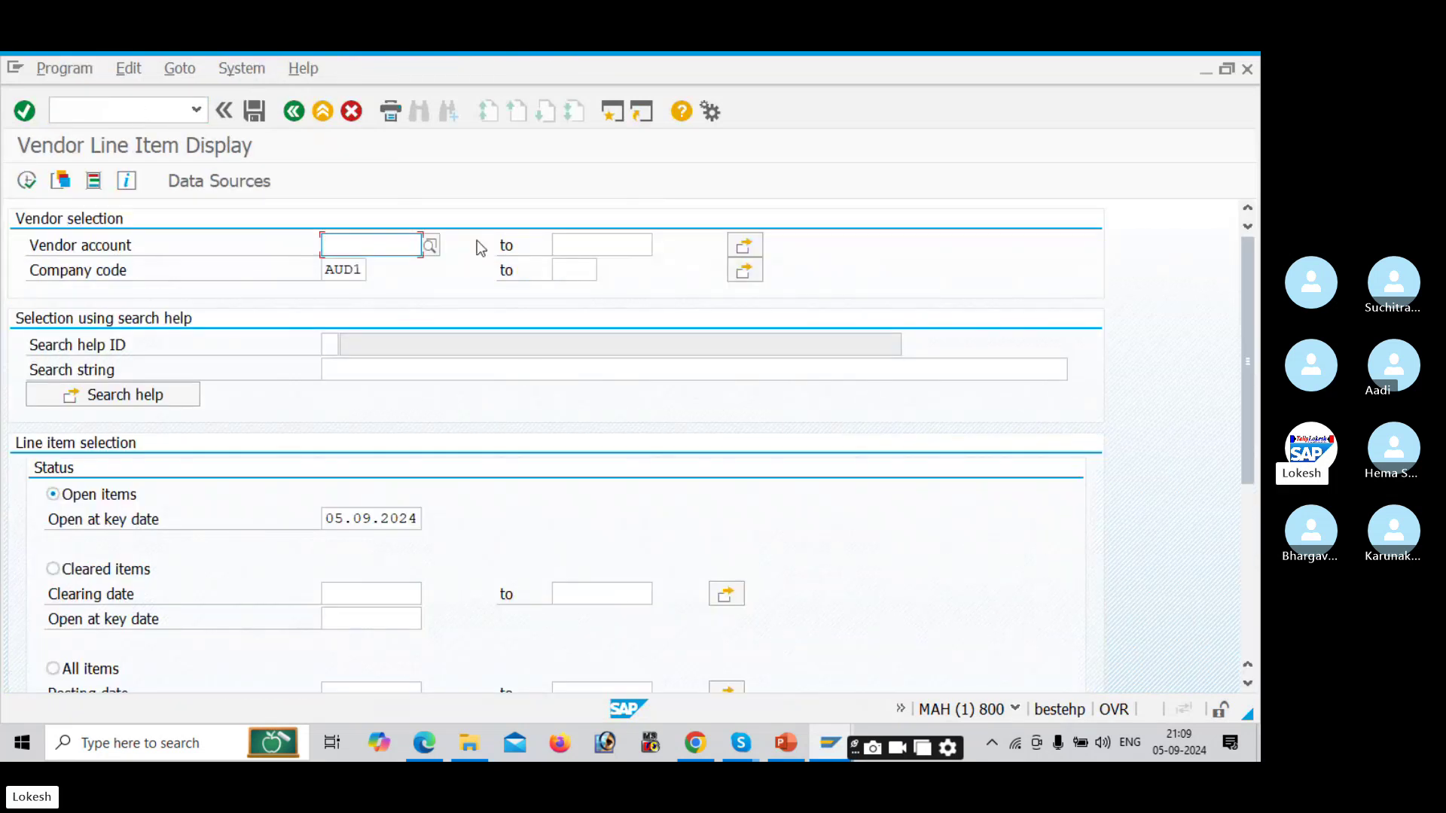
# Step: Select AUDI PVT LTD as the vendor account and run the open line item display for company code AUD1
pyautogui.click(427, 249)
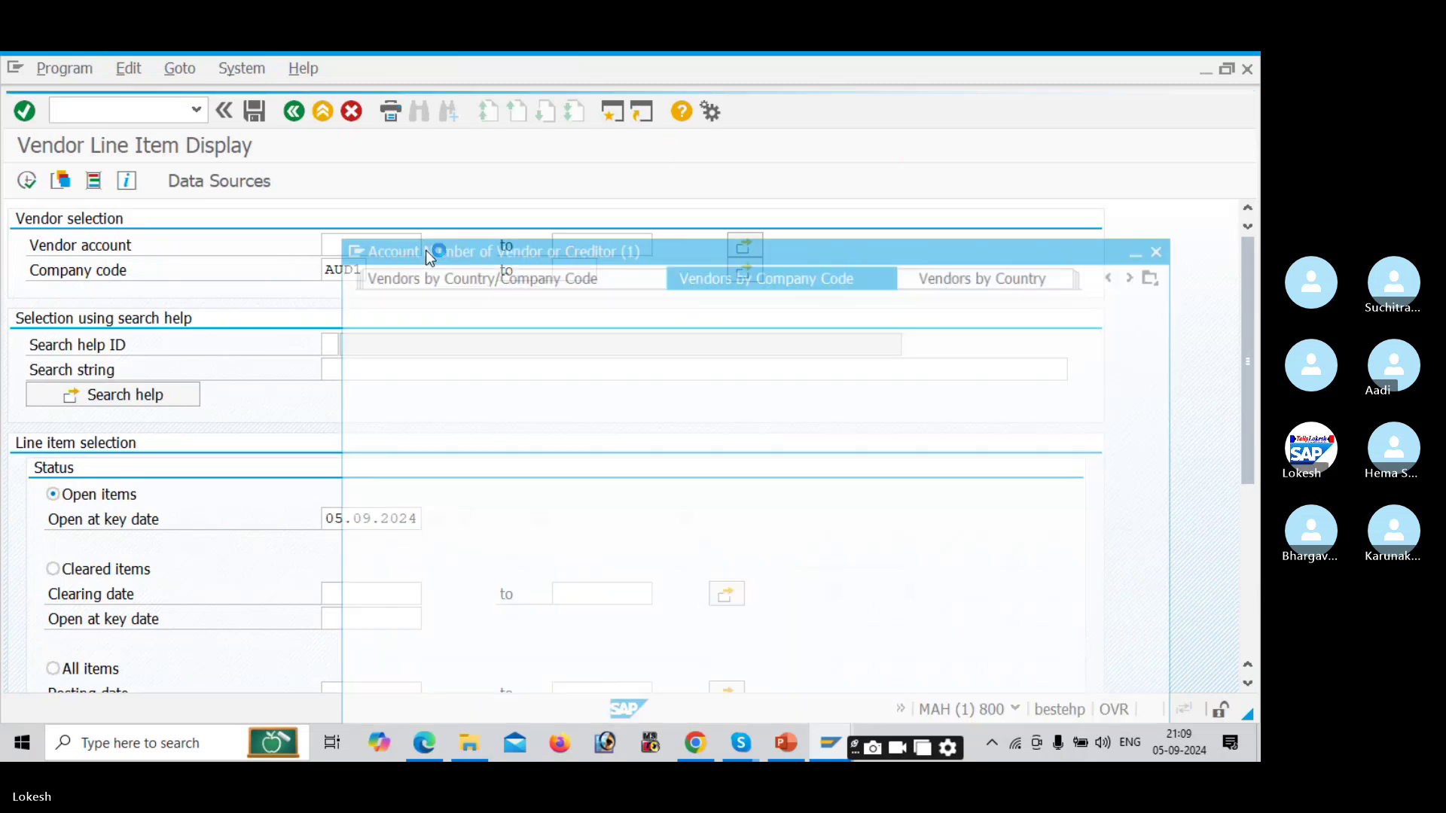
pyautogui.press('Return')
pyautogui.doubleClick(425, 249)
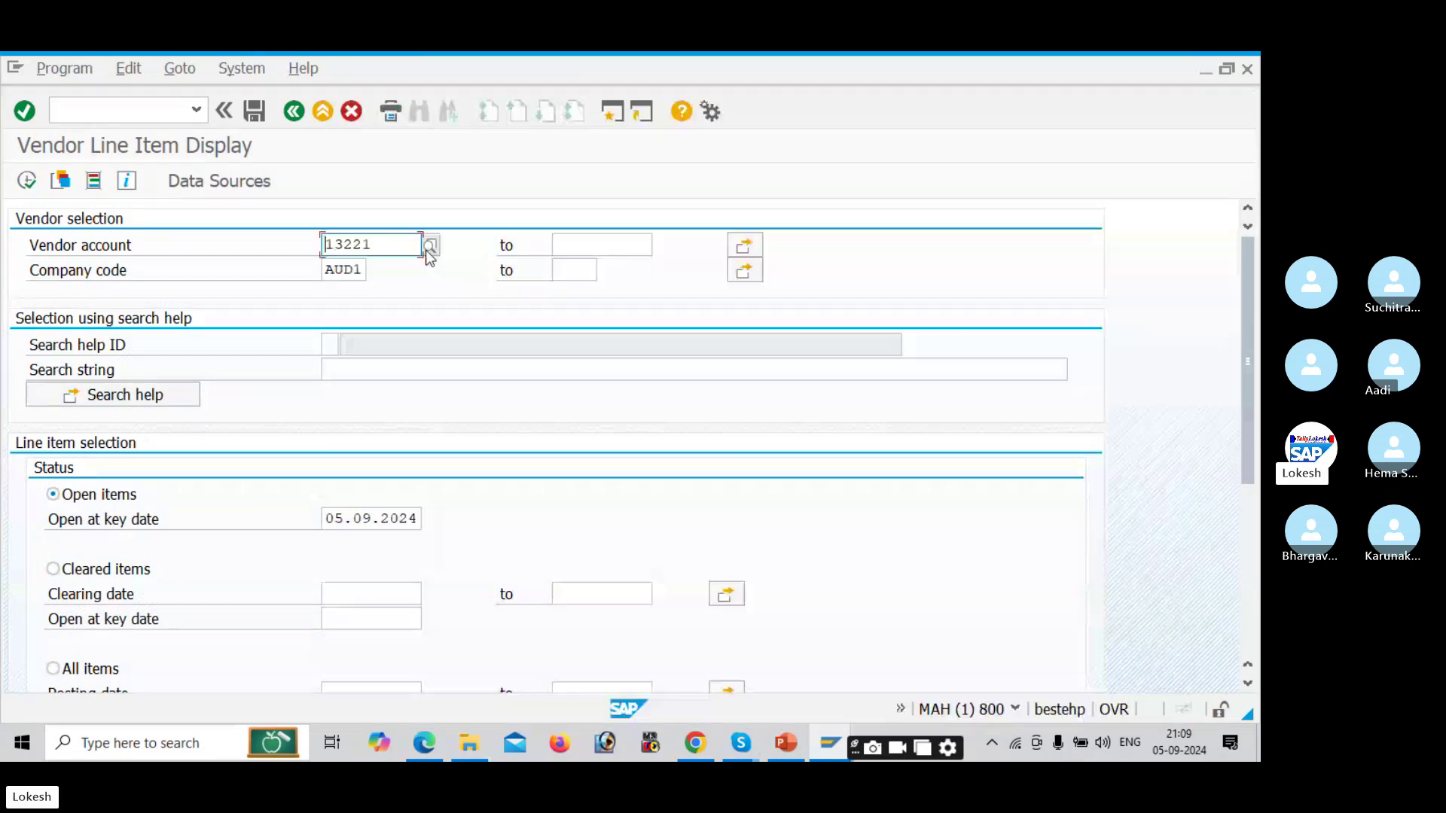
pyautogui.click(28, 181)
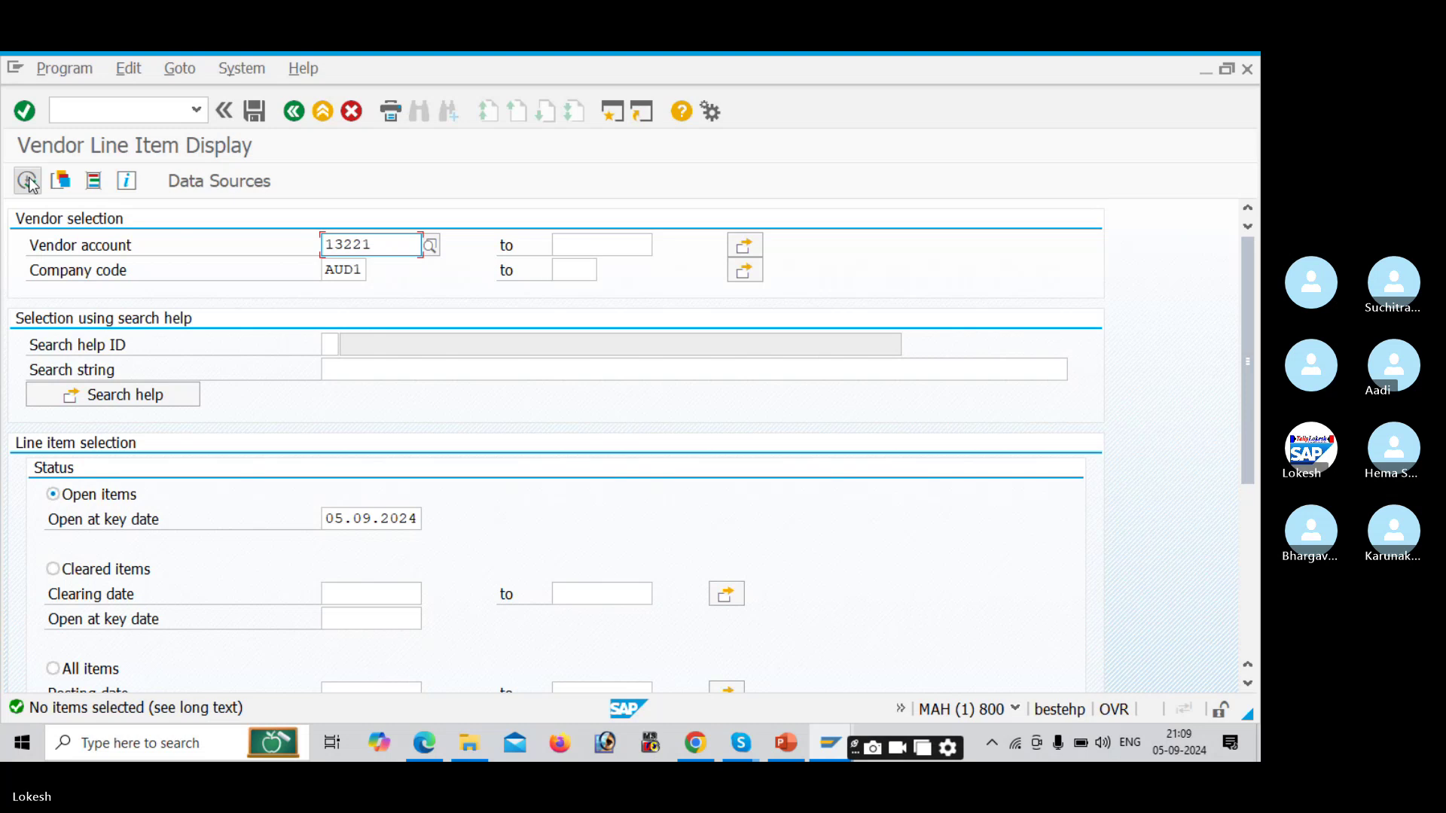
pyautogui.hotkey('alt', 'Tab')
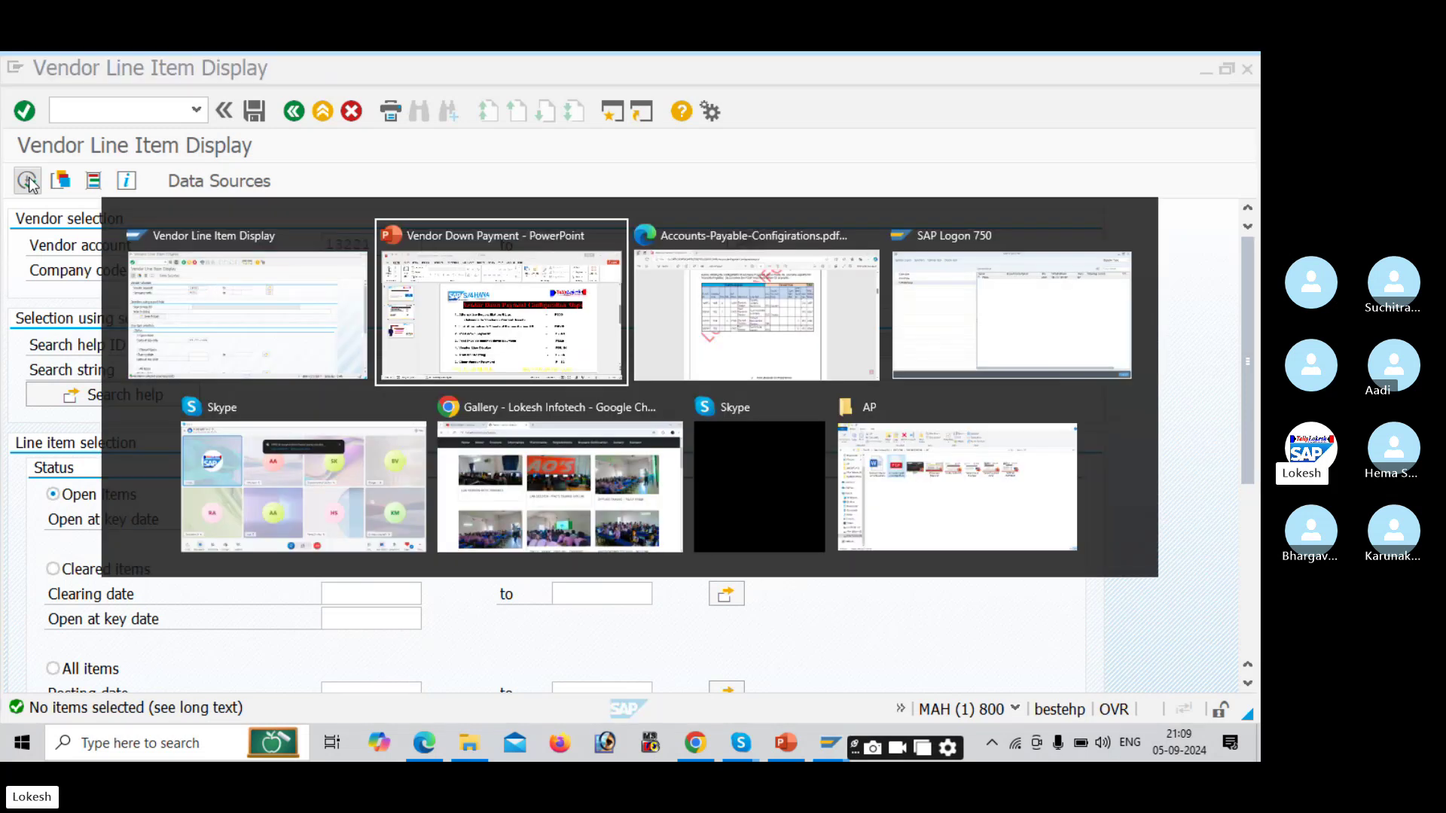
pyautogui.hotkey('alt', 'Tab')
pyautogui.hotkey('alt', 'Tab')
pyautogui.hotkey('alt', 'Tab')
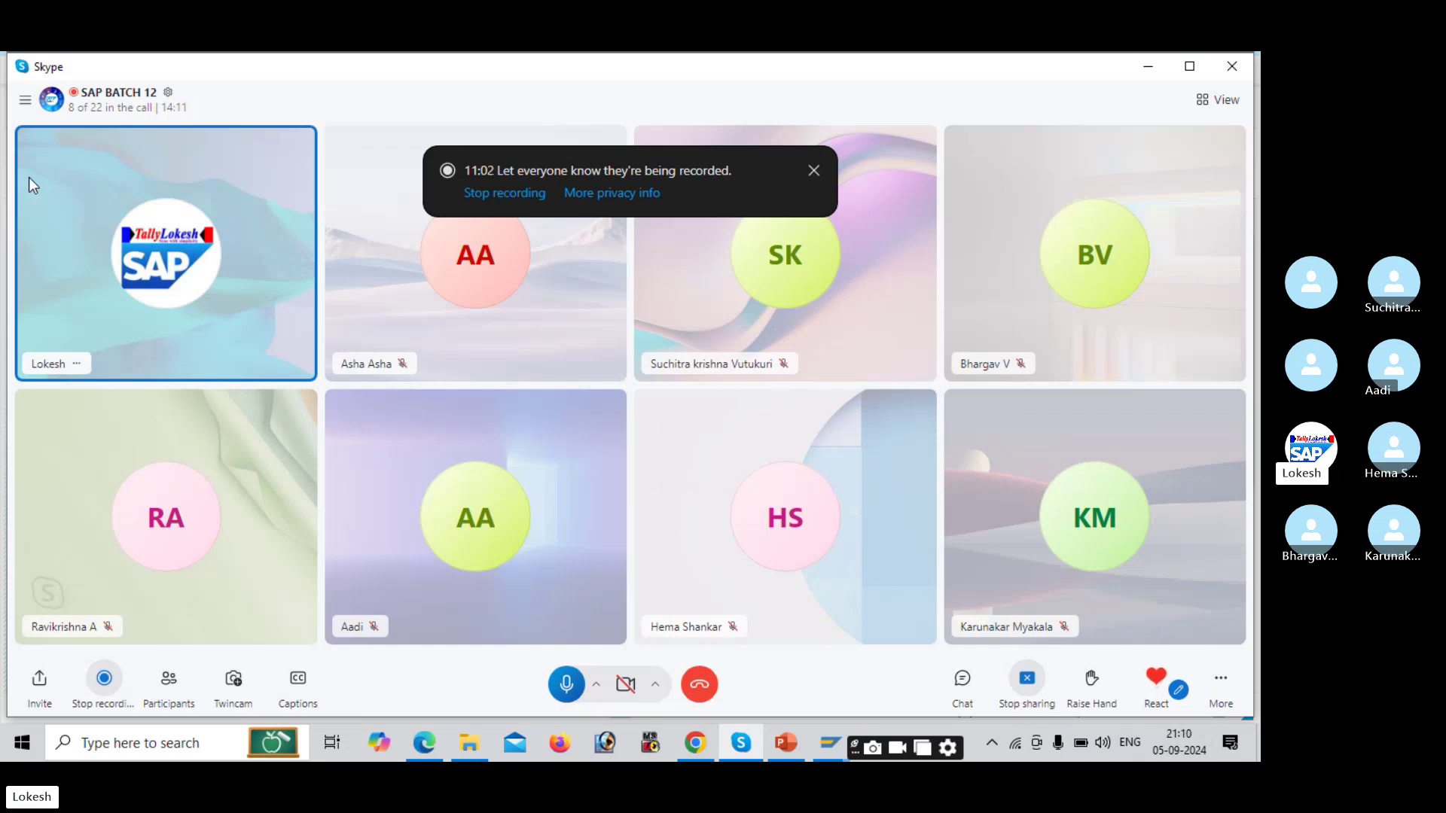
pyautogui.hotkey('alt', 'Tab')
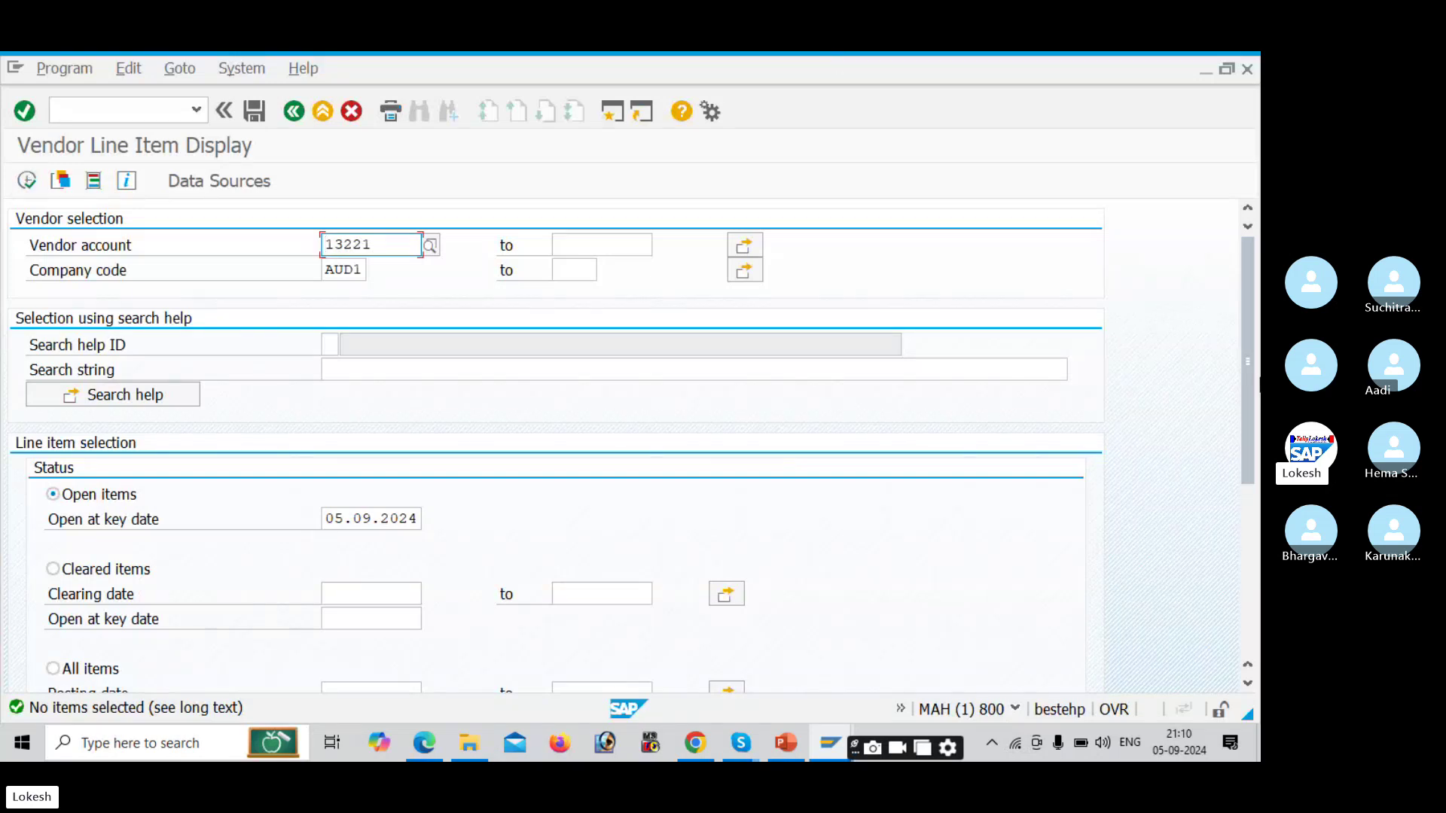
# Step: Include Special G/L transactions in the item types and run the vendor line item display again
pyautogui.moveTo(1250, 393); pyautogui.dragTo(1247, 548)
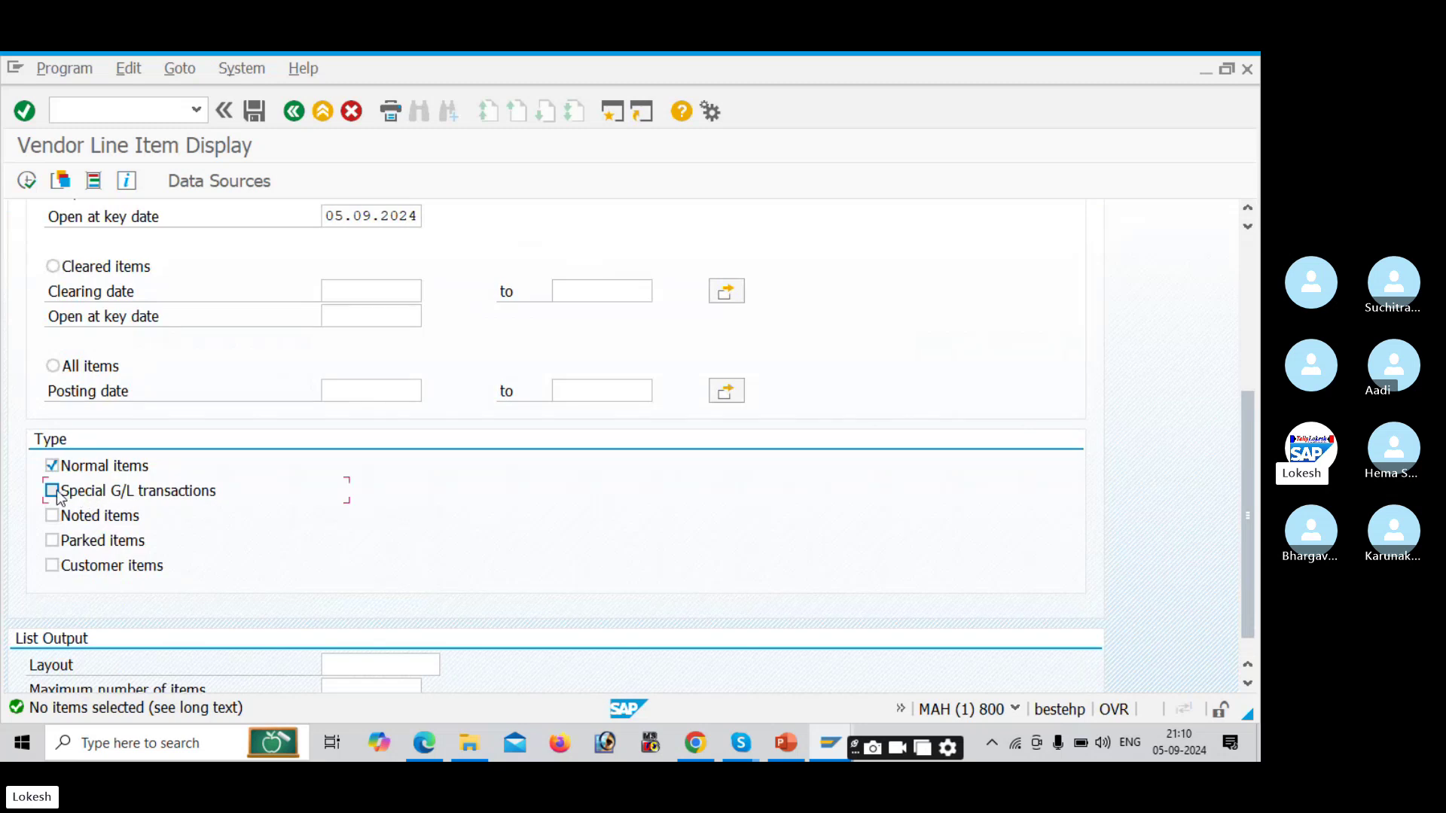
pyautogui.click(53, 491)
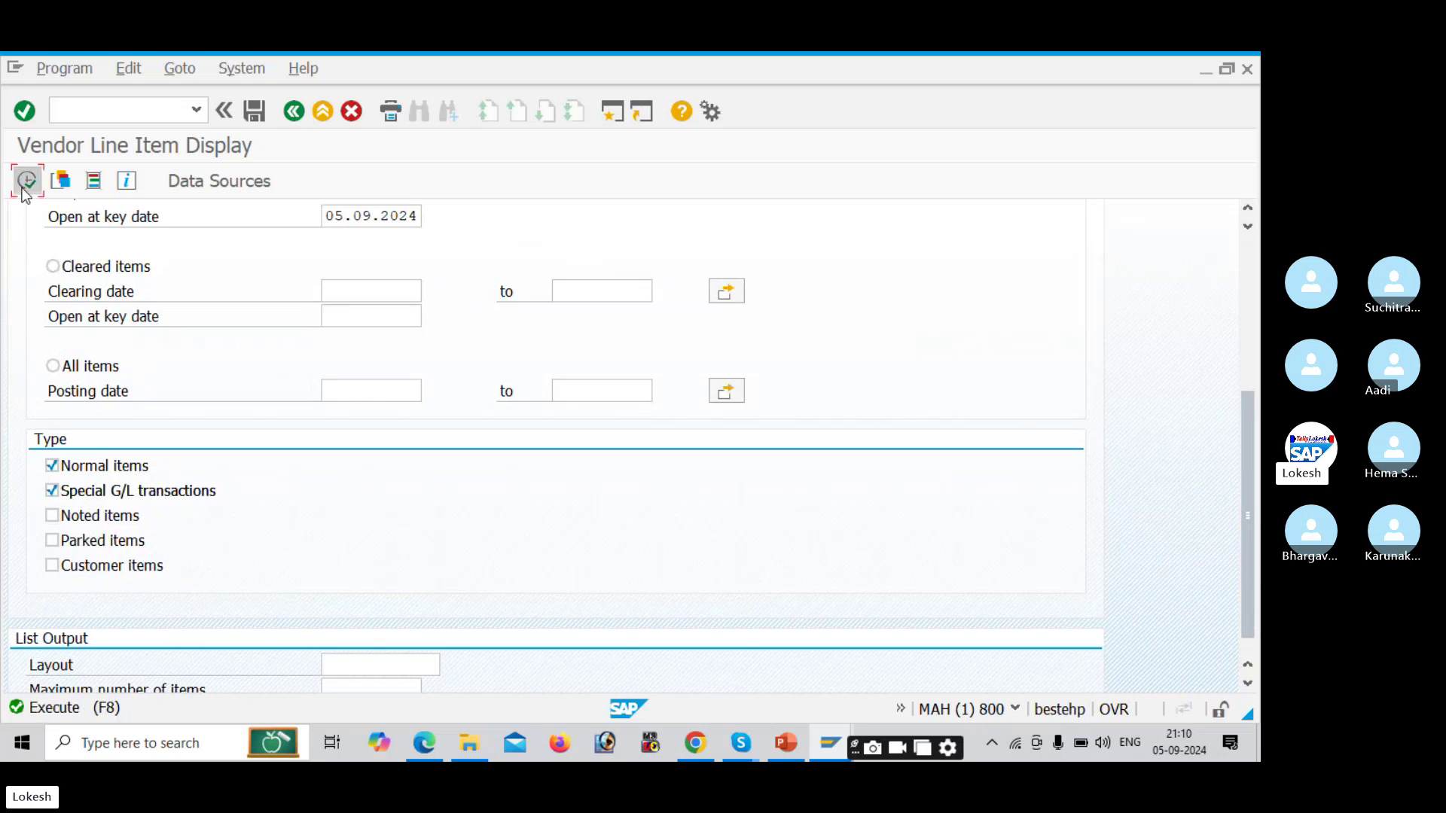
pyautogui.click(26, 180)
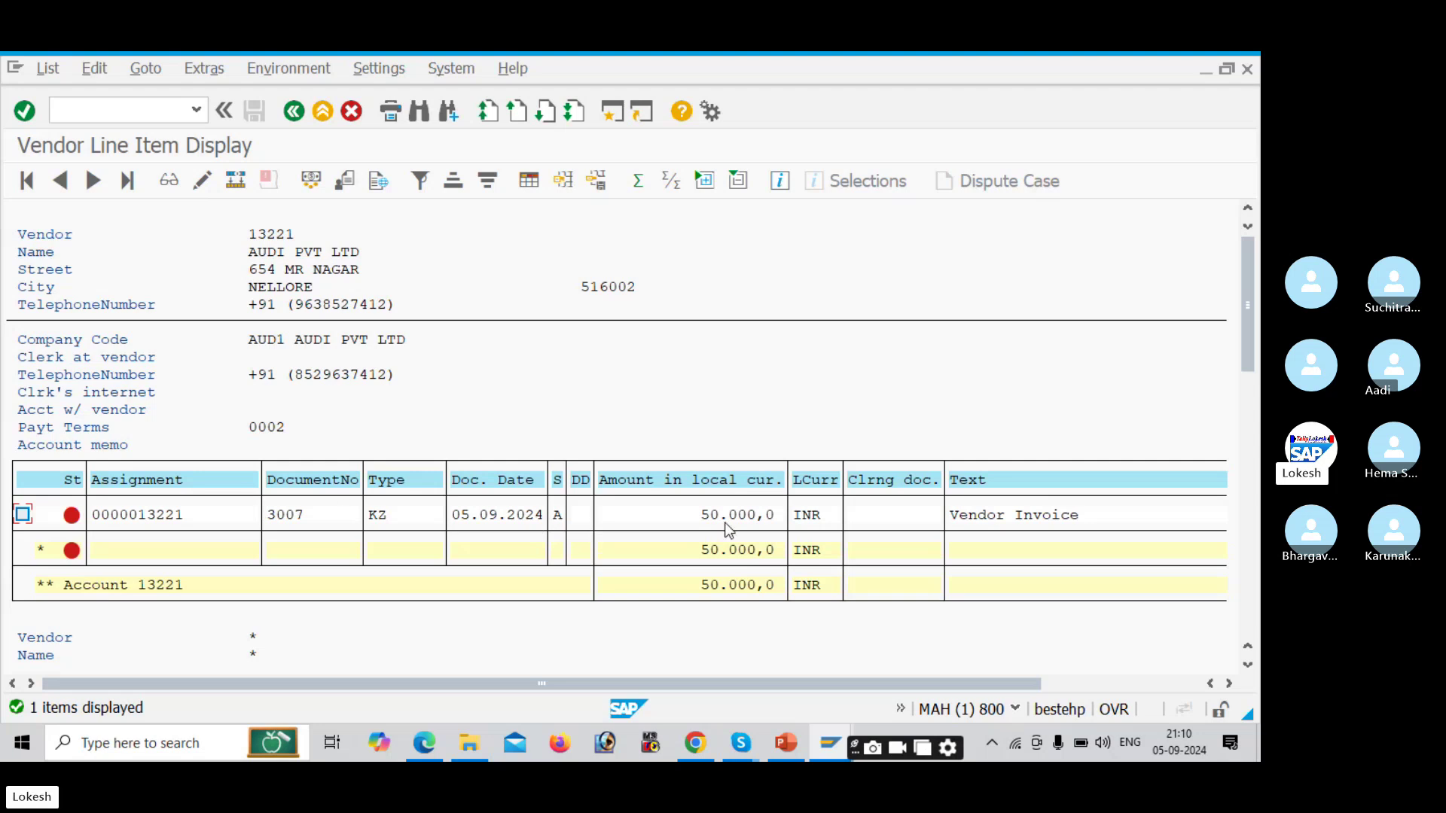
# Step: Check the invoice posting step on the PowerPoint slide, return to SAP and open transaction FB60 in a new session
pyautogui.hotkey('alt', 'Tab')
pyautogui.hotkey('alt', 'Tab')
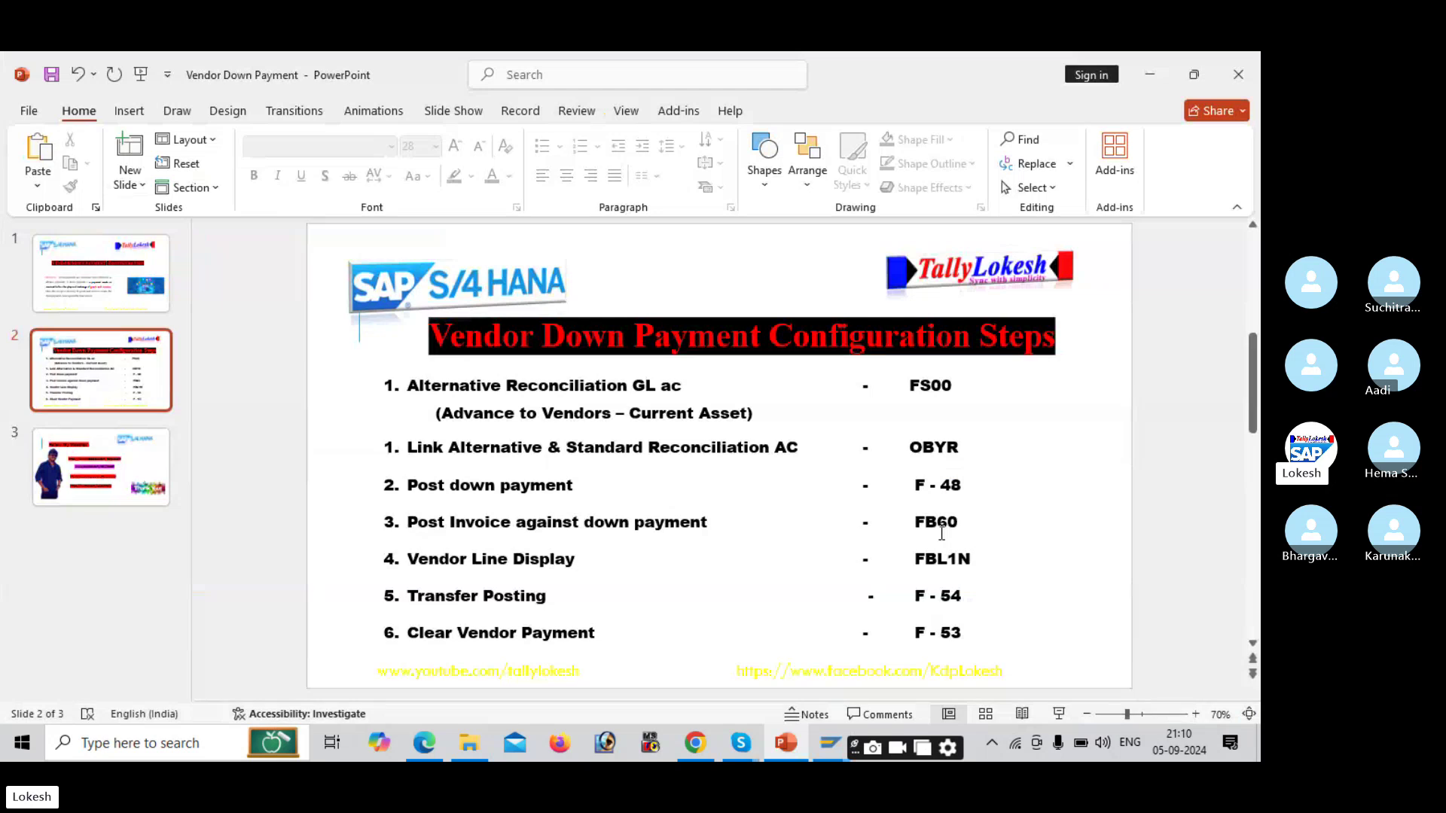
pyautogui.hotkey('alt', 'Tab')
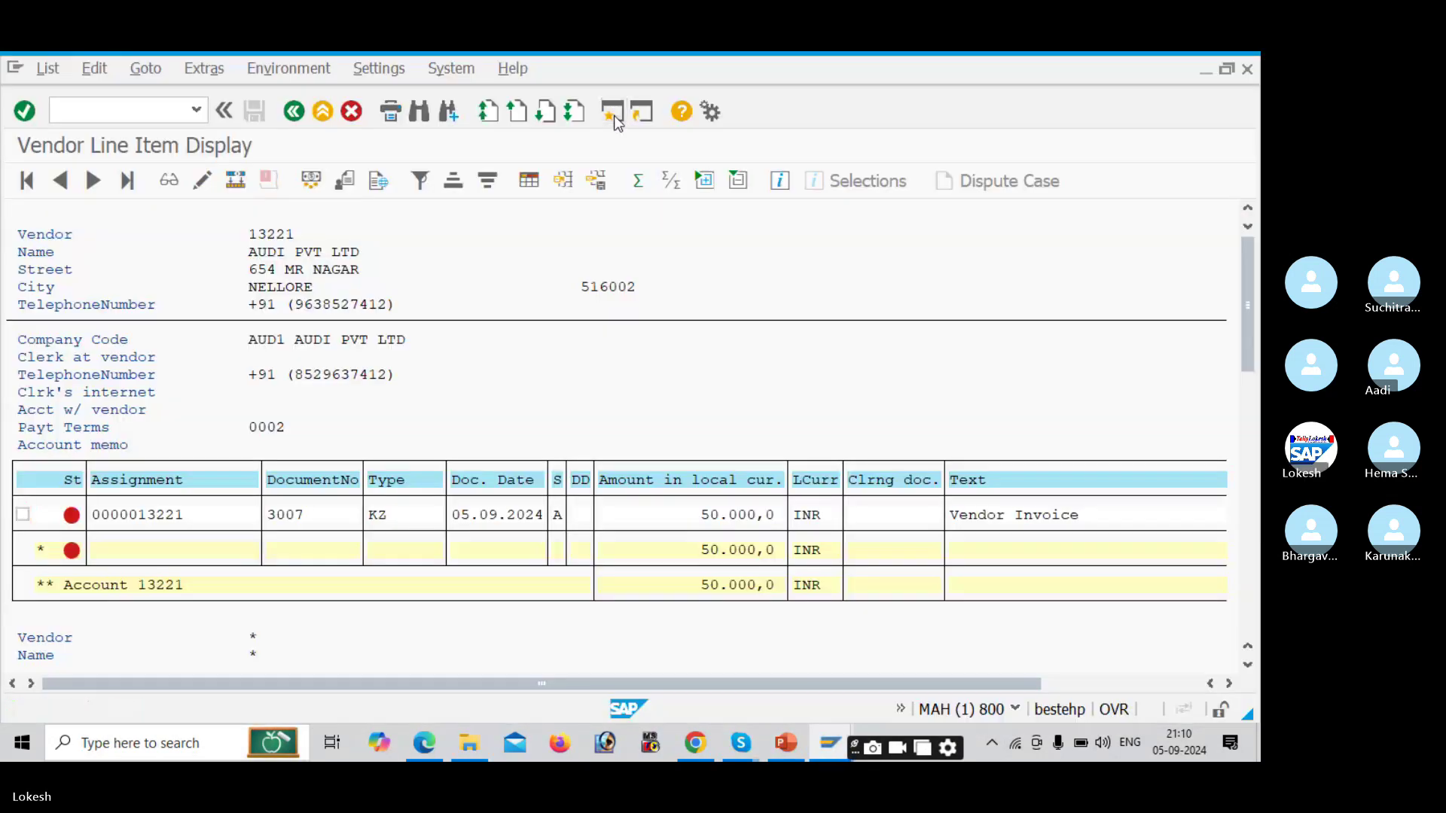
pyautogui.click(613, 113)
pyautogui.write('FB60')
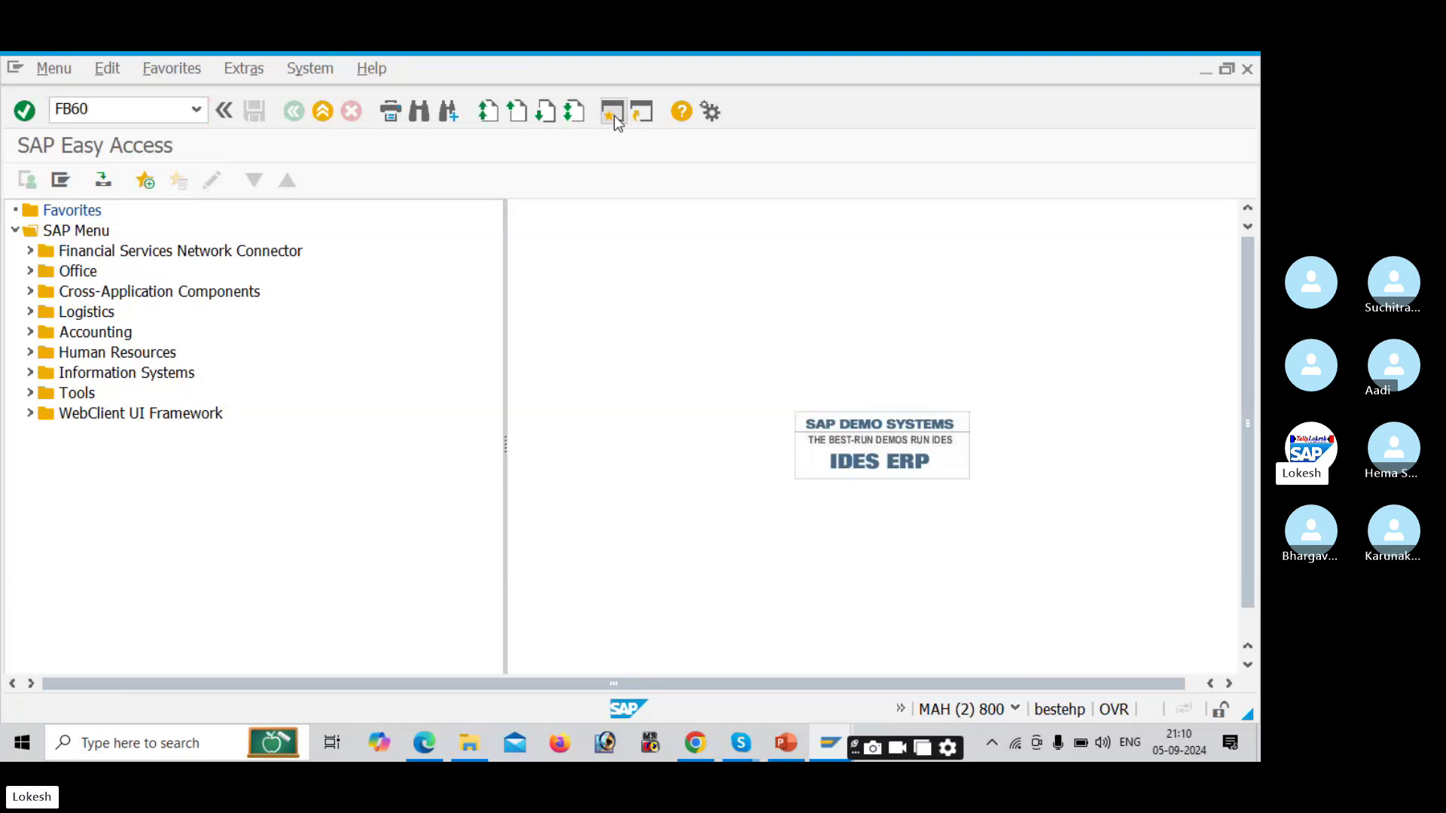
pyautogui.press('Return')
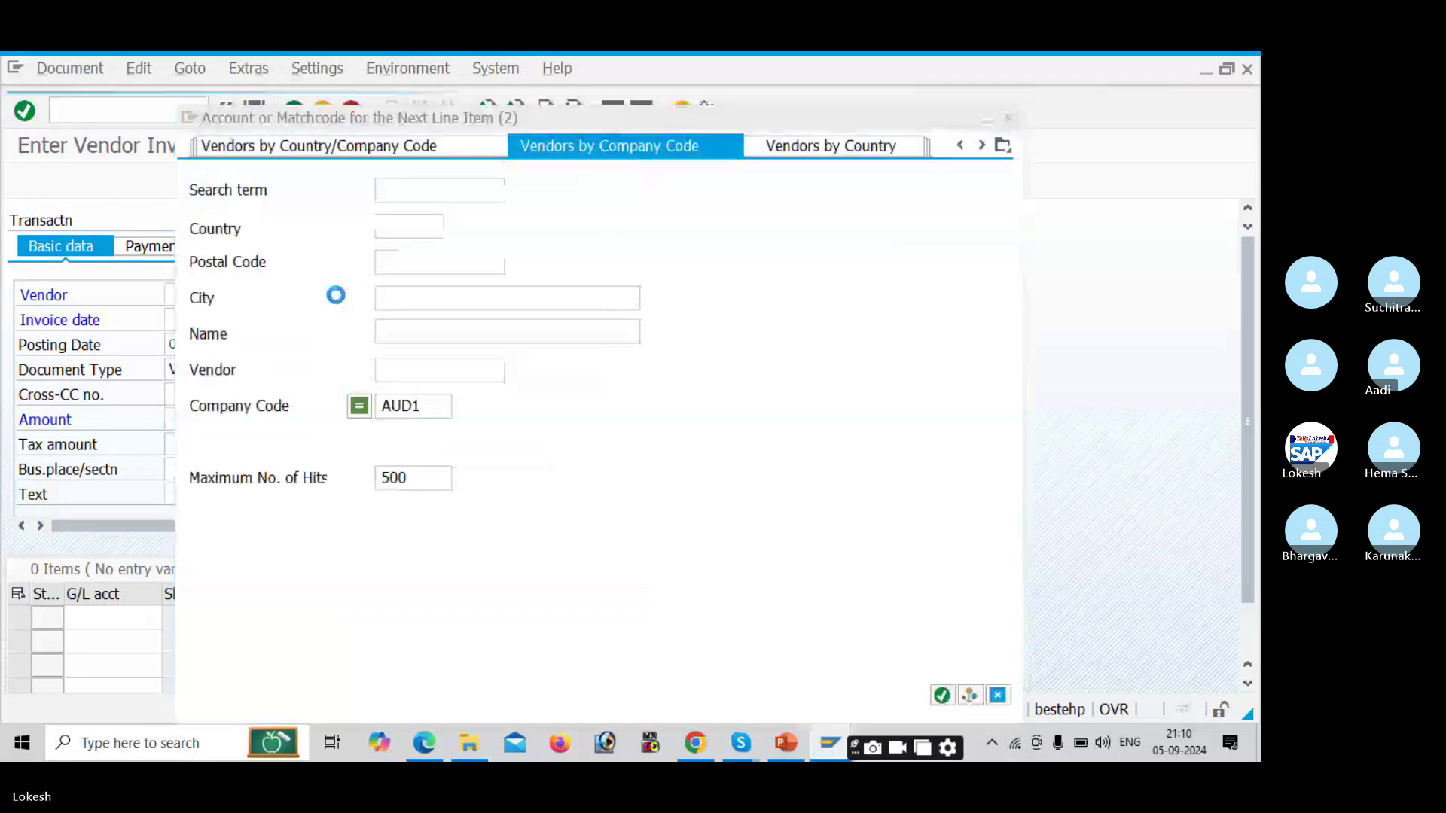
# Step: Select AUDI PVT LTD as the vendor for the invoice and set the invoice date to 05.09.2024
pyautogui.press('Return')
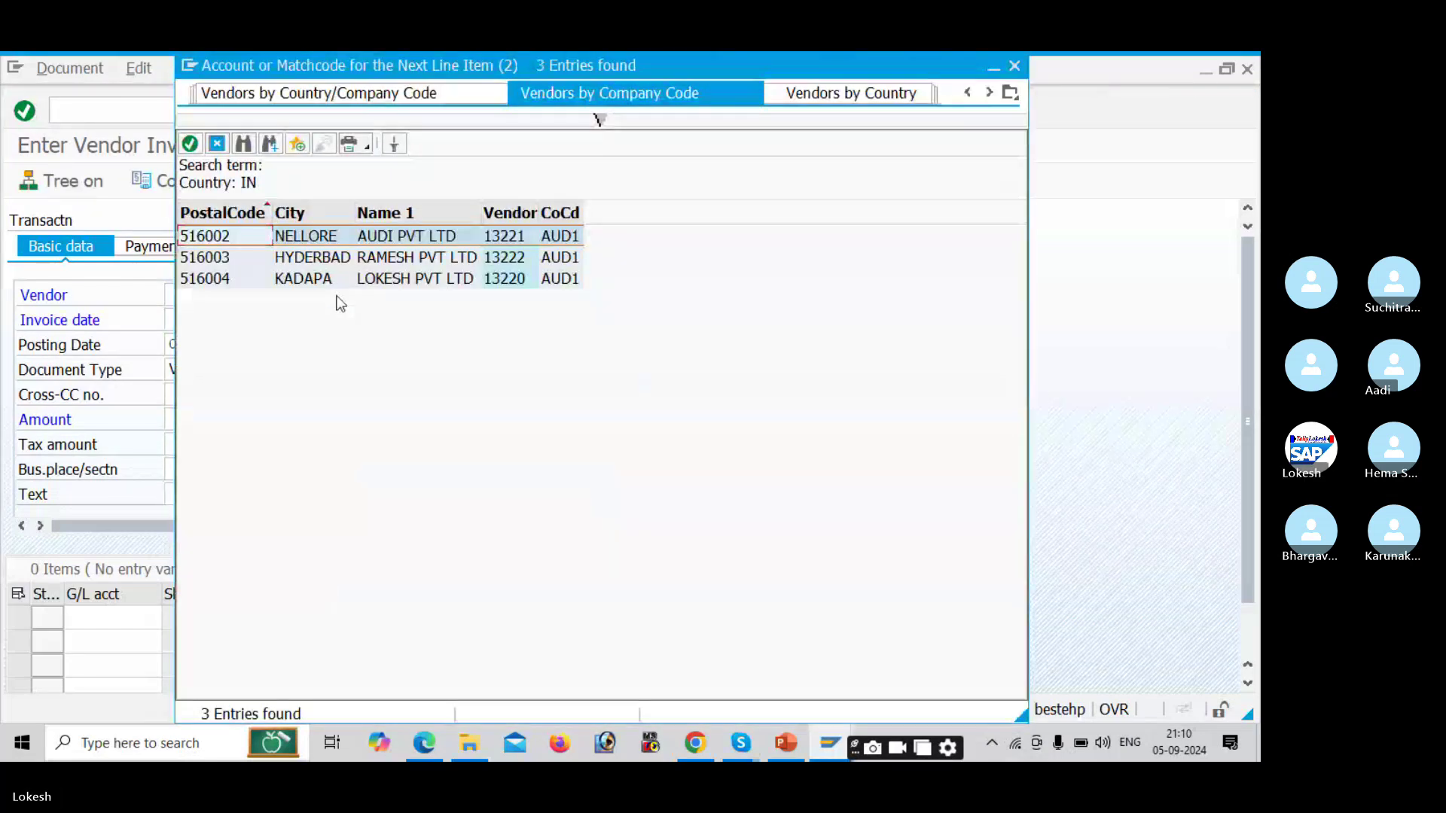
pyautogui.press('Return')
pyautogui.press('Tab')
pyautogui.press('Tab')
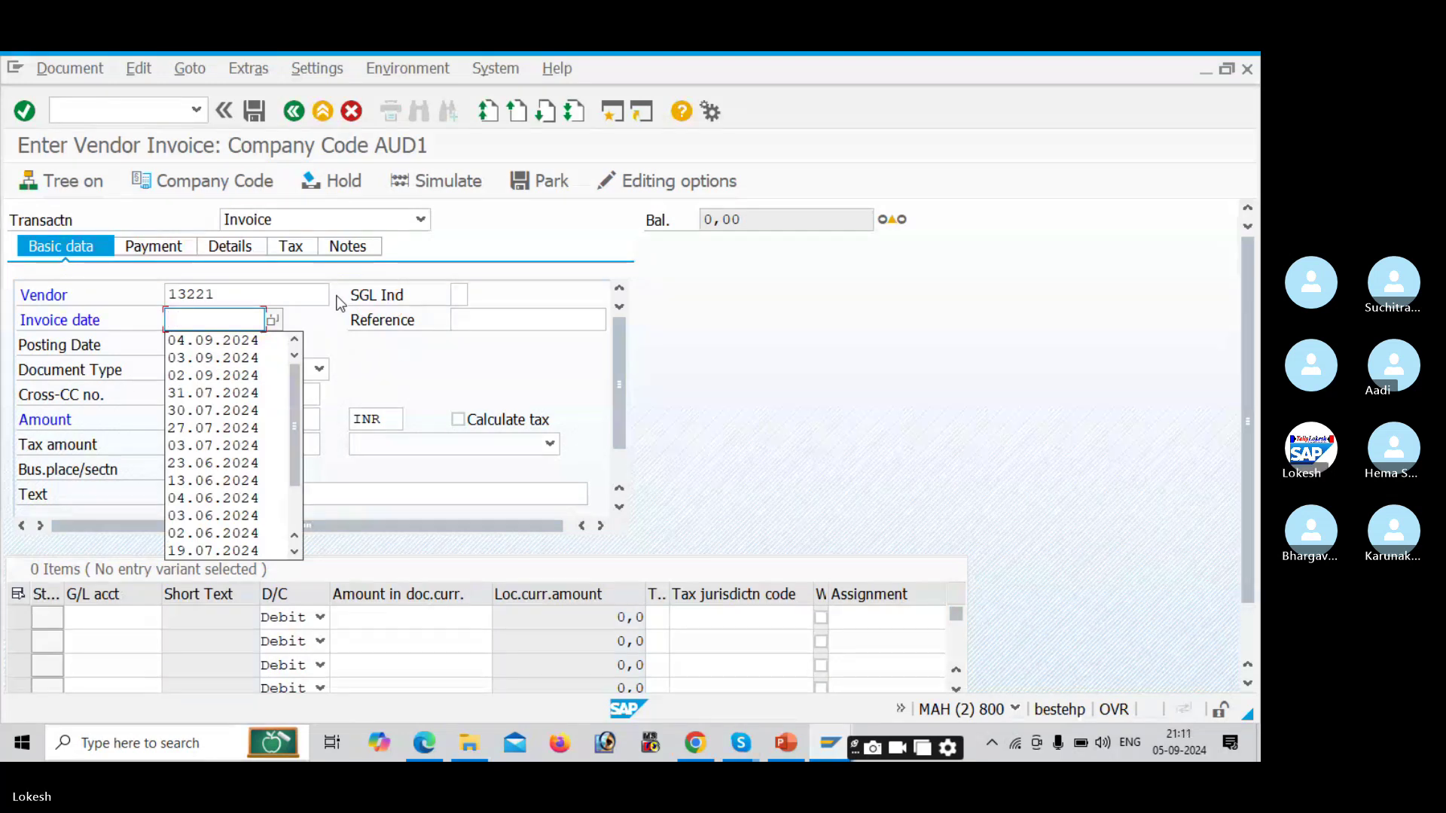
pyautogui.write('05.0')
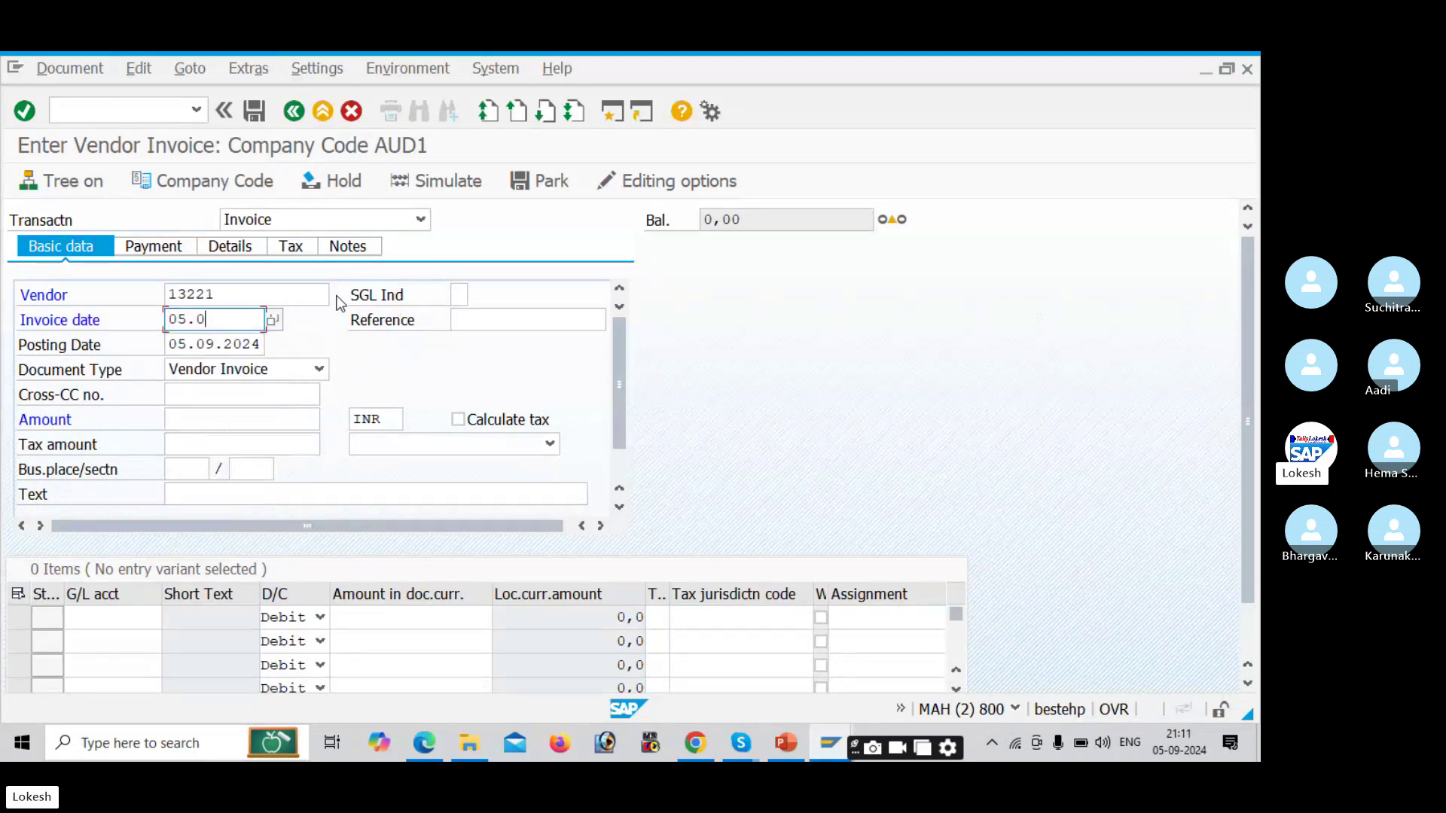
pyautogui.write('9.2024')
pyautogui.press('Tab')
# Step: Enter AUDI-06 as the reference of the vendor invoice
pyautogui.press('BackSpace')
pyautogui.press('Down')
pyautogui.press('Return')
pyautogui.press('Tab')
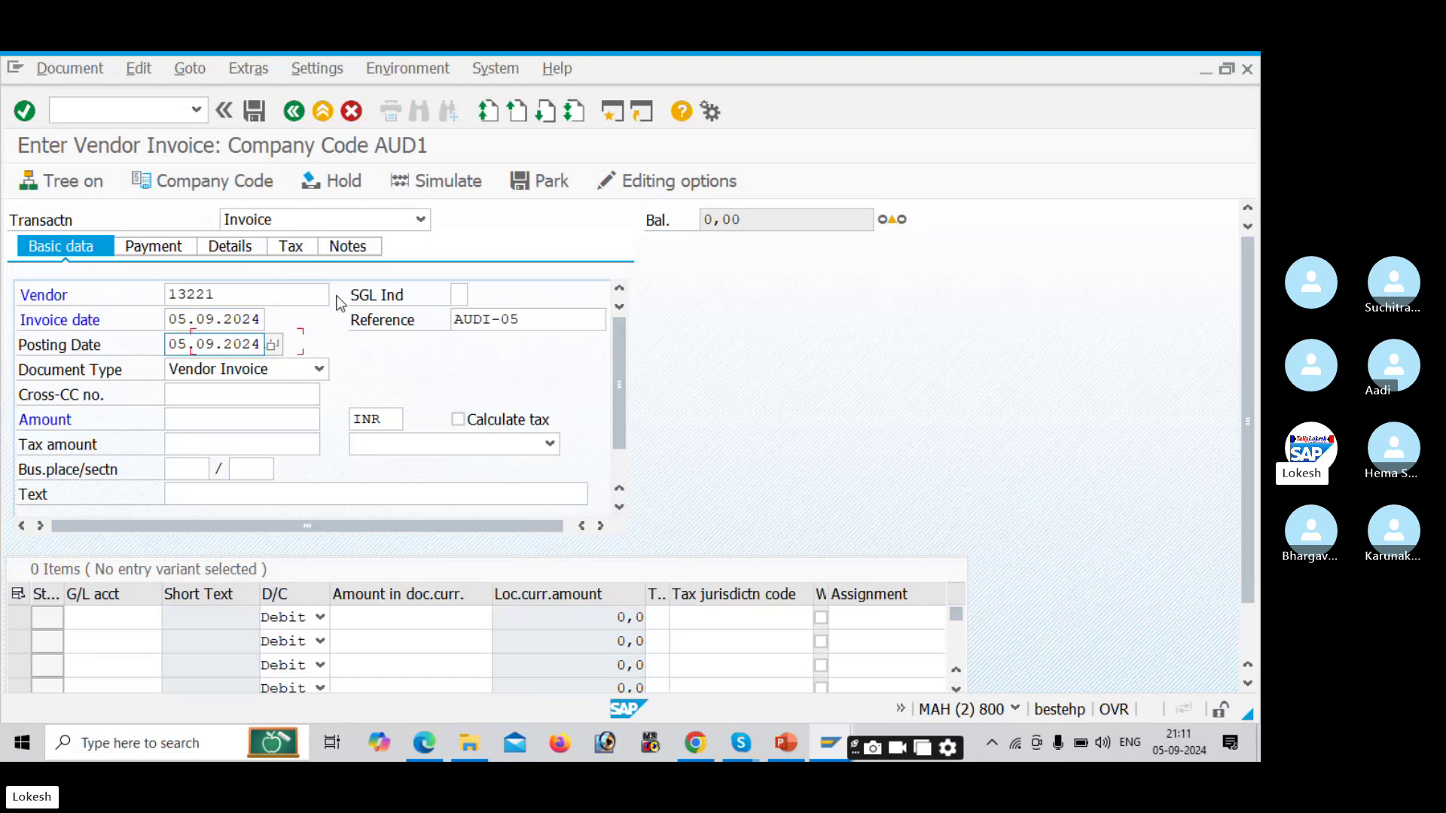
pyautogui.click(547, 320)
pyautogui.press('BackSpace')
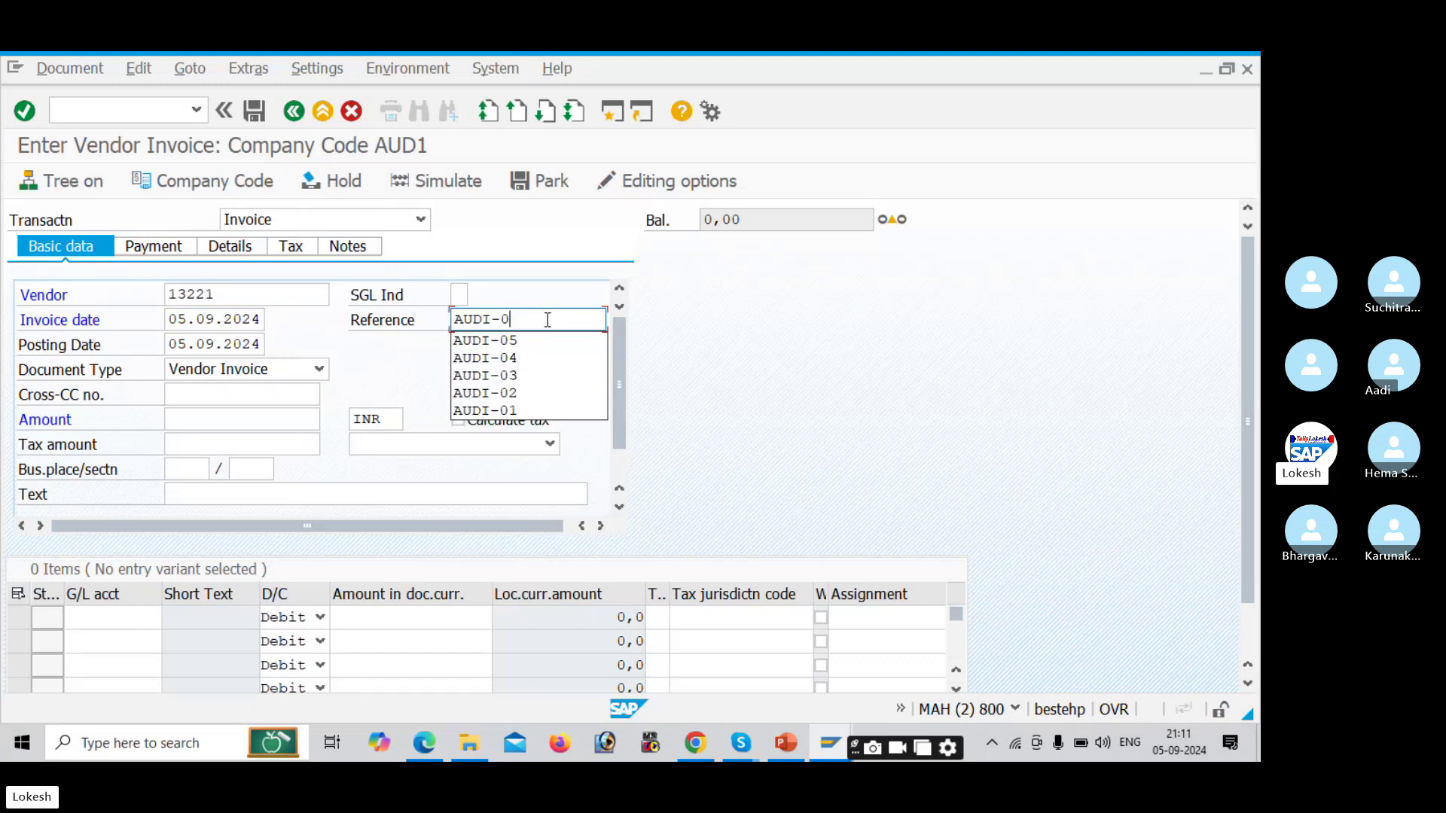
pyautogui.write('6')
pyautogui.press('Tab')
pyautogui.press('Tab')
pyautogui.press('Tab')
pyautogui.press('Tab')
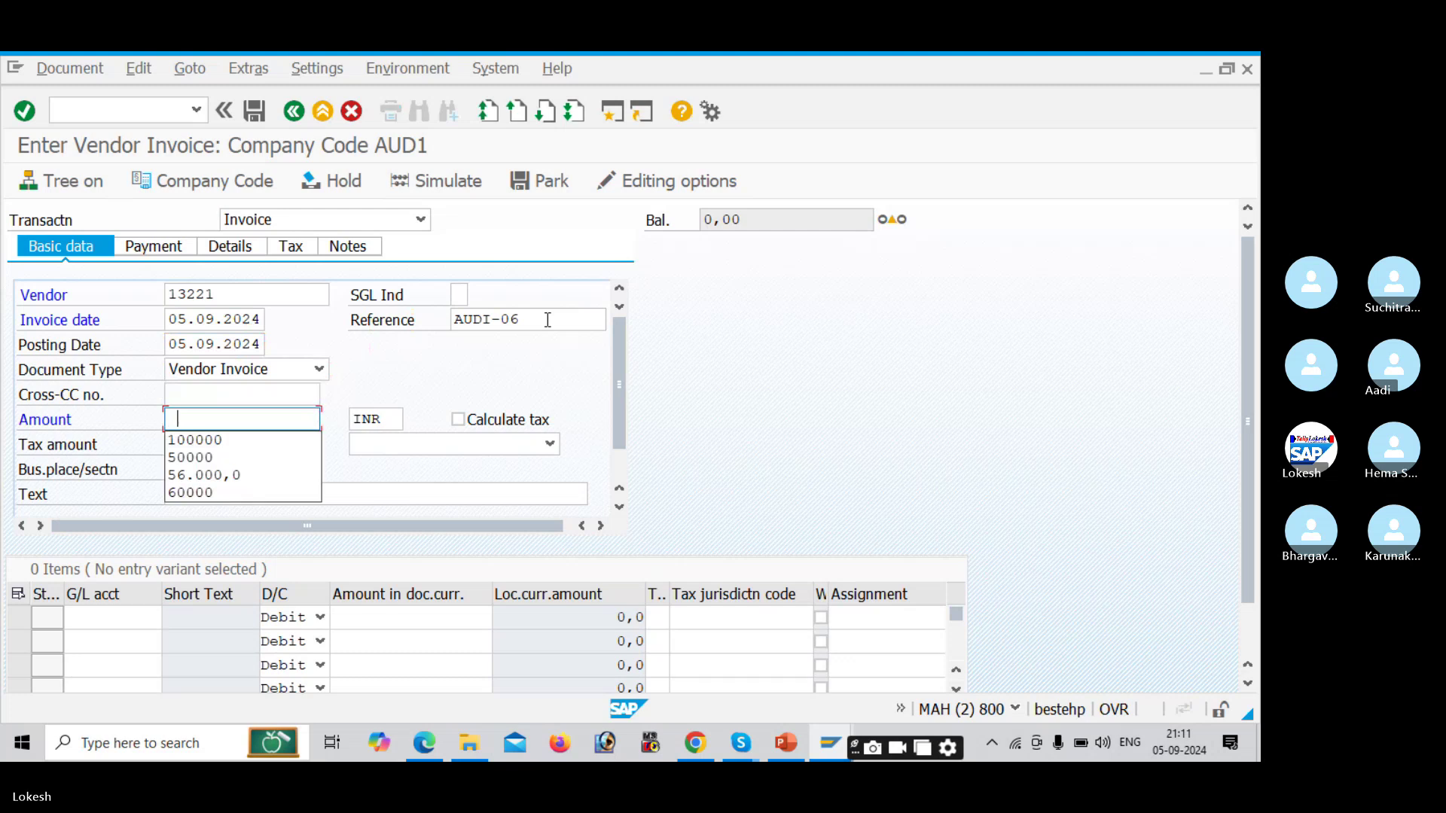
# Step: Set the invoice amount to 100000 INR and enter Vendor Invoice as its text
pyautogui.press('Down')
pyautogui.press('Return')
pyautogui.press('Tab')
pyautogui.press('Tab')
pyautogui.press('Tab')
pyautogui.press('Tab')
pyautogui.press('Tab')
pyautogui.press('Tab')
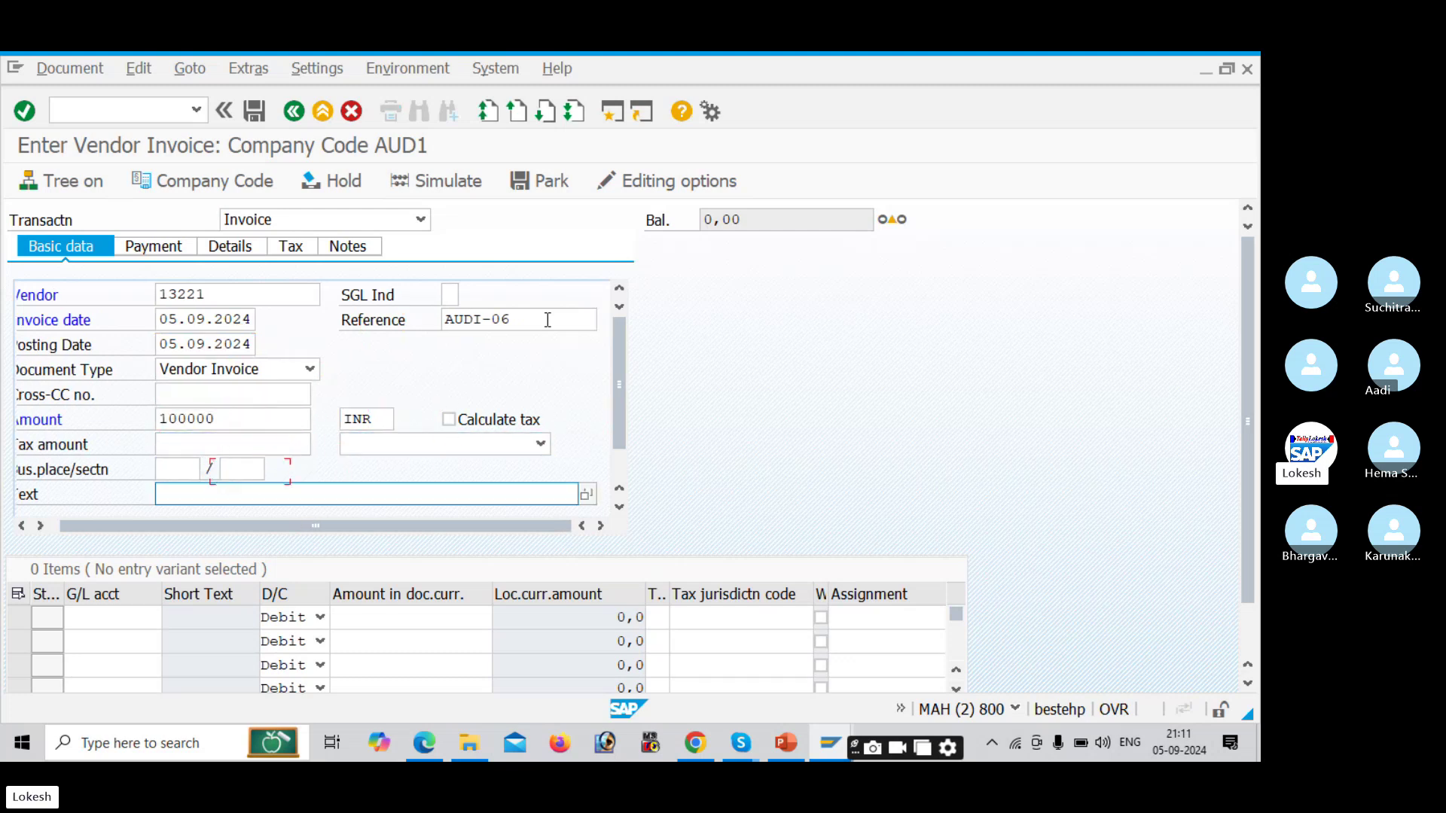
pyautogui.press('Down')
pyautogui.press('Return')
pyautogui.press('Tab')
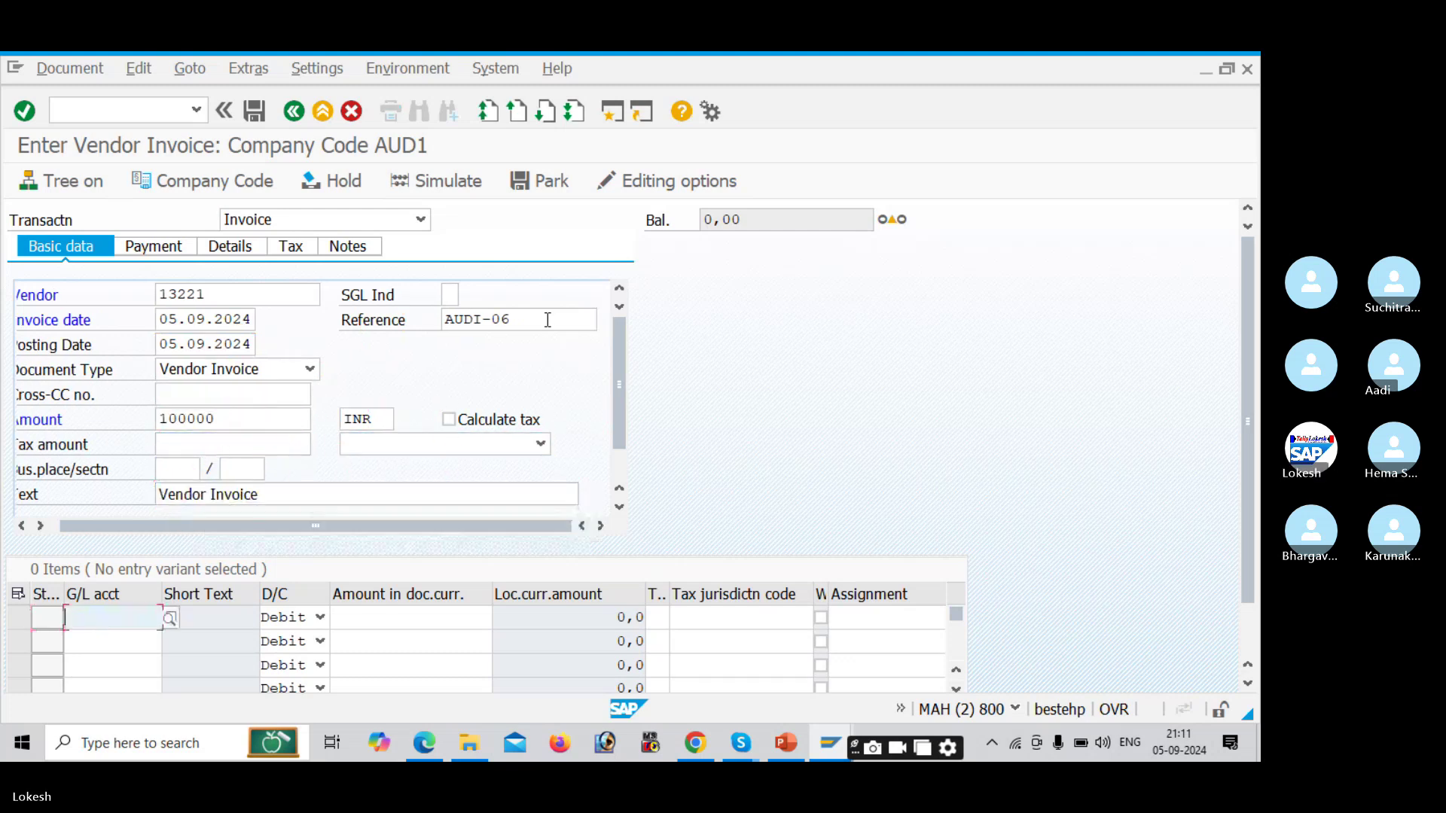
# Step: Look up the G/L accounts in chart of accounts AUD1 and choose Purchase A/c for the first invoice line item
pyautogui.click(174, 622)
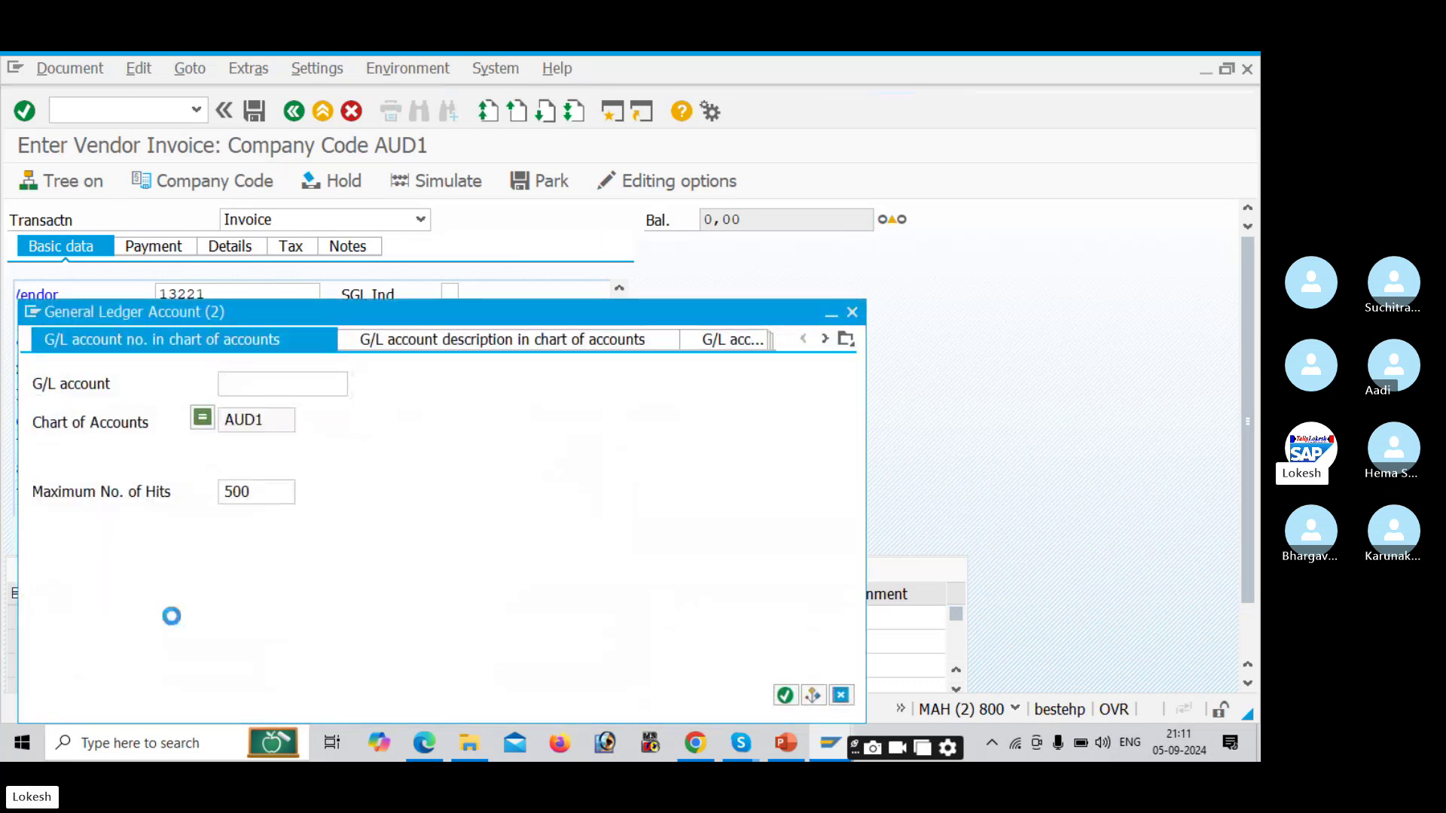
pyautogui.press('Return')
pyautogui.press('Down')
pyautogui.press('Down')
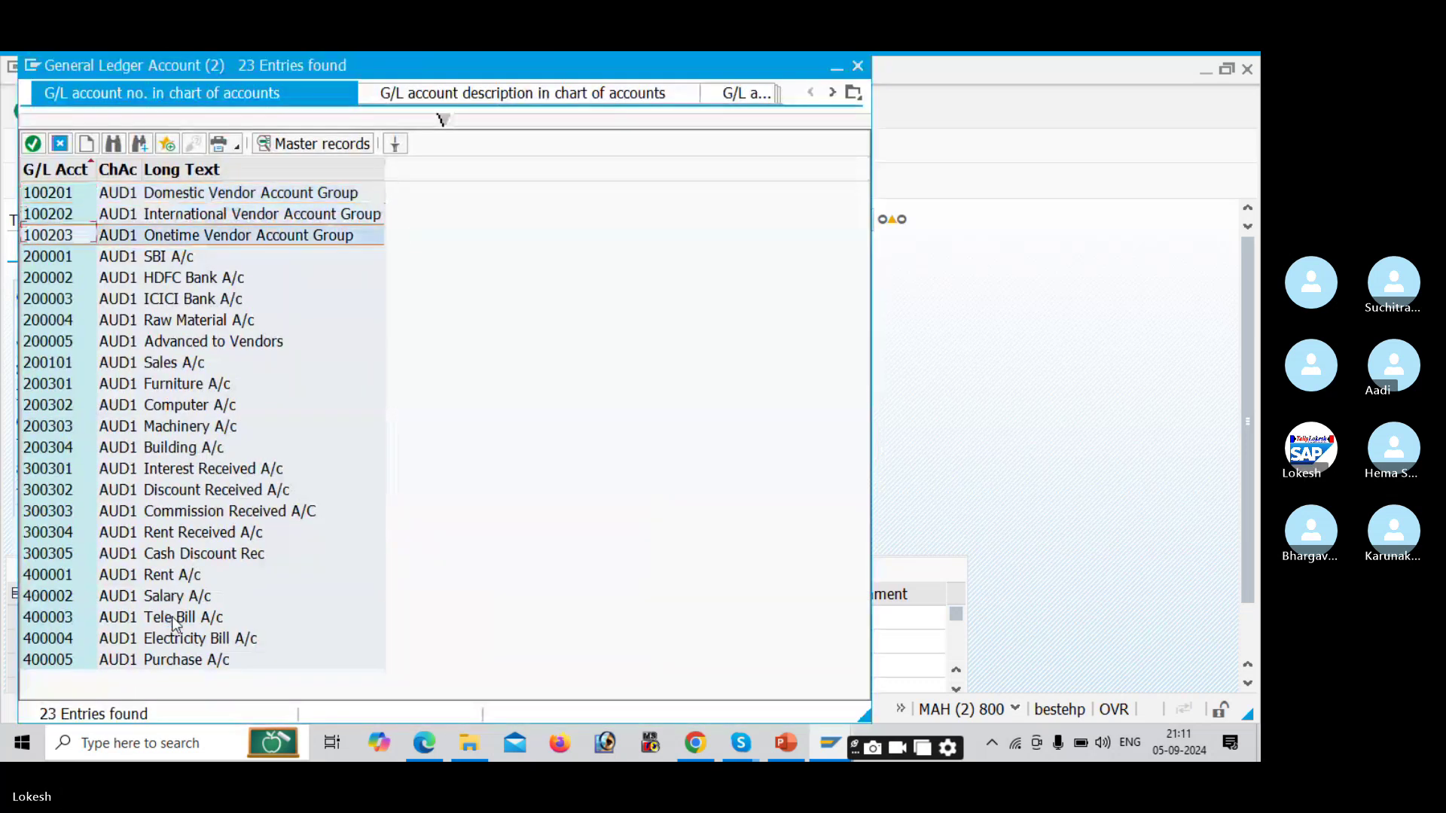
pyautogui.press('Down')
pyautogui.press('Down')
pyautogui.press('Down')
pyautogui.press('Down')
pyautogui.press('Down')
pyautogui.press('Down')
pyautogui.press('Down')
pyautogui.press('Down')
pyautogui.press('Down')
pyautogui.press('Down')
pyautogui.press('Down')
pyautogui.press('Down')
pyautogui.press('Down')
pyautogui.press('Down')
pyautogui.press('Down')
pyautogui.press('Down')
pyautogui.press('Down')
pyautogui.press('Down')
pyautogui.press('Down')
pyautogui.press('Down')
pyautogui.press('Return')
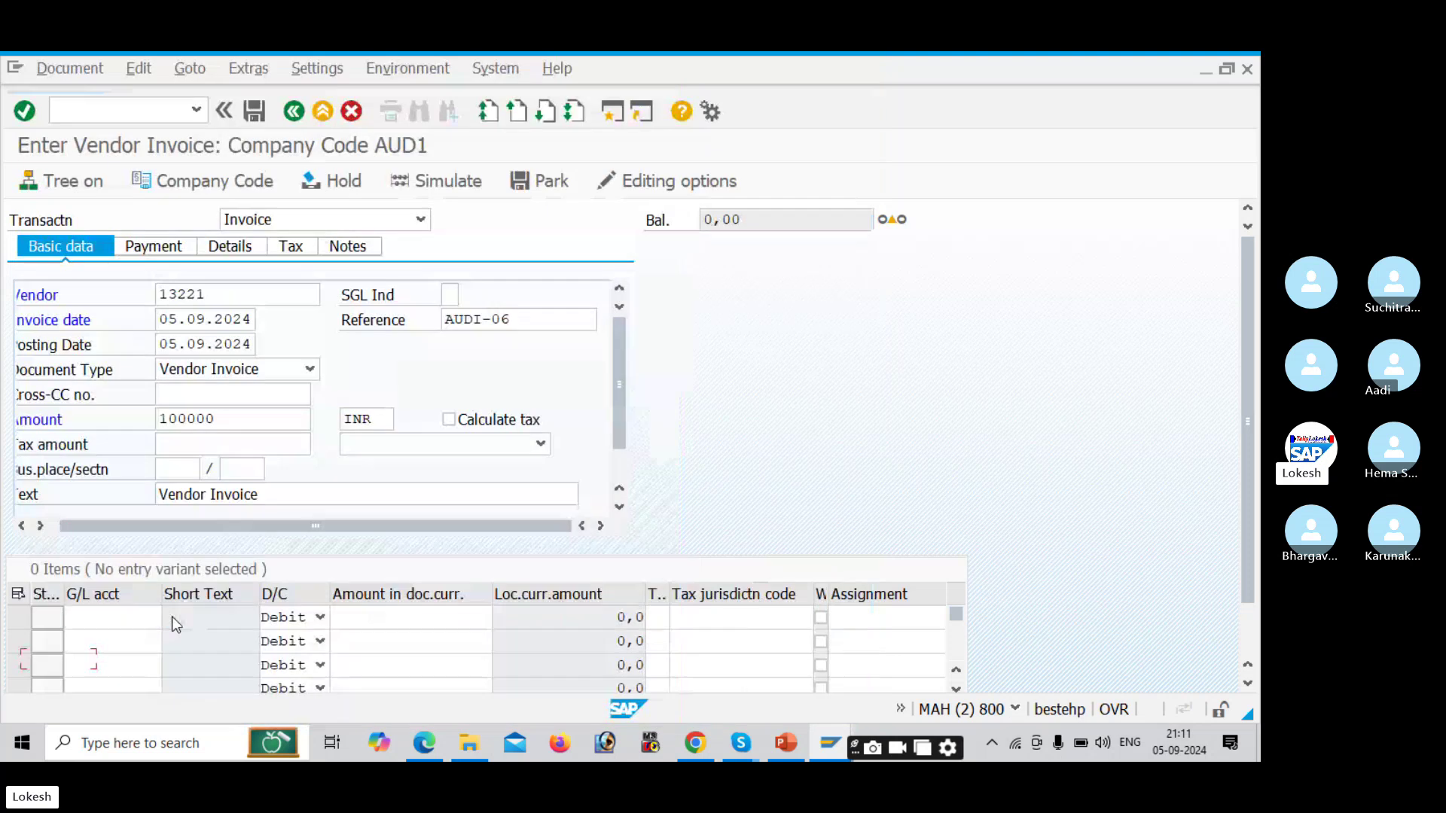
# Step: Enter 100000 as the debit amount of the Purchase A/c line item
pyautogui.press('Tab')
pyautogui.press('Tab')
pyautogui.write('100000')
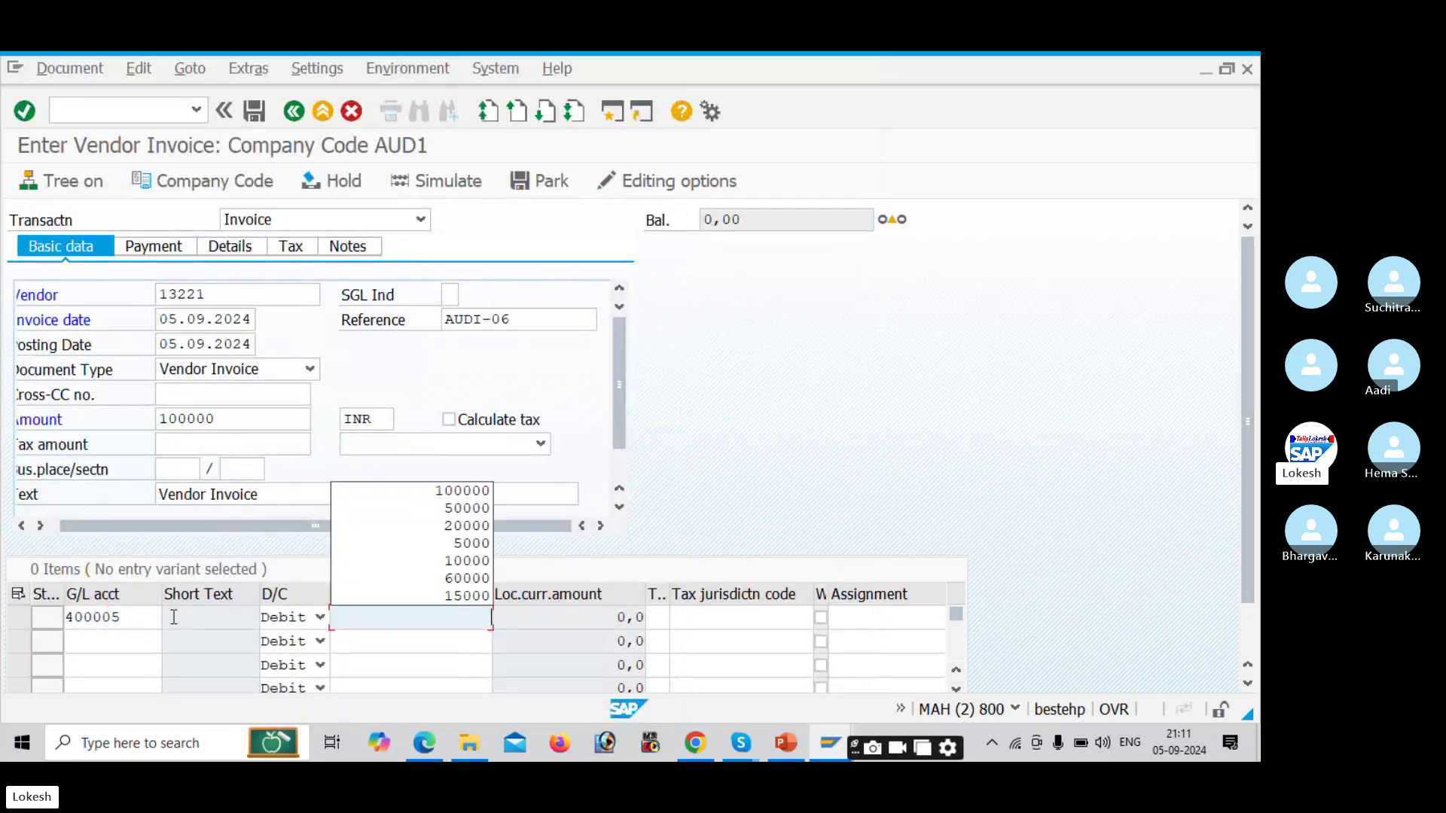
pyautogui.press('Tab')
pyautogui.press('Tab')
pyautogui.press('Tab')
pyautogui.press('Tab')
pyautogui.press('Tab')
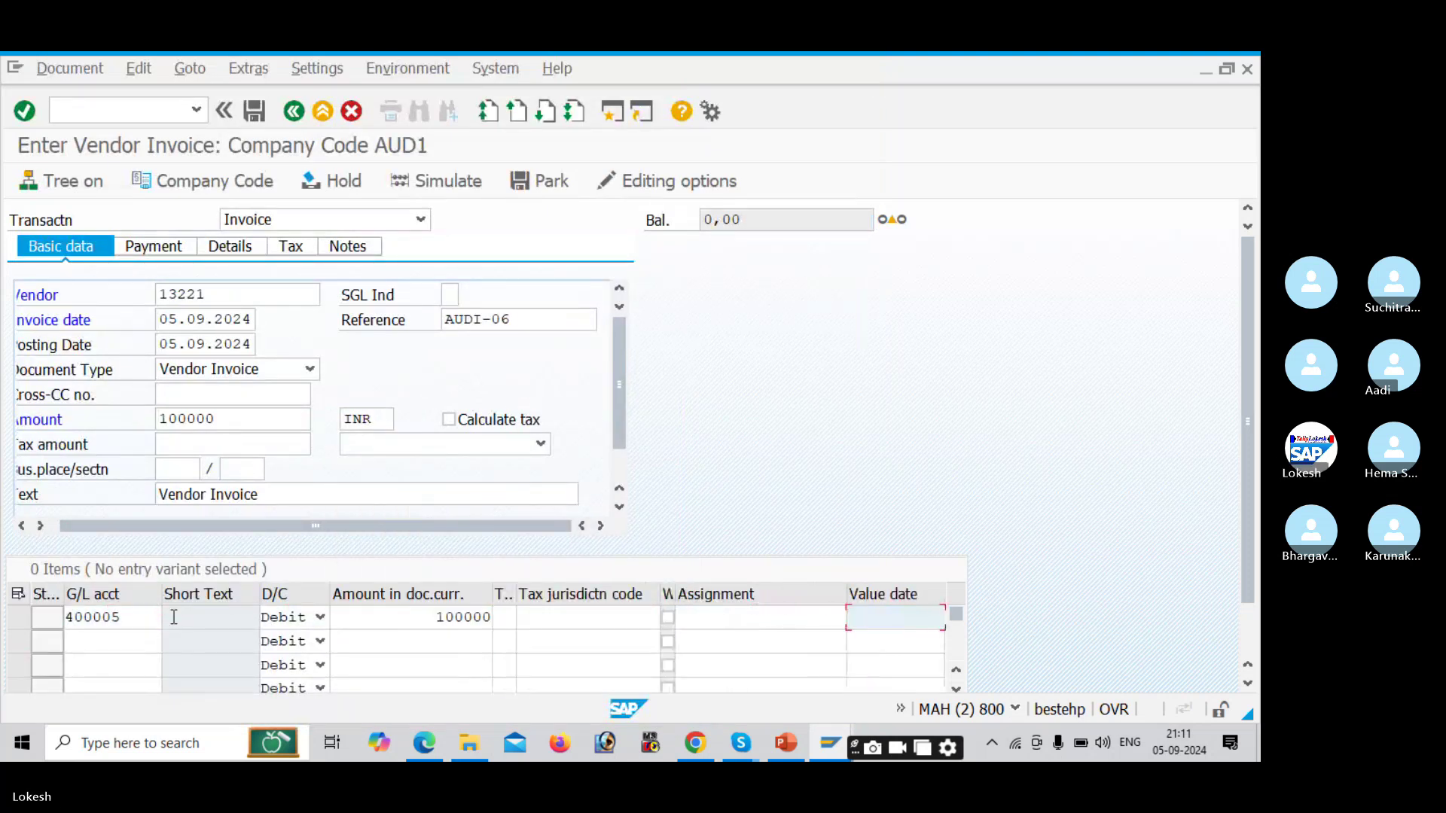
# Step: Give the Purchase A/c line item the value date 05.09.2024 and the text Purchase A/c
pyautogui.write('05.')
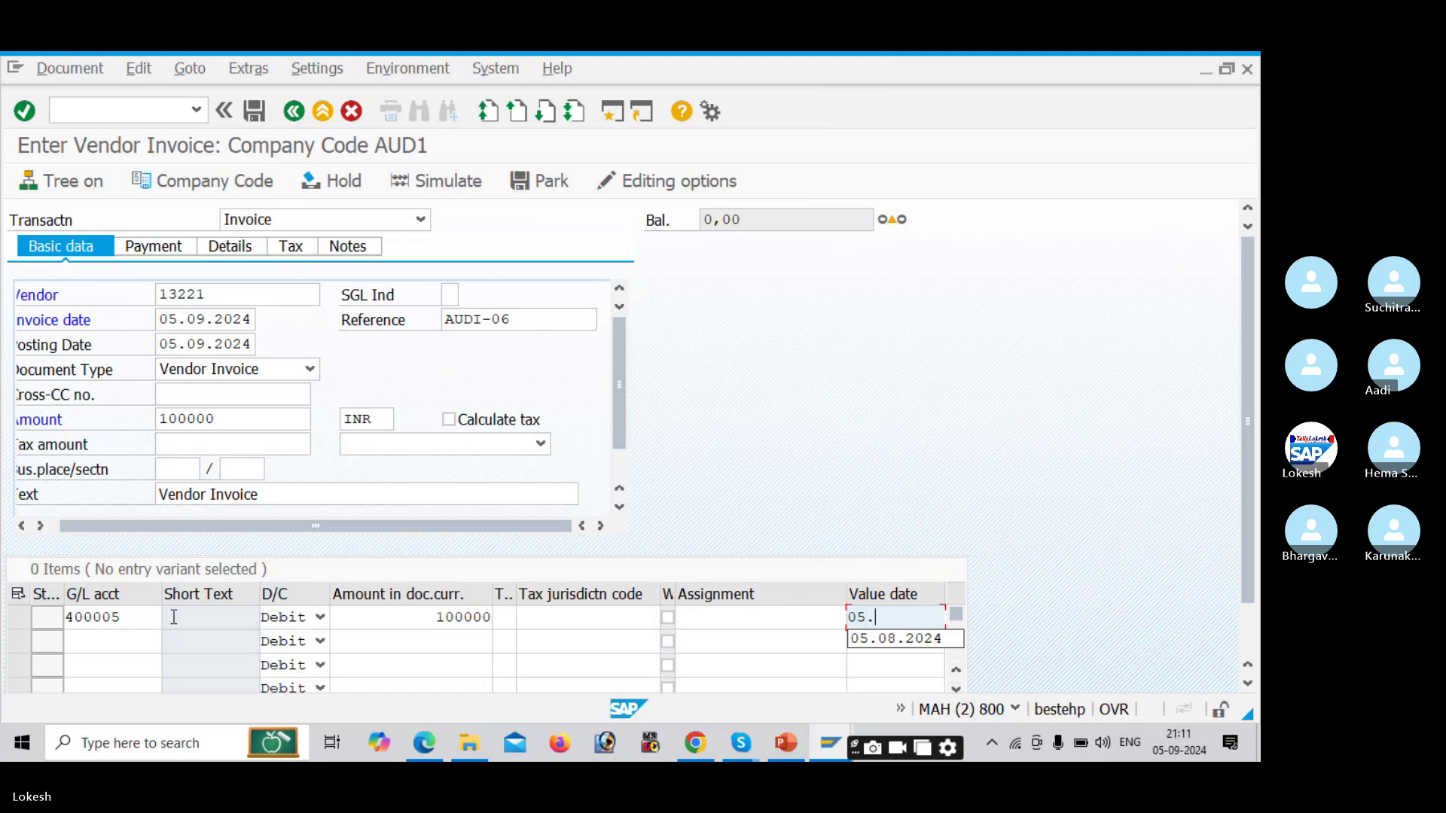
pyautogui.write('09.32')
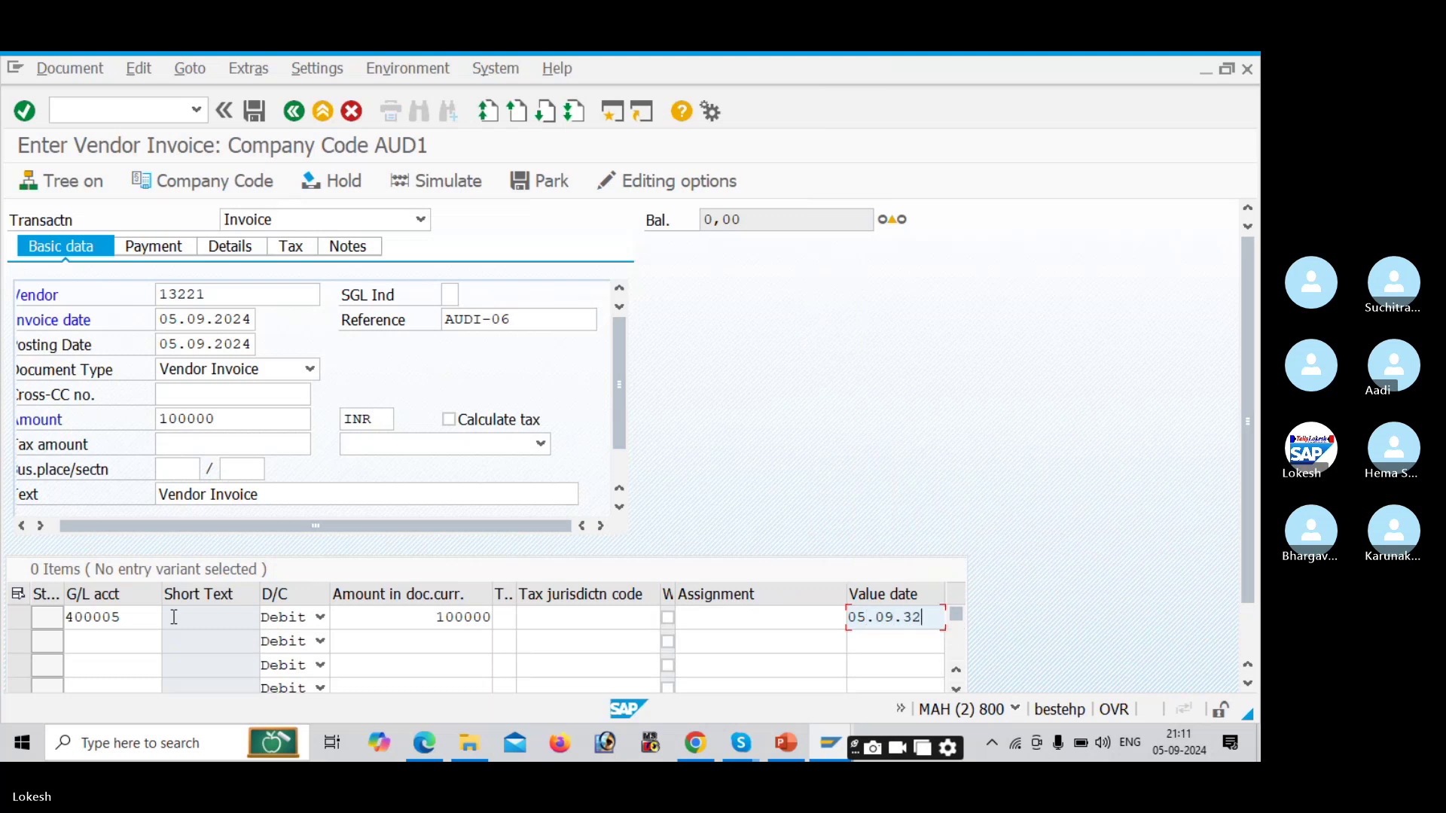
pyautogui.press('BackSpace')
pyautogui.press('BackSpace')
pyautogui.write('2024')
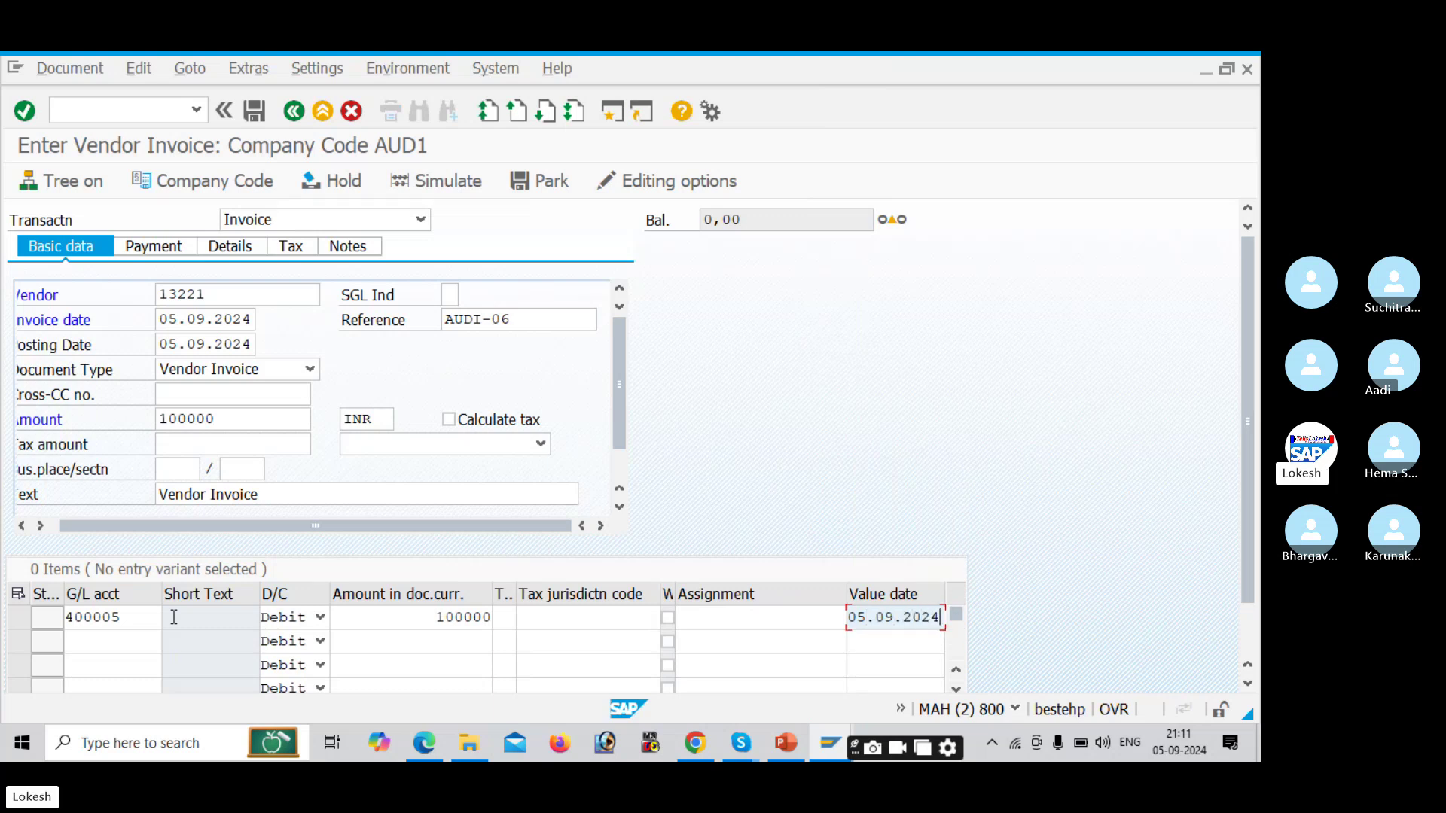
pyautogui.press('Tab')
pyautogui.write('Purchase A/c')
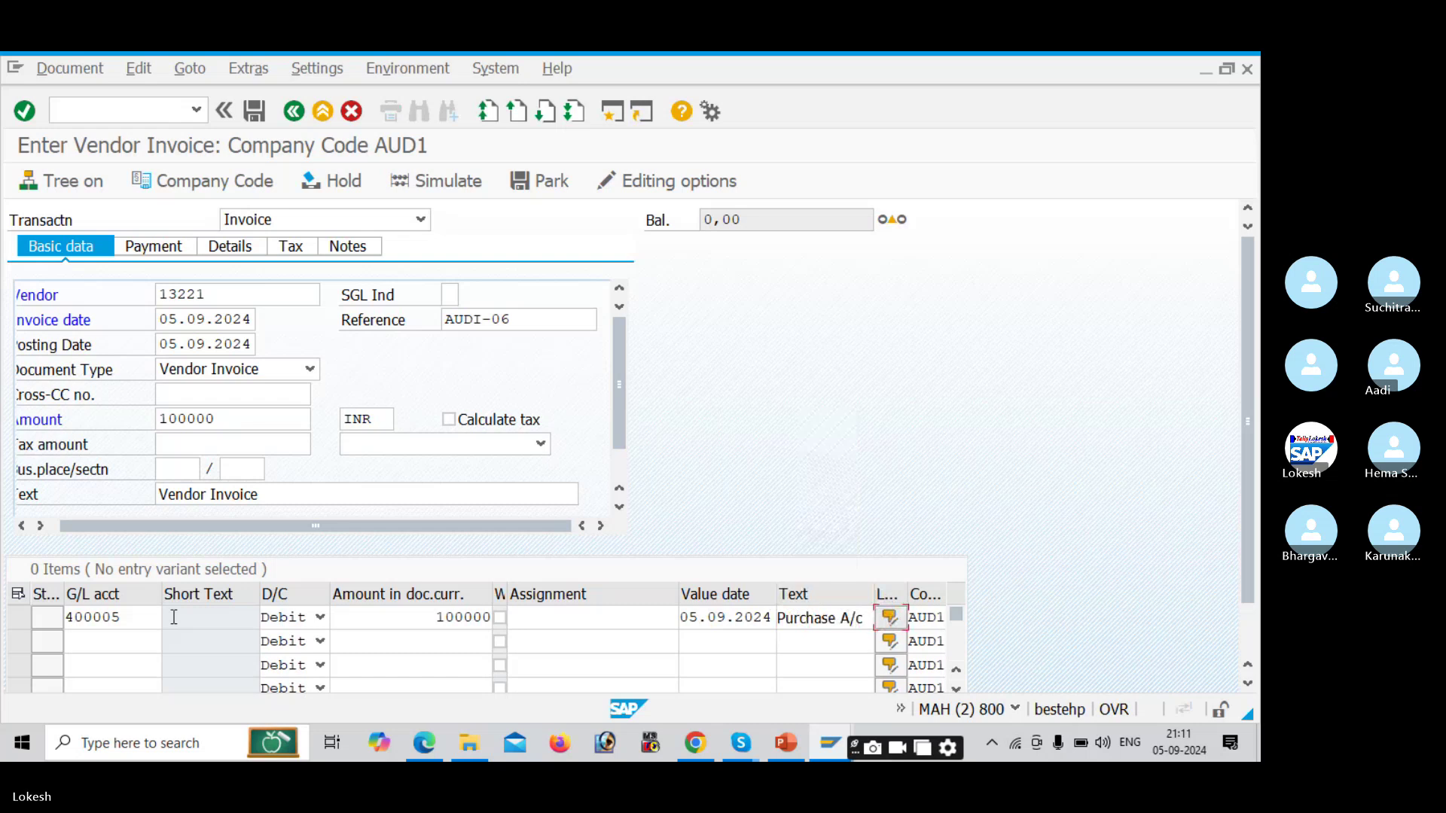
# Step: Acknowledge the down payment notice, close the line item long text dialog, and simulate and post the vendor invoice
pyautogui.press('Return')
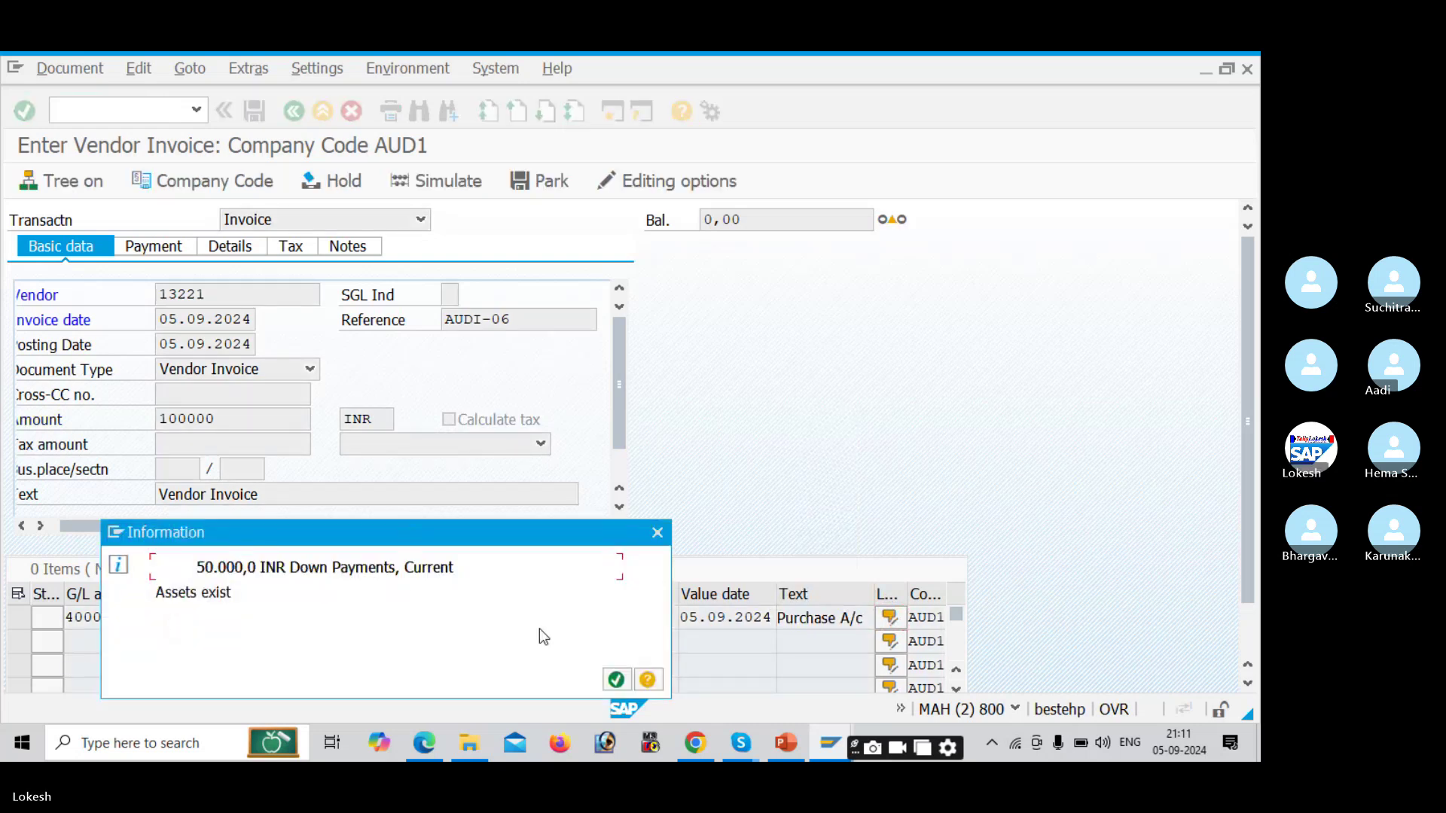
pyautogui.click(616, 680)
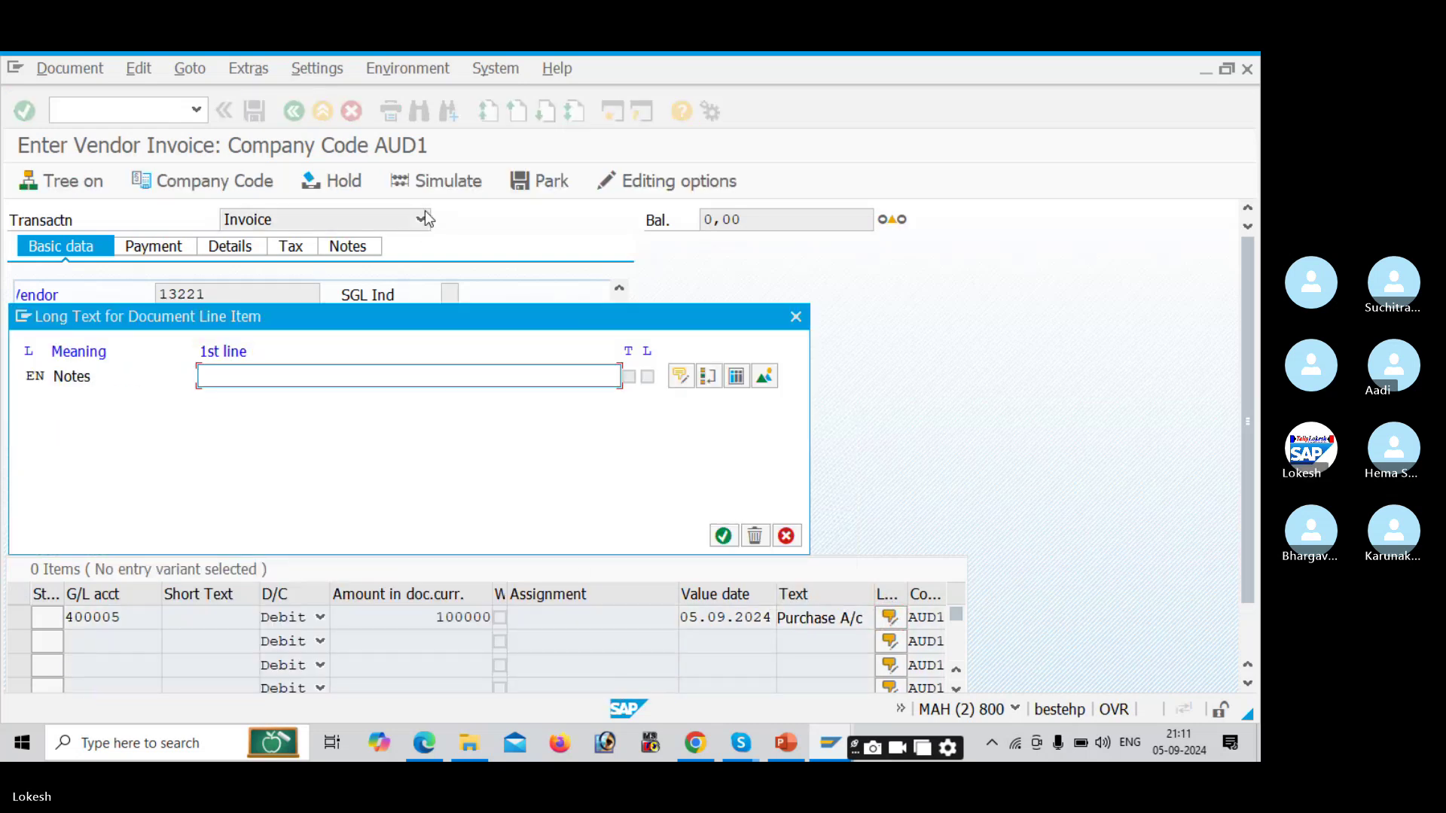
pyautogui.click(798, 323)
pyautogui.click(459, 181)
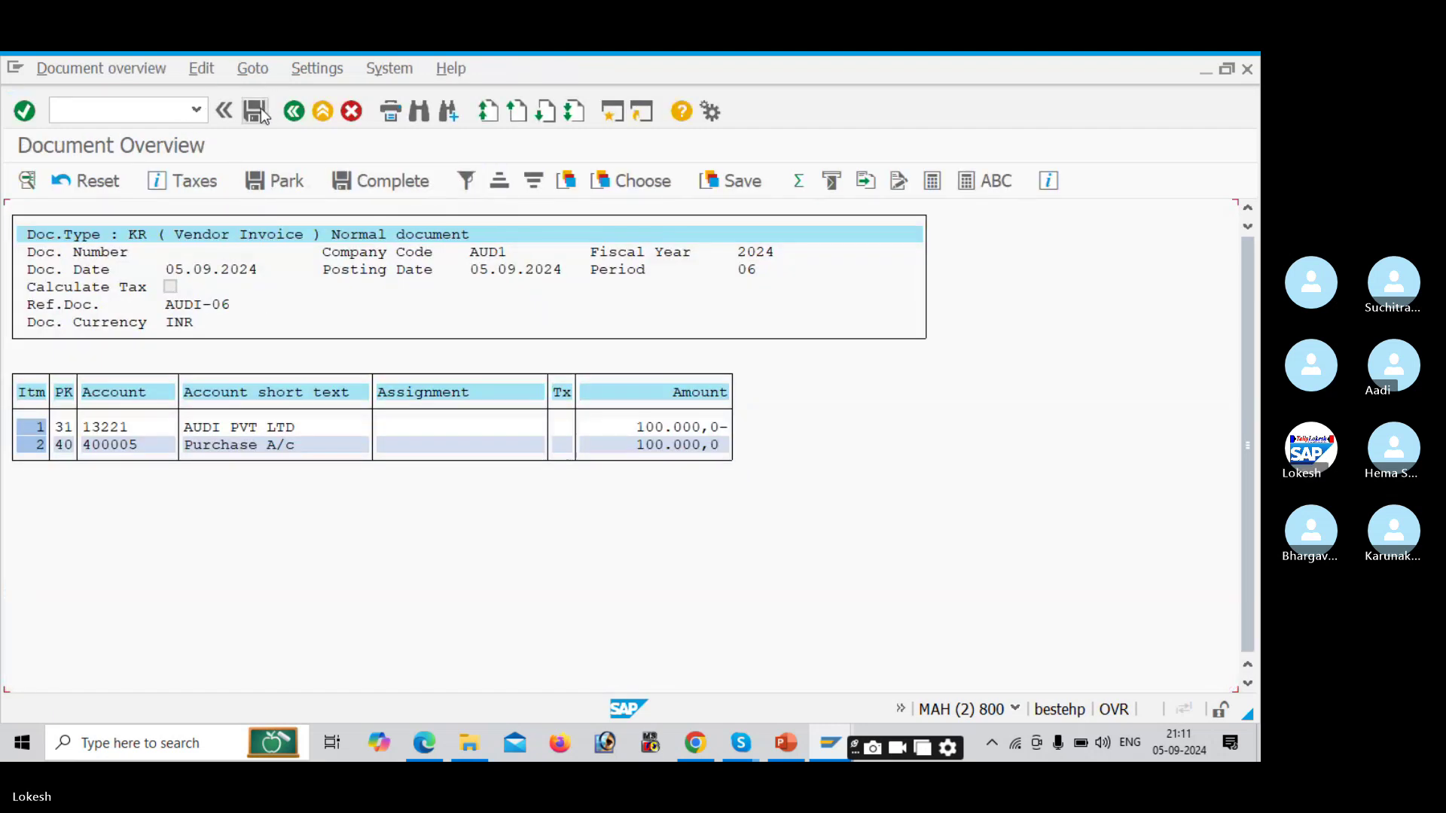
pyautogui.click(260, 113)
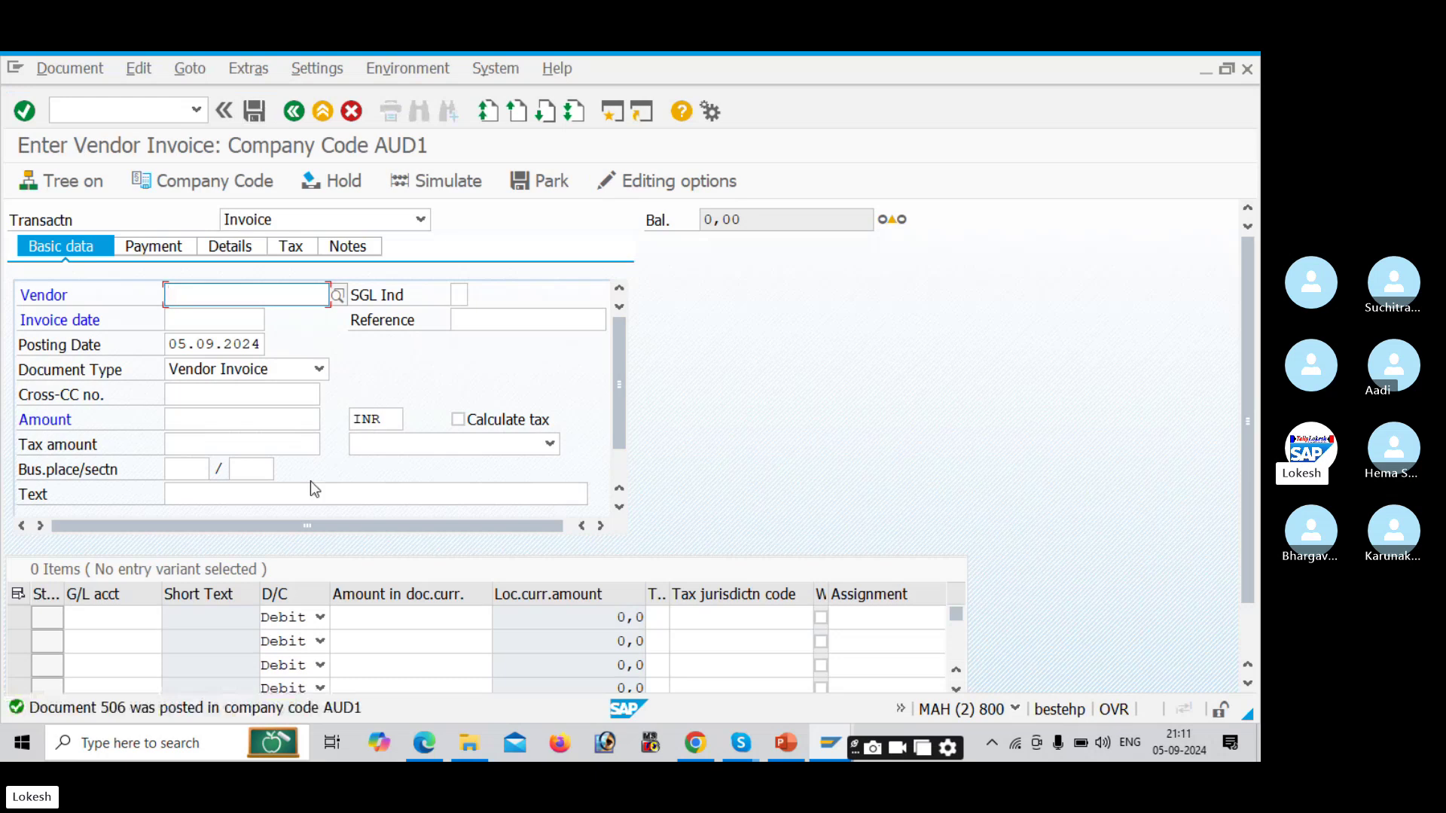
# Step: Switch to the session with the vendor line item display and refresh its list to examine the vendor's open items
pyautogui.hotkey('alt', 'Tab')
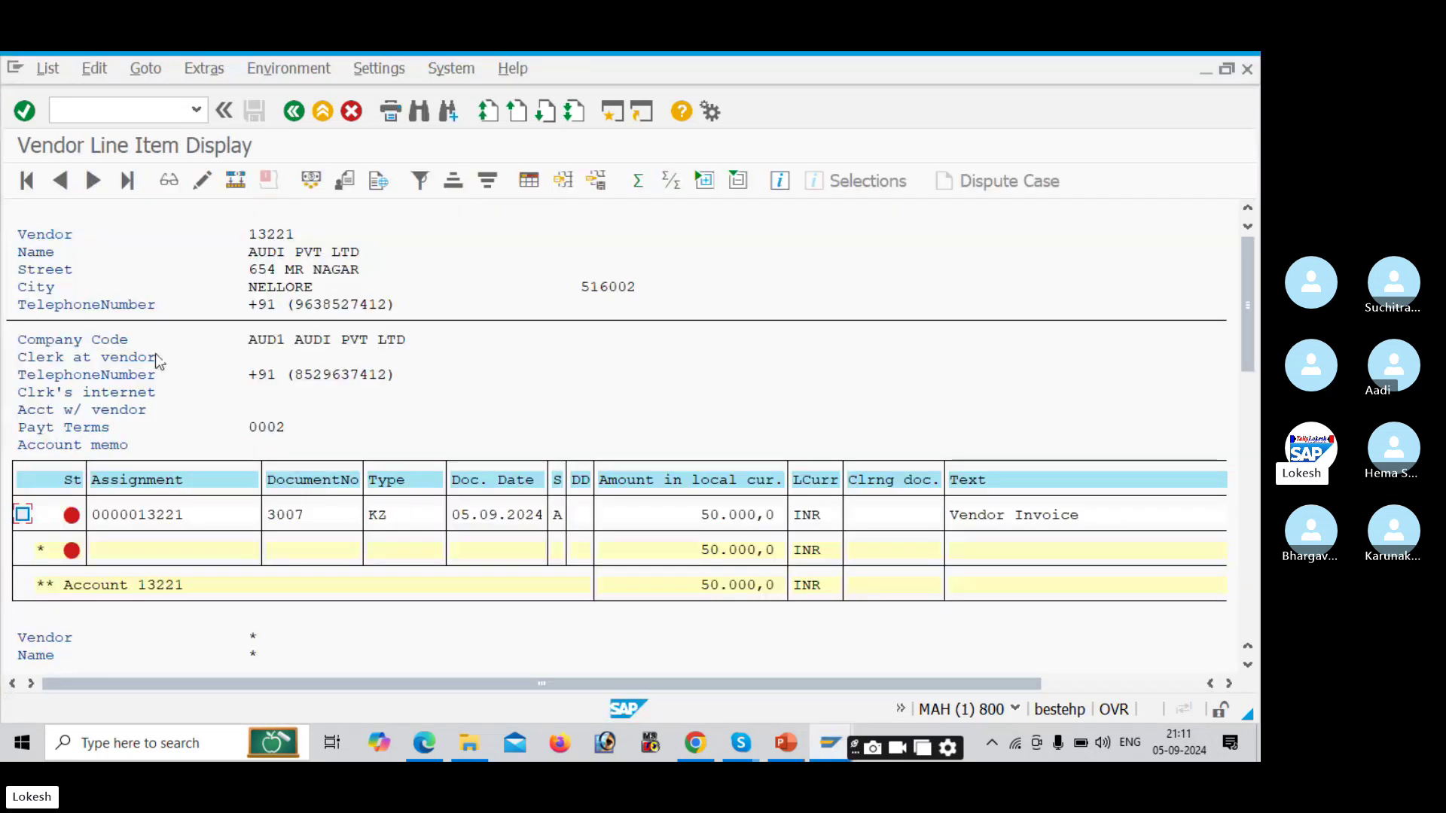
pyautogui.click(48, 68)
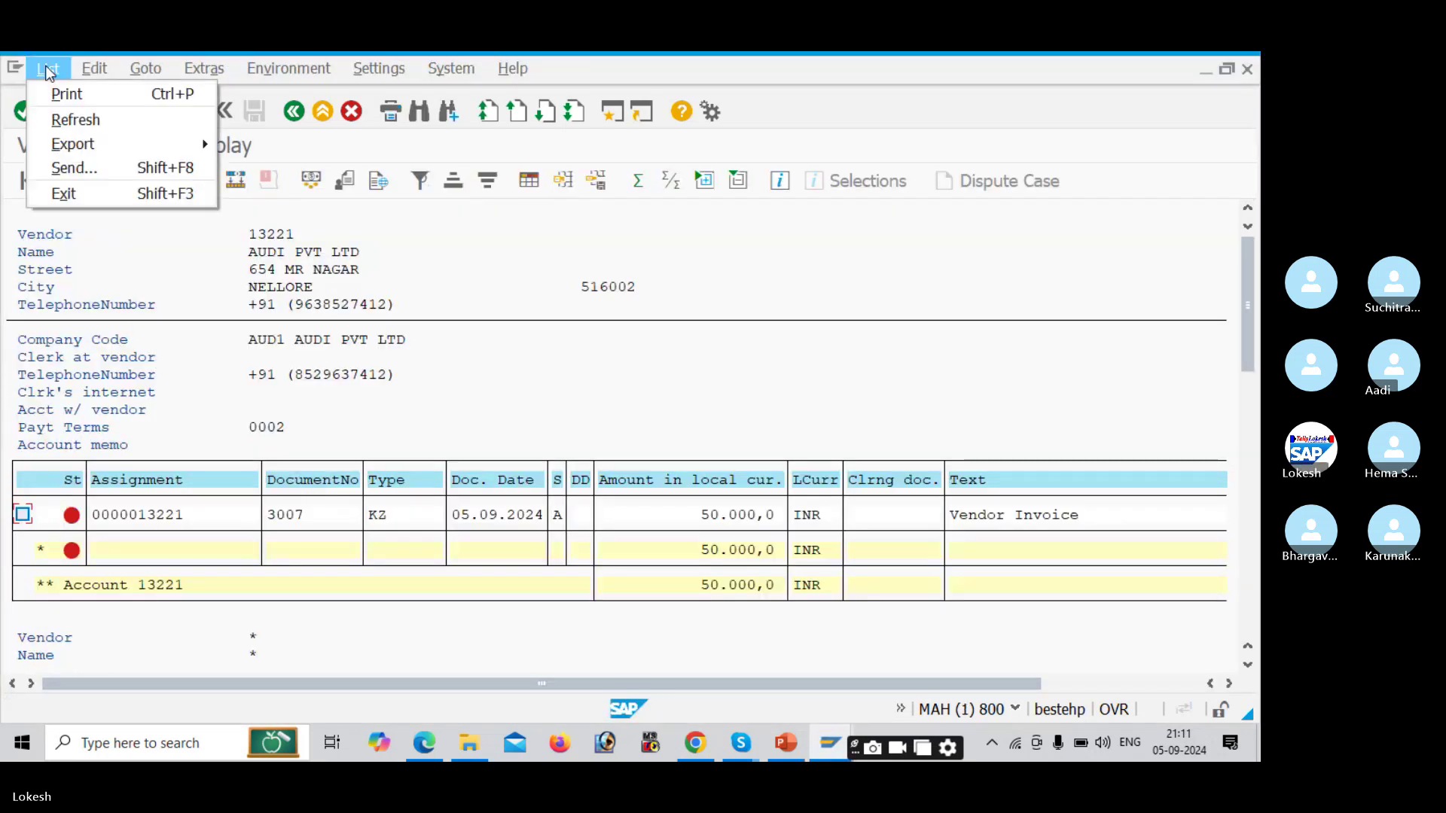
pyautogui.click(76, 120)
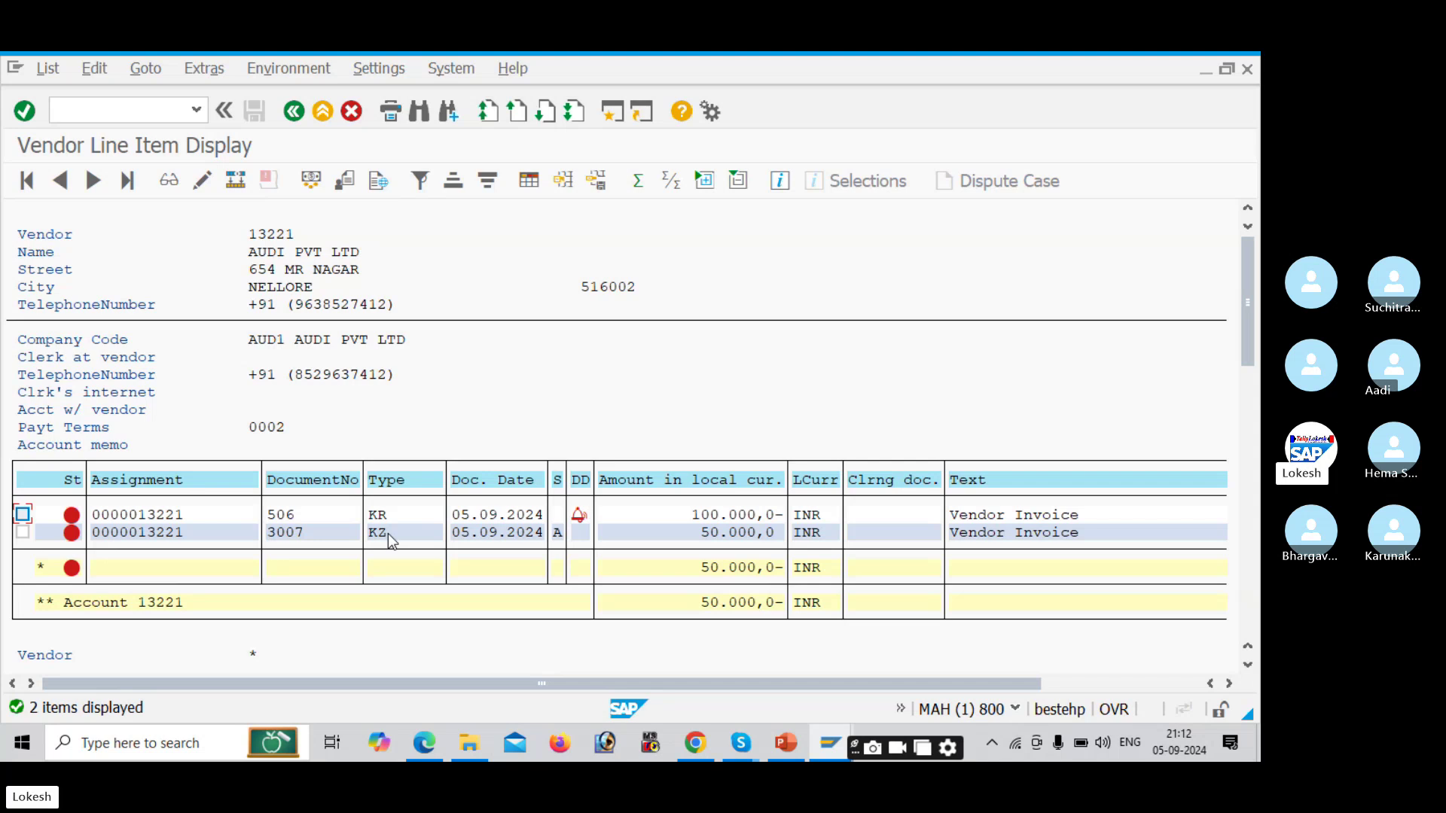
# Step: Check the transfer posting step on the PowerPoint slide, return to the SAP invoice session and open transaction F-54
pyautogui.hotkey('alt', 'Tab')
pyautogui.press('Tab')
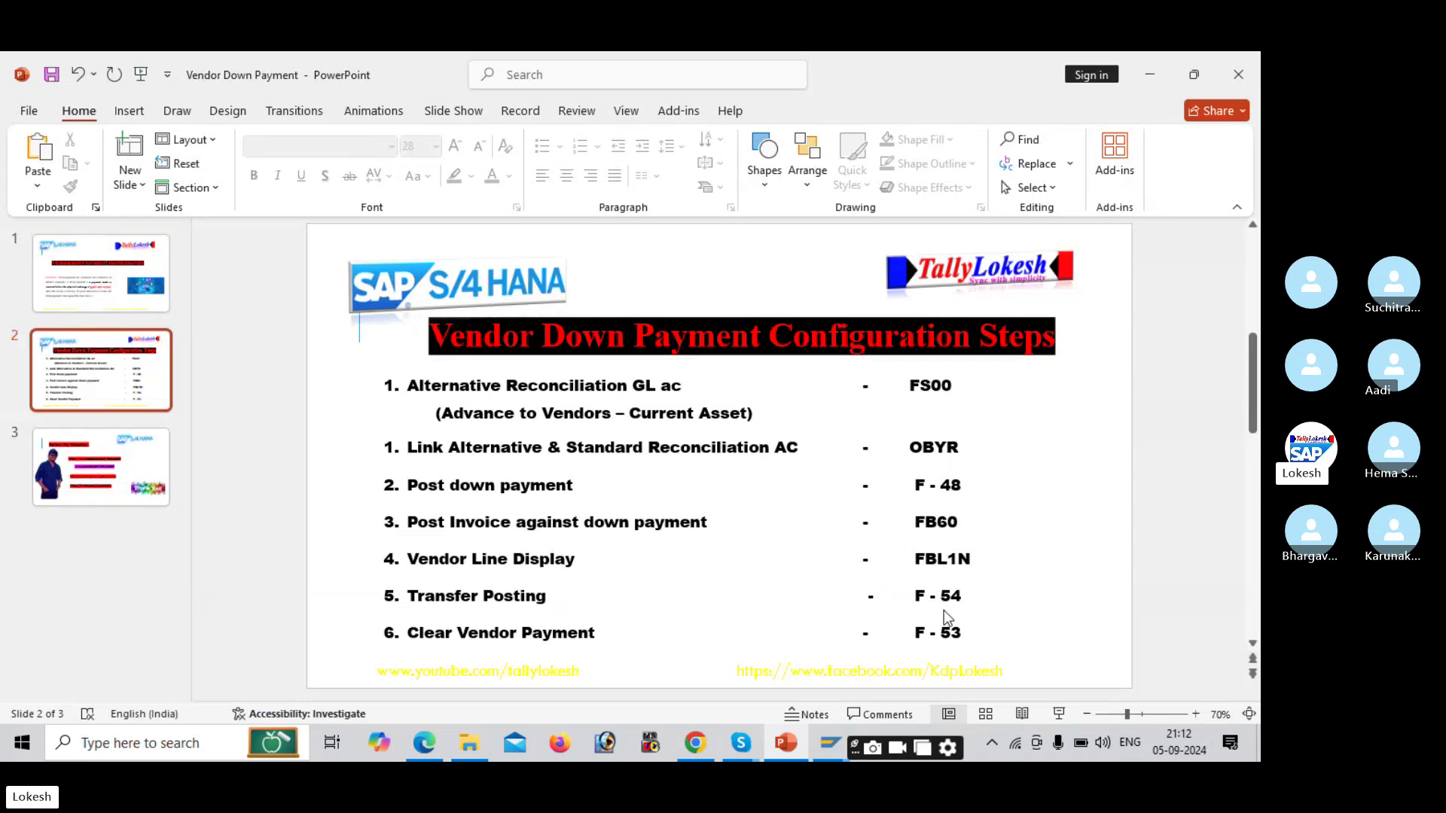
pyautogui.hotkey('alt', 'Tab')
pyautogui.click(111, 119)
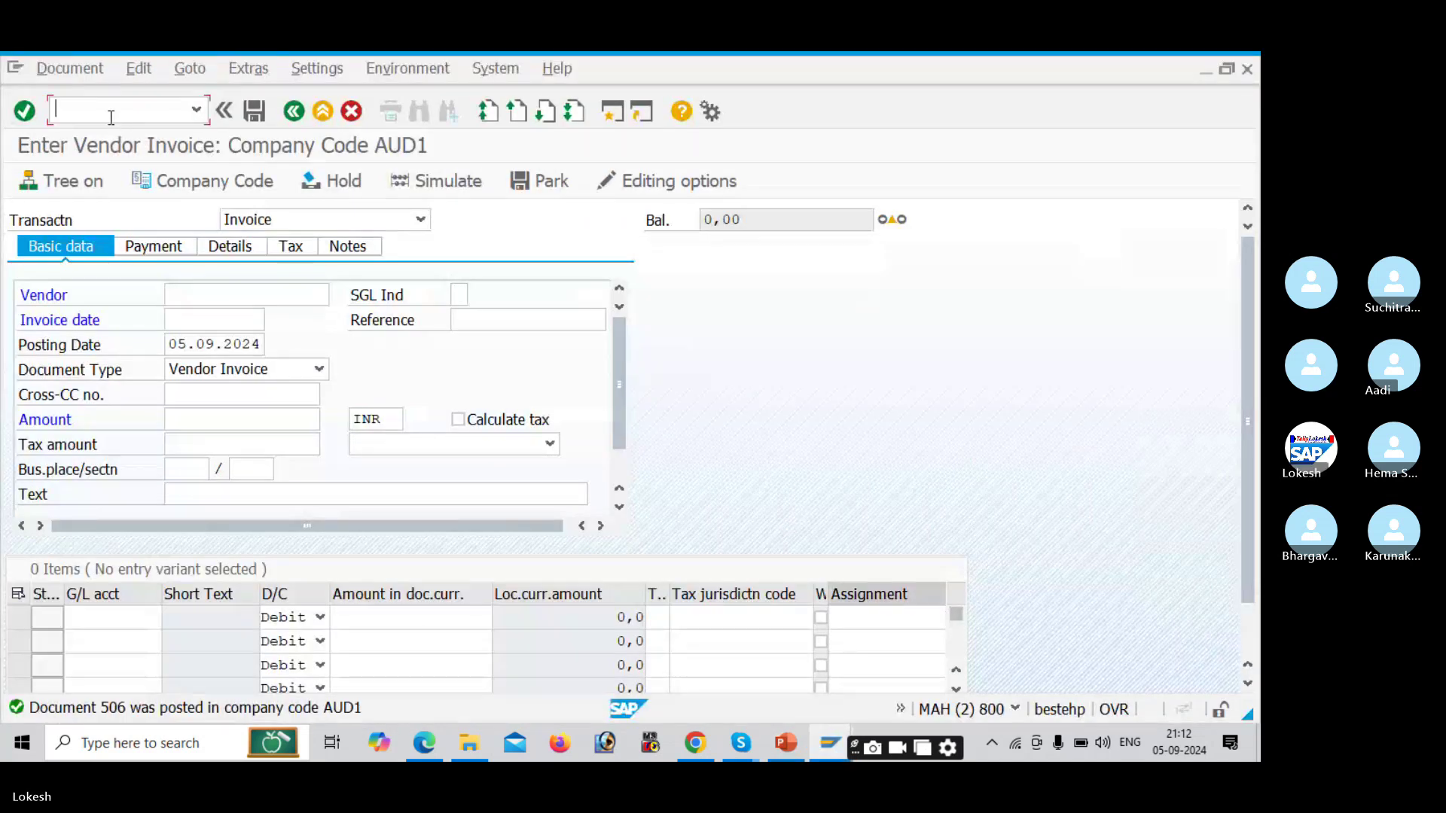
pyautogui.write('/NF-54')
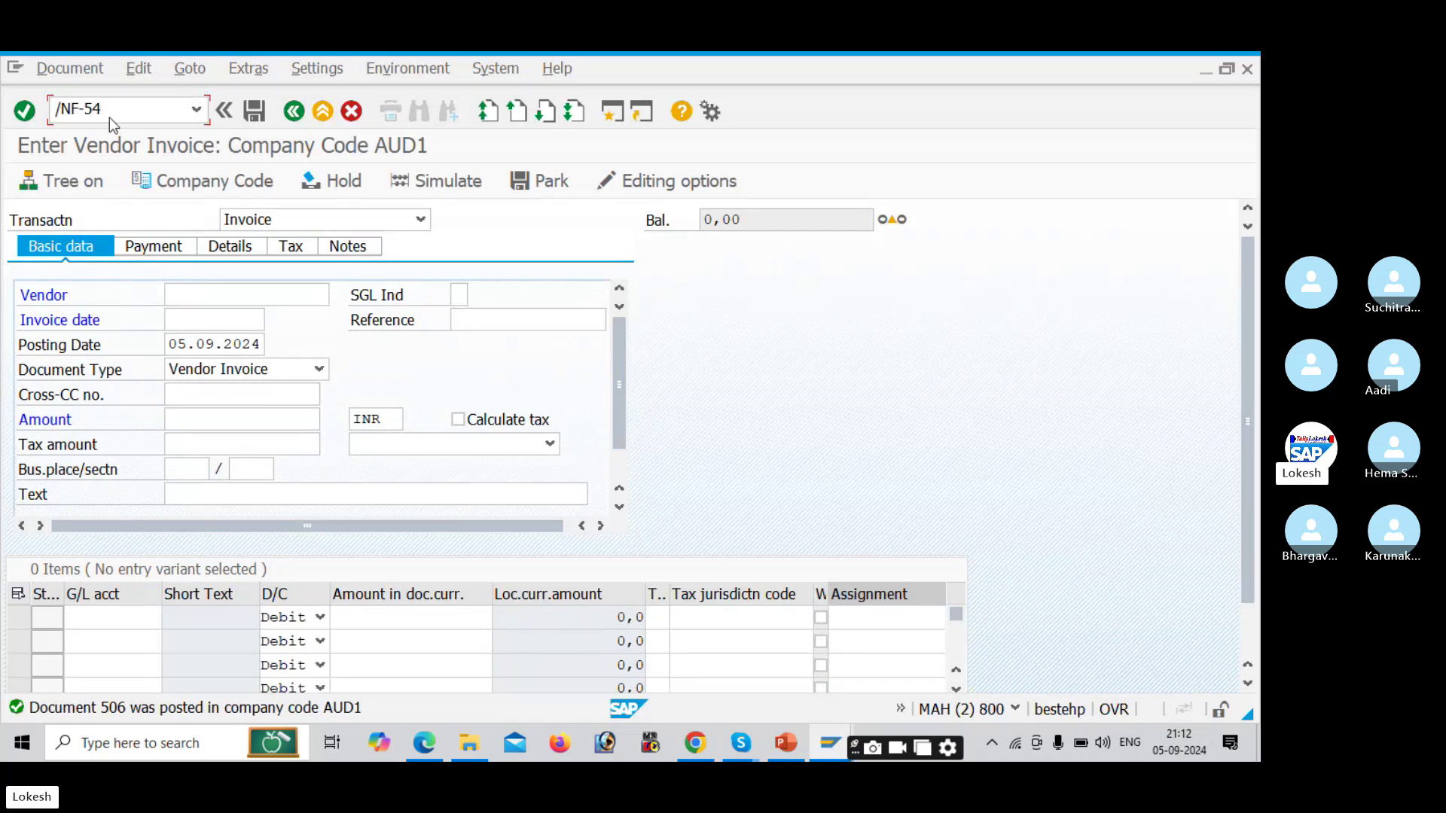
pyautogui.press('Return')
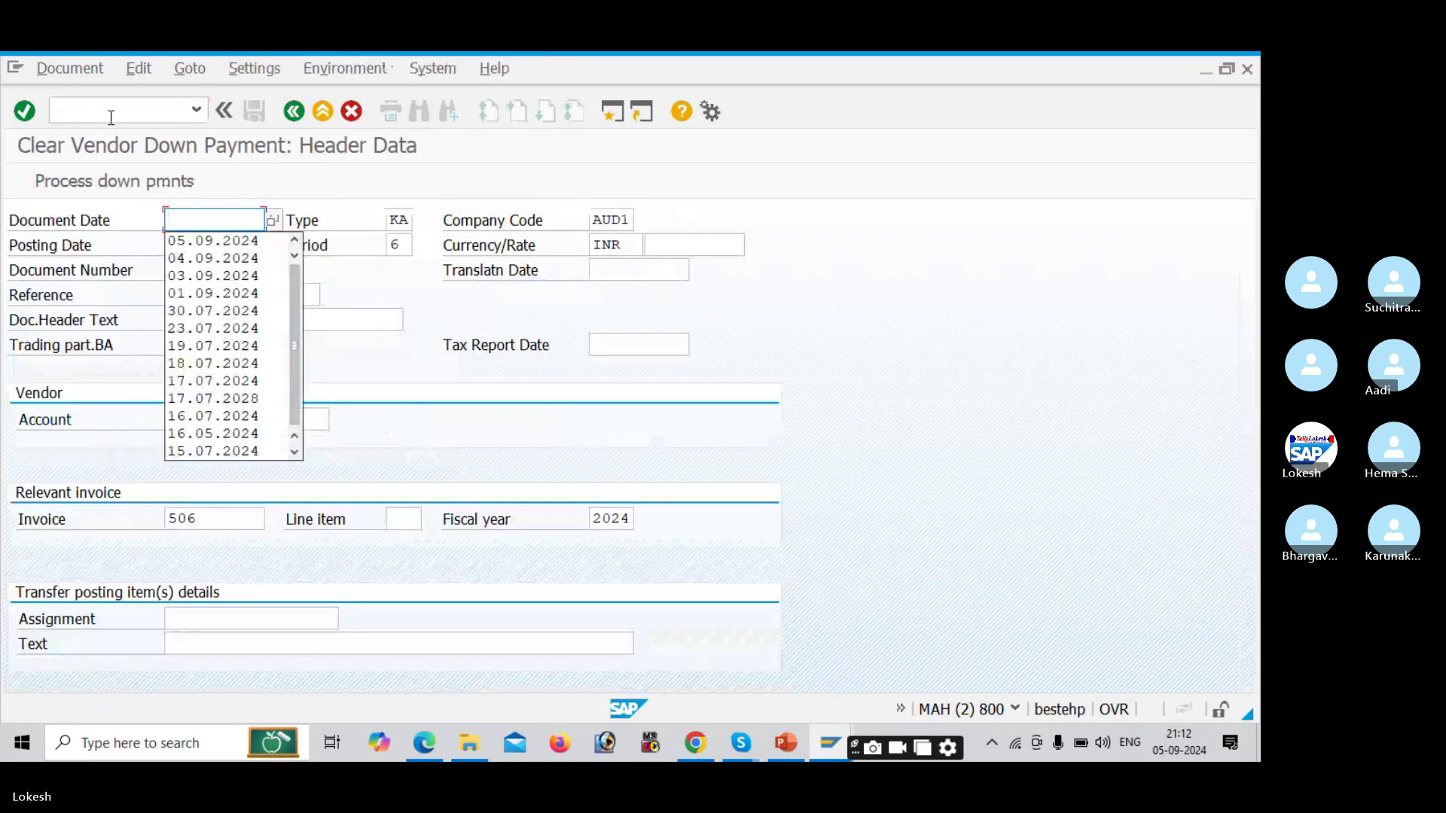
# Step: Set the document date of the vendor down payment clearing to 05.09.2024
pyautogui.press('Down')
pyautogui.press('Tab')
pyautogui.press('Tab')
pyautogui.press('Tab')
pyautogui.press('Tab')
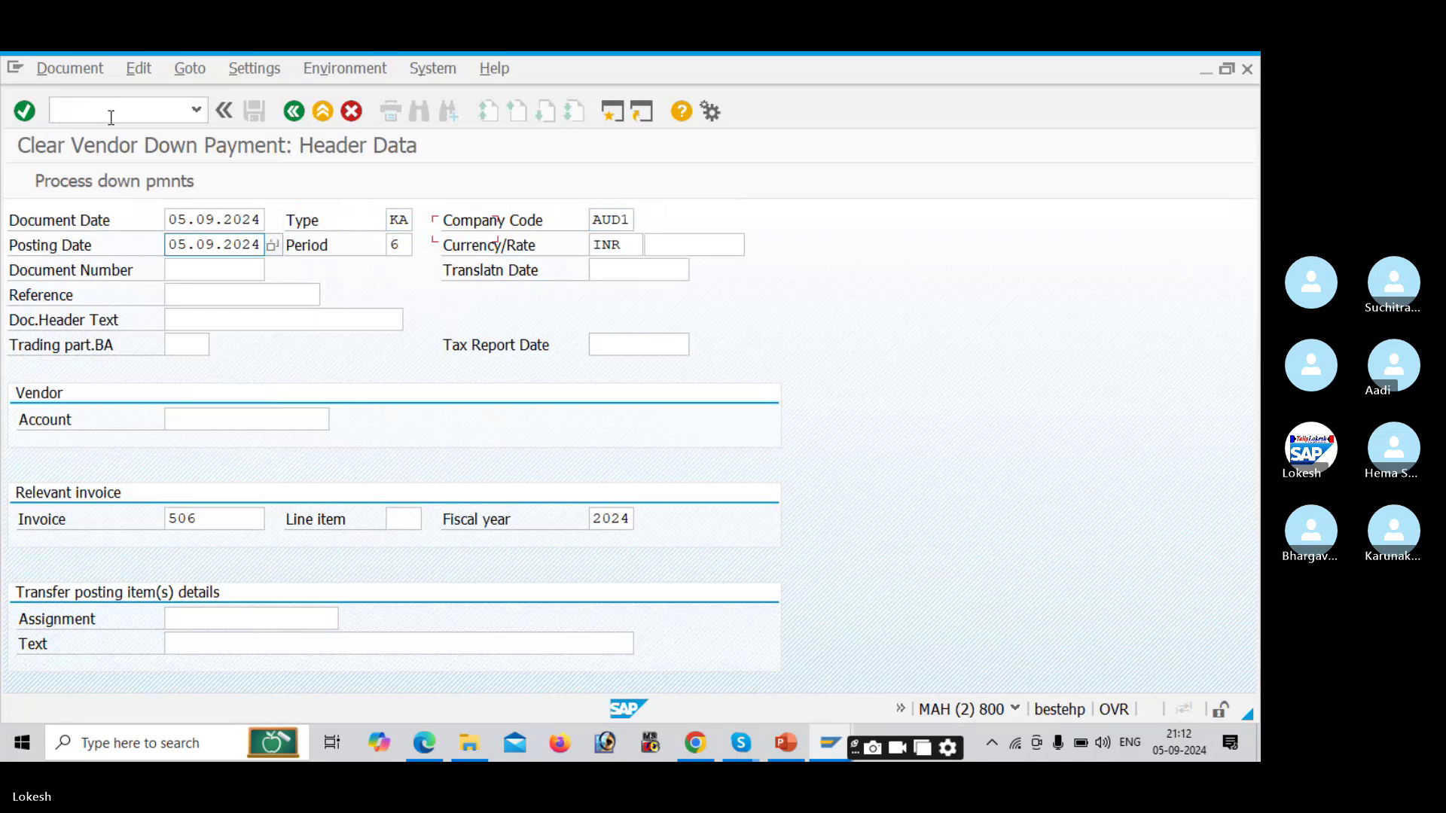
# Step: Enter AUDI-008 as the reference and Vendor Down Payment as the document header text of the clearing
pyautogui.press('Tab')
pyautogui.press('Tab')
pyautogui.press('Tab')
pyautogui.press('Down')
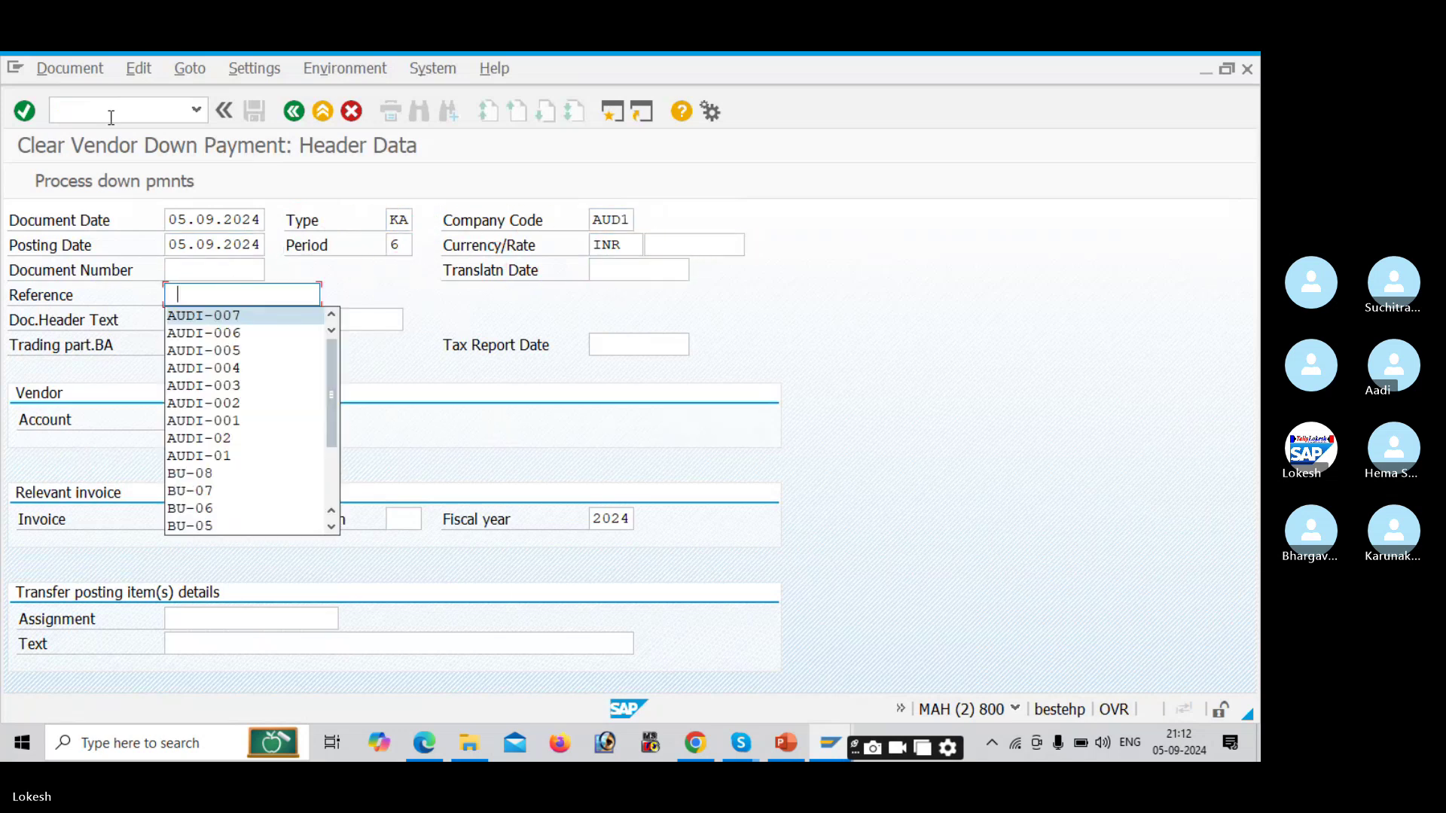
pyautogui.press('Tab')
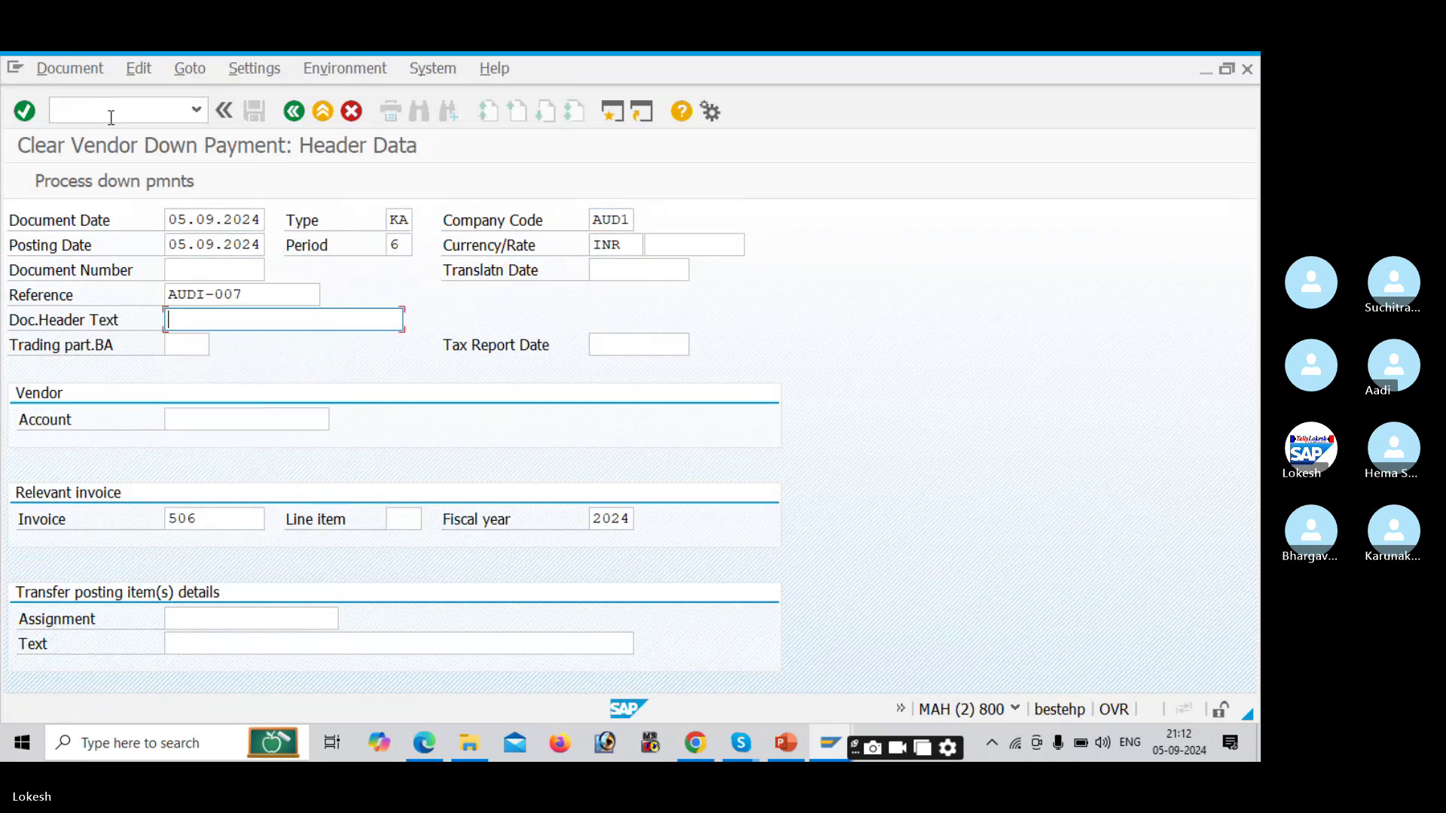
pyautogui.click(267, 296)
pyautogui.press('BackSpace')
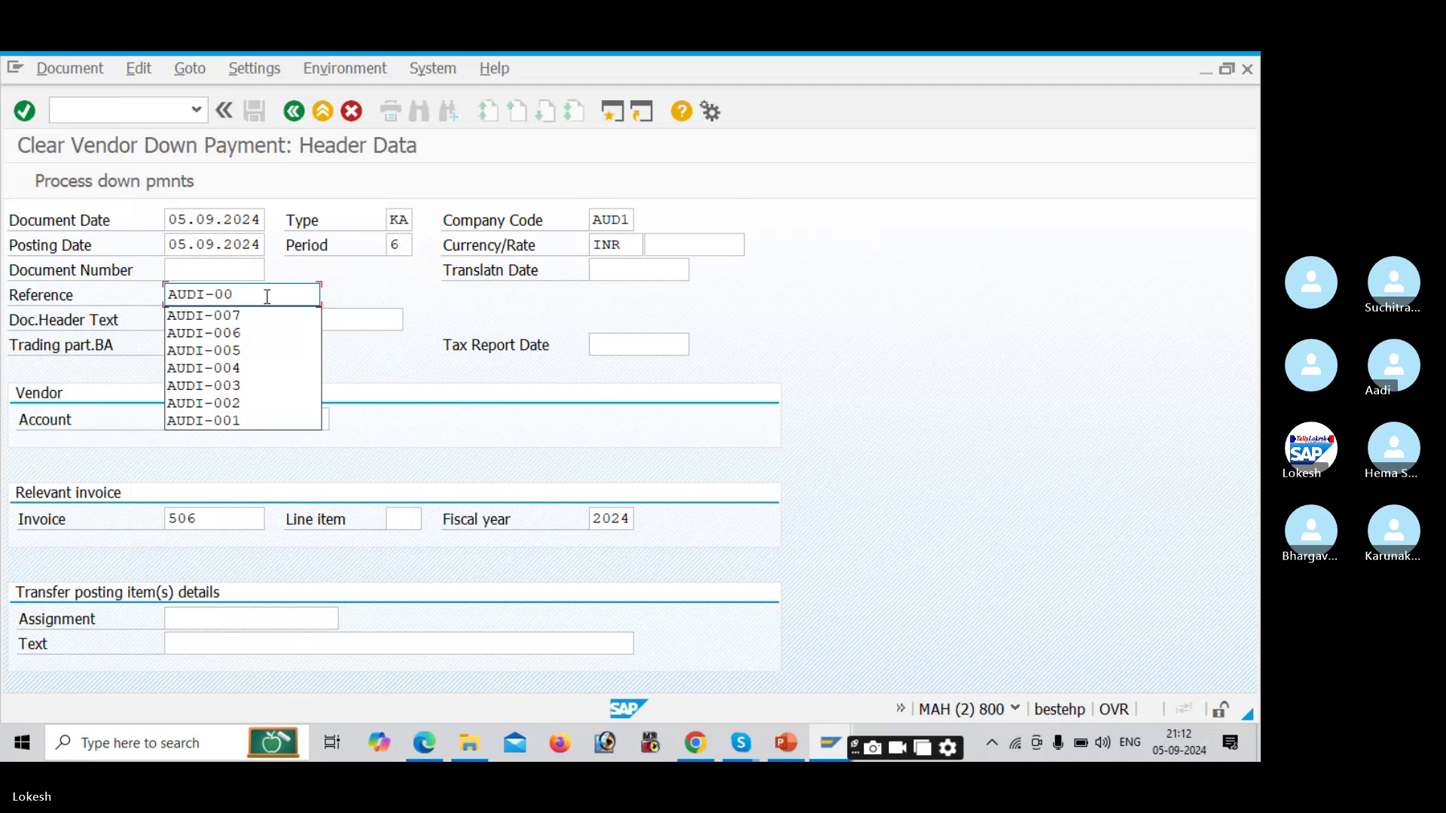
pyautogui.write('8')
pyautogui.press('Tab')
pyautogui.press('Tab')
pyautogui.hotkey('shift', 'Tab')
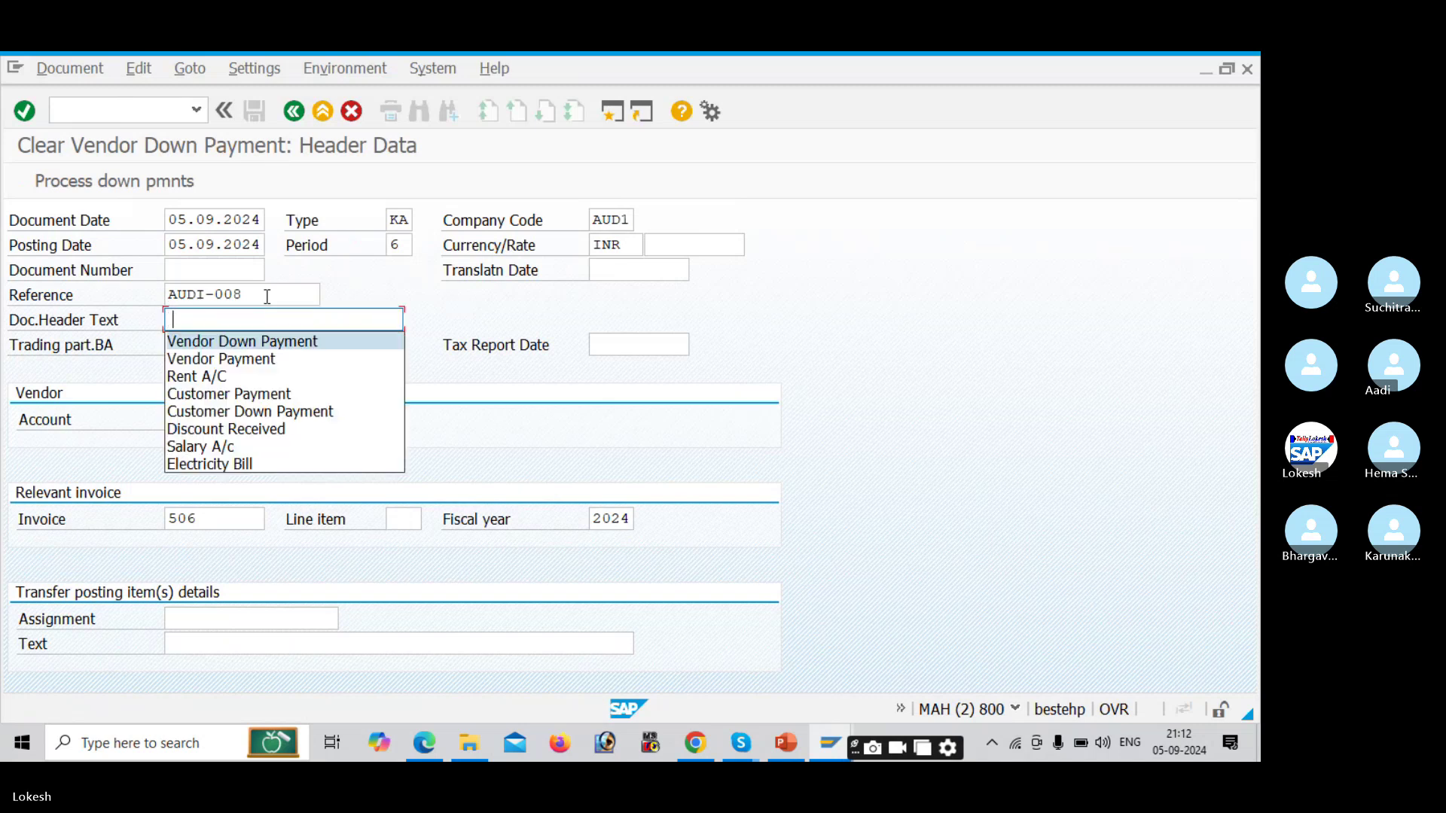
pyautogui.press('Return')
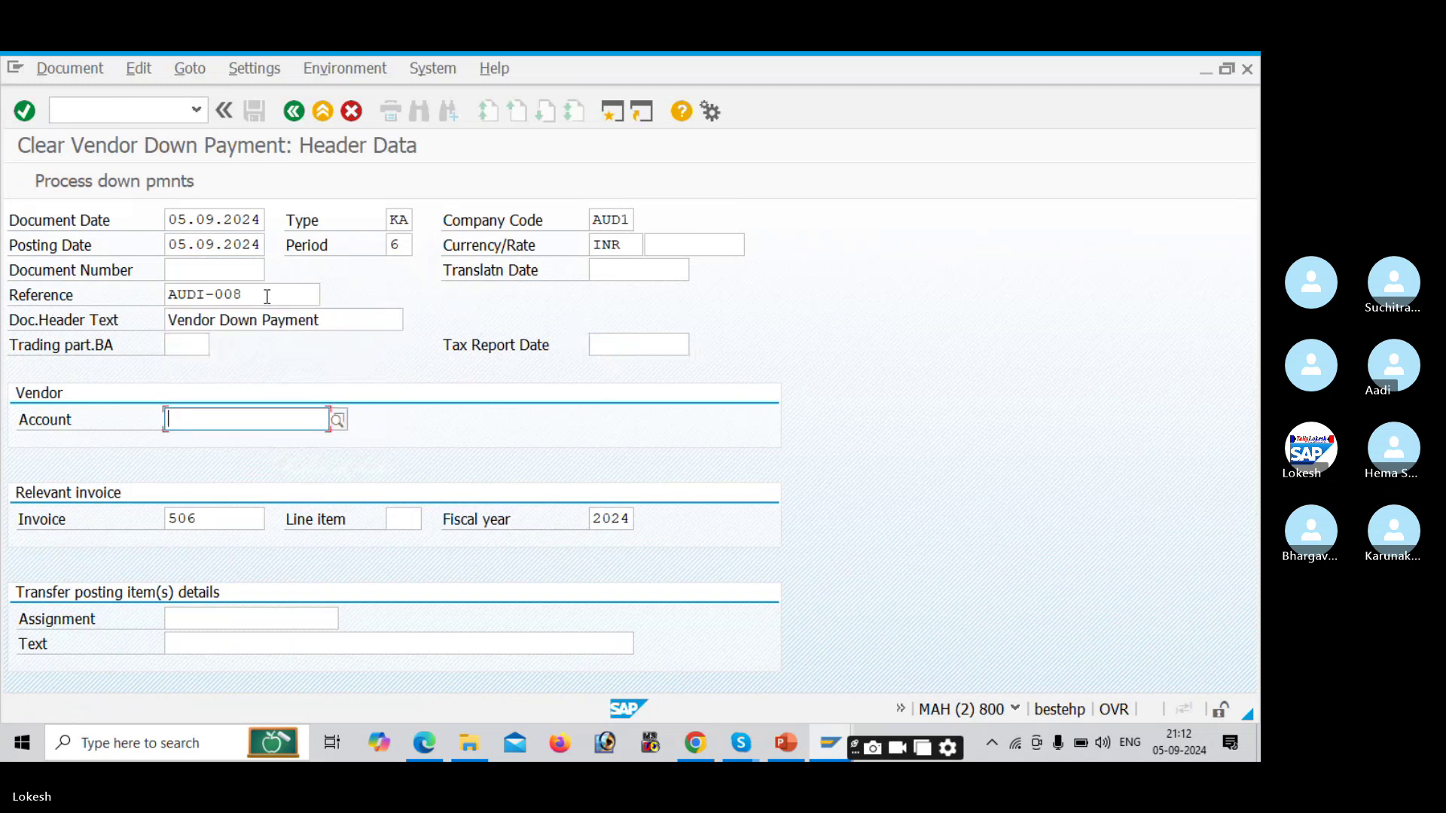
# Step: Pick the vendor's account for the down payment clearing and set the transfer posting text to Vendor Invoice
pyautogui.click(338, 421)
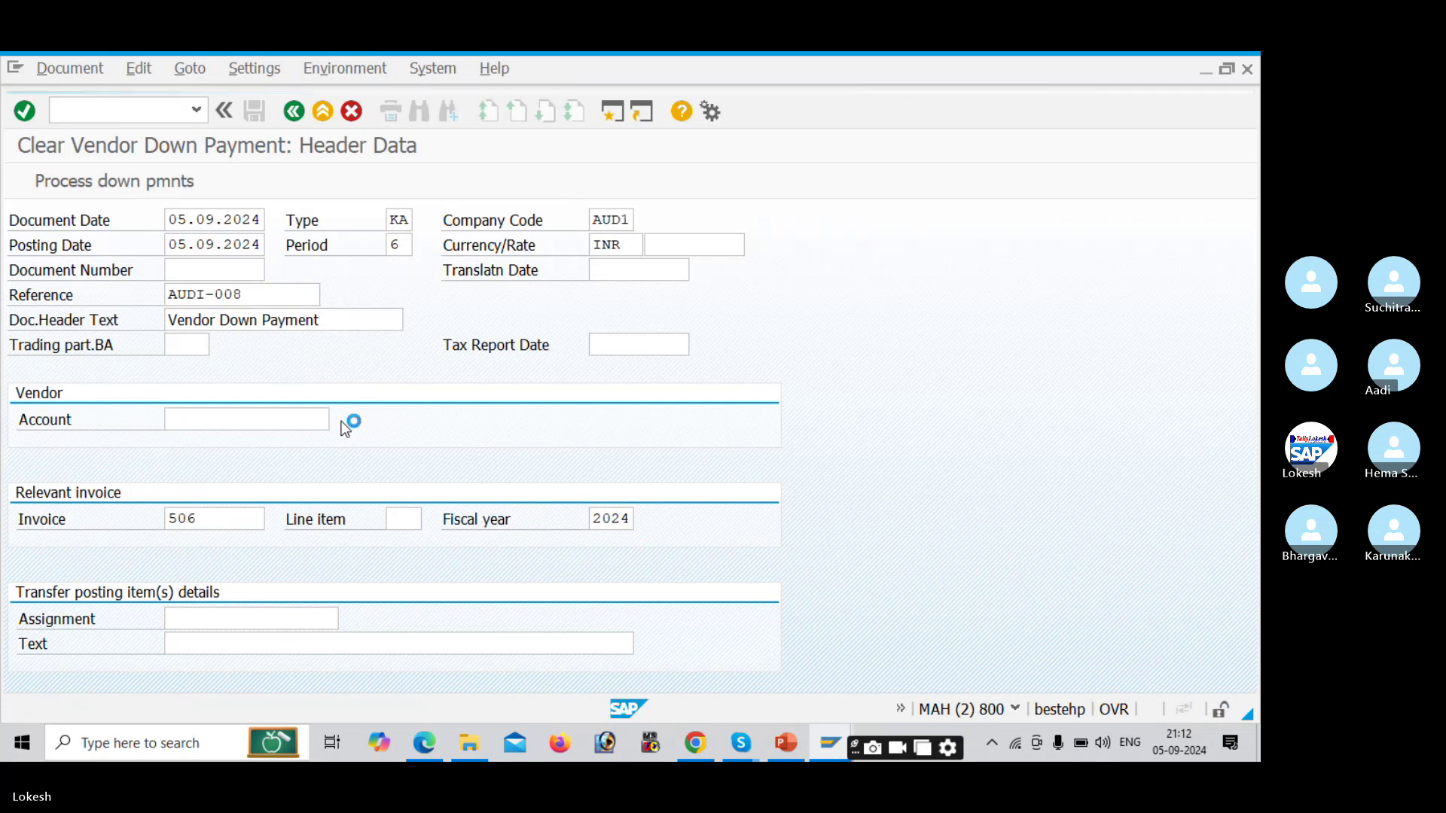
pyautogui.press('Return')
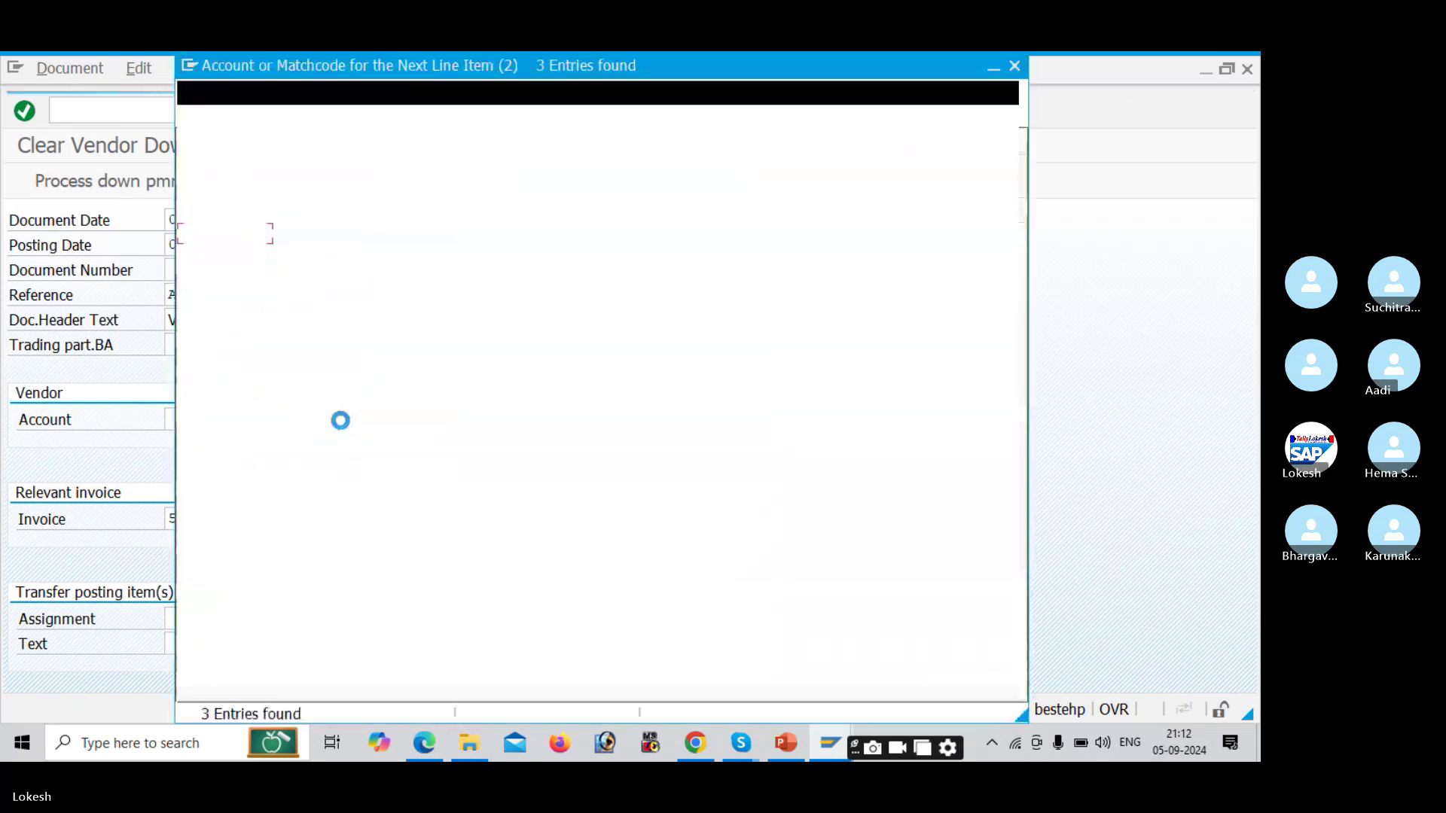
pyautogui.press('Return')
pyautogui.press('Tab')
pyautogui.press('Tab')
pyautogui.press('Tab')
pyautogui.press('Tab')
pyautogui.press('Tab')
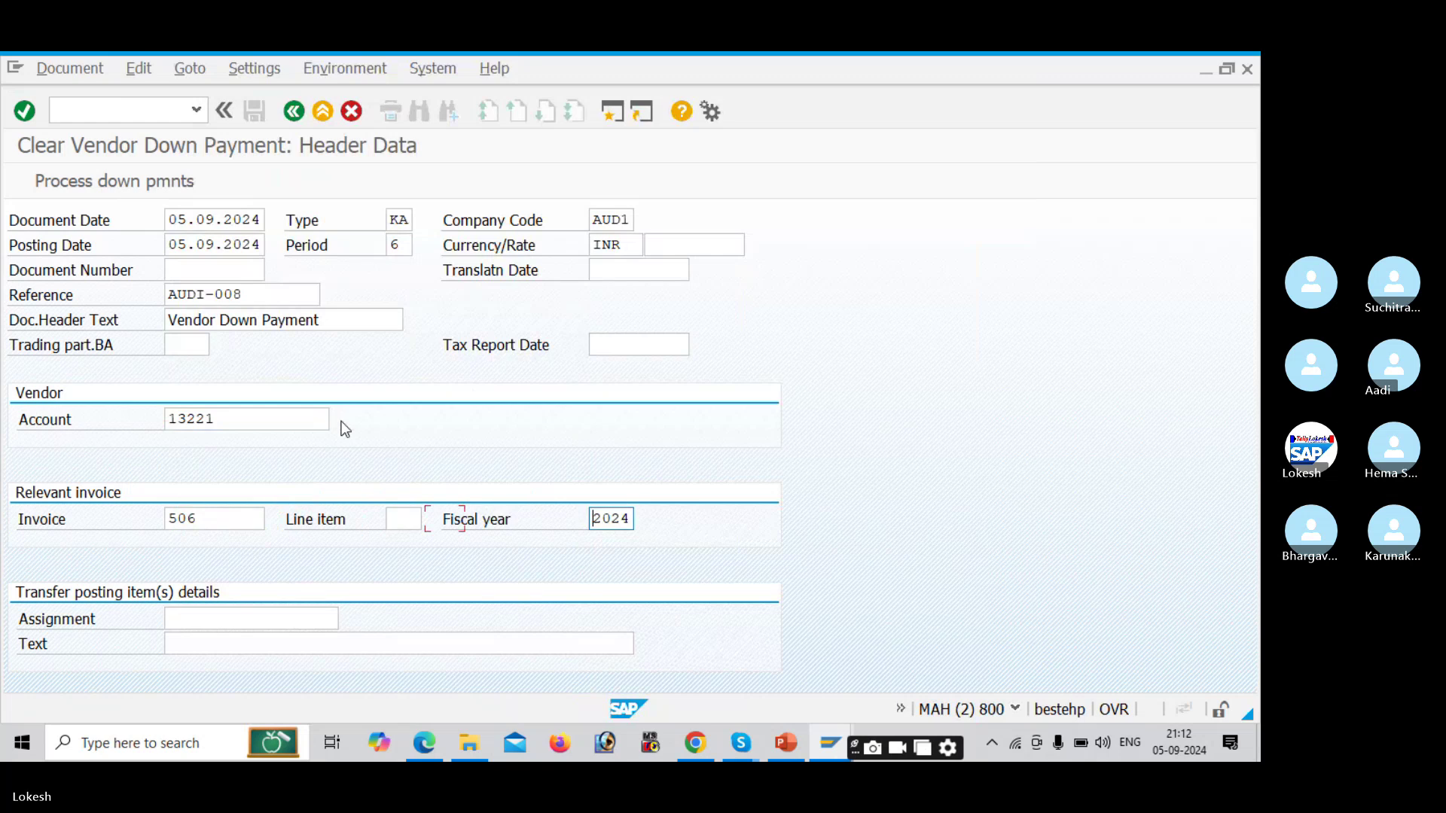
pyautogui.press('Down')
pyautogui.press('Return')
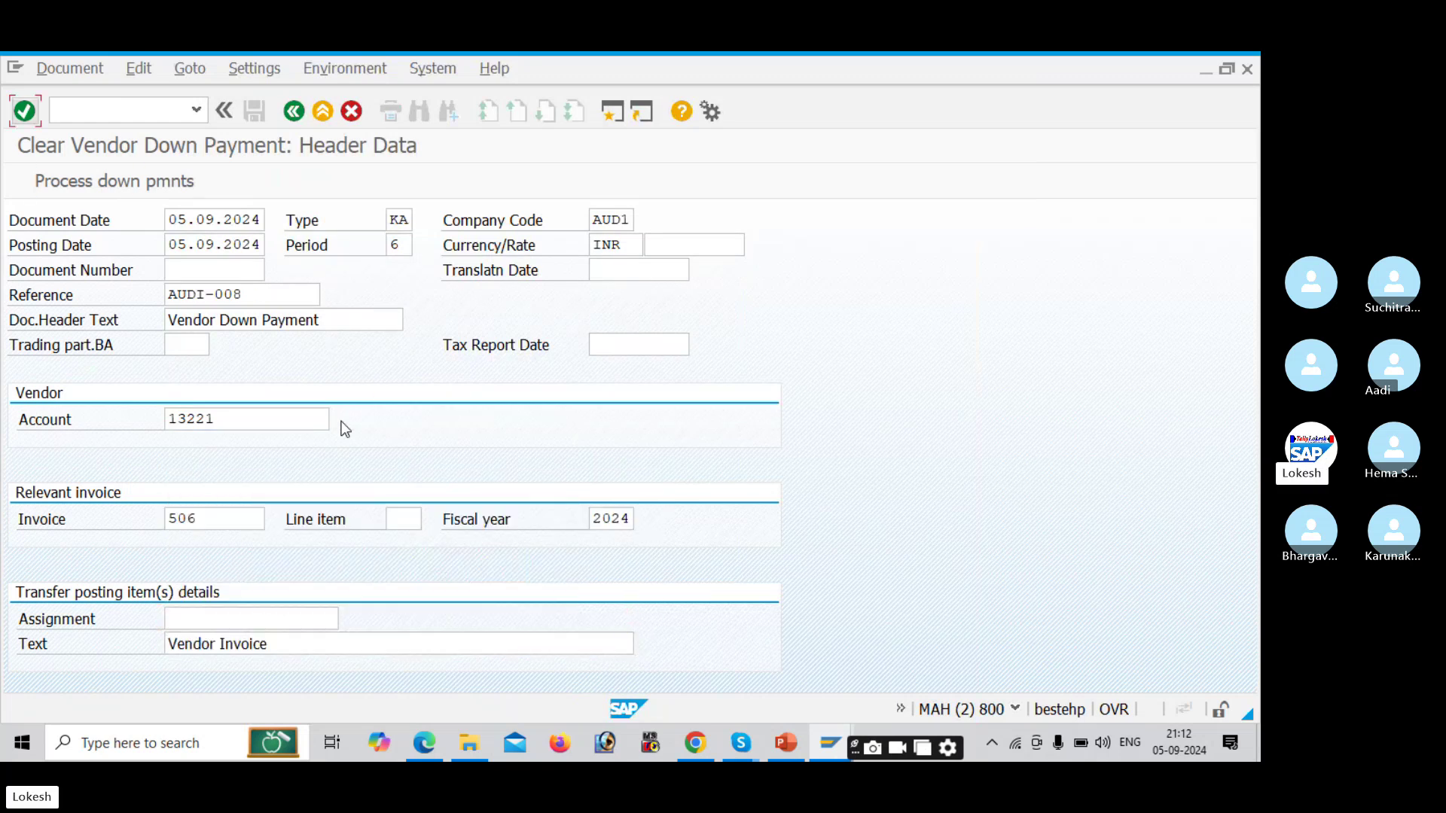
# Step: Try to process the down payments, read the long text of the error message and return to the clearing header
pyautogui.click(148, 181)
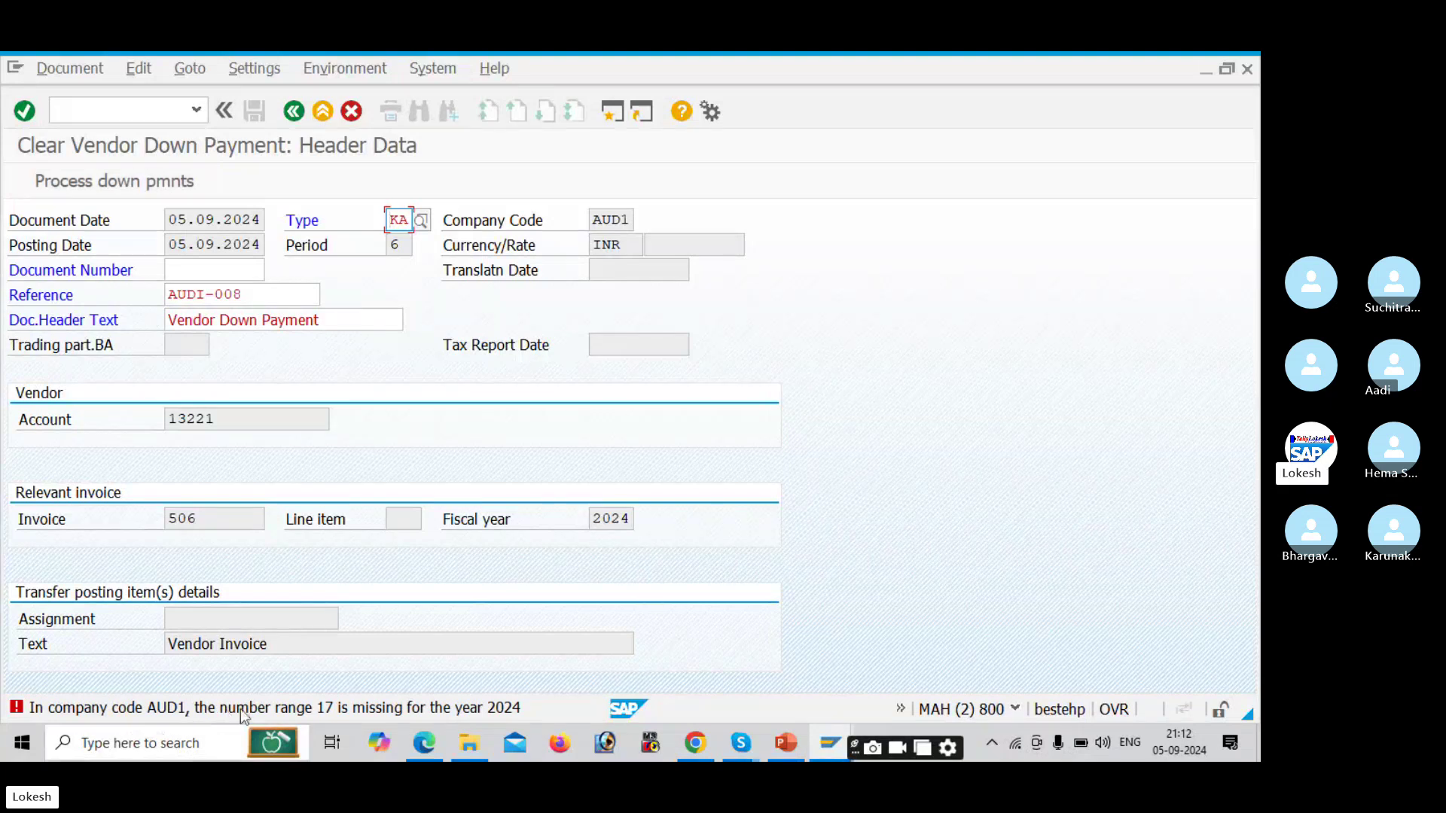
pyautogui.doubleClick(373, 715)
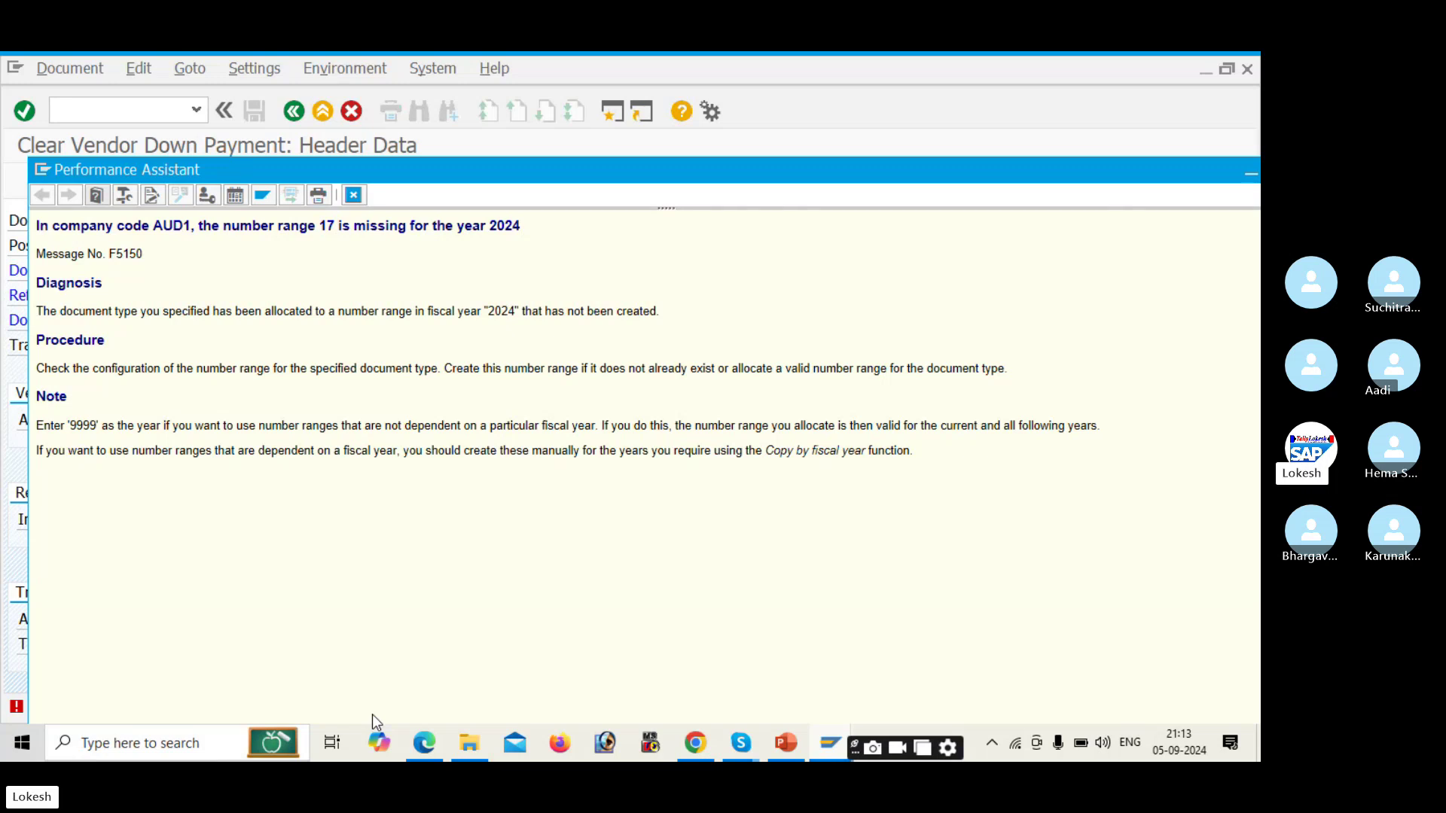
pyautogui.hotkey('alt', 'Tab')
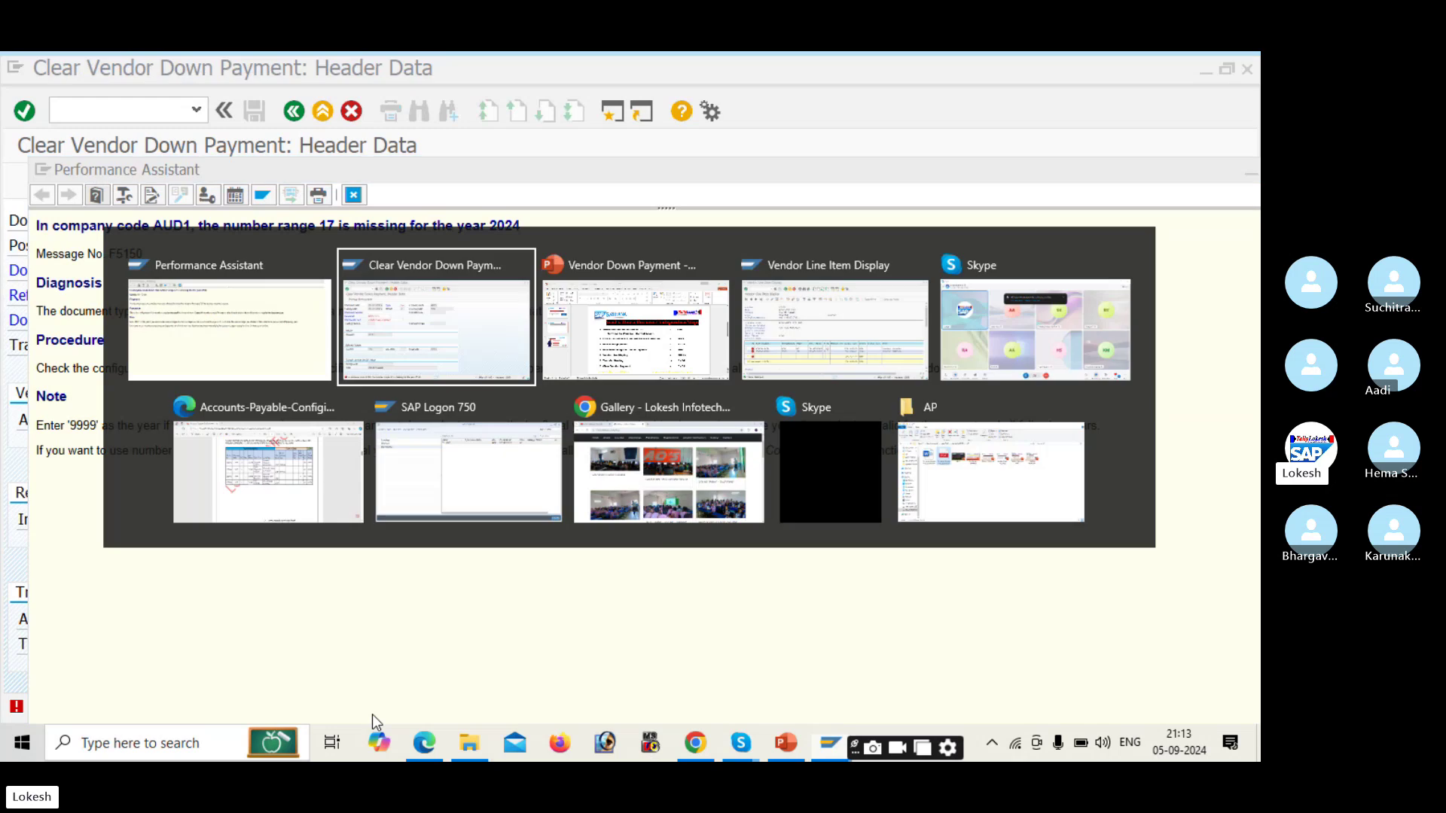
pyautogui.hotkey('alt', 'Tab')
pyautogui.hotkey('alt', 'Tab')
pyautogui.hotkey('alt', 'Tab')
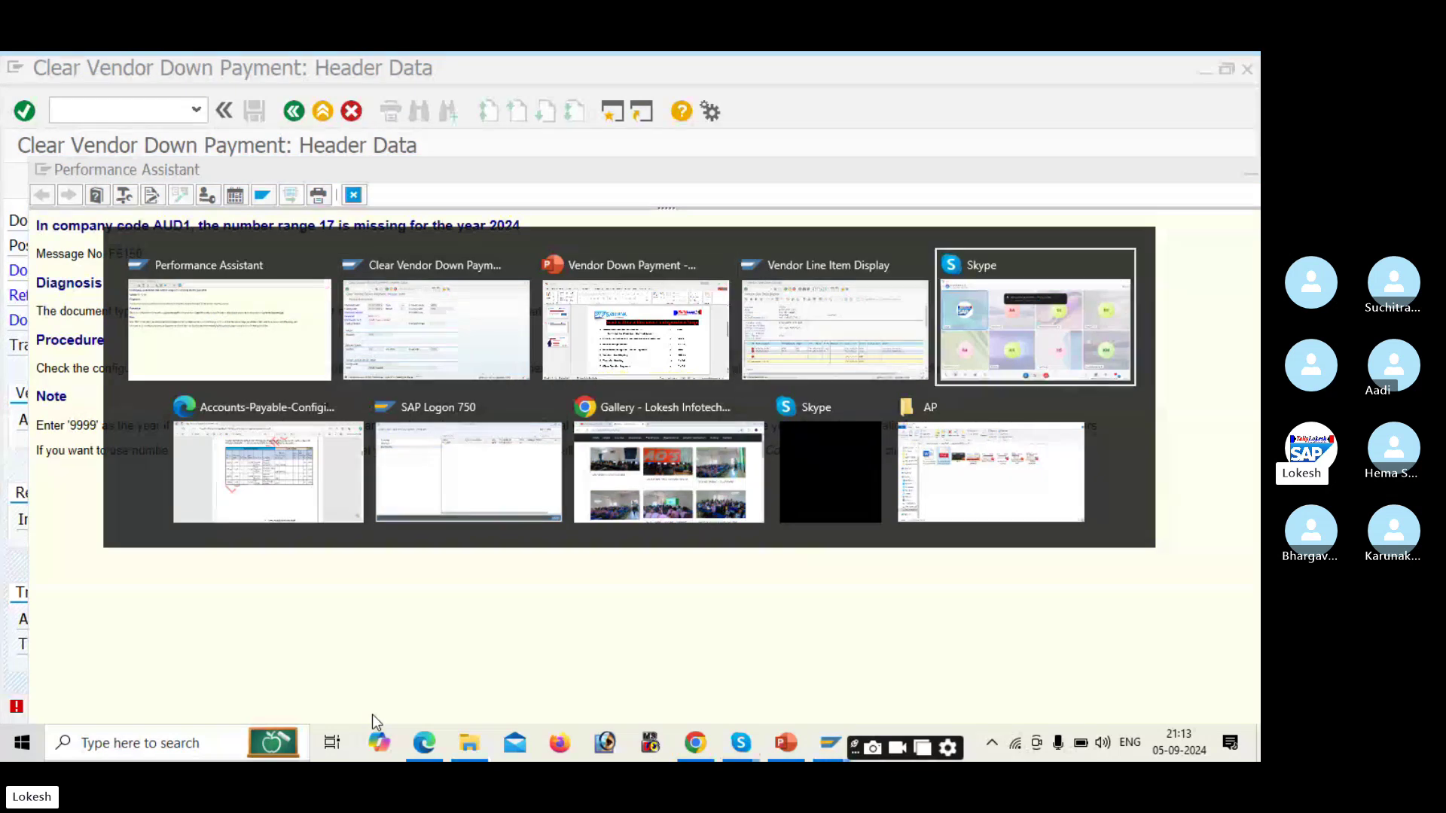
pyautogui.hotkey('alt', 'Tab')
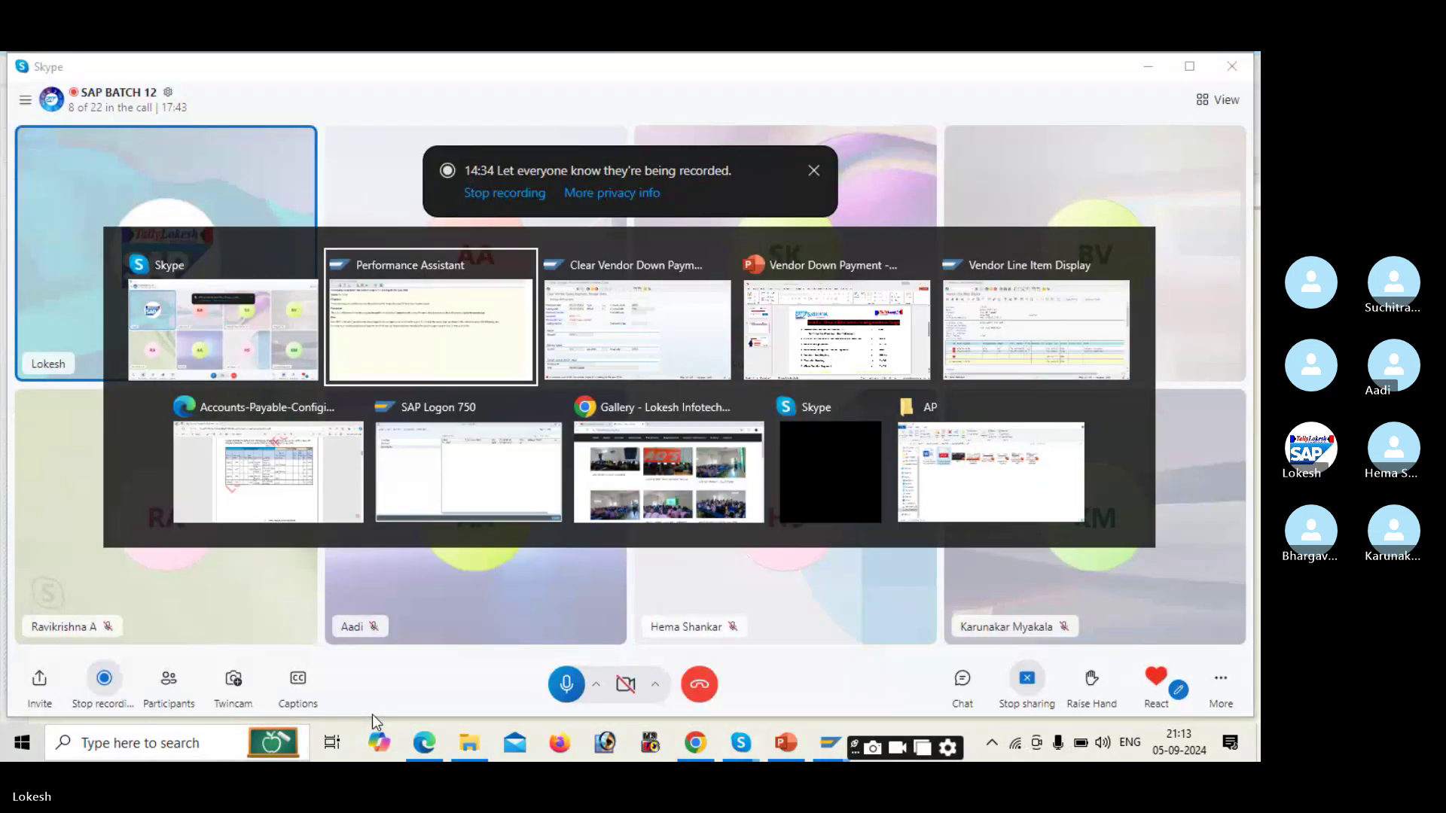
pyautogui.hotkey('alt', 'Tab')
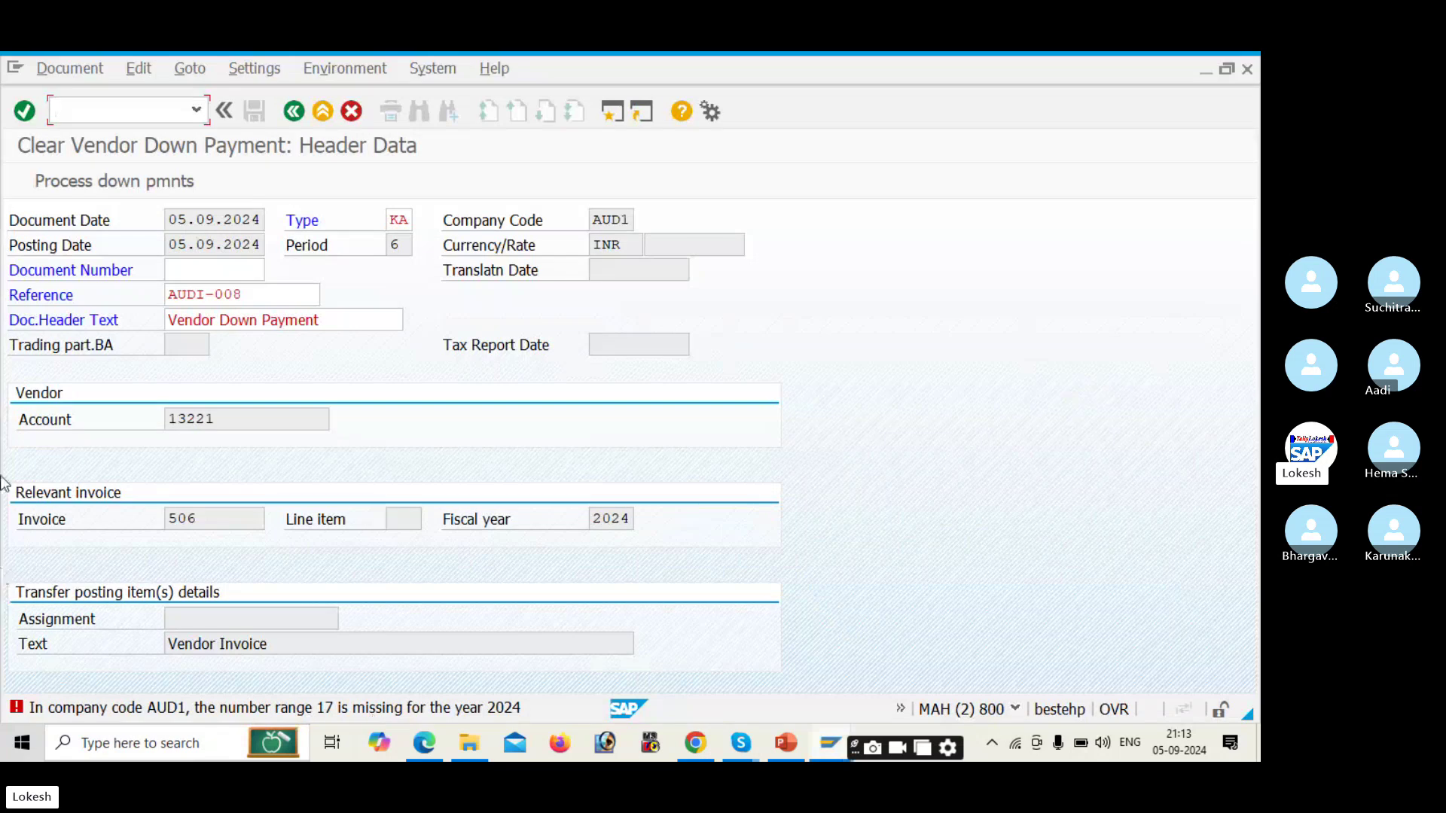
# Step: Go to transaction FBN1 and open the accounting document number range intervals of company code AUD1 for editing
pyautogui.write('FBN1')
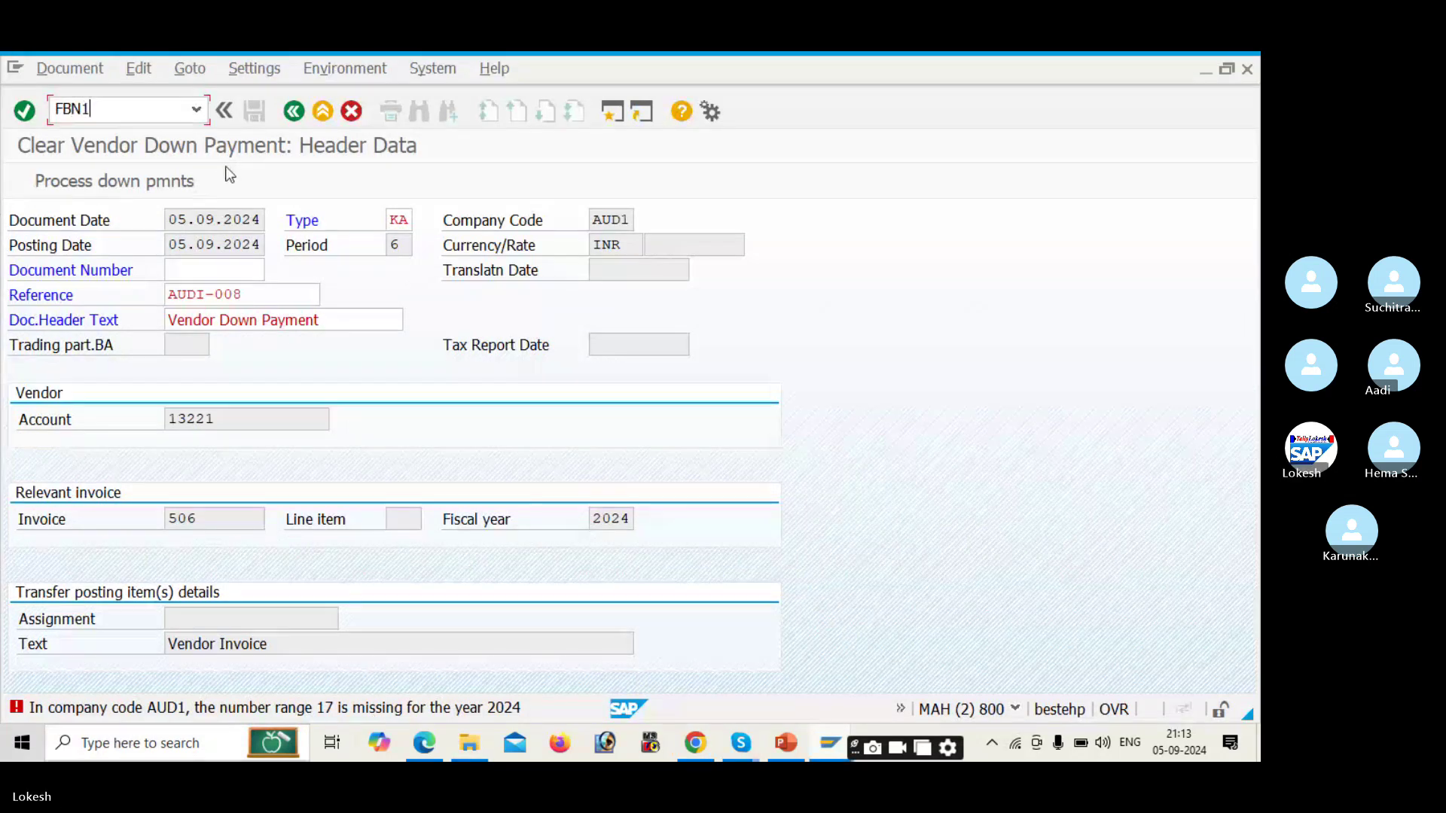
pyautogui.press('Return')
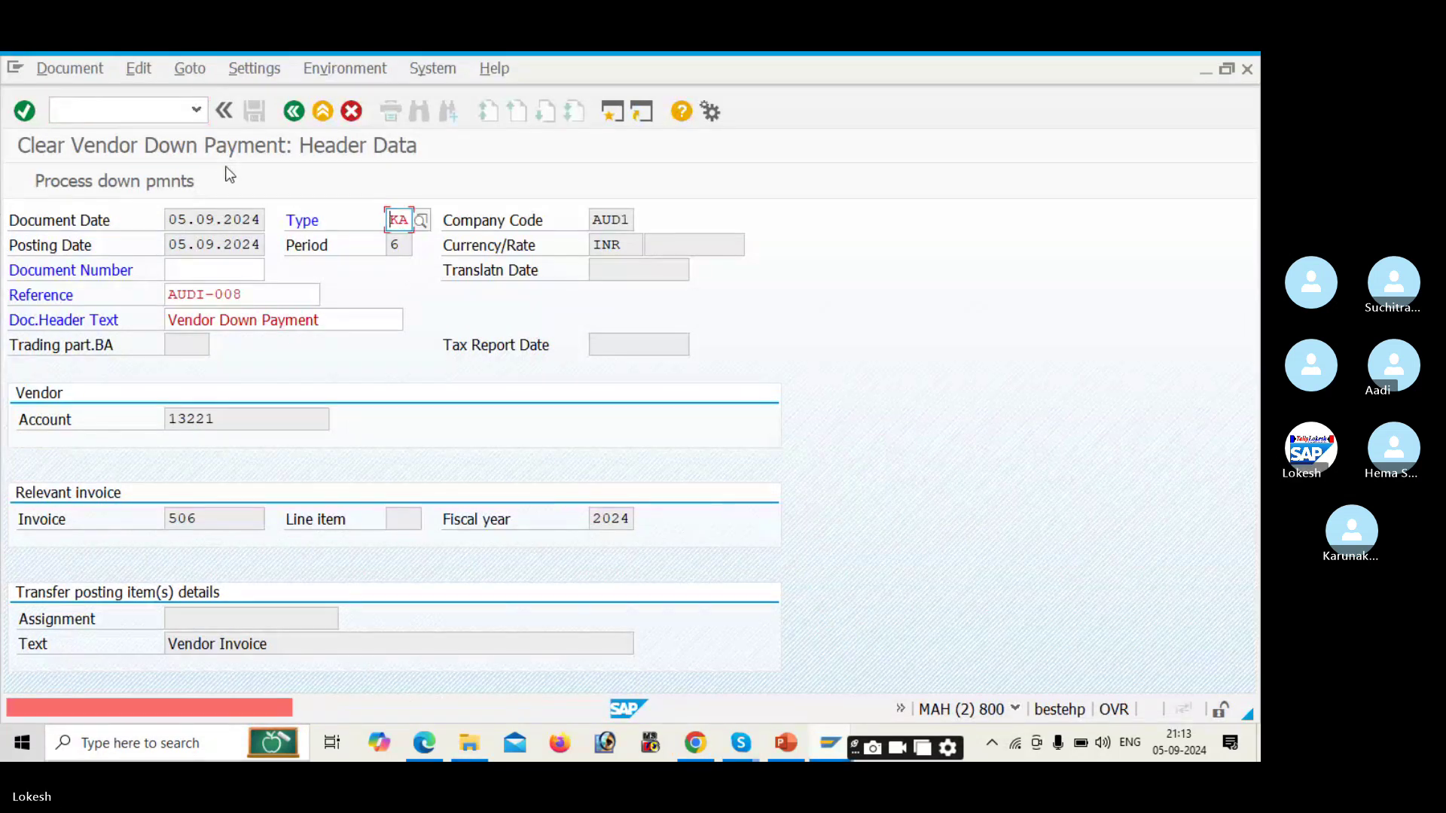
pyautogui.click(98, 115)
pyautogui.write('/')
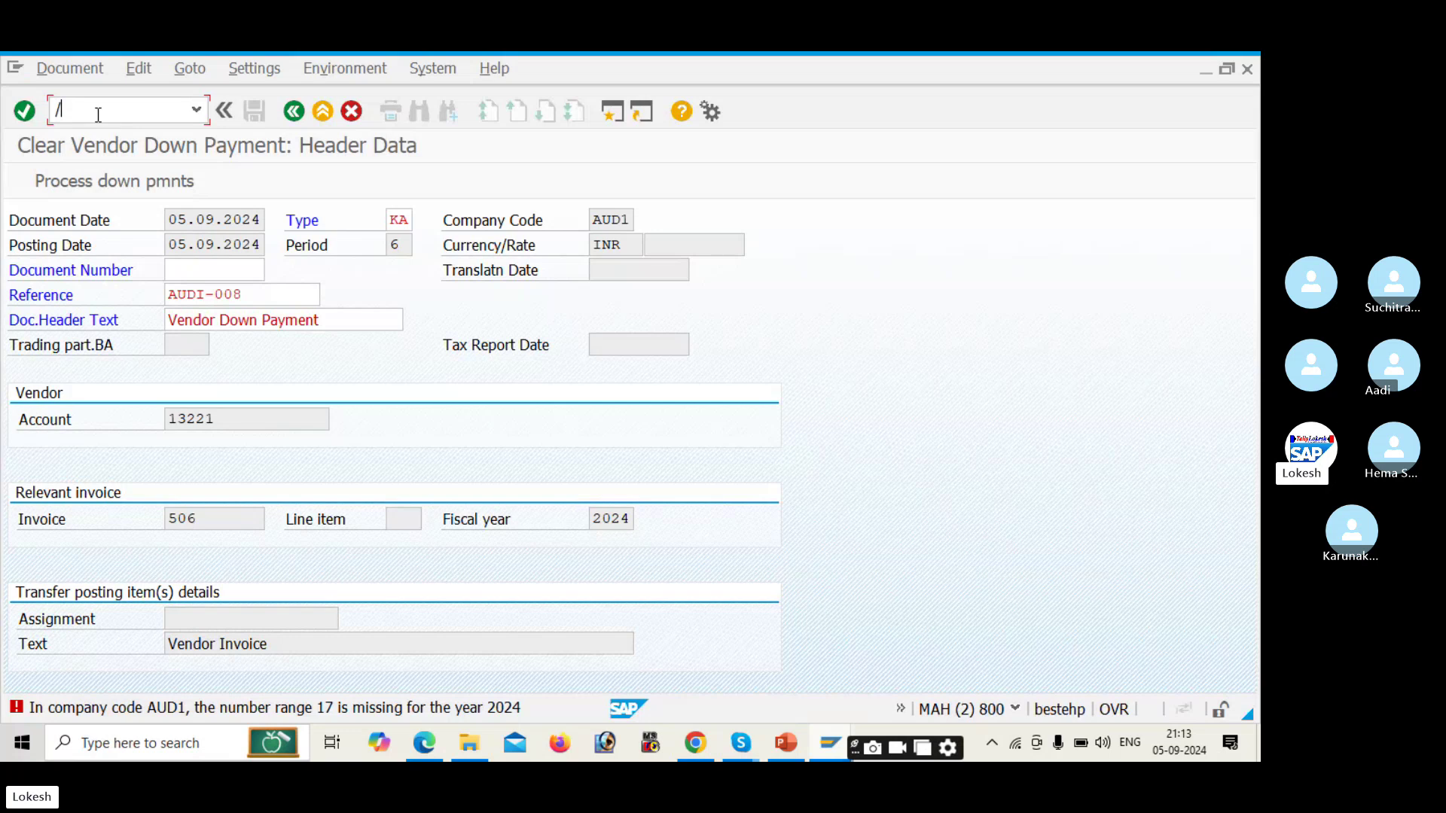
pyautogui.write('NFBN1')
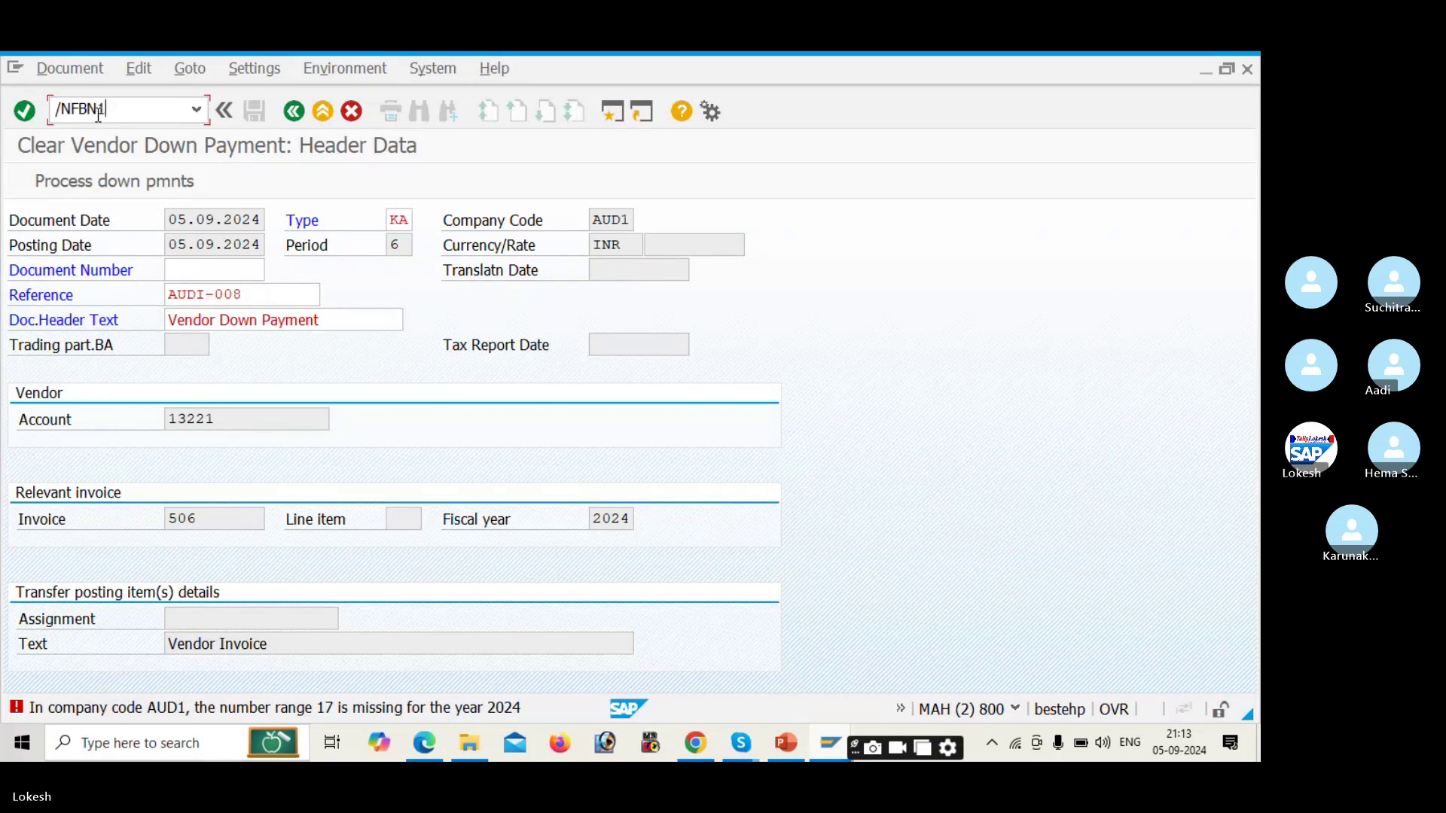
pyautogui.press('Return')
pyautogui.write('A')
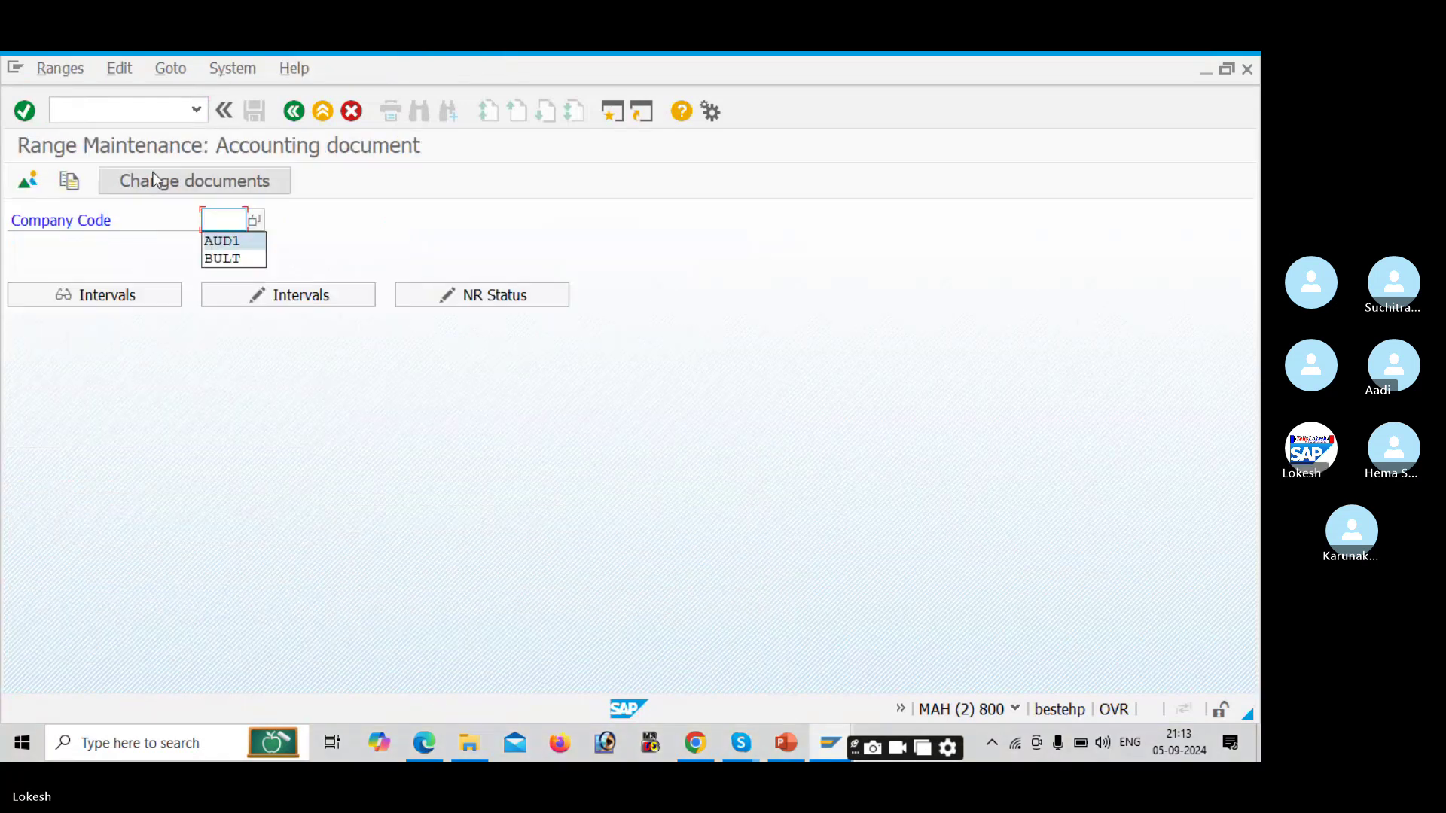
pyautogui.click(241, 256)
pyautogui.click(289, 294)
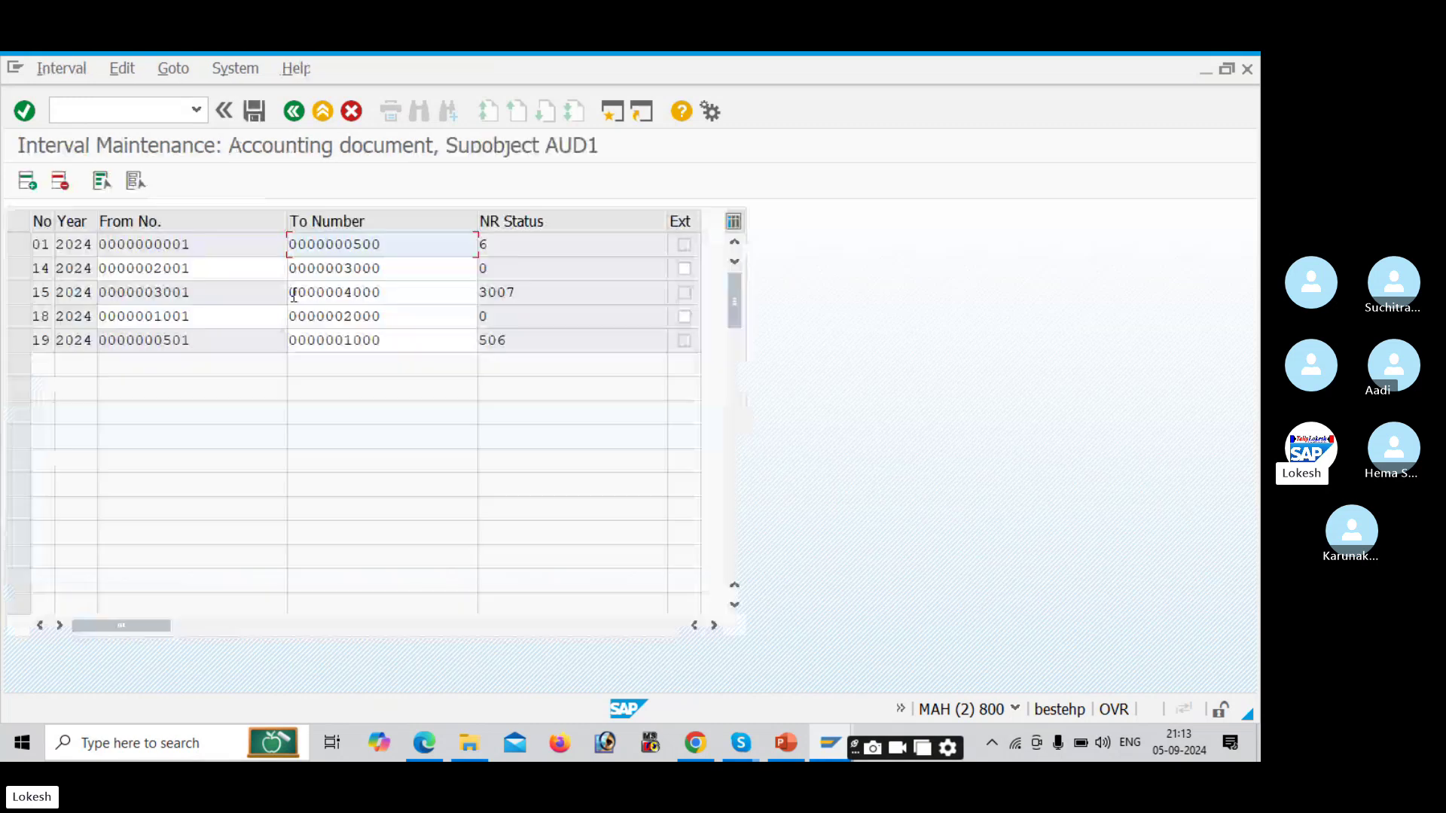
# Step: Add number range interval 17 for year 2024 from 4001 to 5000 and save it, acknowledging the transport notice
pyautogui.click(37, 186)
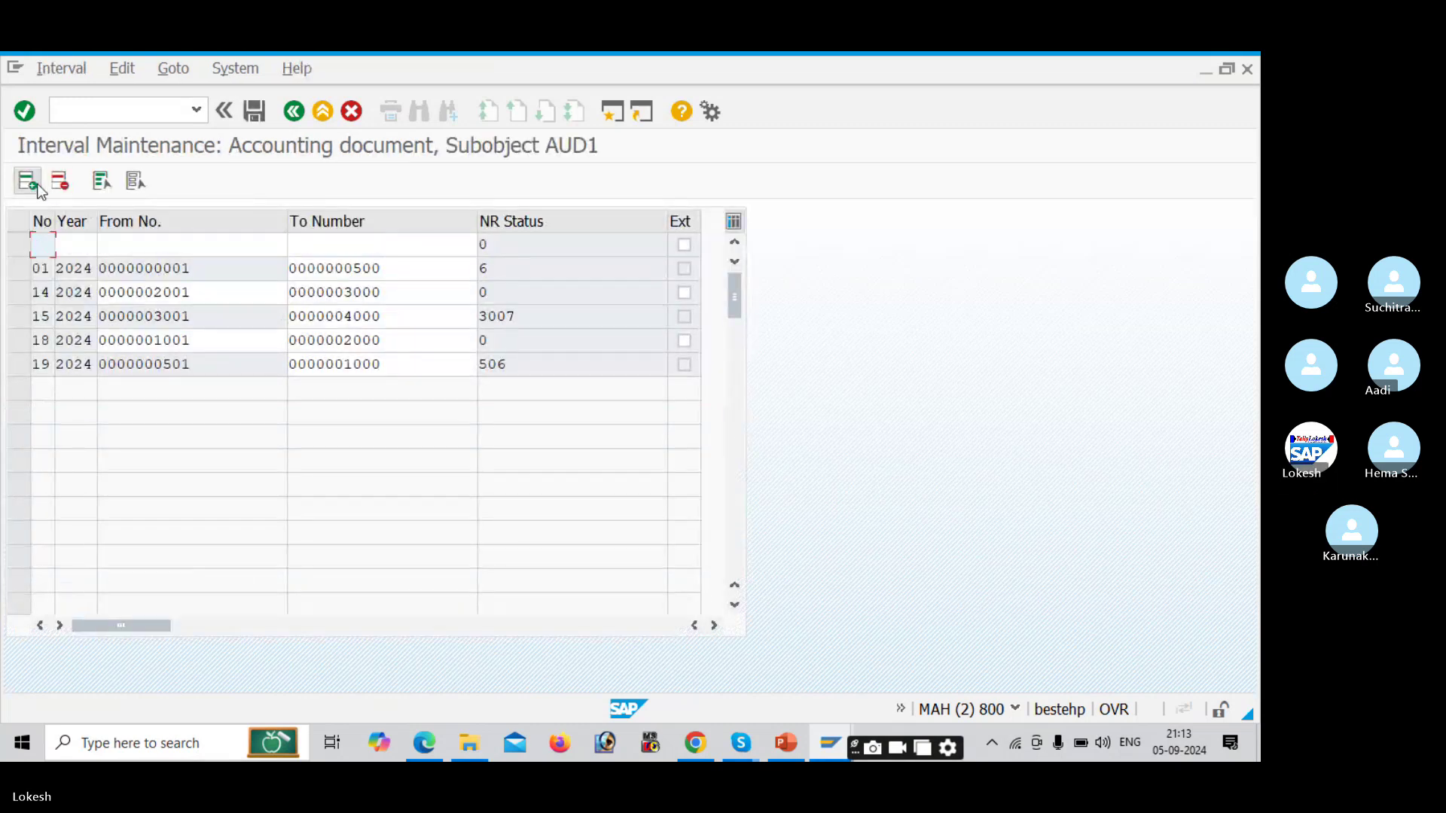
pyautogui.write('17 2024')
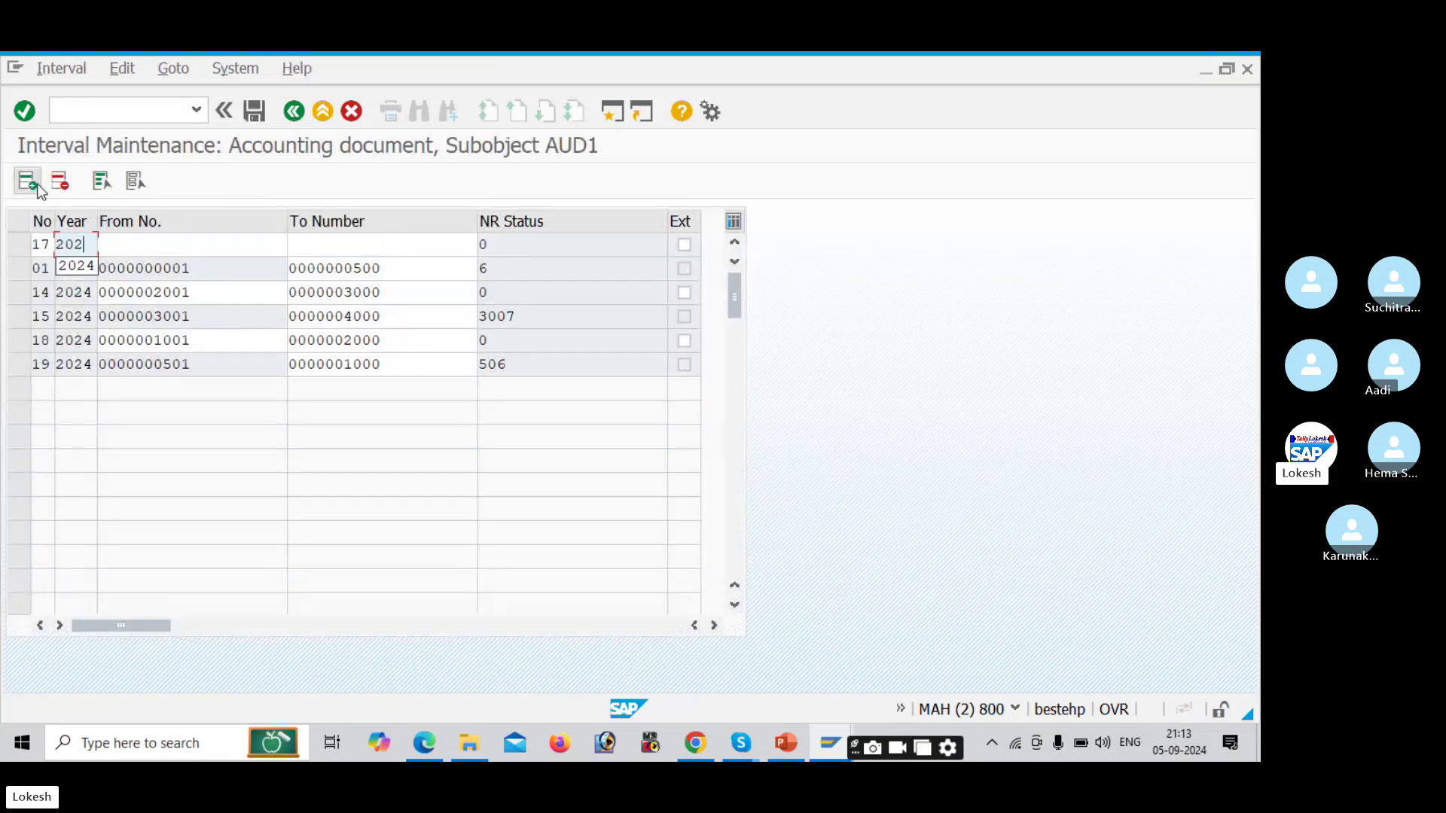
pyautogui.press('Tab')
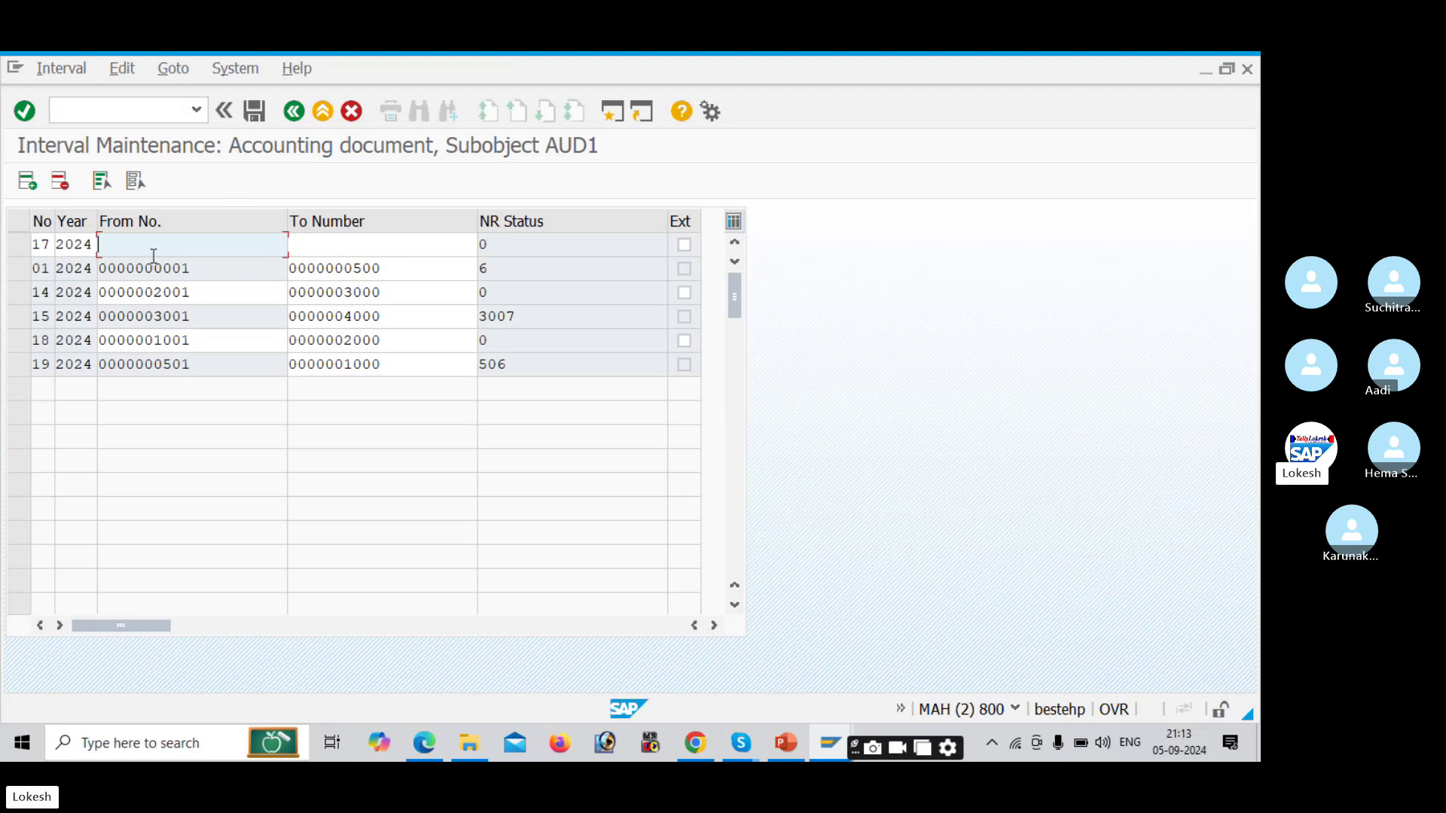
pyautogui.write('4001')
pyautogui.press('Tab')
pyautogui.write('5000')
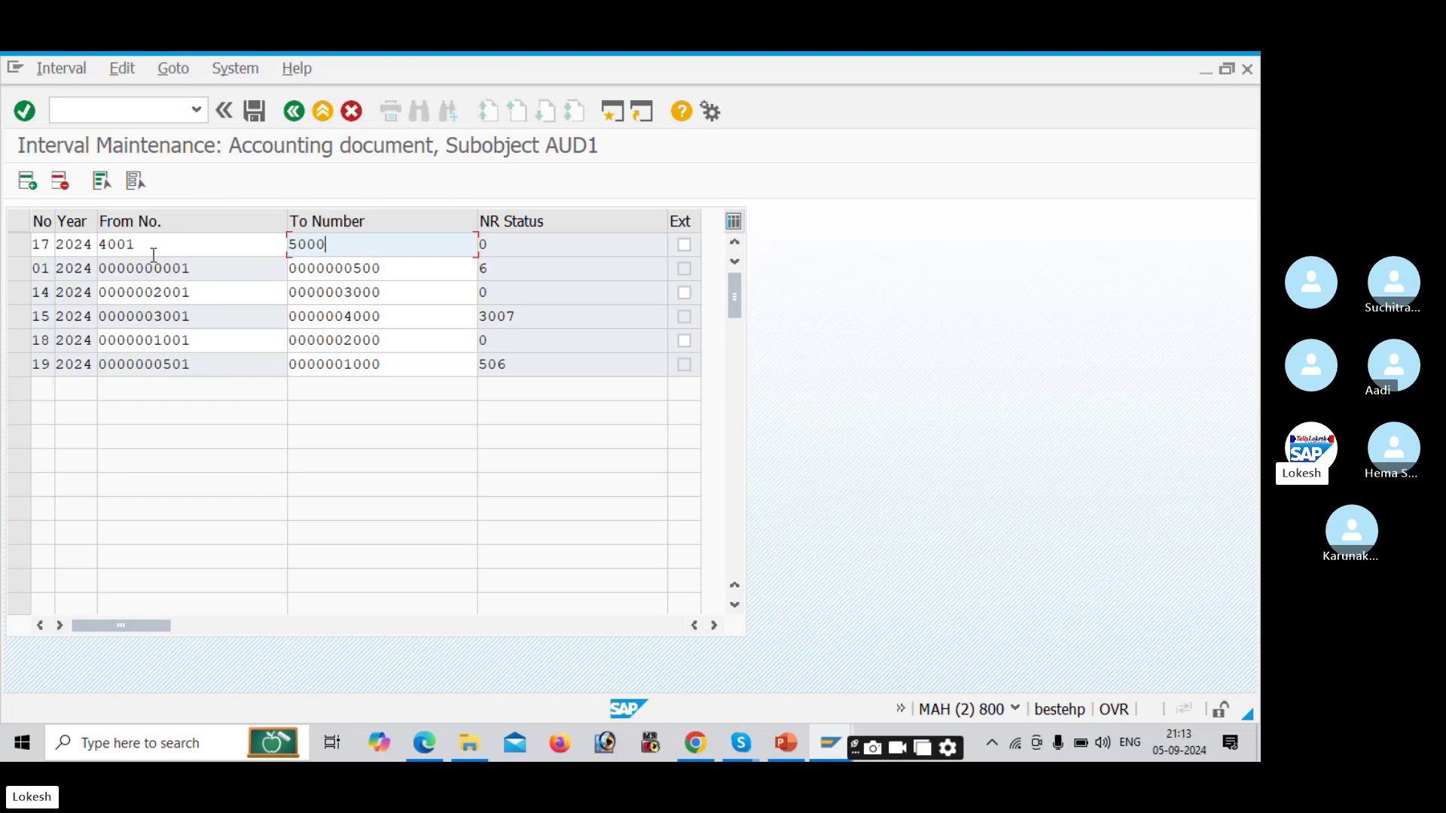
pyautogui.press('Return')
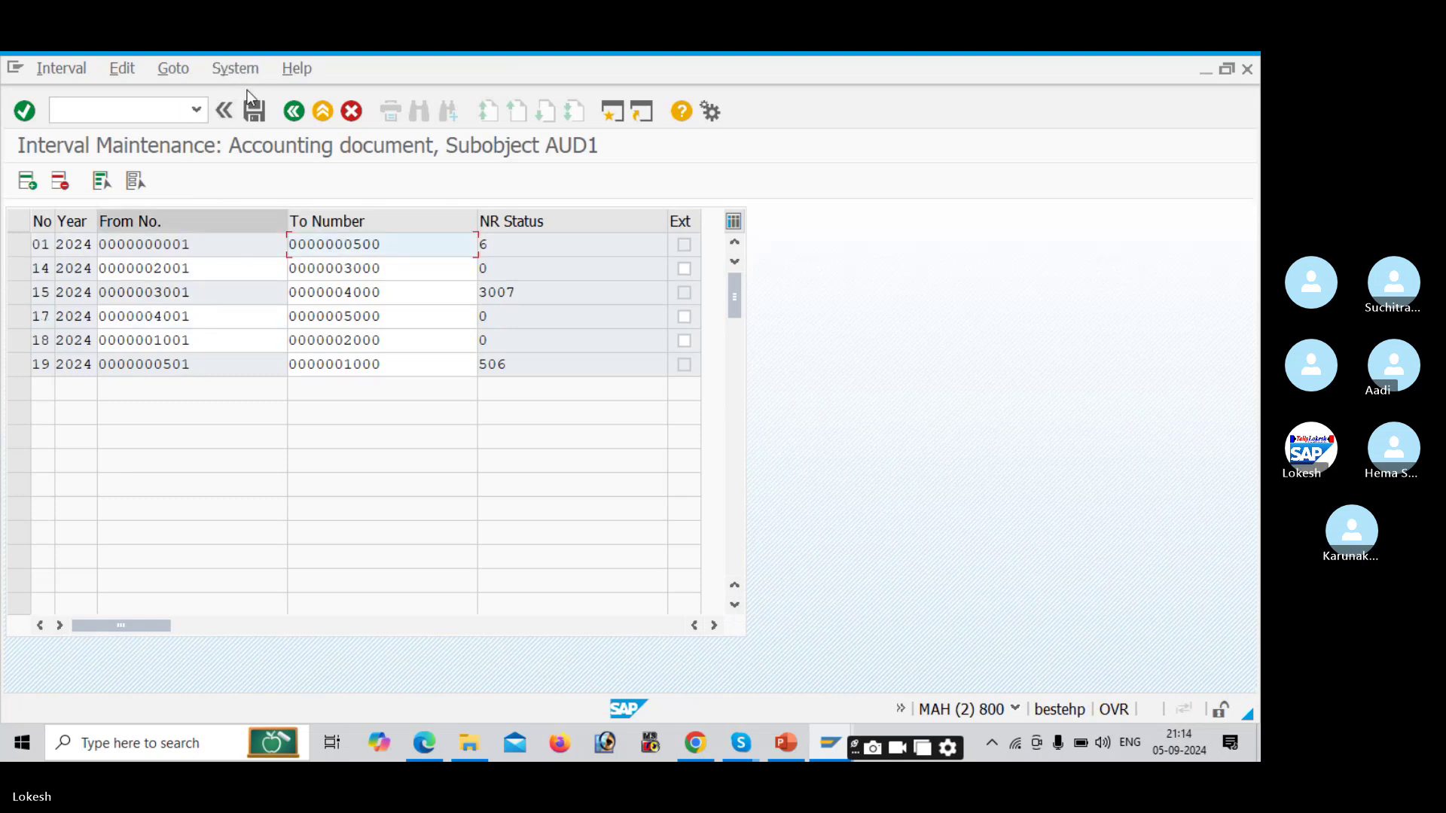
pyautogui.click(253, 111)
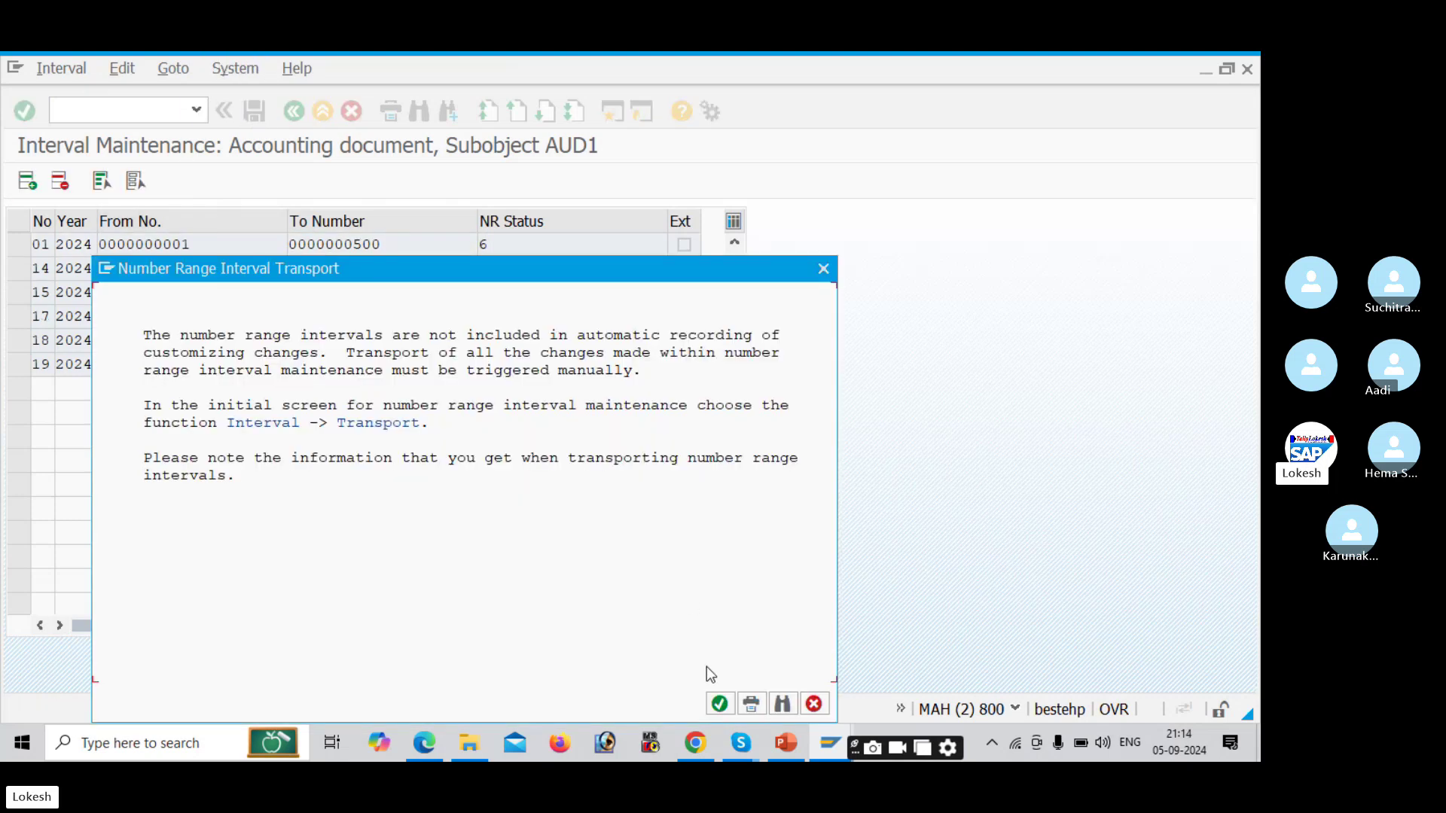
pyautogui.click(719, 703)
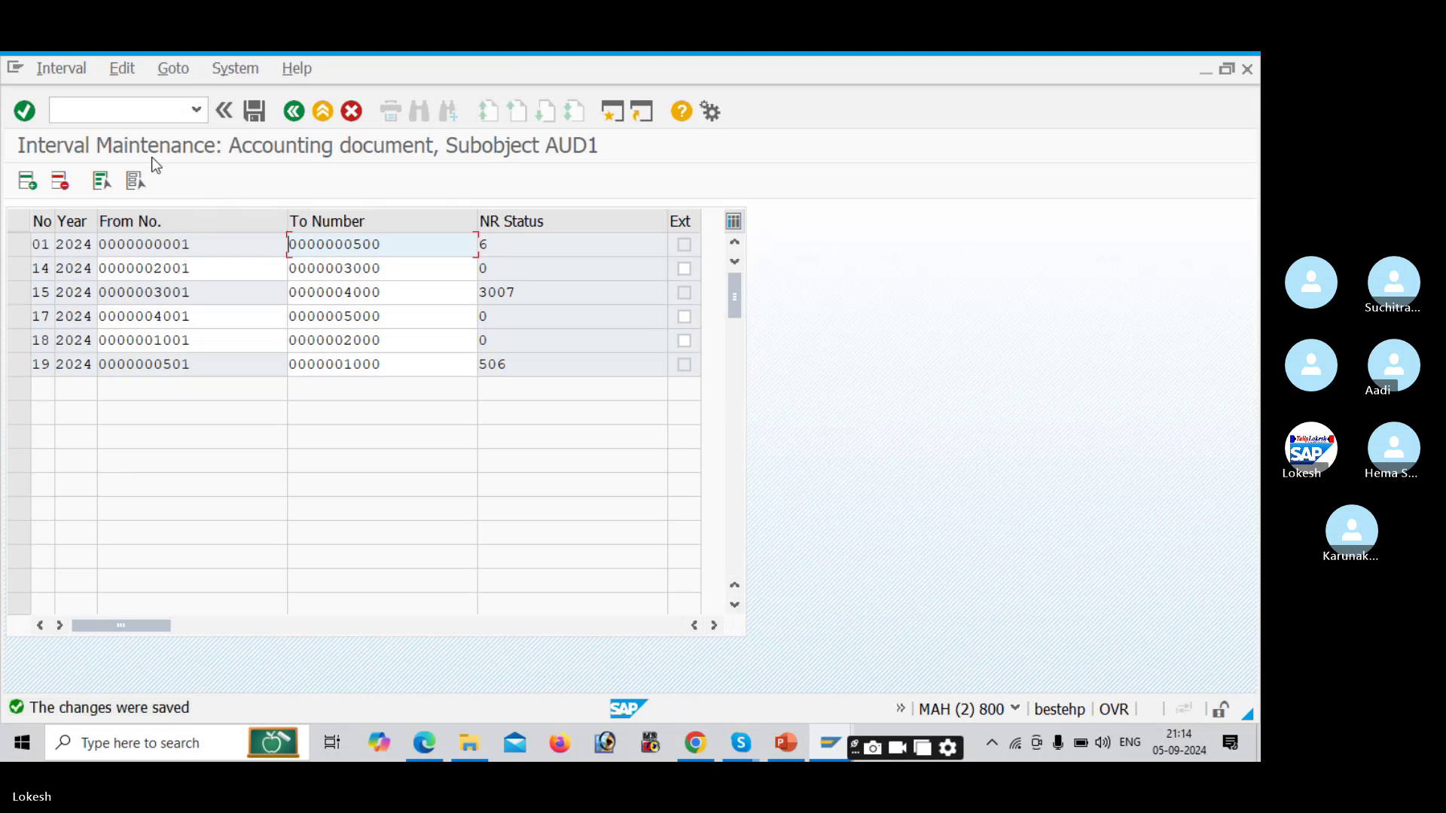
# Step: Check the transfer posting transaction code on the PowerPoint slide, return to SAP and open transaction F-54
pyautogui.click(115, 103)
pyautogui.write('/N')
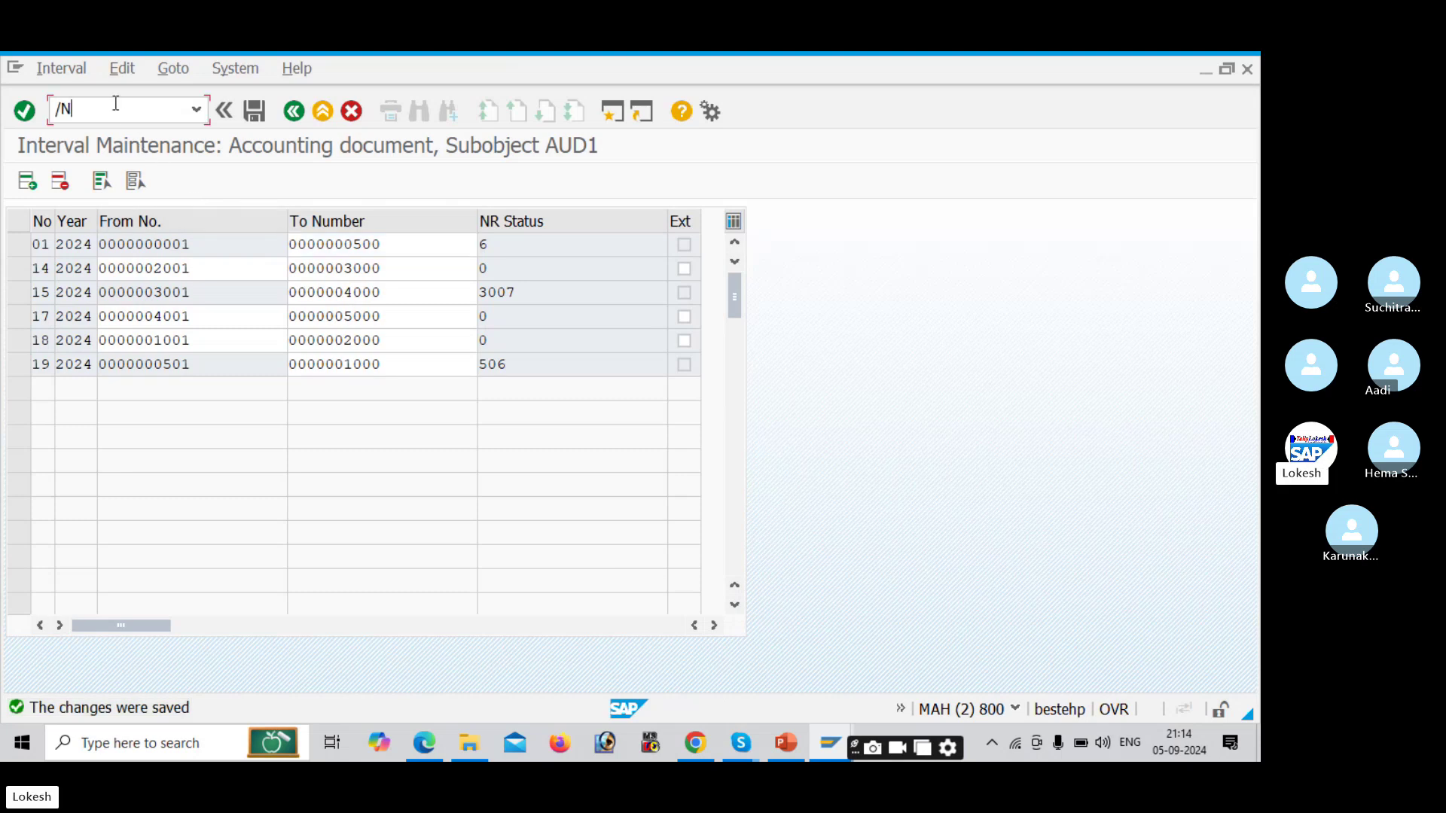
pyautogui.hotkey('alt', 'Tab')
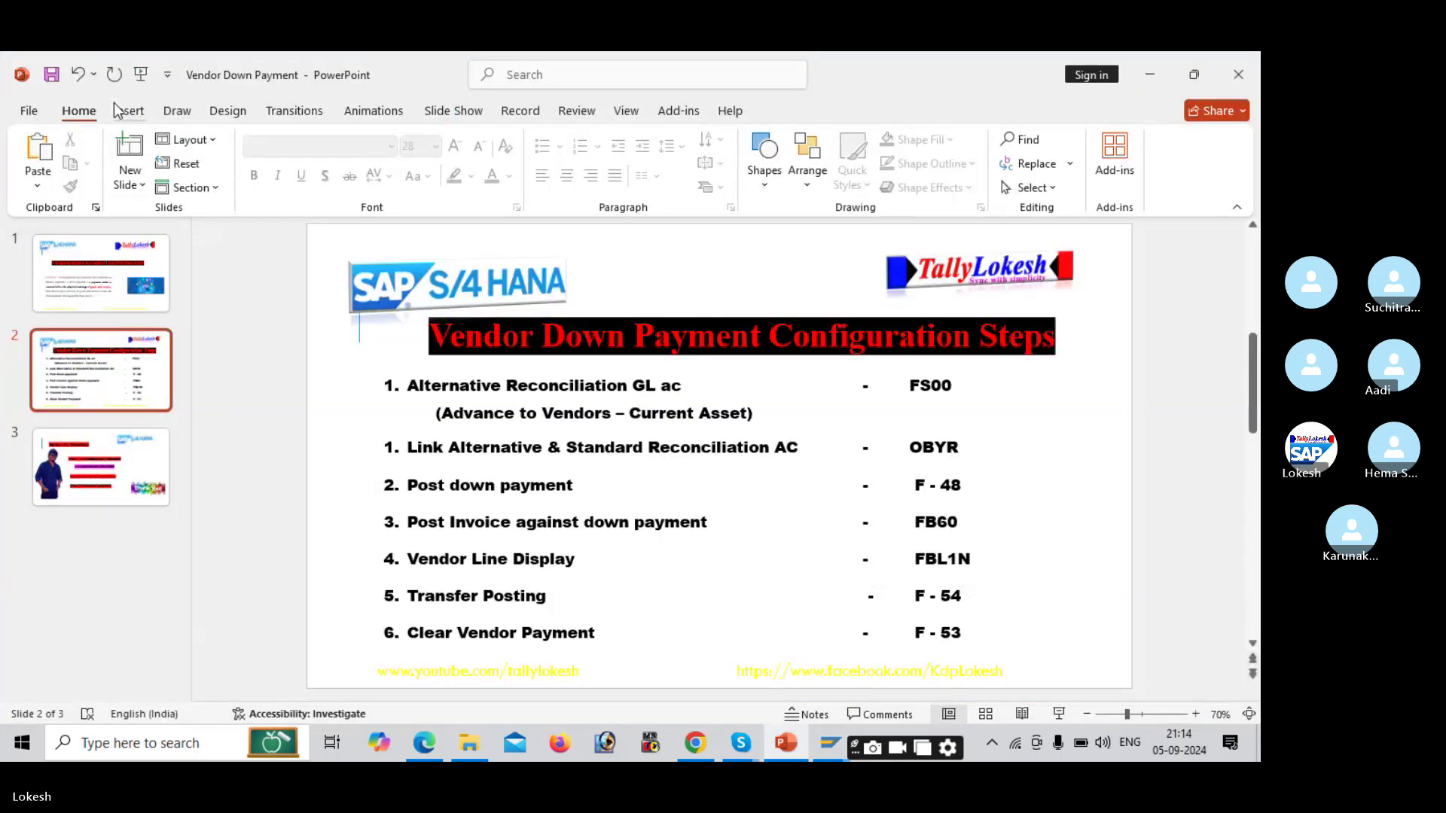
pyautogui.hotkey('alt', 'Tab')
pyautogui.click(115, 103)
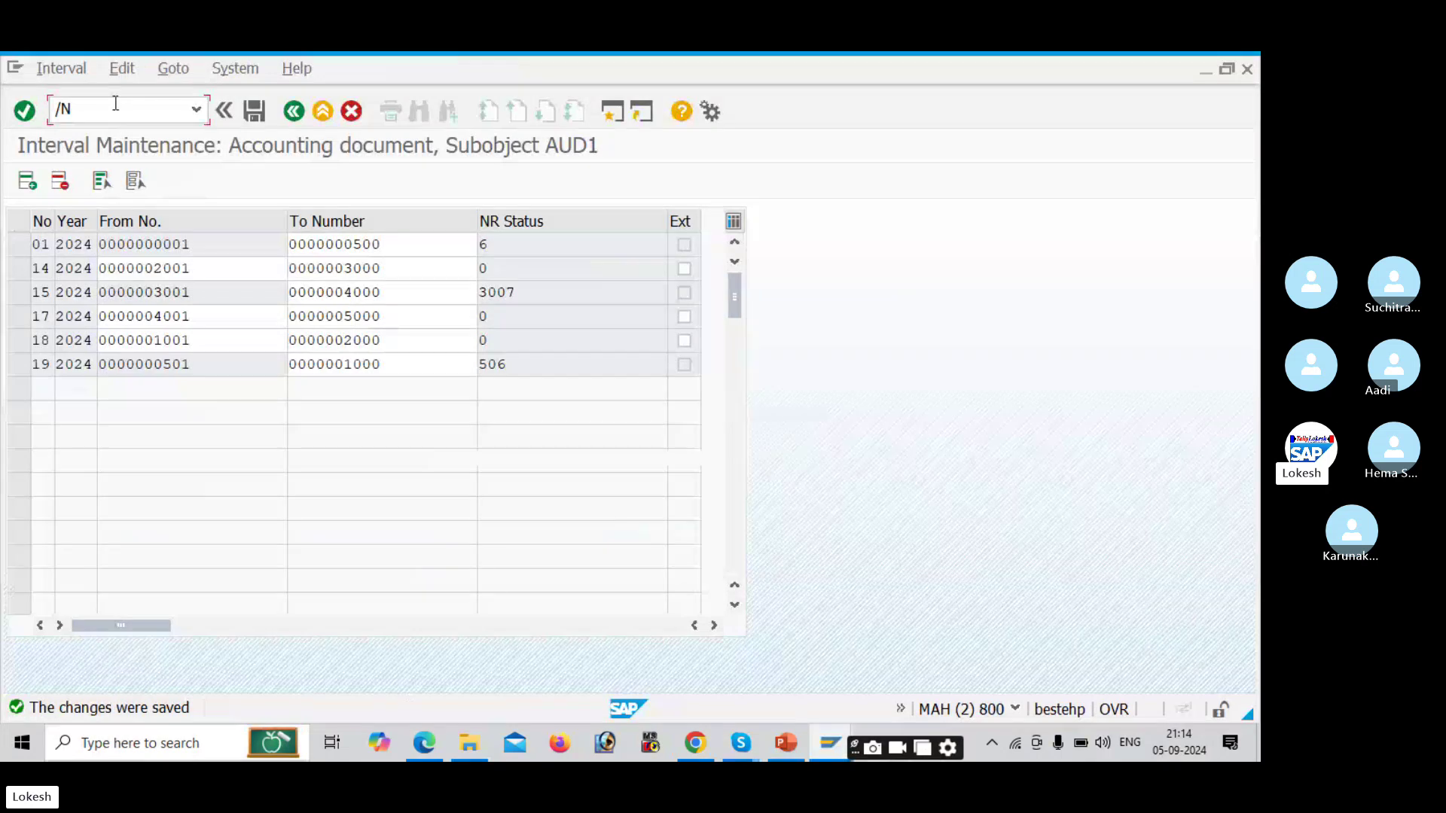
pyautogui.write('S4')
pyautogui.press('Return')
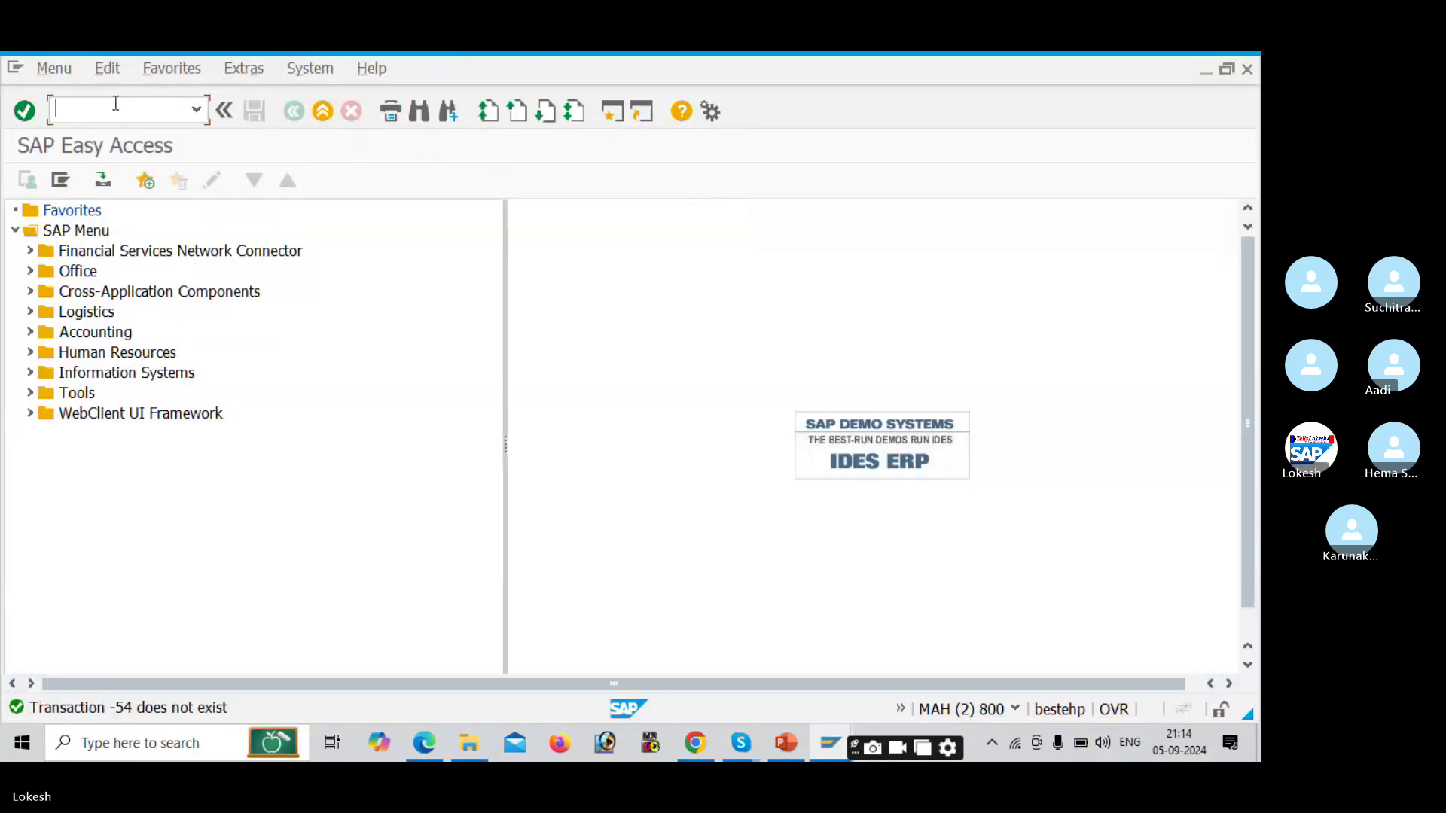
pyautogui.write('F-54')
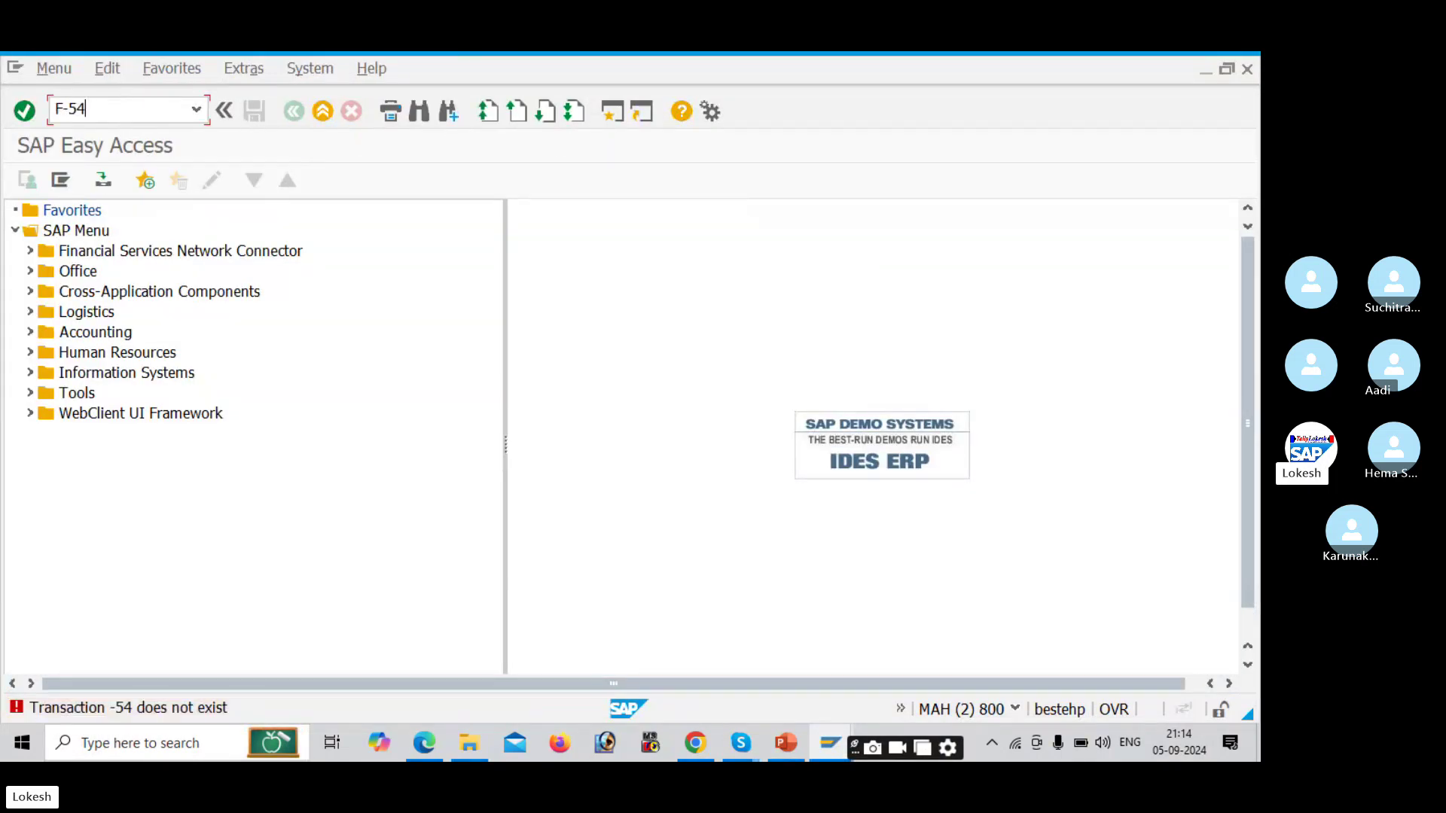
pyautogui.press('Return')
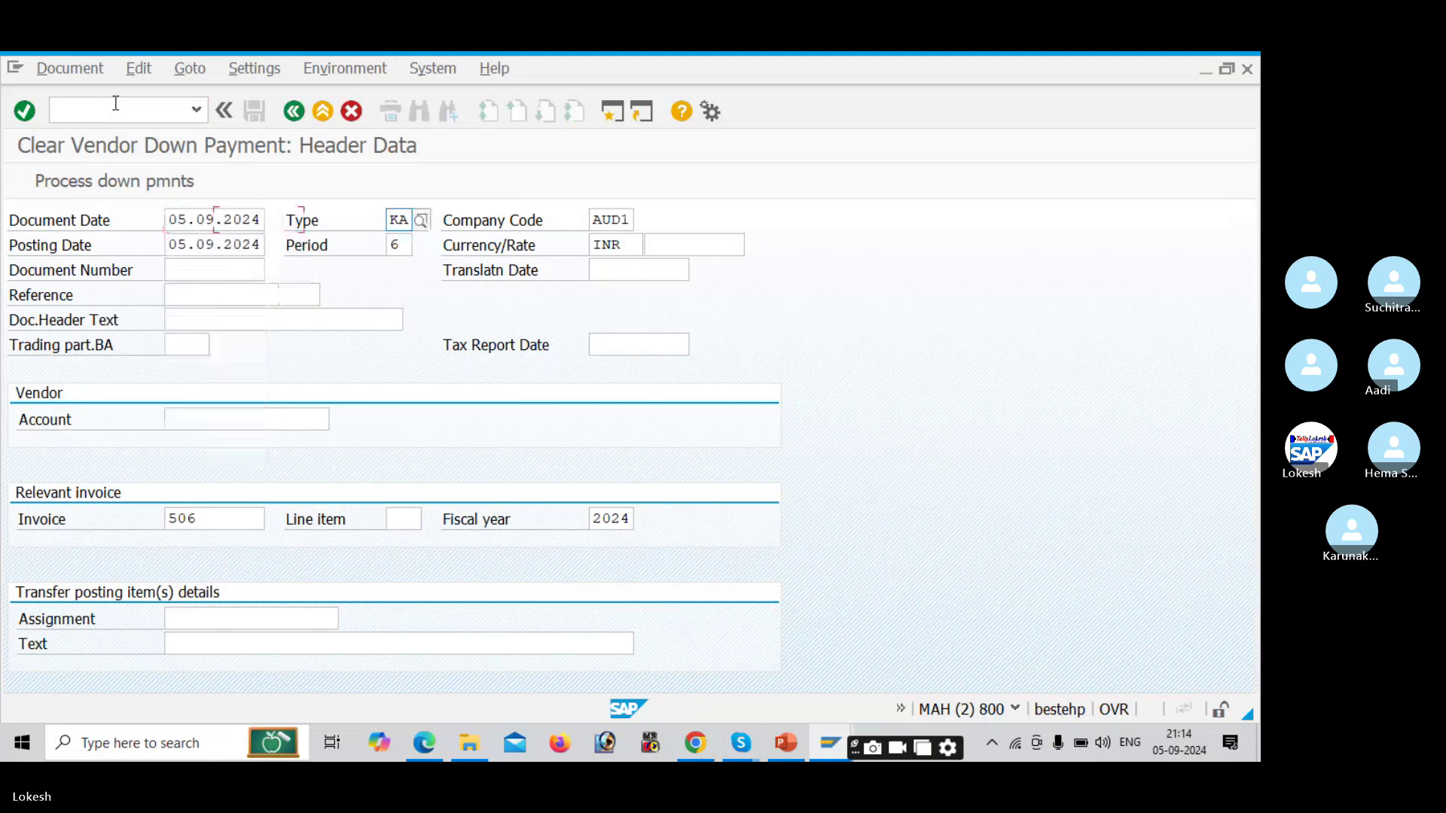
# Step: Set the clearing's reference to AUDI-008 and its document header text to Vendor Down Payment
pyautogui.press('Tab')
pyautogui.press('Tab')
pyautogui.press('Tab')
pyautogui.press('Tab')
pyautogui.press('Down')
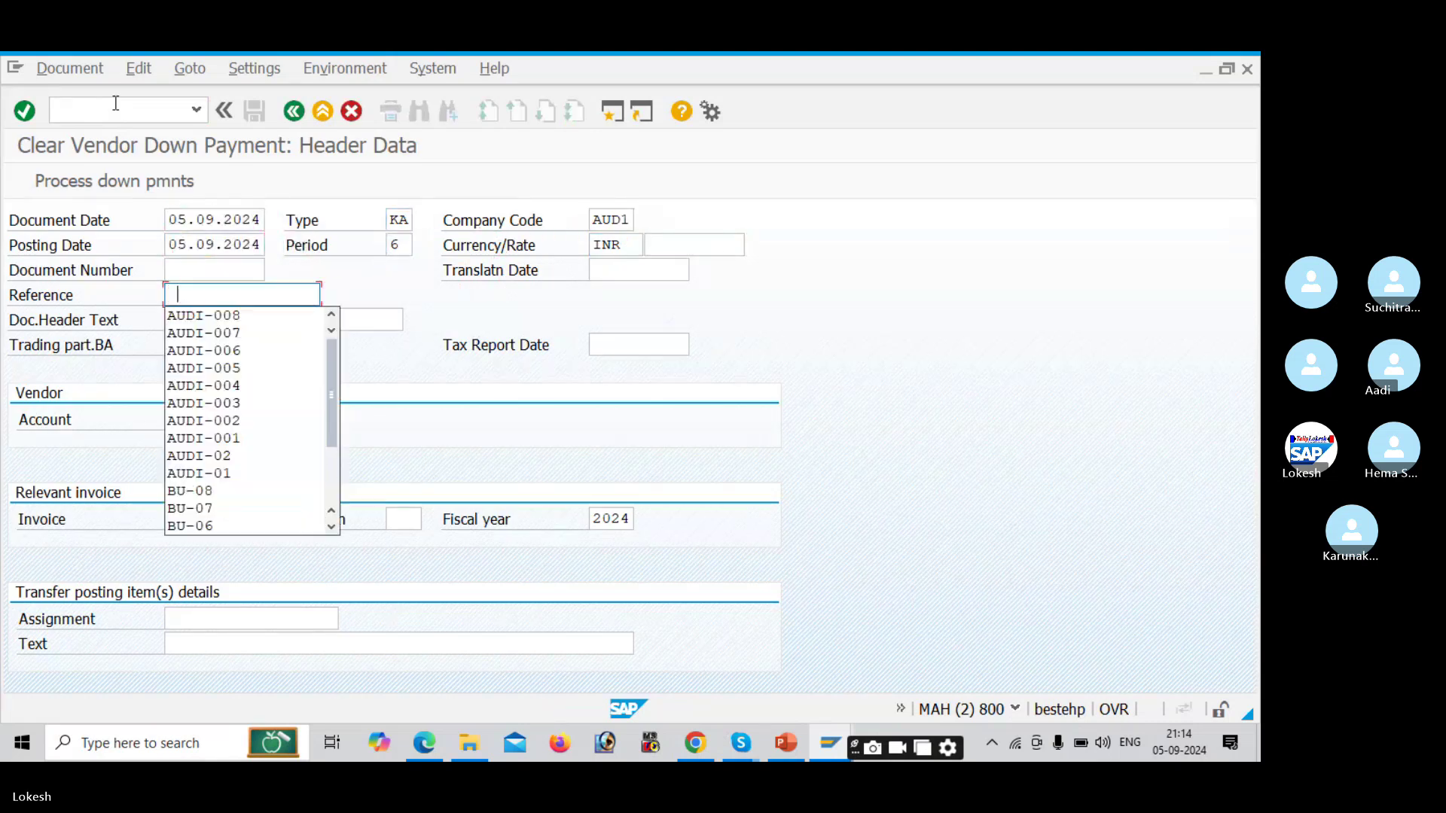
pyautogui.press('Down')
pyautogui.press('Tab')
pyautogui.press('Down')
pyautogui.press('Down')
pyautogui.press('Tab')
pyautogui.press('Tab')
pyautogui.press('Tab')
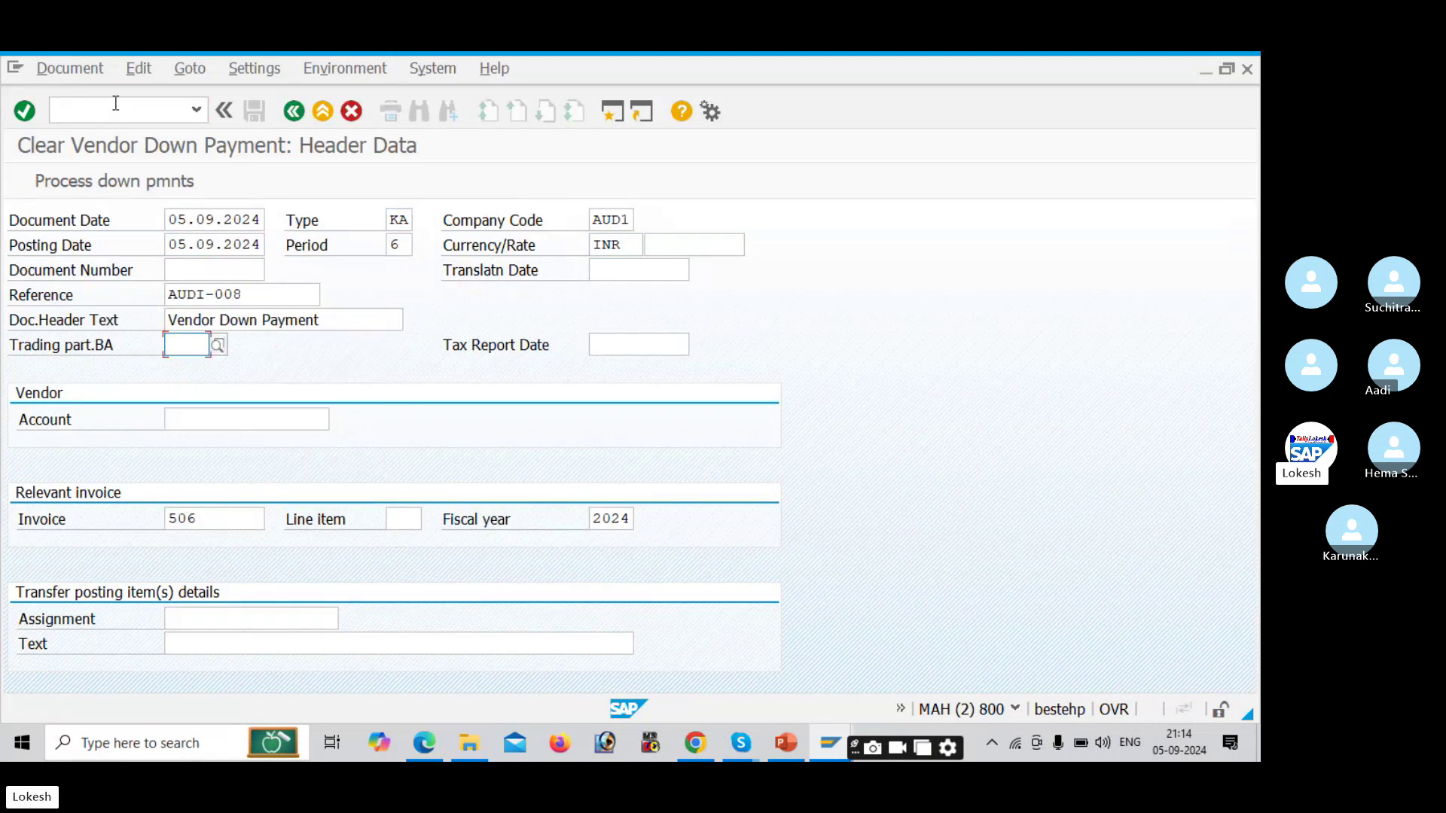
# Step: Choose the vendor's account and set the transfer posting text to Vendor Invoice
pyautogui.press('Down')
pyautogui.press('Down')
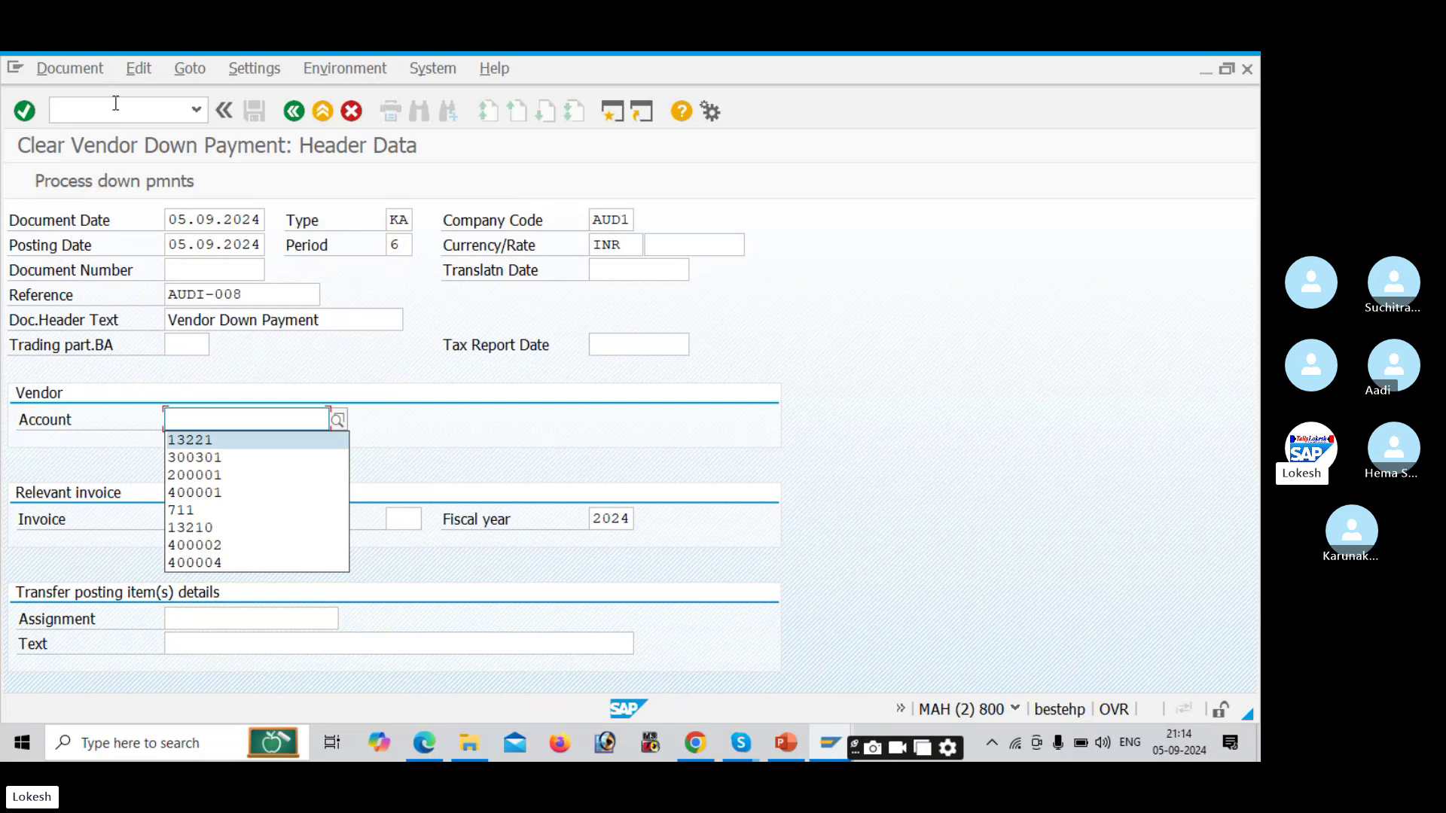
pyautogui.press('Tab')
pyautogui.press('Tab')
pyautogui.press('Tab')
pyautogui.press('Tab')
pyautogui.press('Tab')
pyautogui.press('Down')
pyautogui.press('Down')
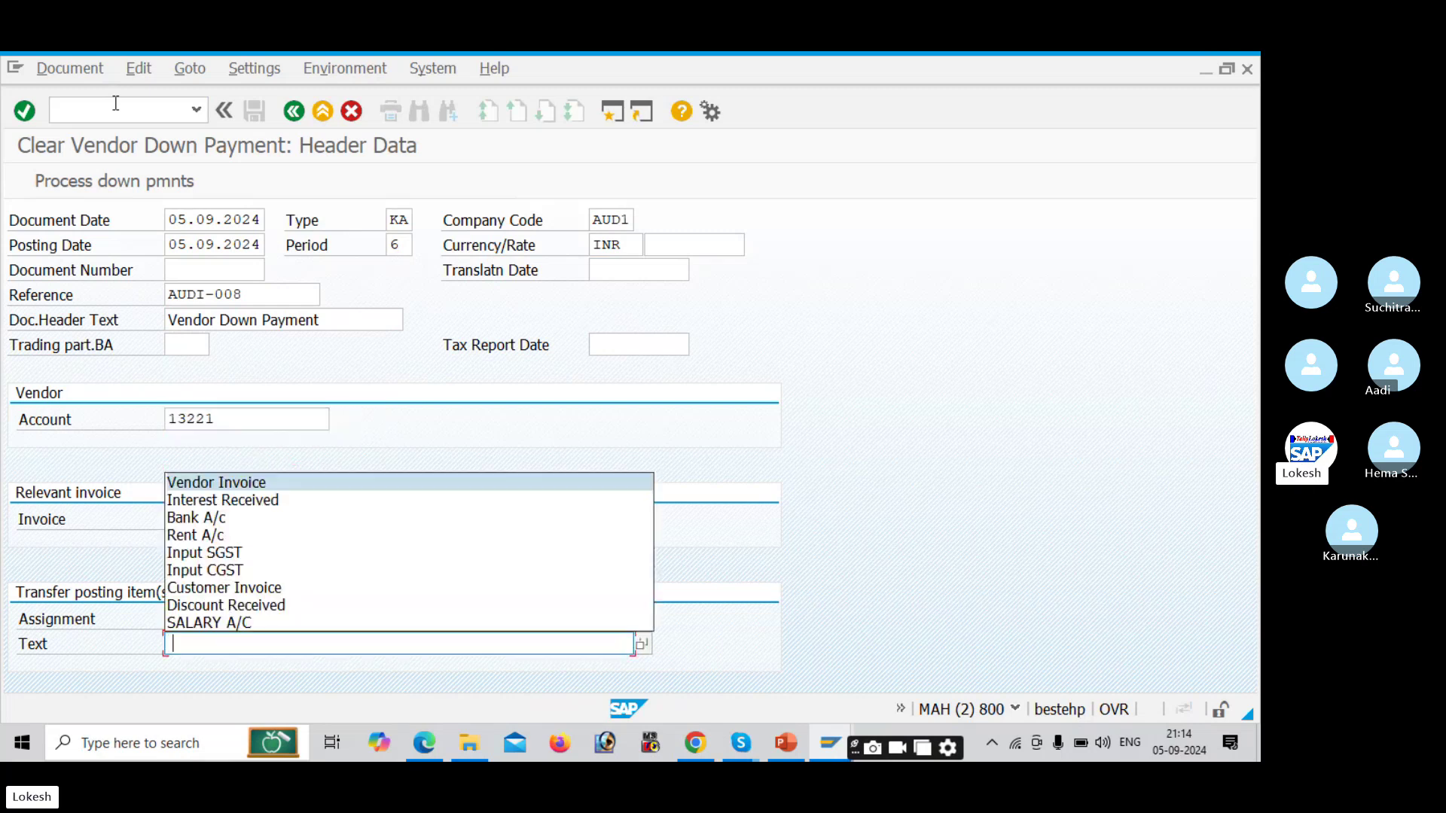
pyautogui.press('Return')
# Step: Process the vendor's down payments, select the 50.000,0 down payment item and save to generate the transfer posting
pyautogui.press('Return')
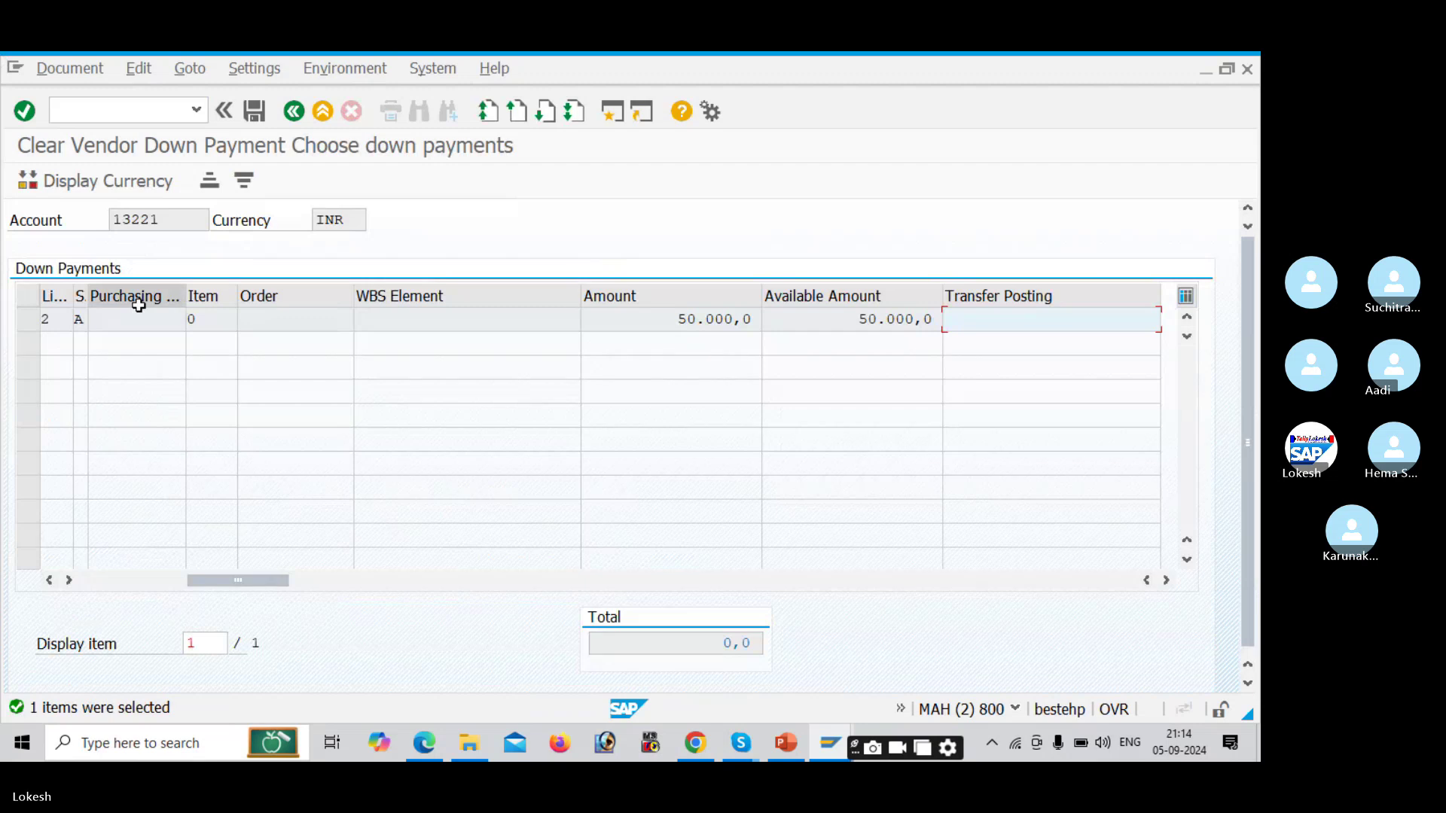
pyautogui.click(30, 320)
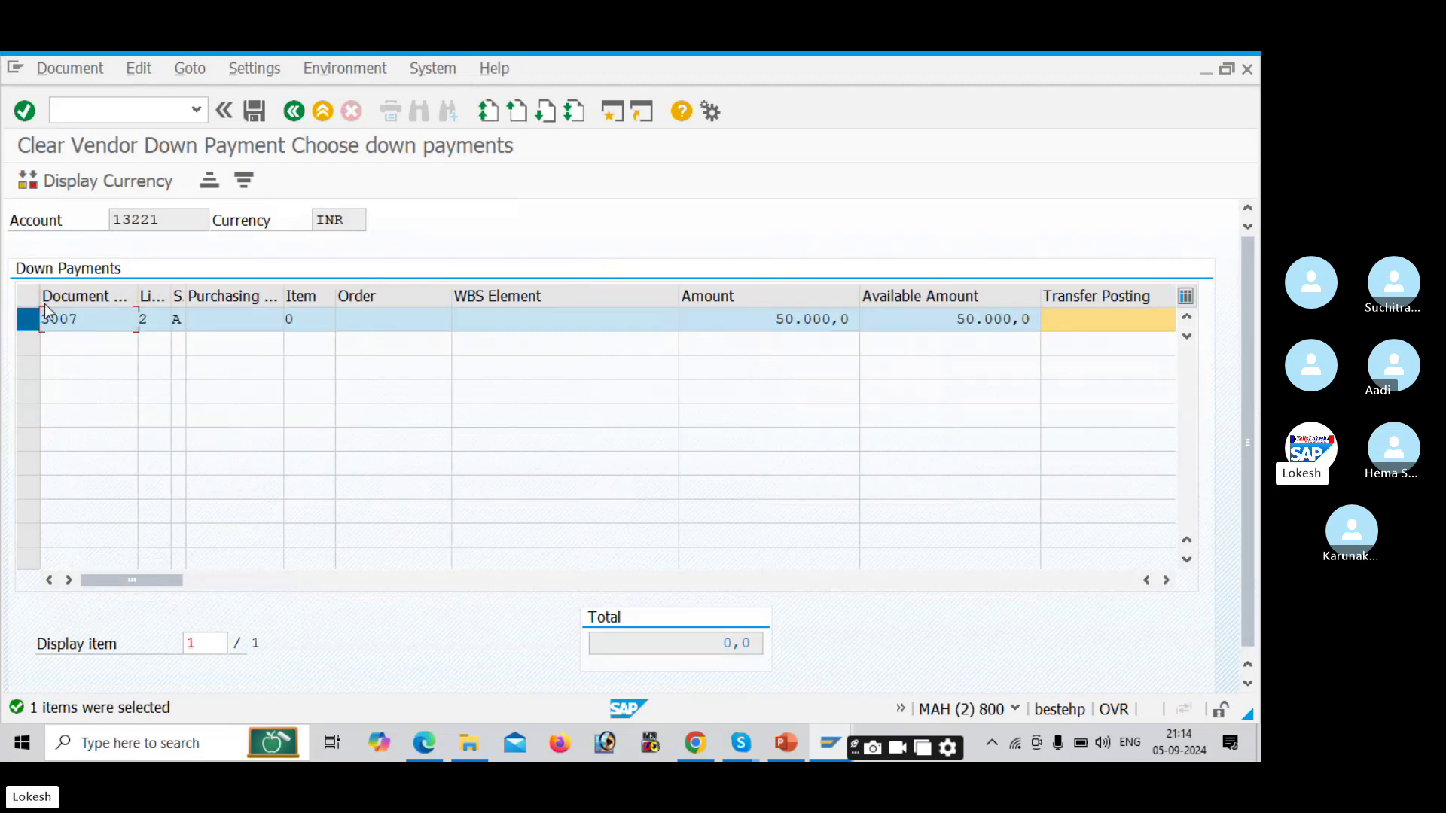
pyautogui.click(255, 110)
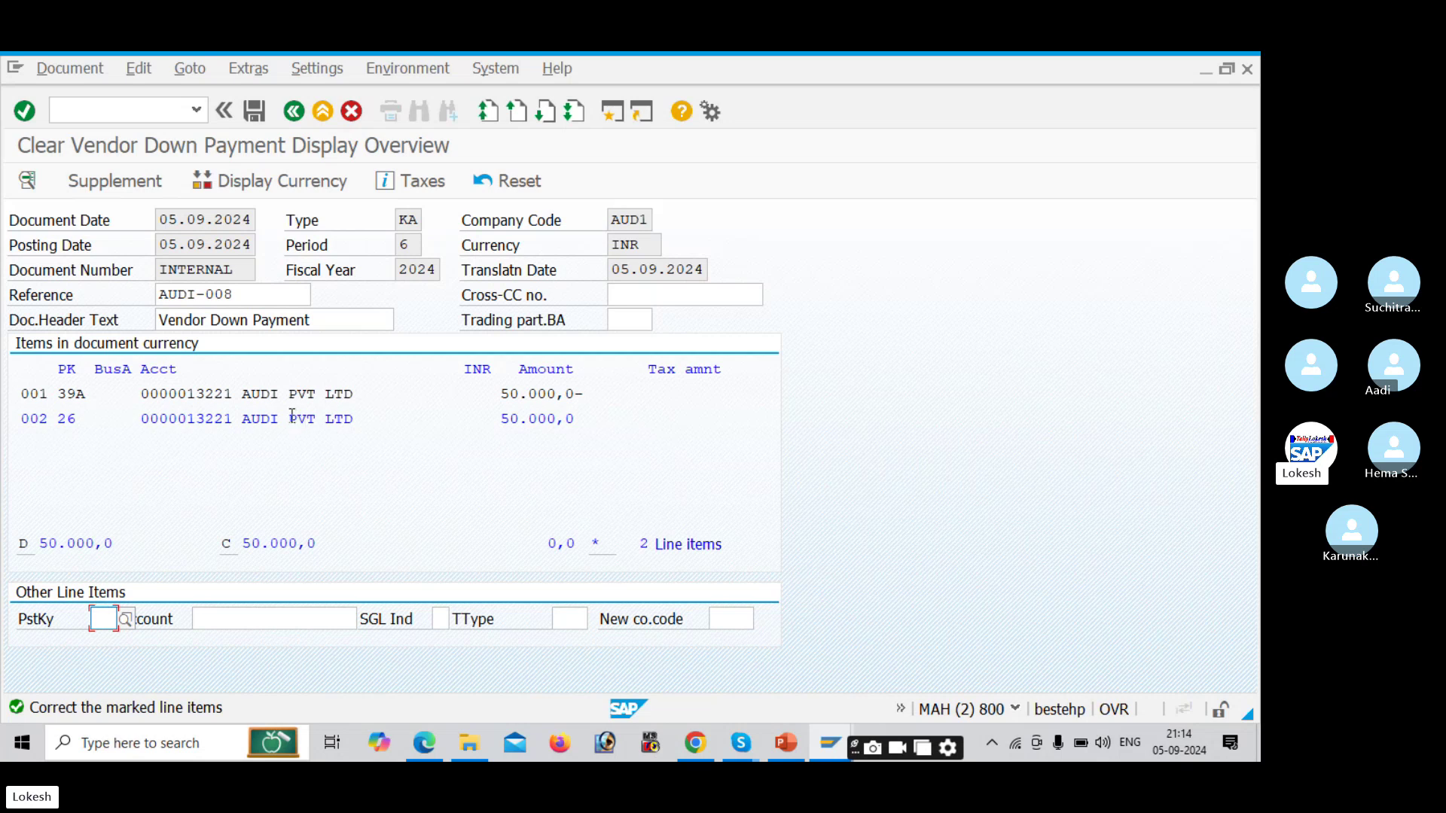
pyautogui.press('BackSpace')
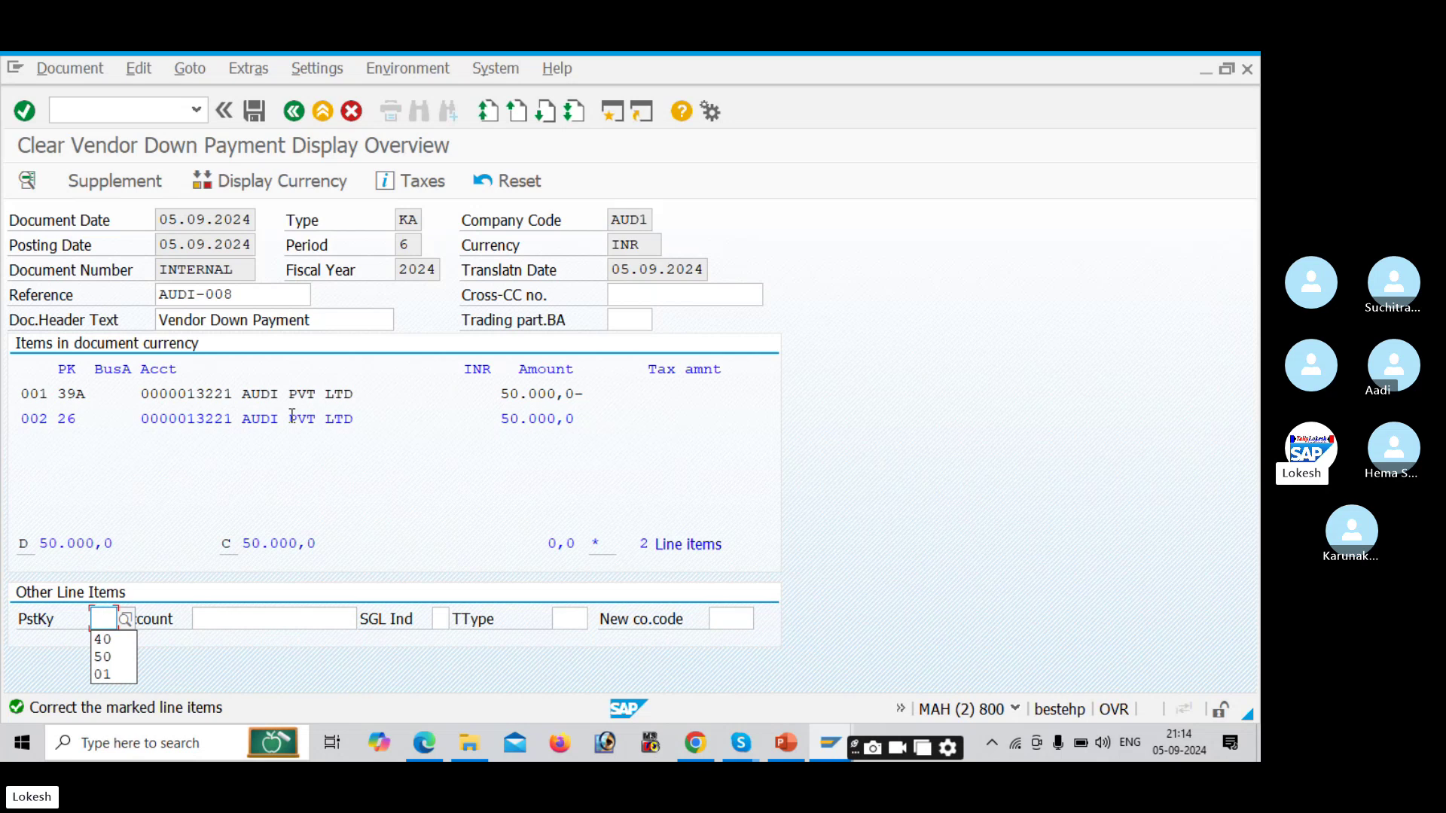
pyautogui.press('Down')
pyautogui.press('Down')
pyautogui.press('Return')
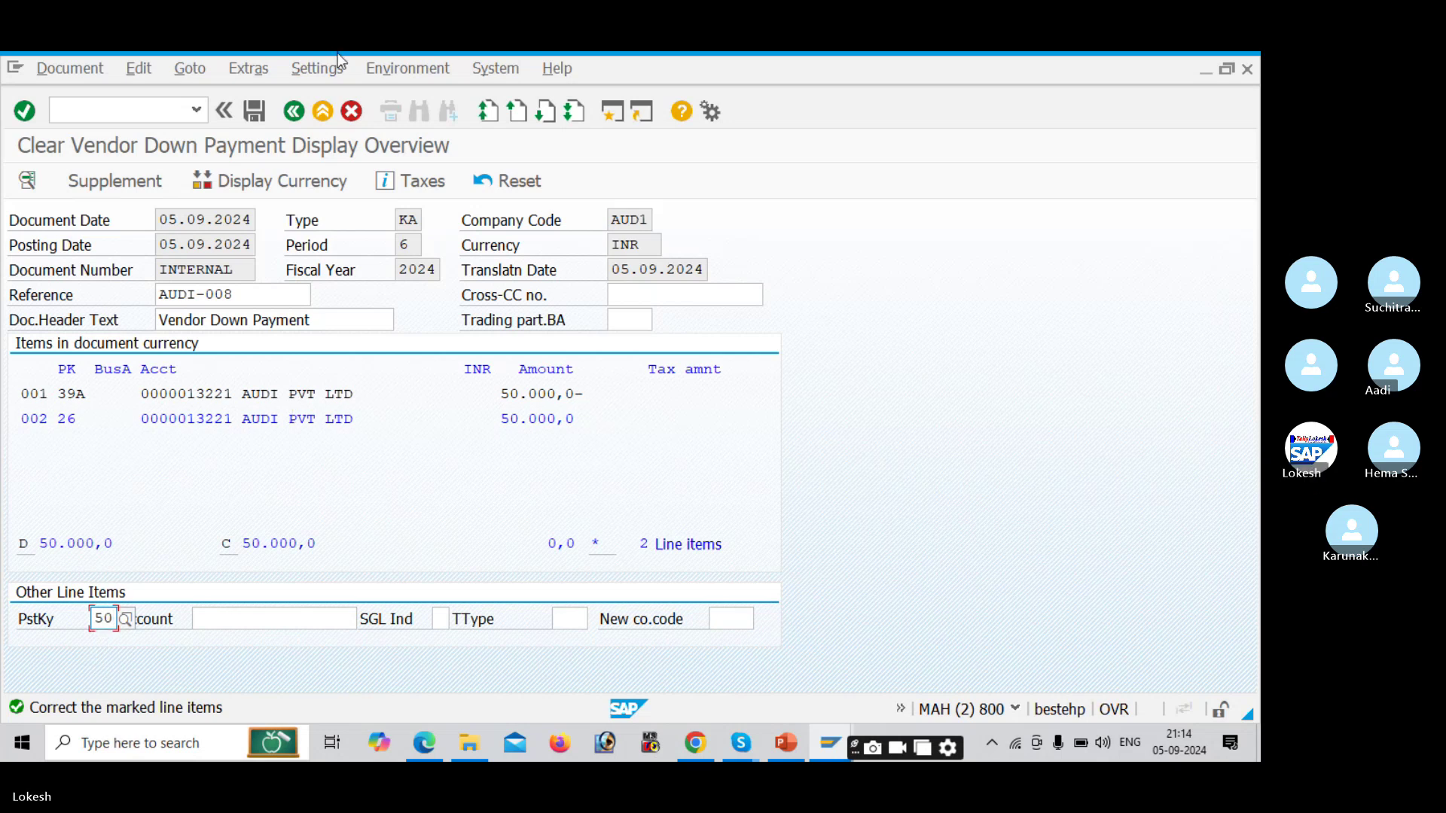
pyautogui.click(256, 113)
pyautogui.write('4')
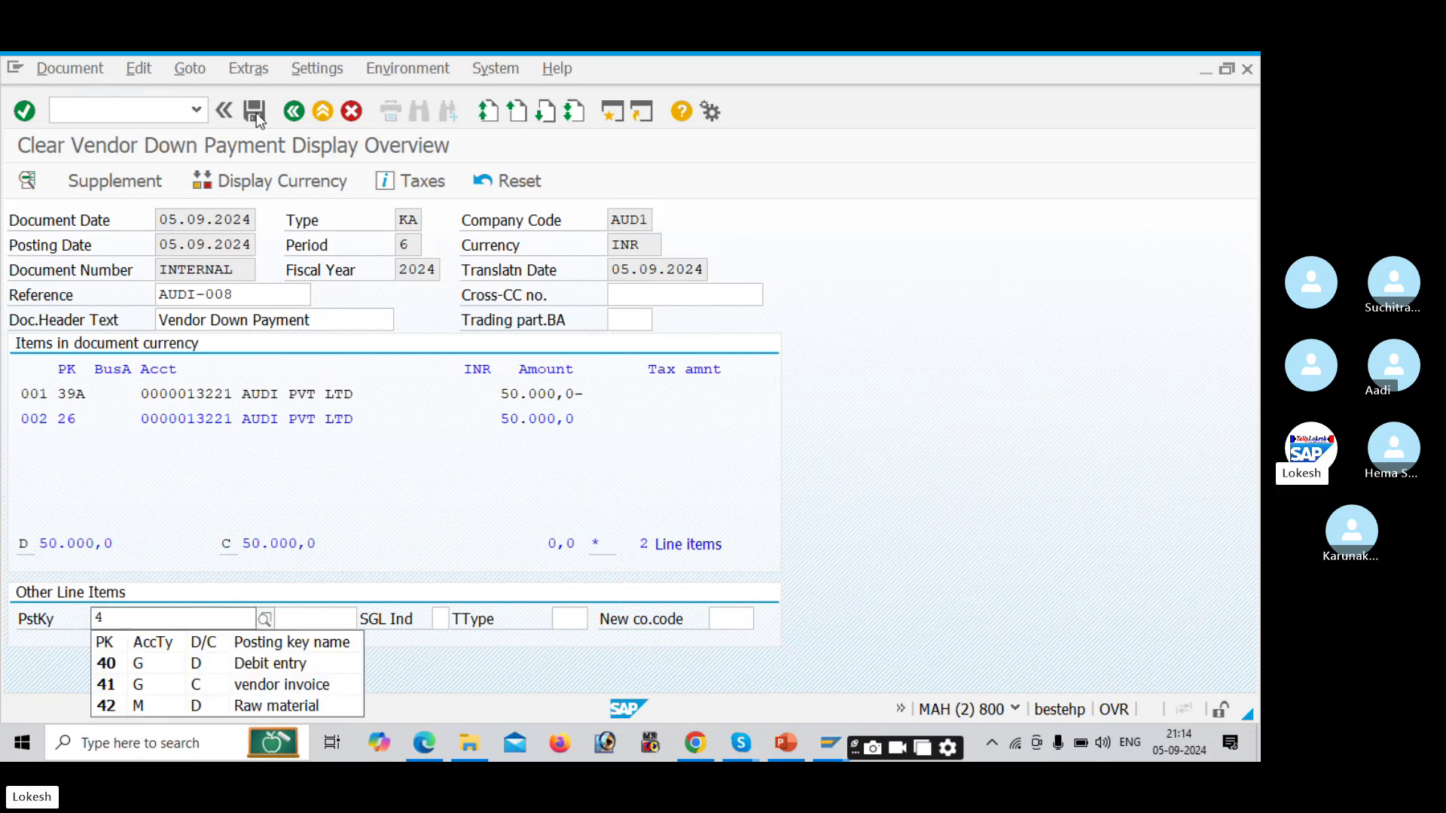
pyautogui.write('0')
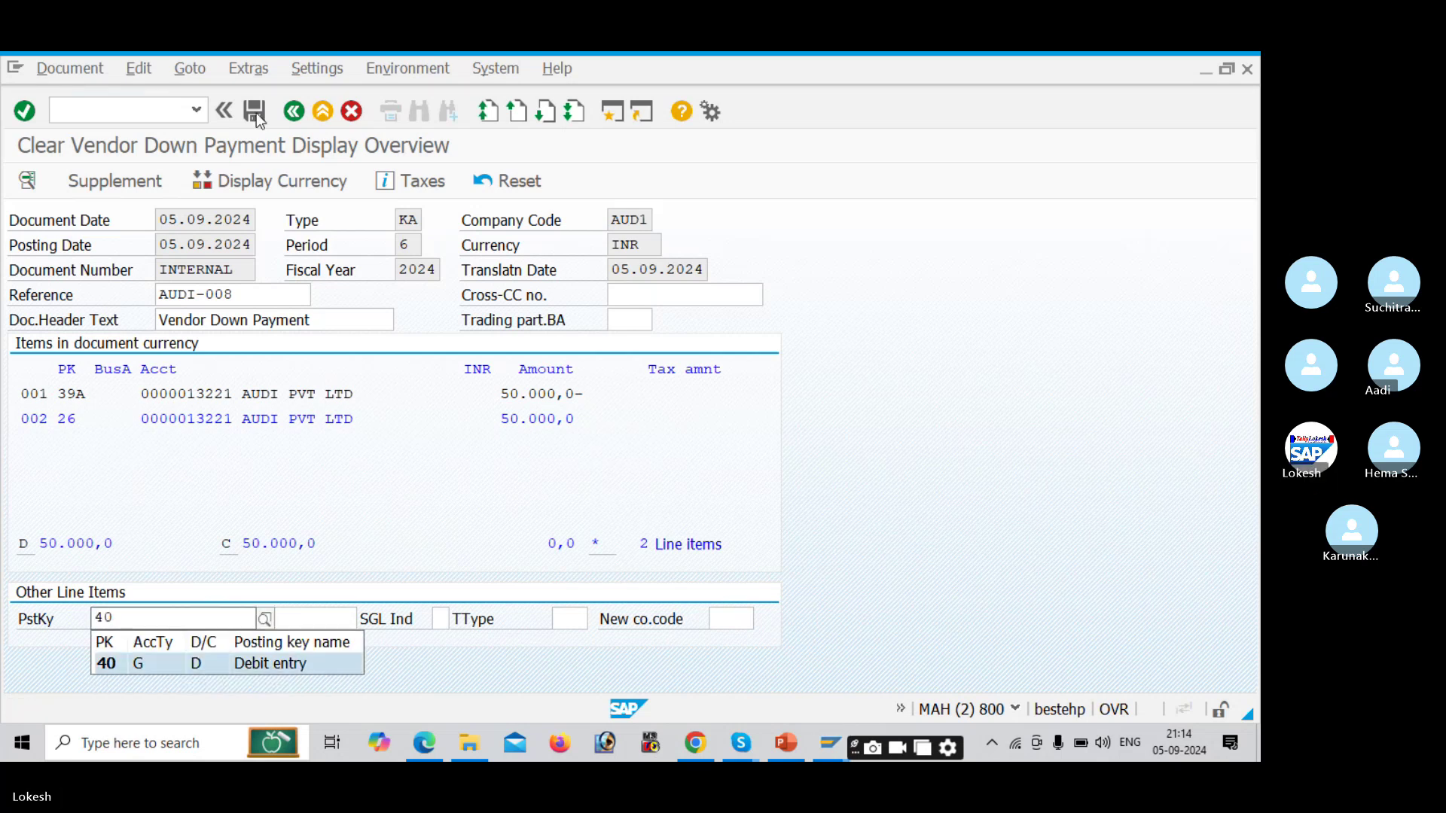
pyautogui.press('Escape')
pyautogui.press('BackSpace')
pyautogui.press('BackSpace')
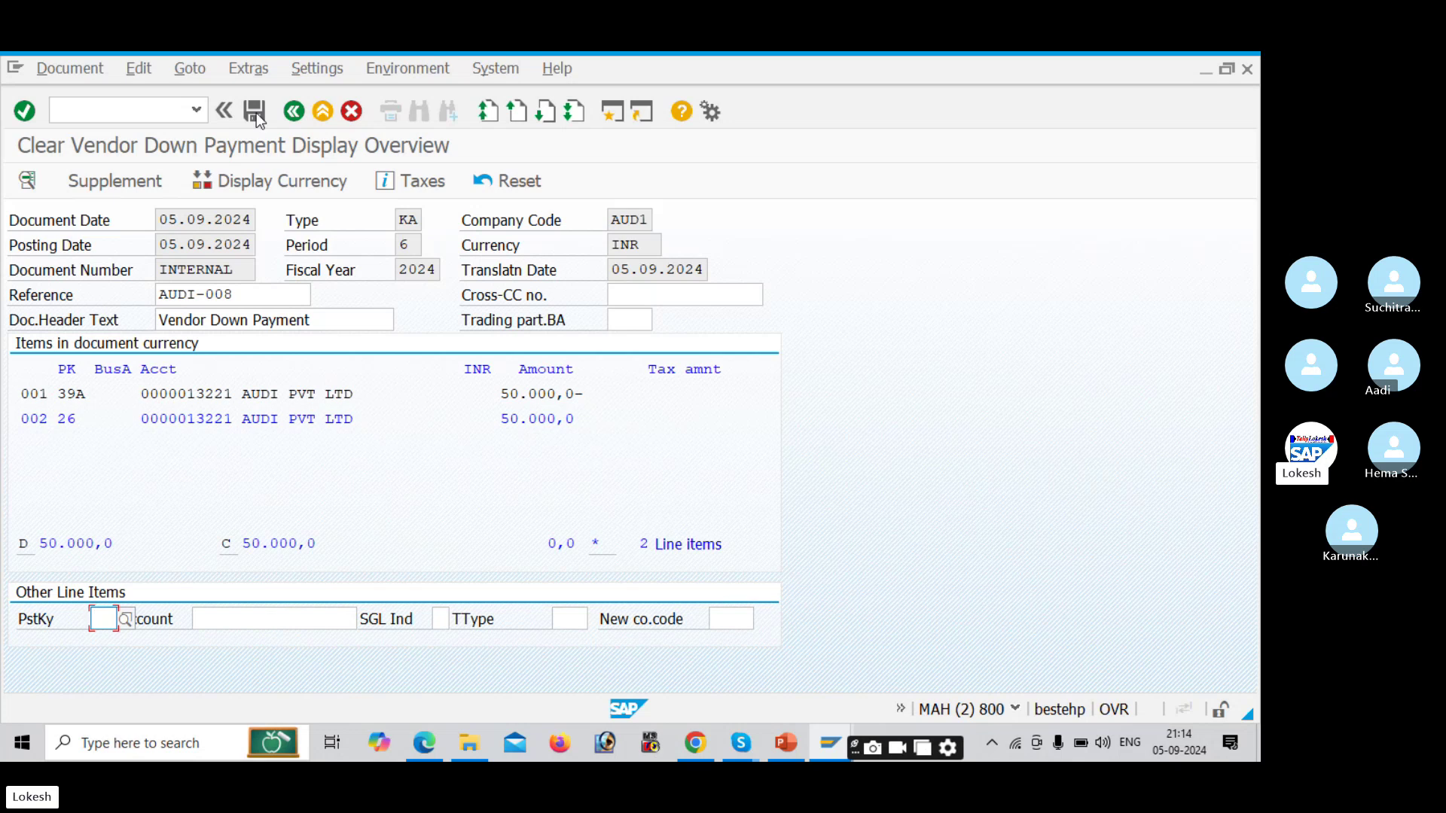
pyautogui.press('Down')
pyautogui.press('Down')
pyautogui.press('Down')
pyautogui.press('Return')
pyautogui.press('Tab')
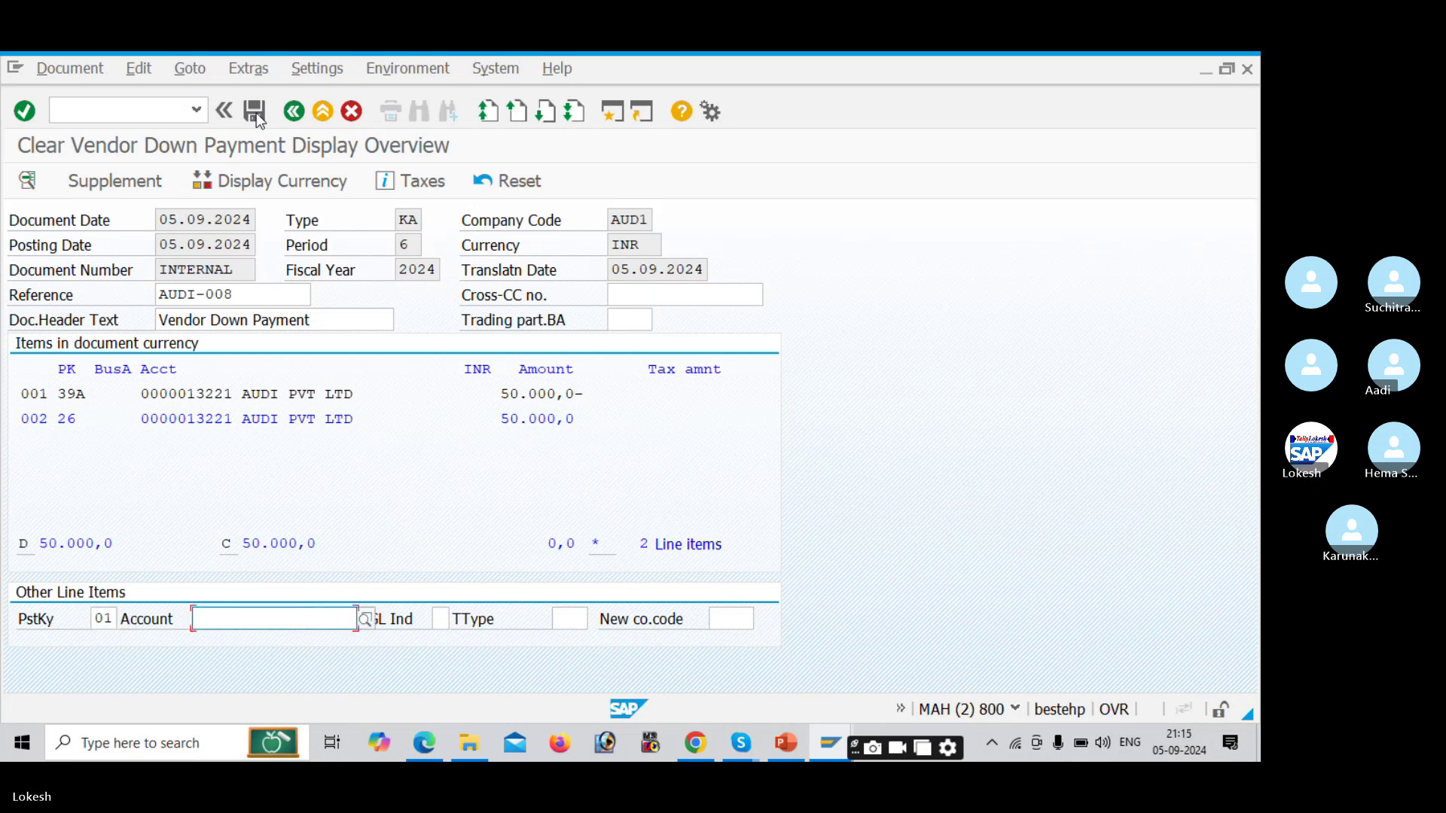
pyautogui.hotkey('shift', 'Tab')
pyautogui.press('BackSpace')
pyautogui.press('BackSpace')
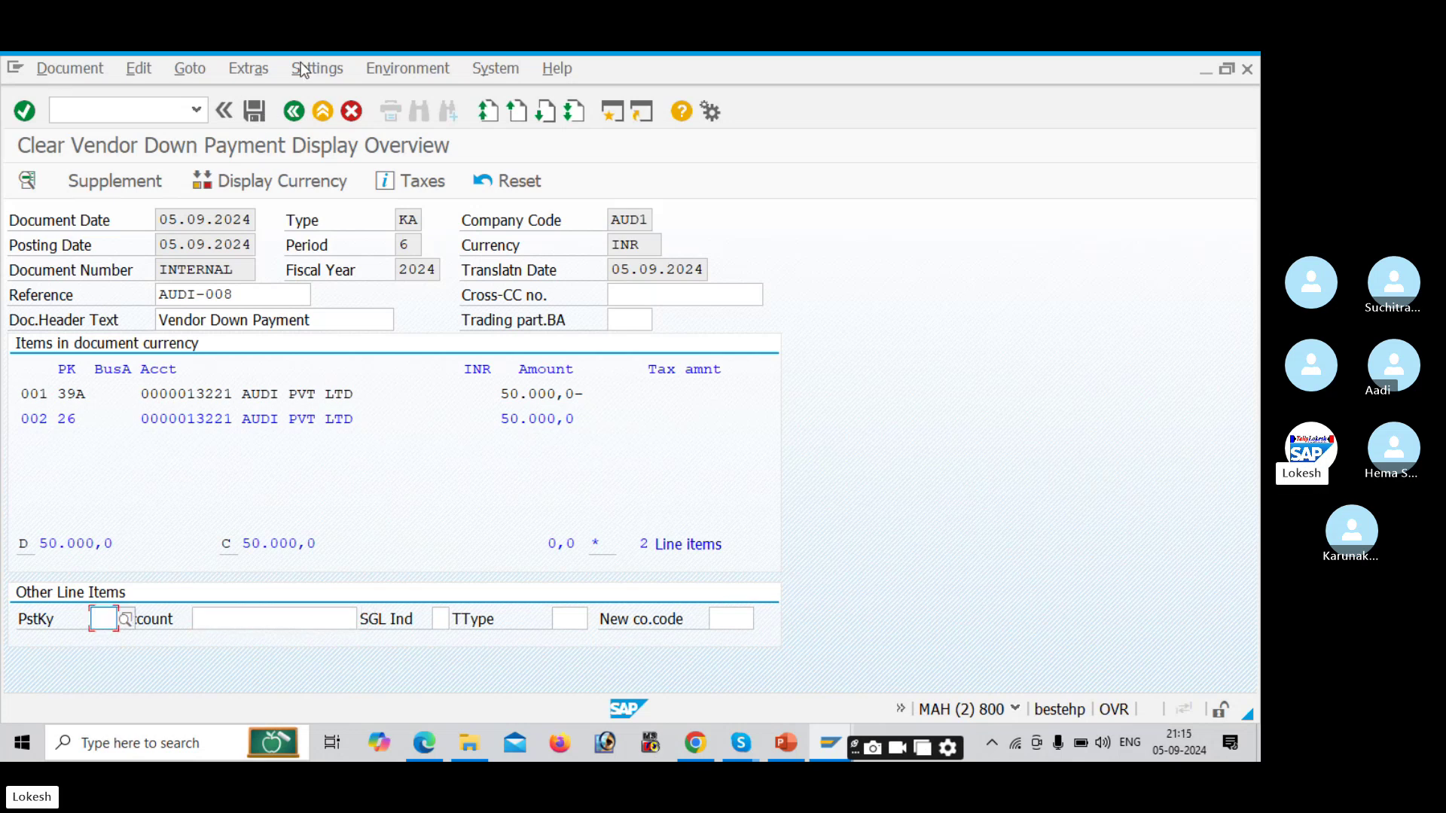
pyautogui.press('Return')
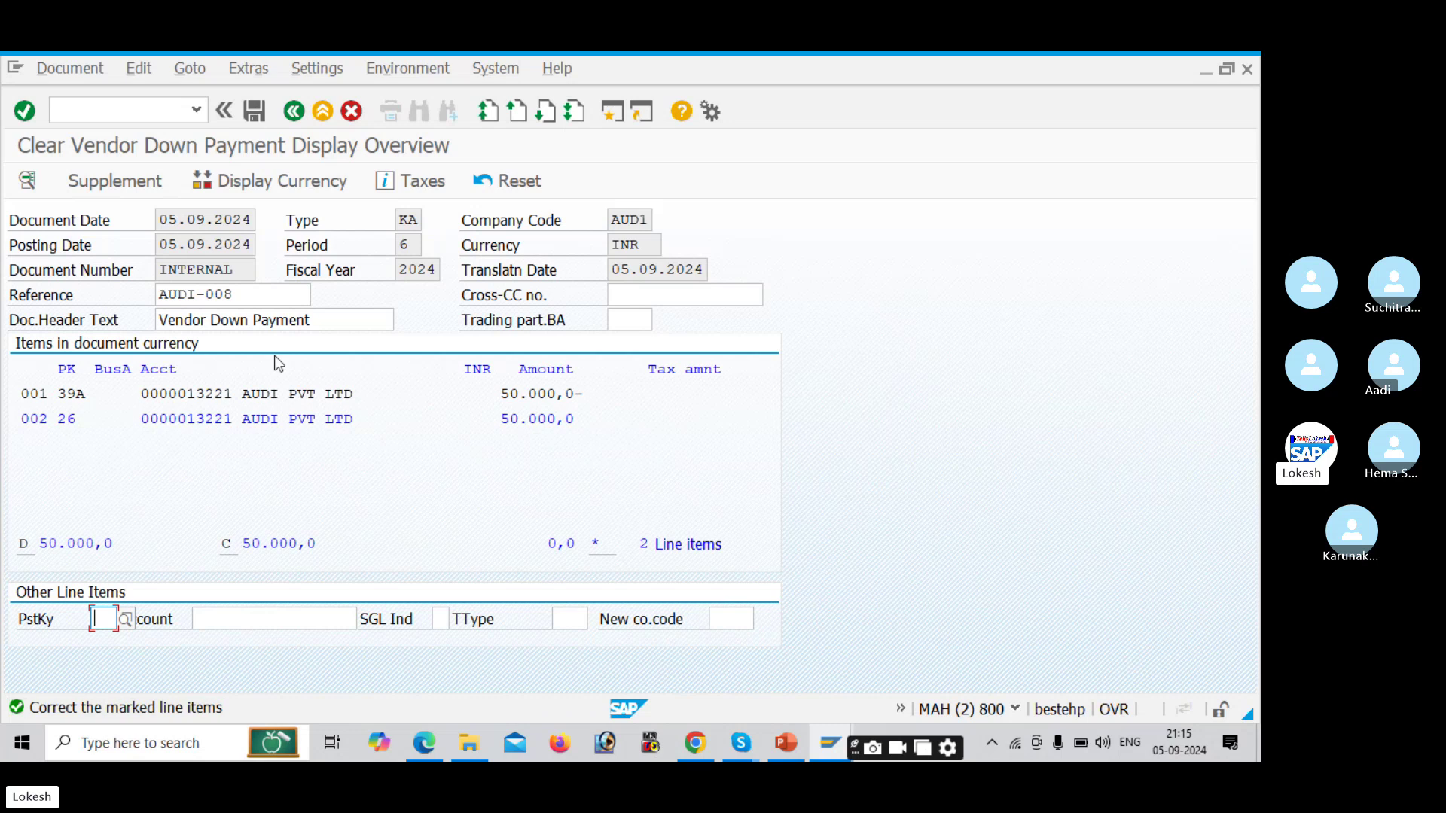
# Step: Open line item 002 for correction and try to post with next-line posting key 01
pyautogui.doubleClick(280, 420)
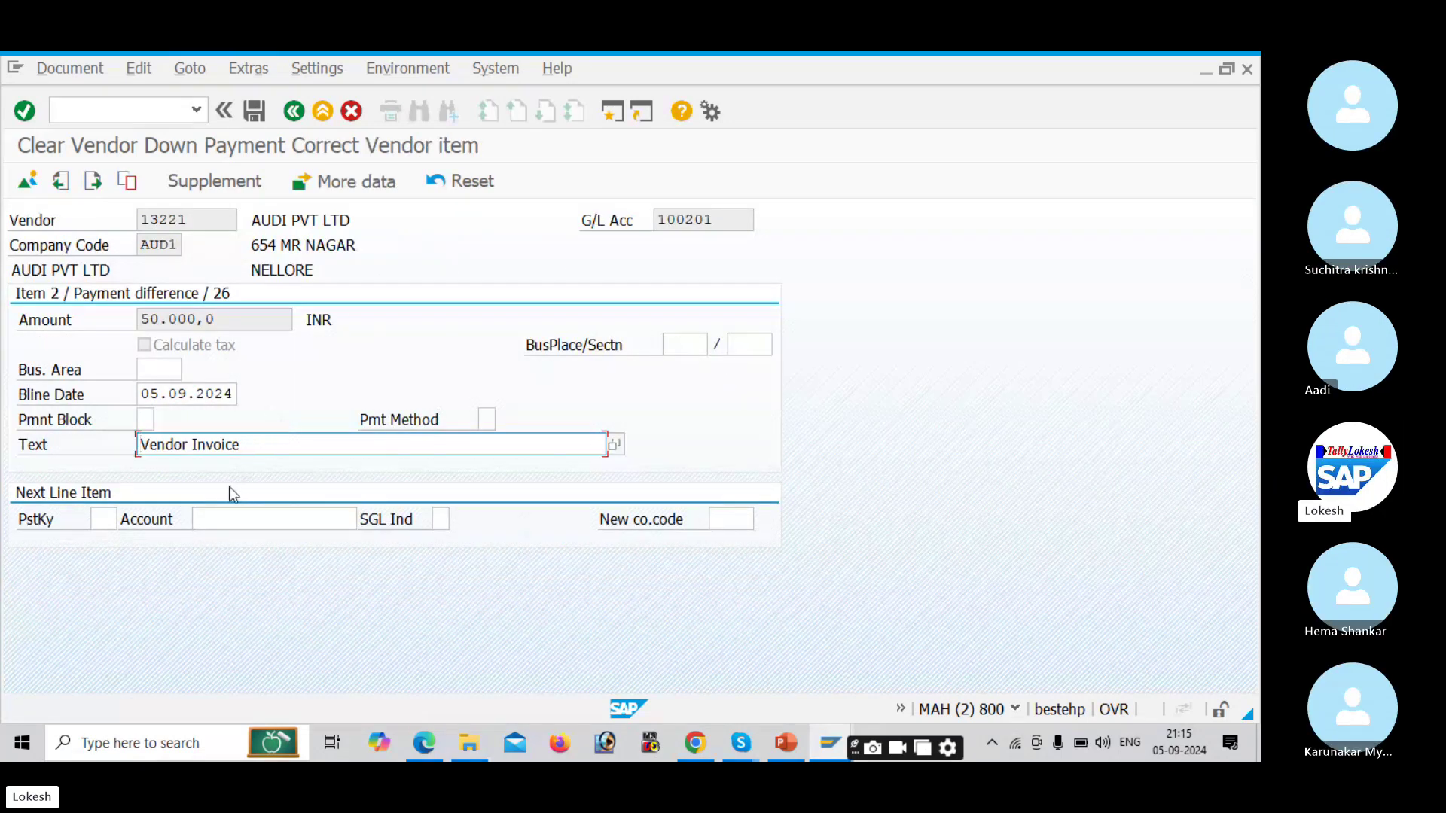
pyautogui.click(110, 513)
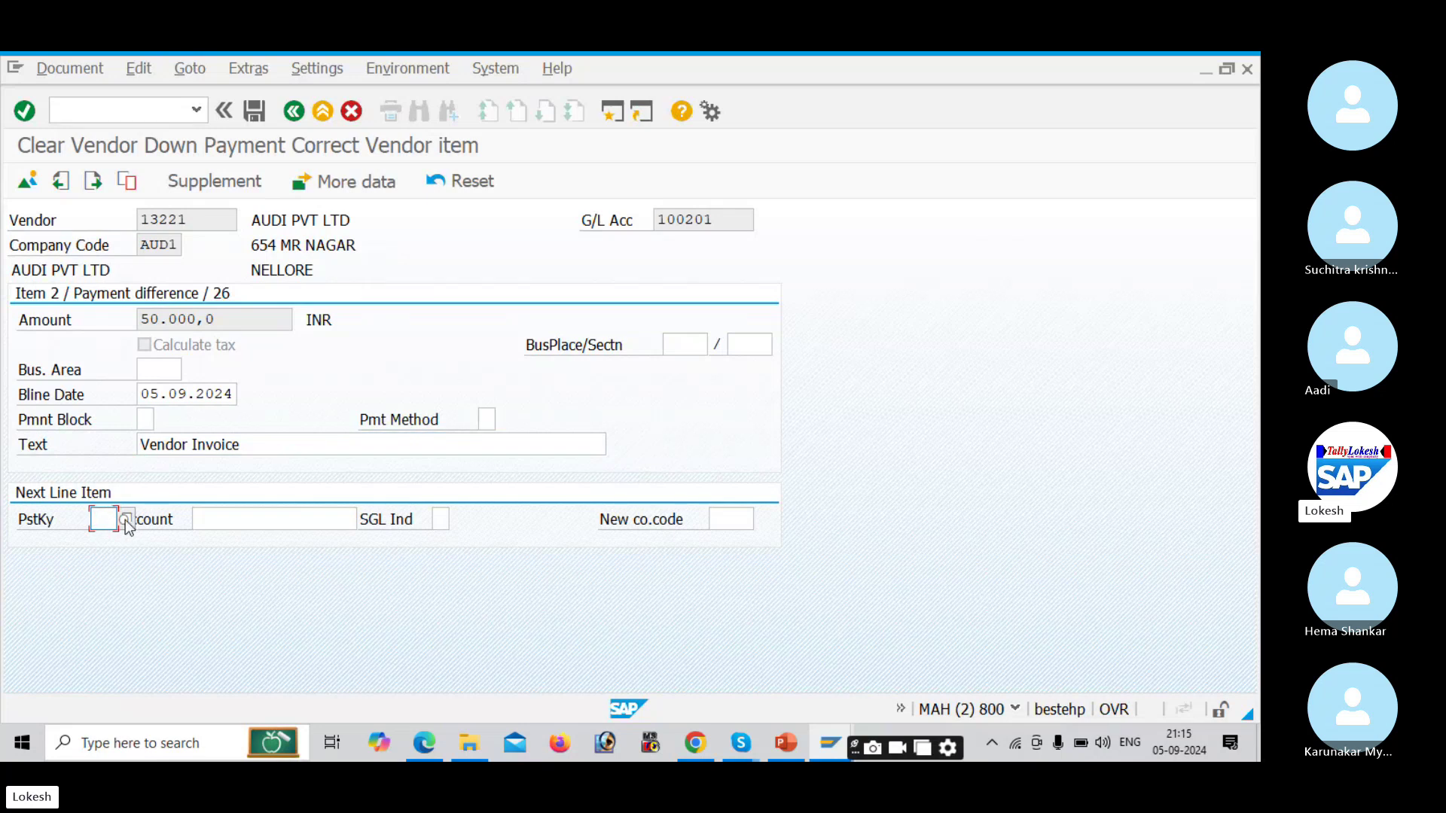
pyautogui.click(125, 520)
pyautogui.click(128, 541)
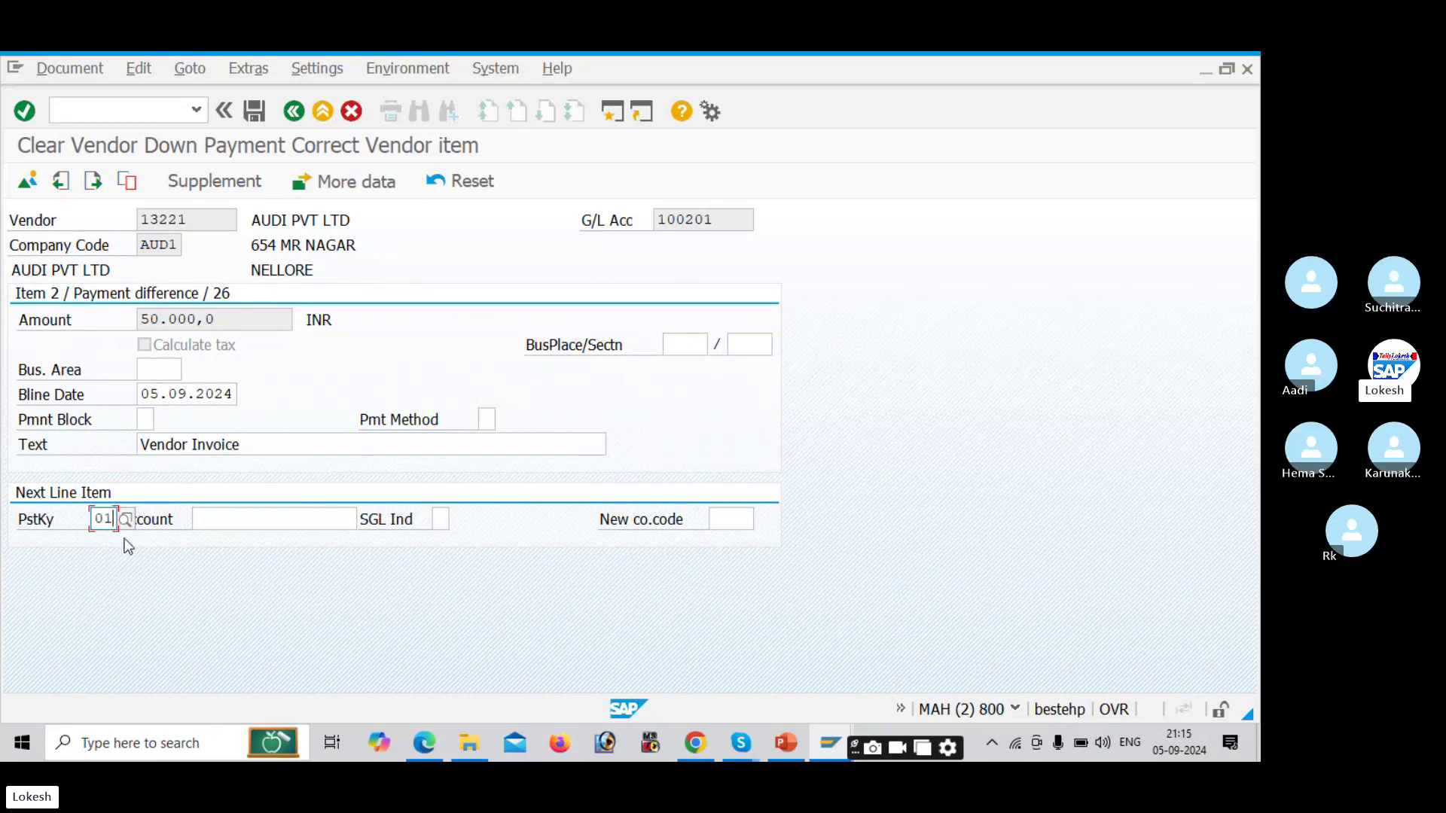
pyautogui.click(261, 119)
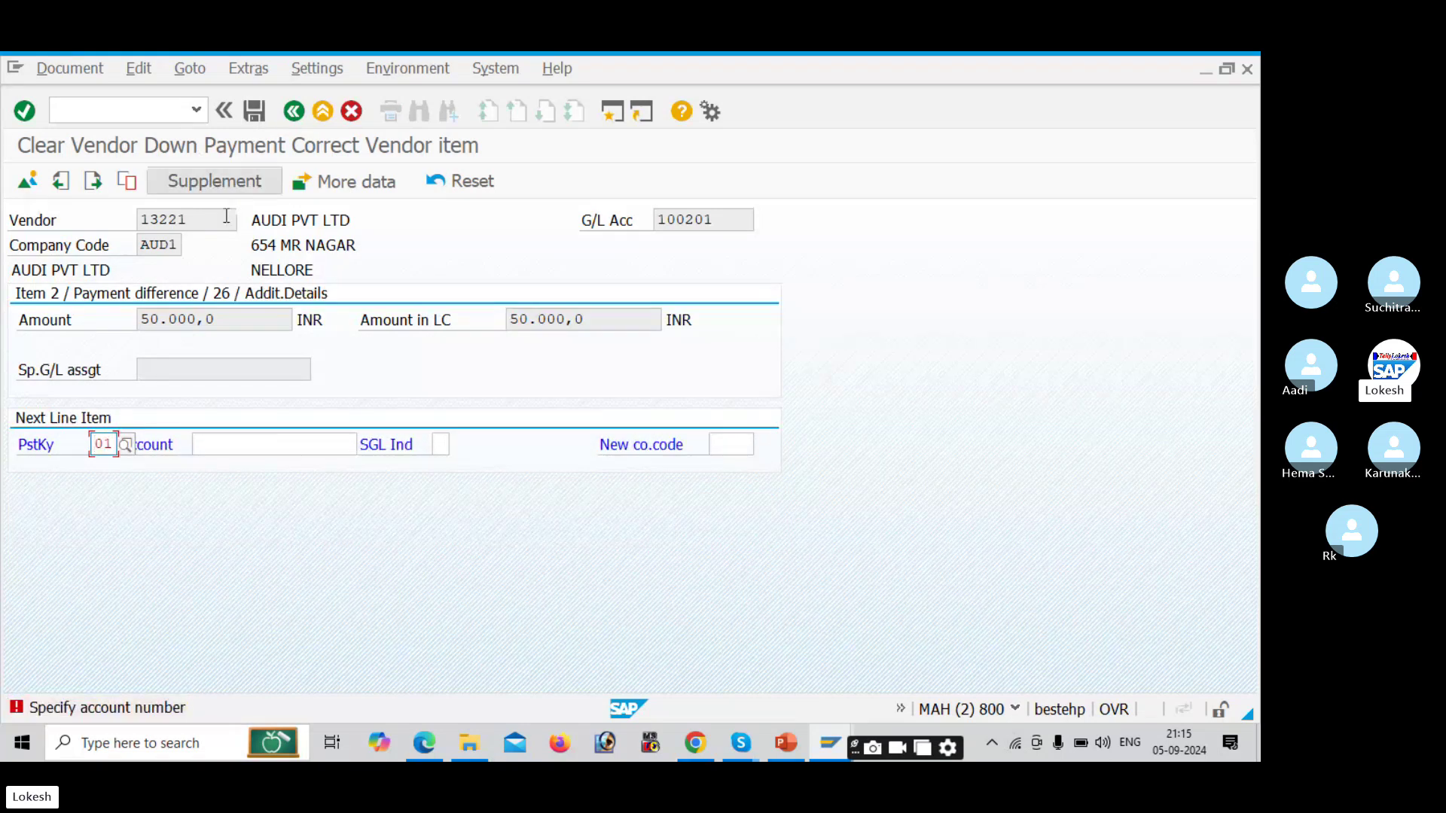
# Step: Choose posting key 40 (Debit entry) for the next line item and post the clearing document
pyautogui.click(125, 447)
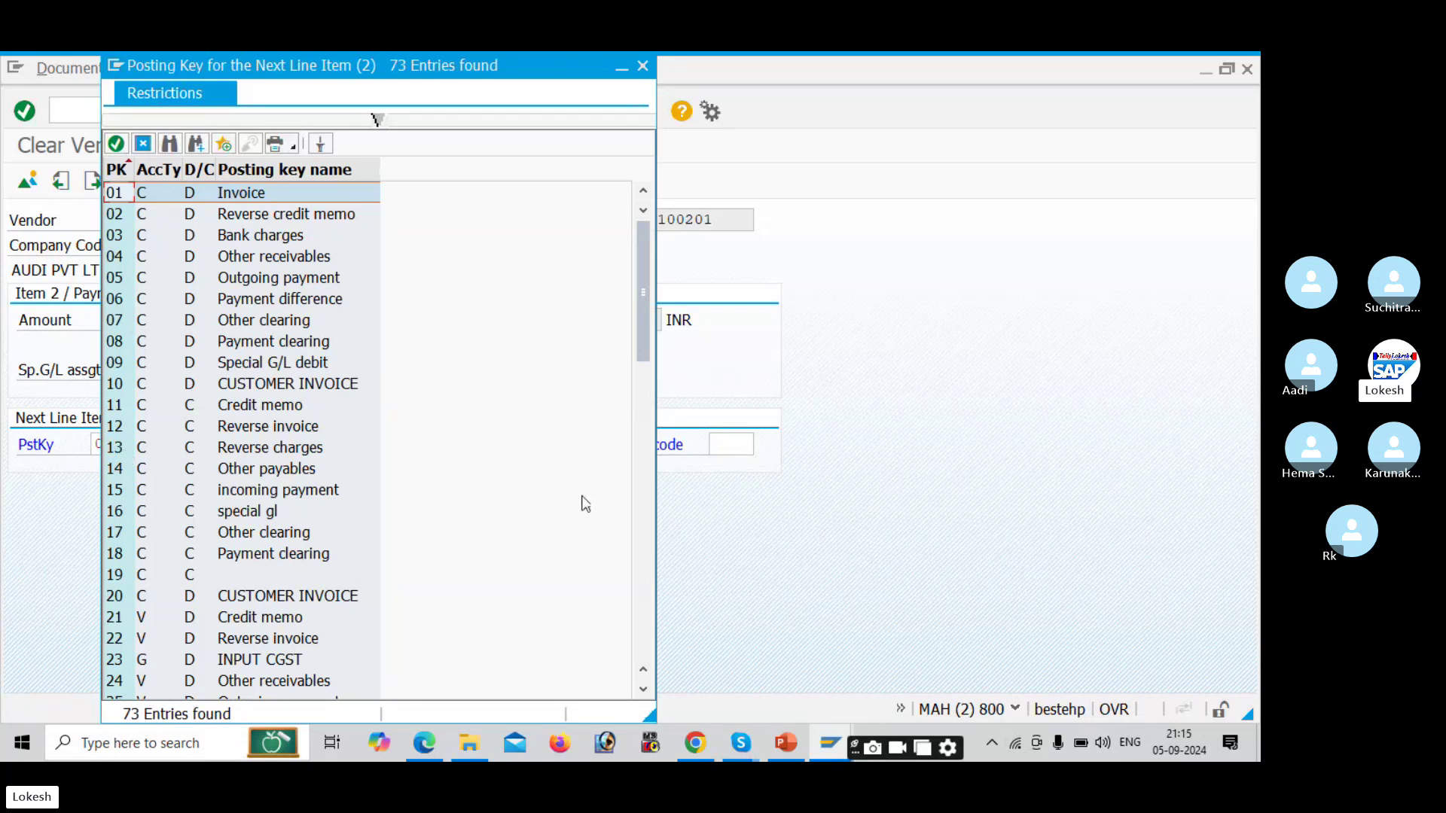
pyautogui.moveTo(644, 337); pyautogui.dragTo(646, 422)
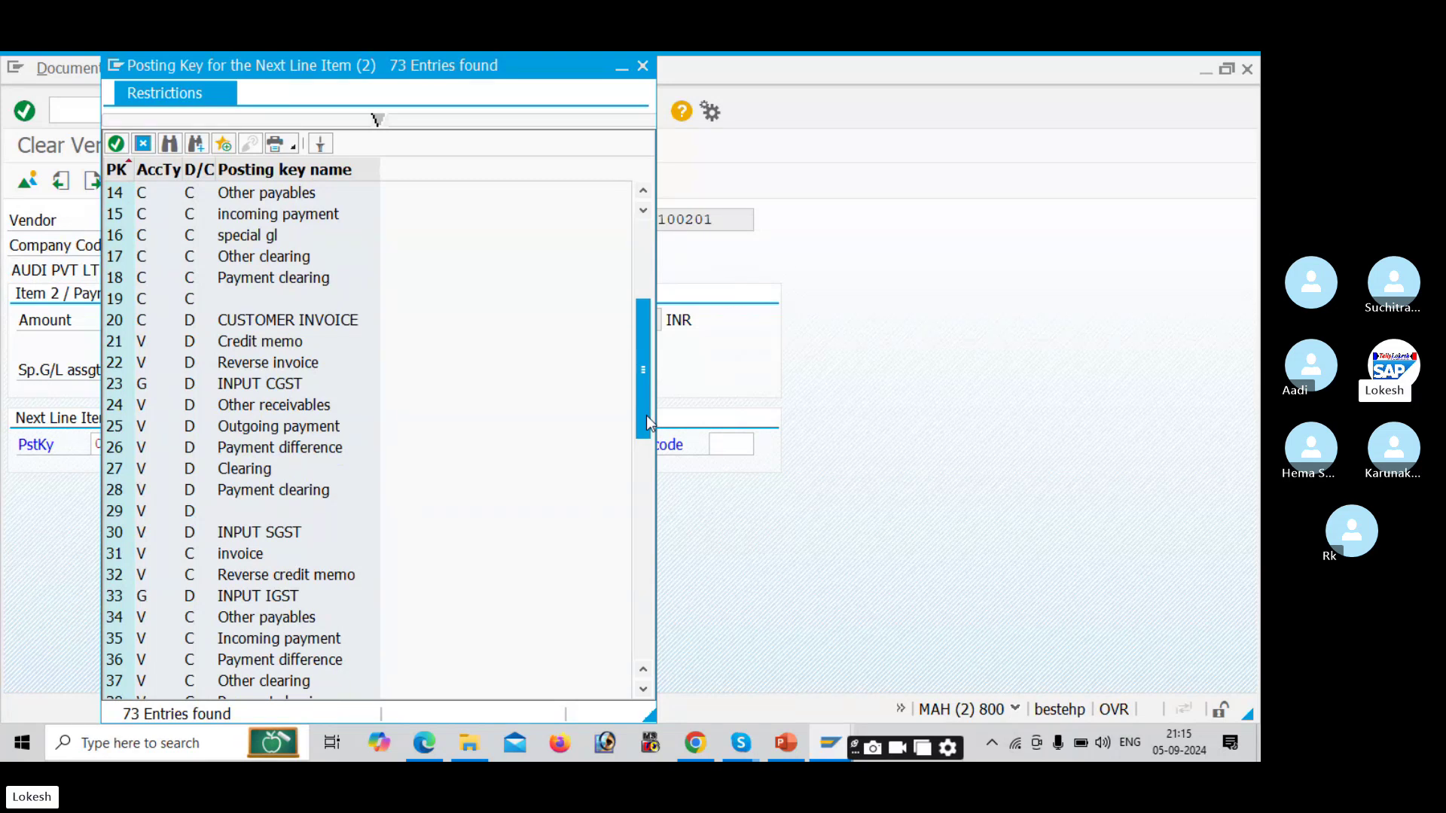
pyautogui.moveTo(646, 422); pyautogui.dragTo(646, 465)
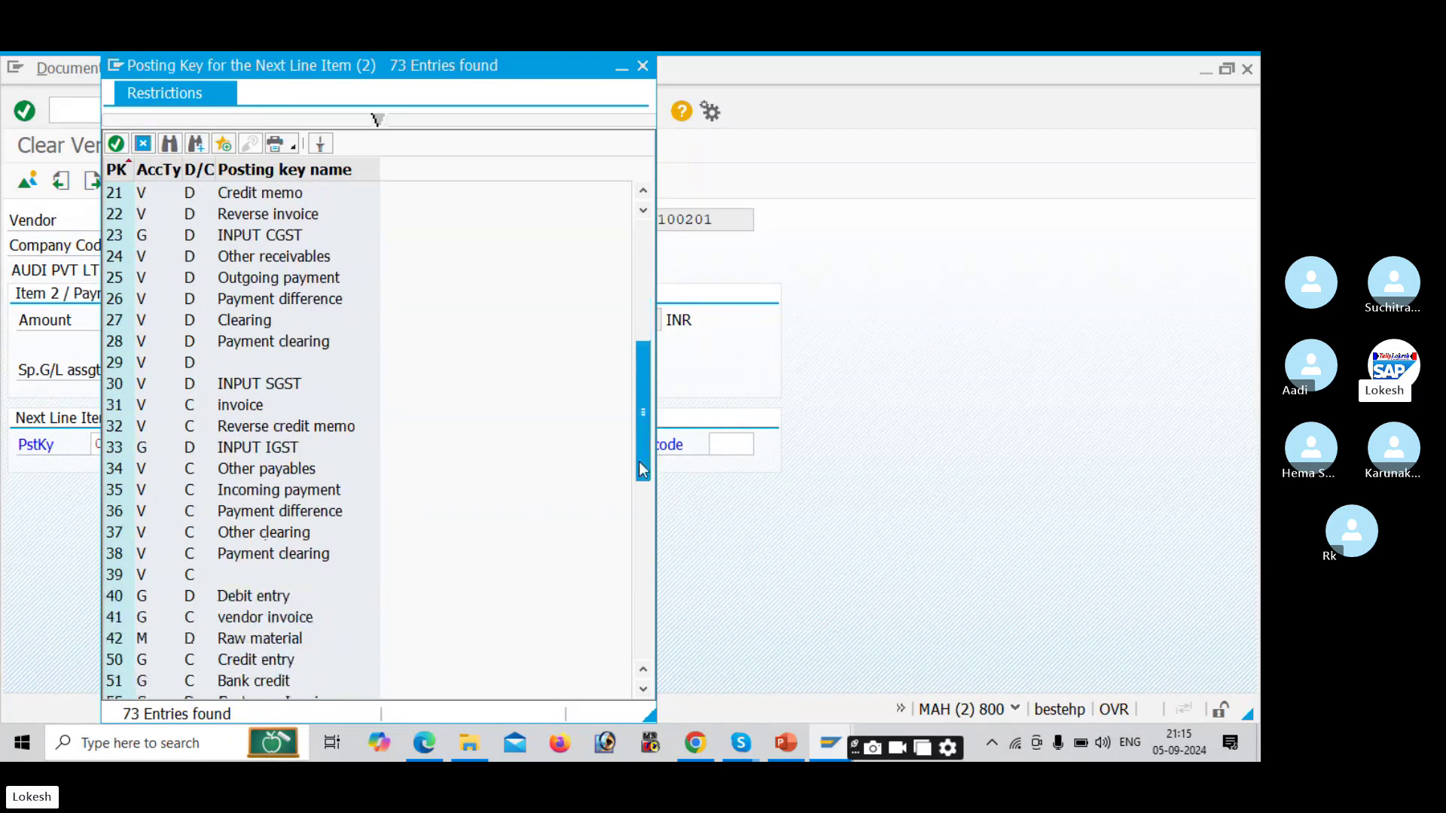
pyautogui.click(256, 600)
pyautogui.doubleClick(256, 600)
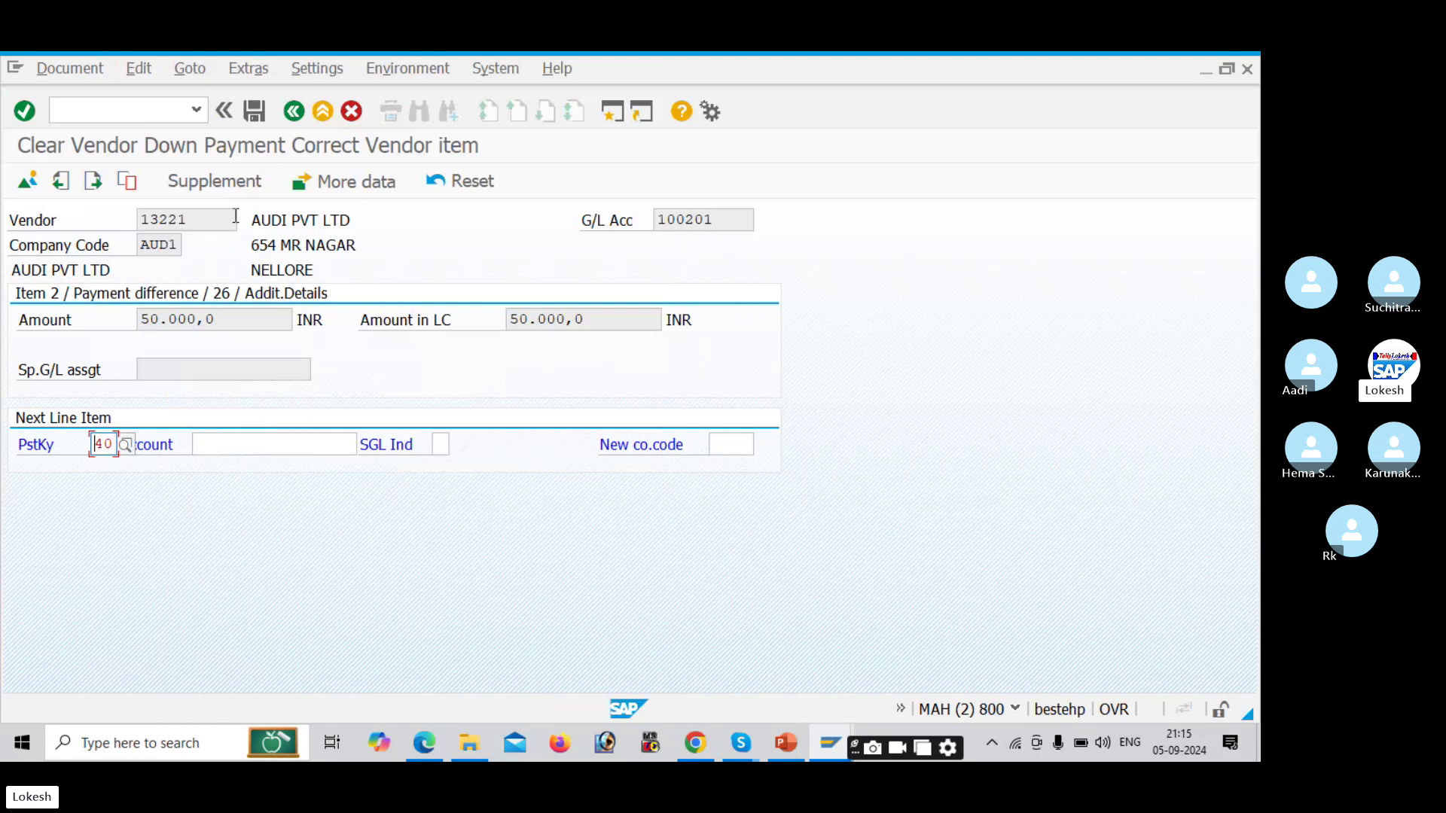
pyautogui.click(253, 115)
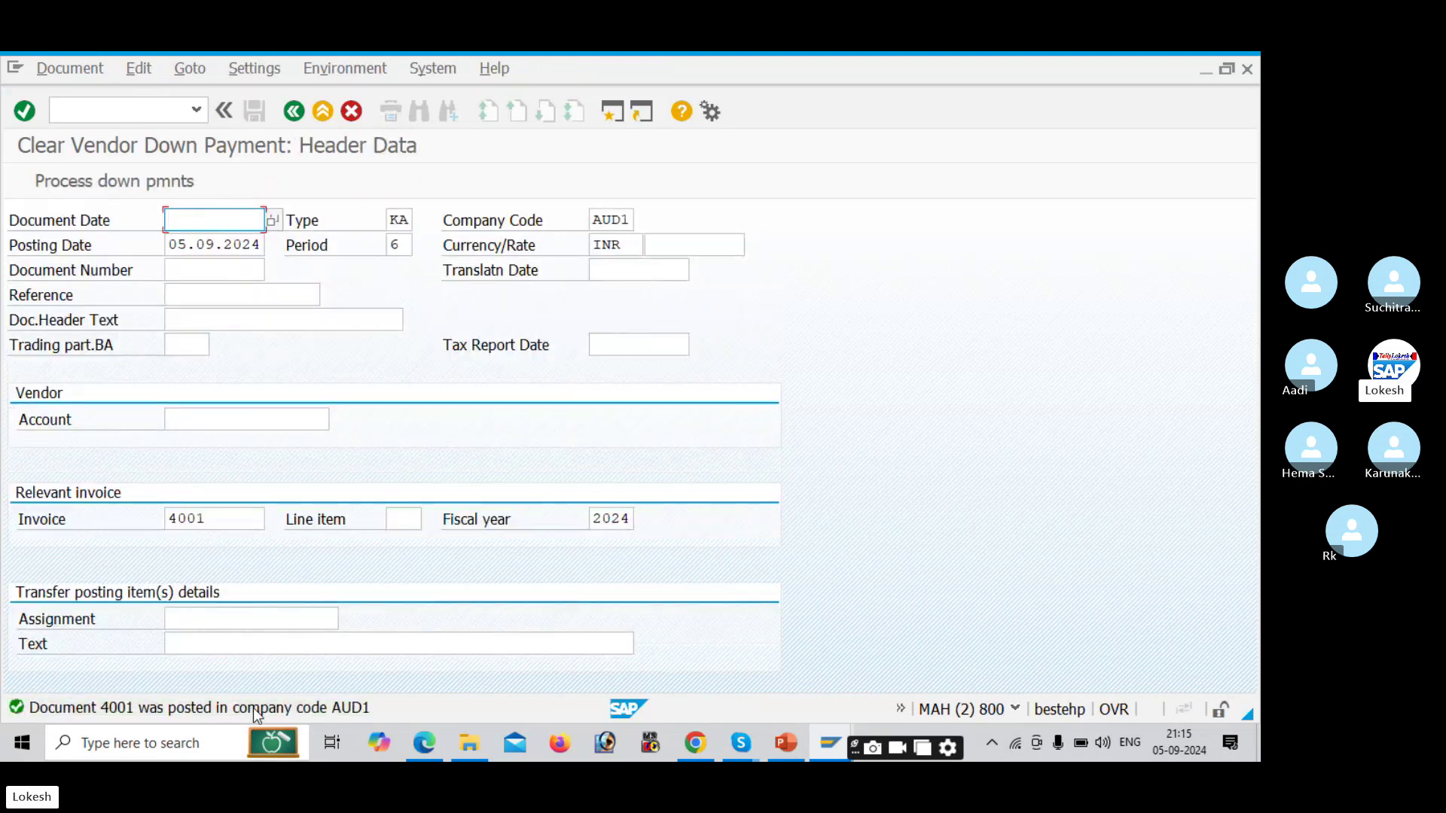
# Step: Switch to the Vendor Line Item Display session and refresh the list to check the vendor's open items
pyautogui.hotkey('alt', 'Tab')
pyautogui.hotkey('alt', 'Tab')
pyautogui.hotkey('alt', 'Tab')
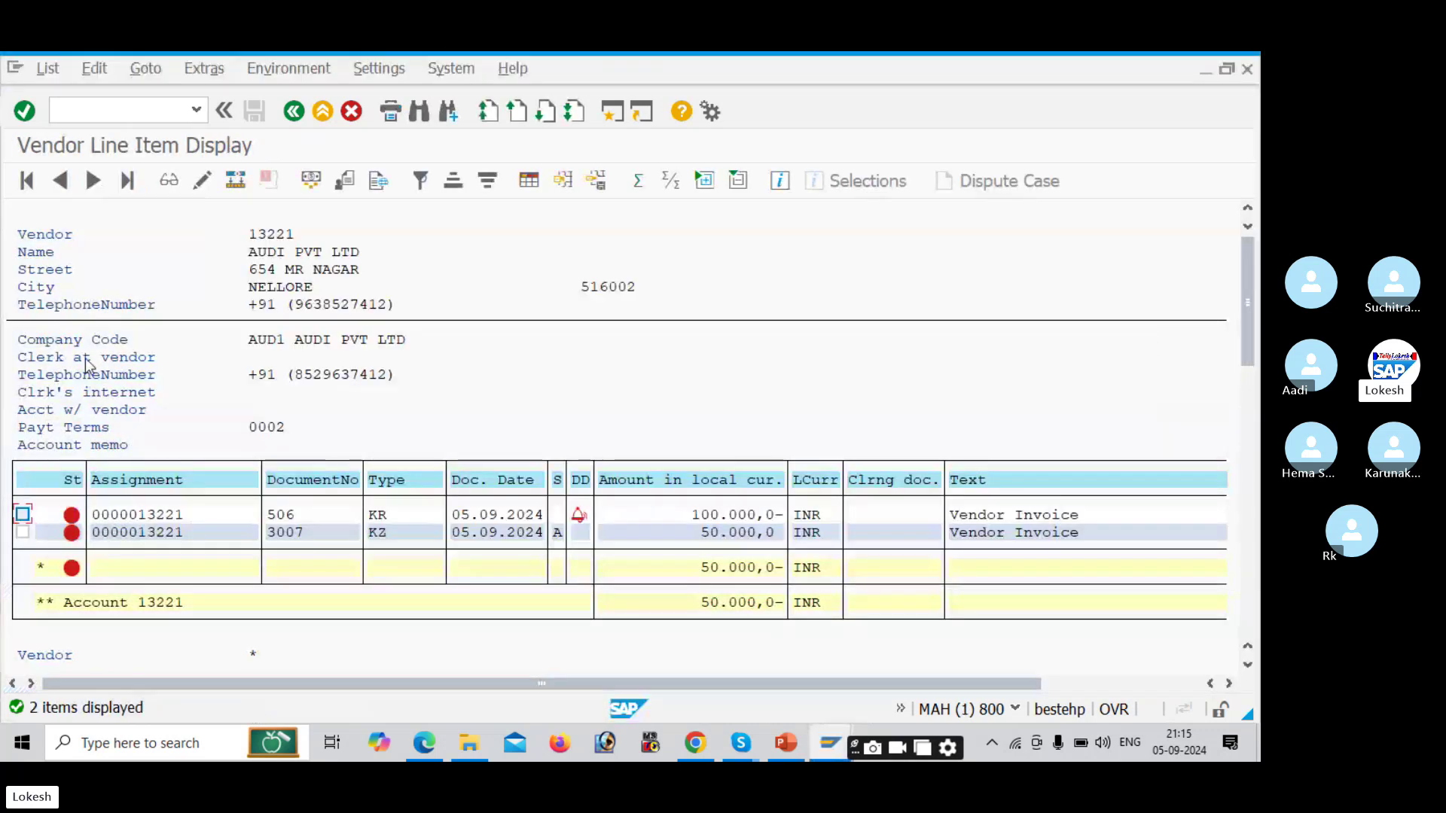
pyautogui.click(48, 68)
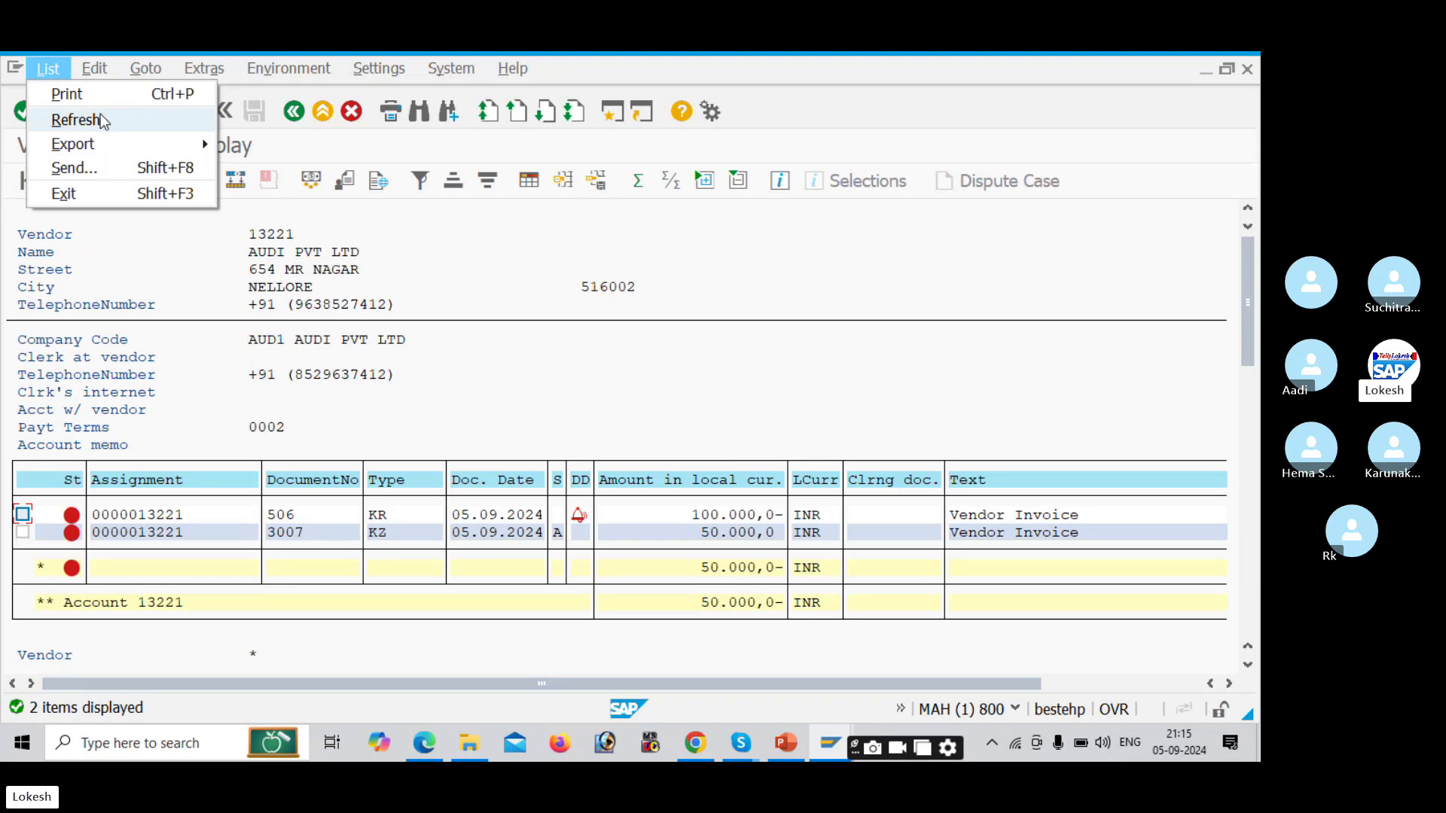
pyautogui.click(76, 119)
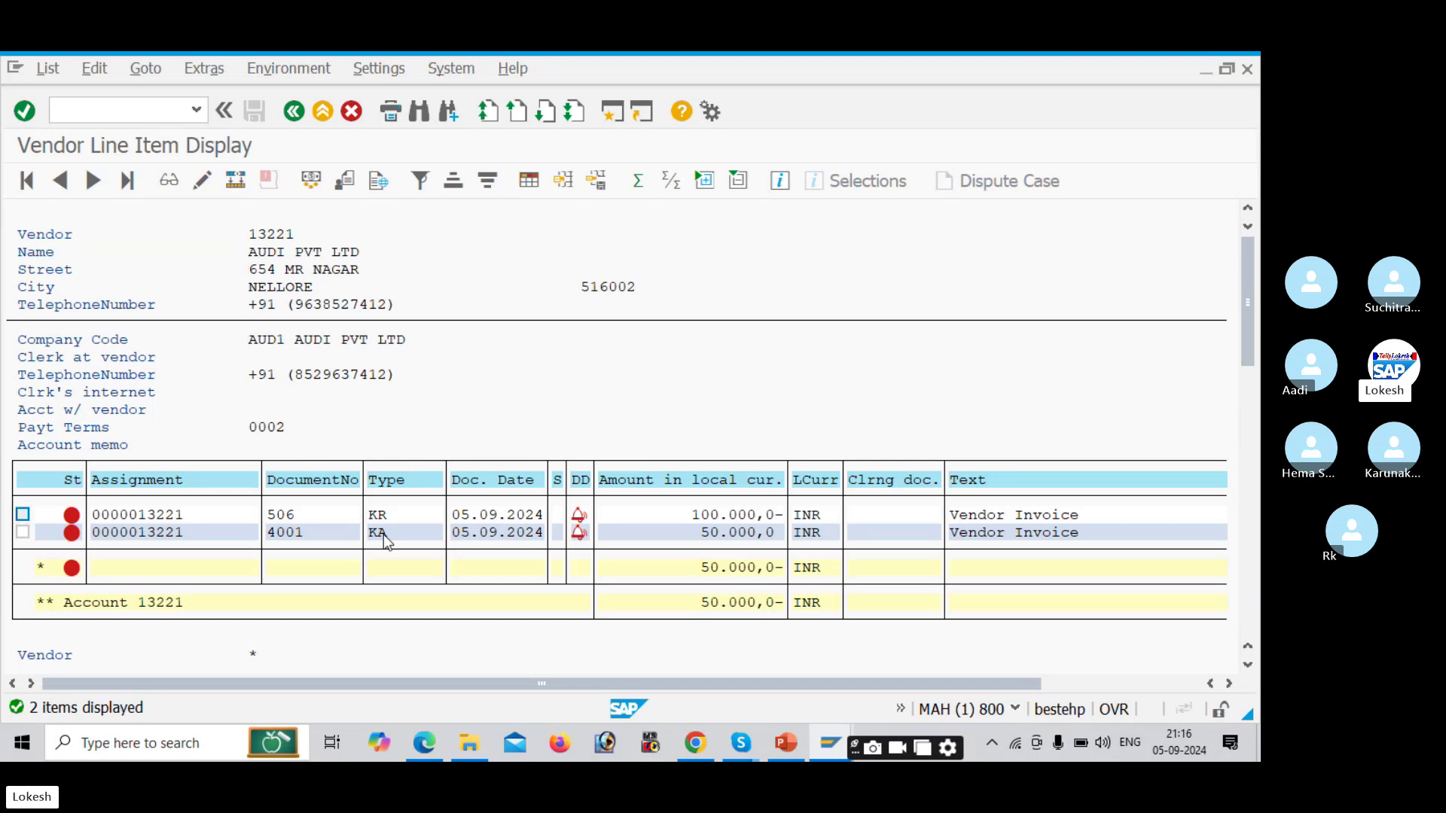
# Step: Check the vendor payment transaction code on the PowerPoint slide, return to the SAP clearing session and open transaction F-53
pyautogui.hotkey('alt', 'Tab')
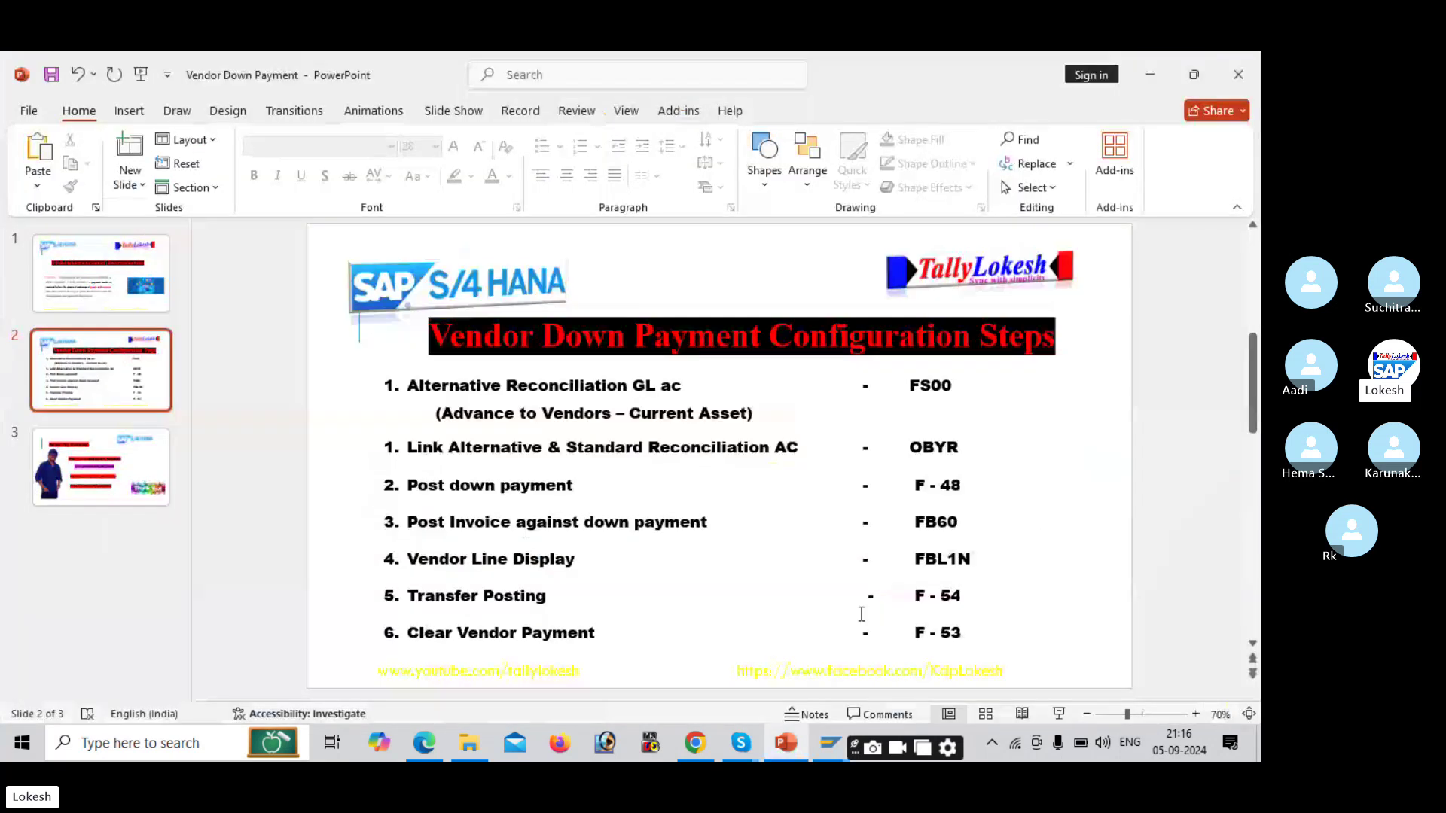
pyautogui.hotkey('alt', 'Tab')
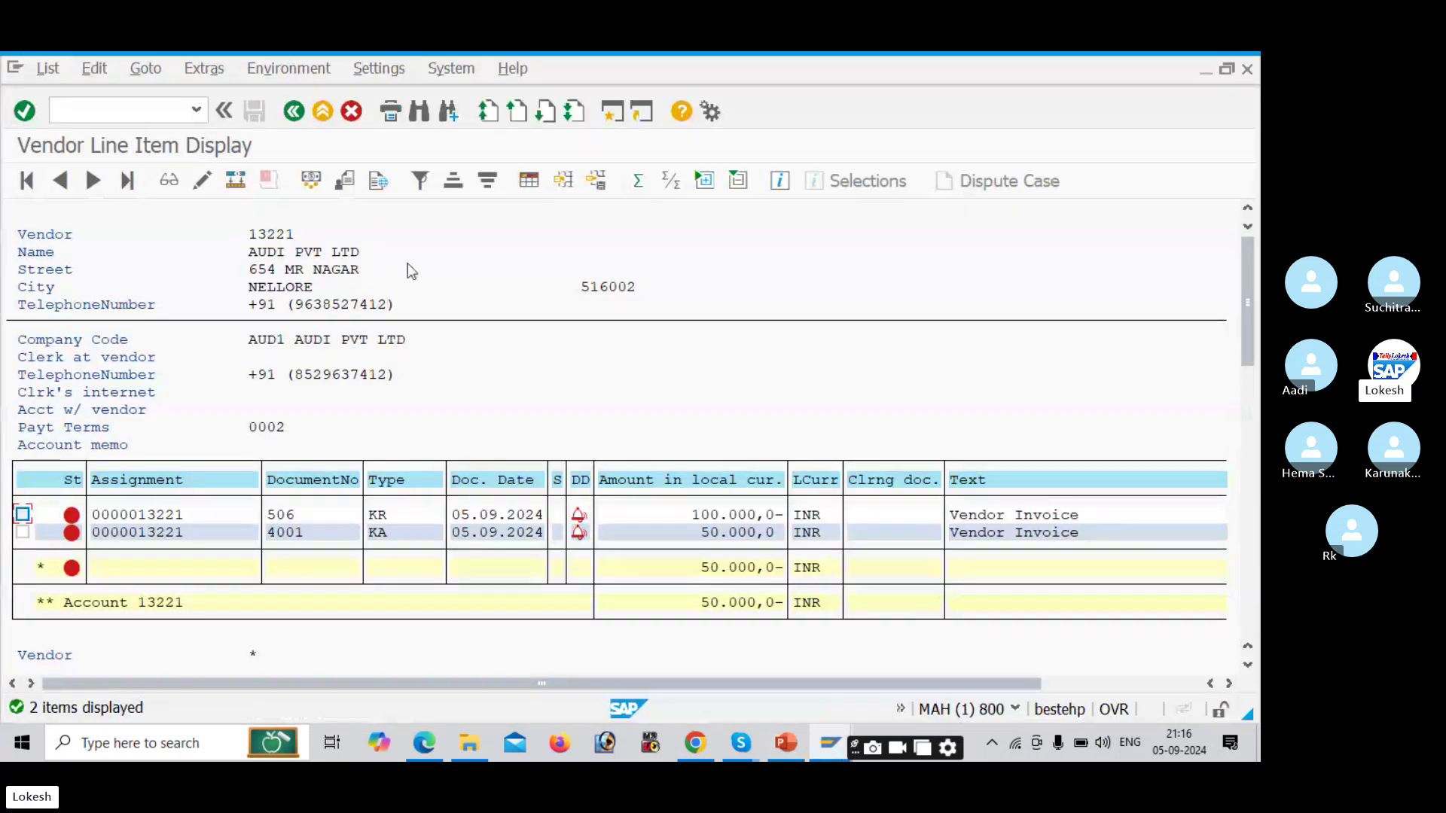
pyautogui.hotkey('alt', 'Tab')
pyautogui.hotkey('alt', 'Tab')
pyautogui.hotkey('ctrl', '/')
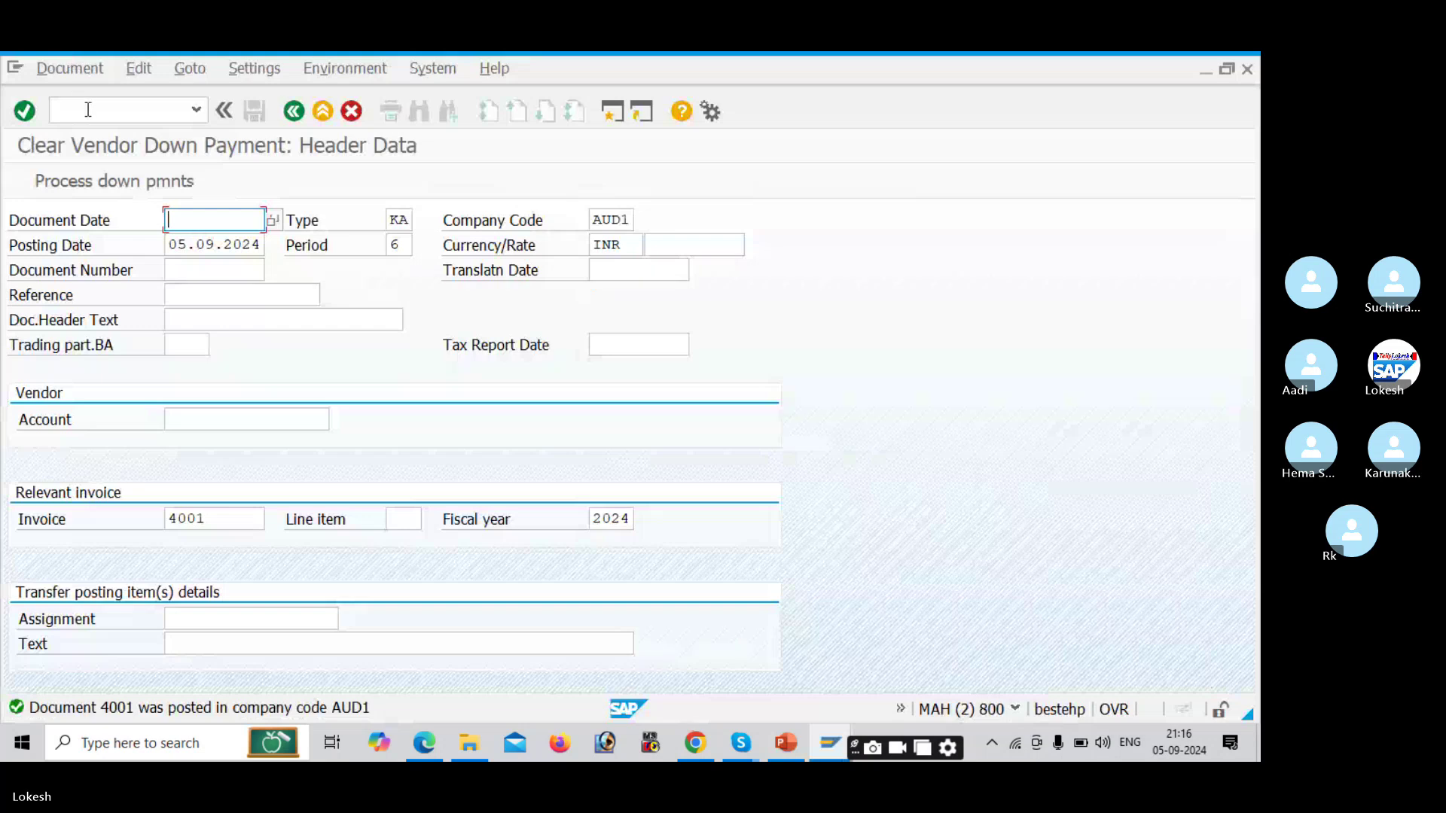
pyautogui.write('/NF')
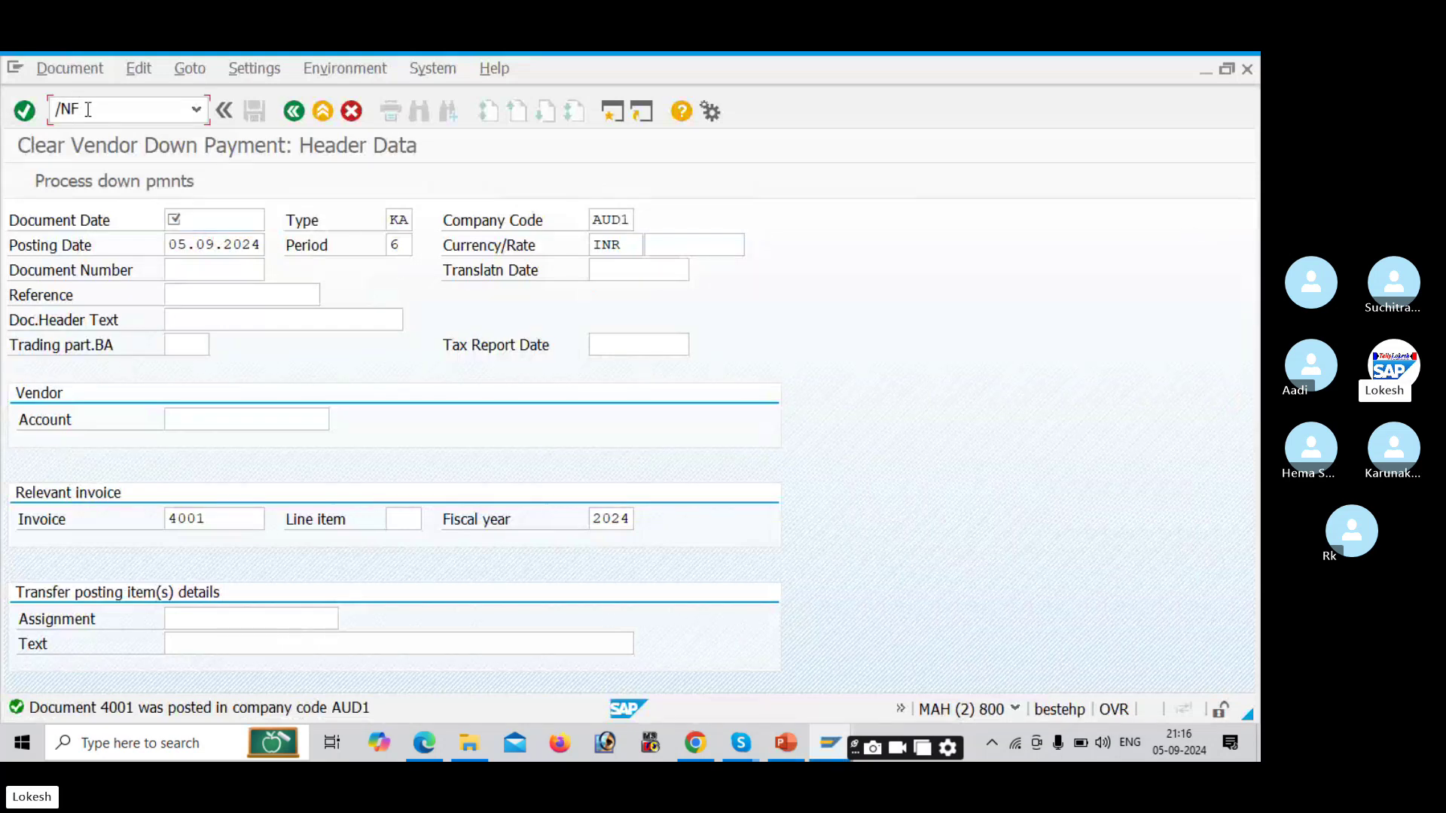
pyautogui.write('-53')
pyautogui.press('Return')
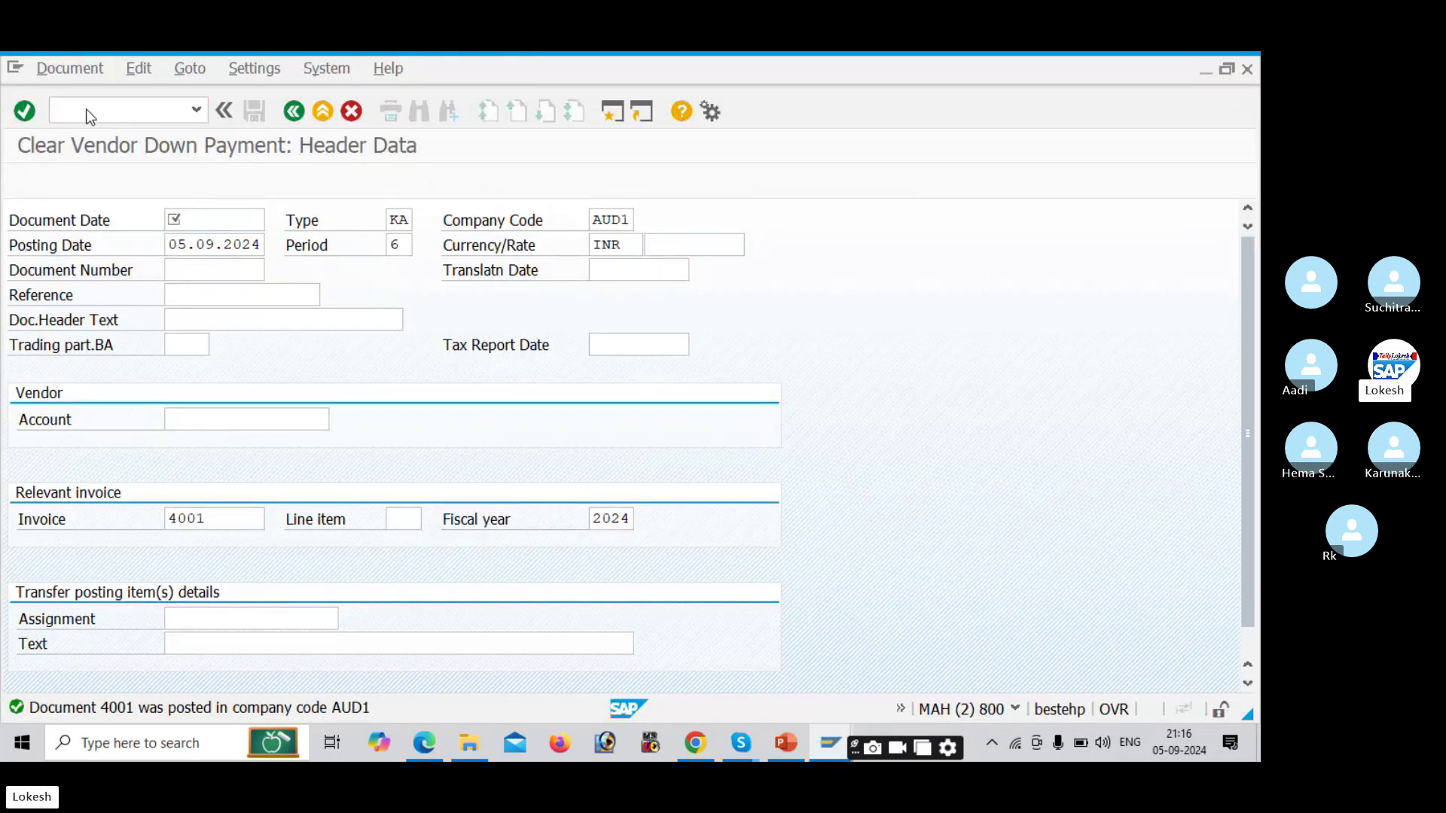
# Step: Set the outgoing payment's document date to 05.09.2024
pyautogui.press('Down')
pyautogui.press('Down')
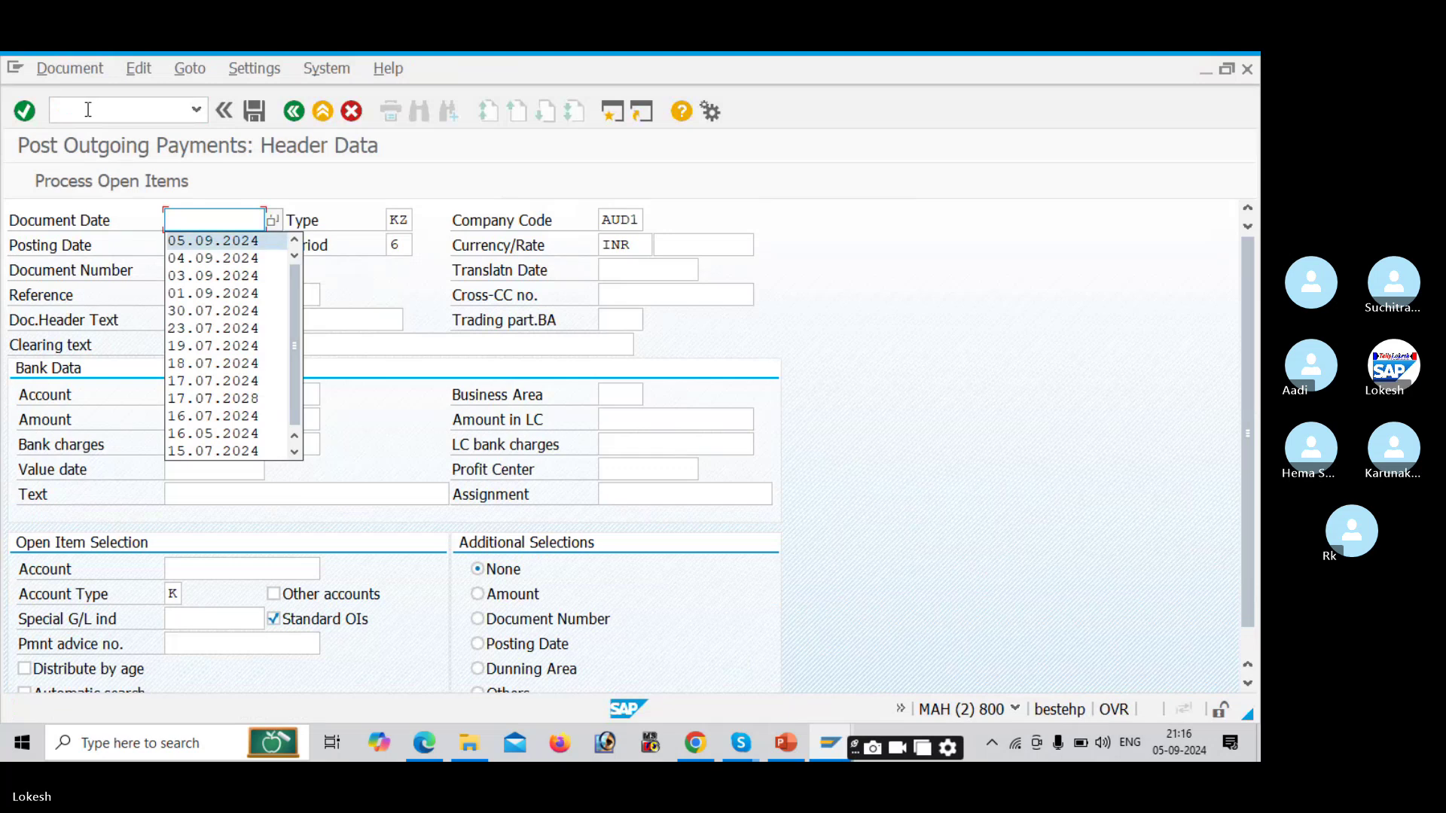
pyautogui.press('Tab')
pyautogui.press('Tab')
pyautogui.press('Tab')
pyautogui.press('Tab')
pyautogui.press('Tab')
pyautogui.press('Tab')
pyautogui.press('Tab')
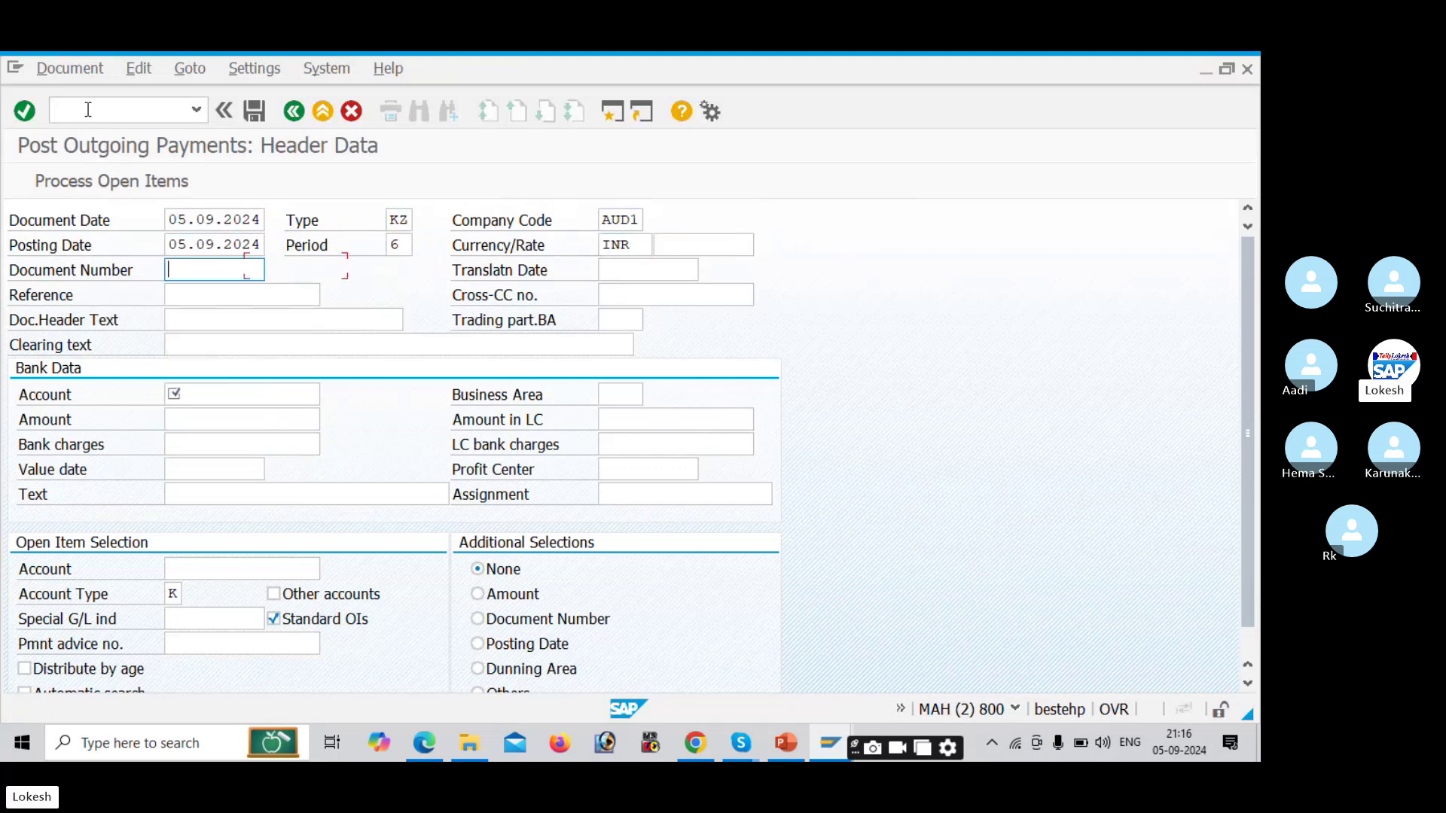
# Step: Set the outgoing payment's reference to AUDI-009
pyautogui.press('Down')
pyautogui.press('Down')
pyautogui.press('Return')
pyautogui.press('Tab')
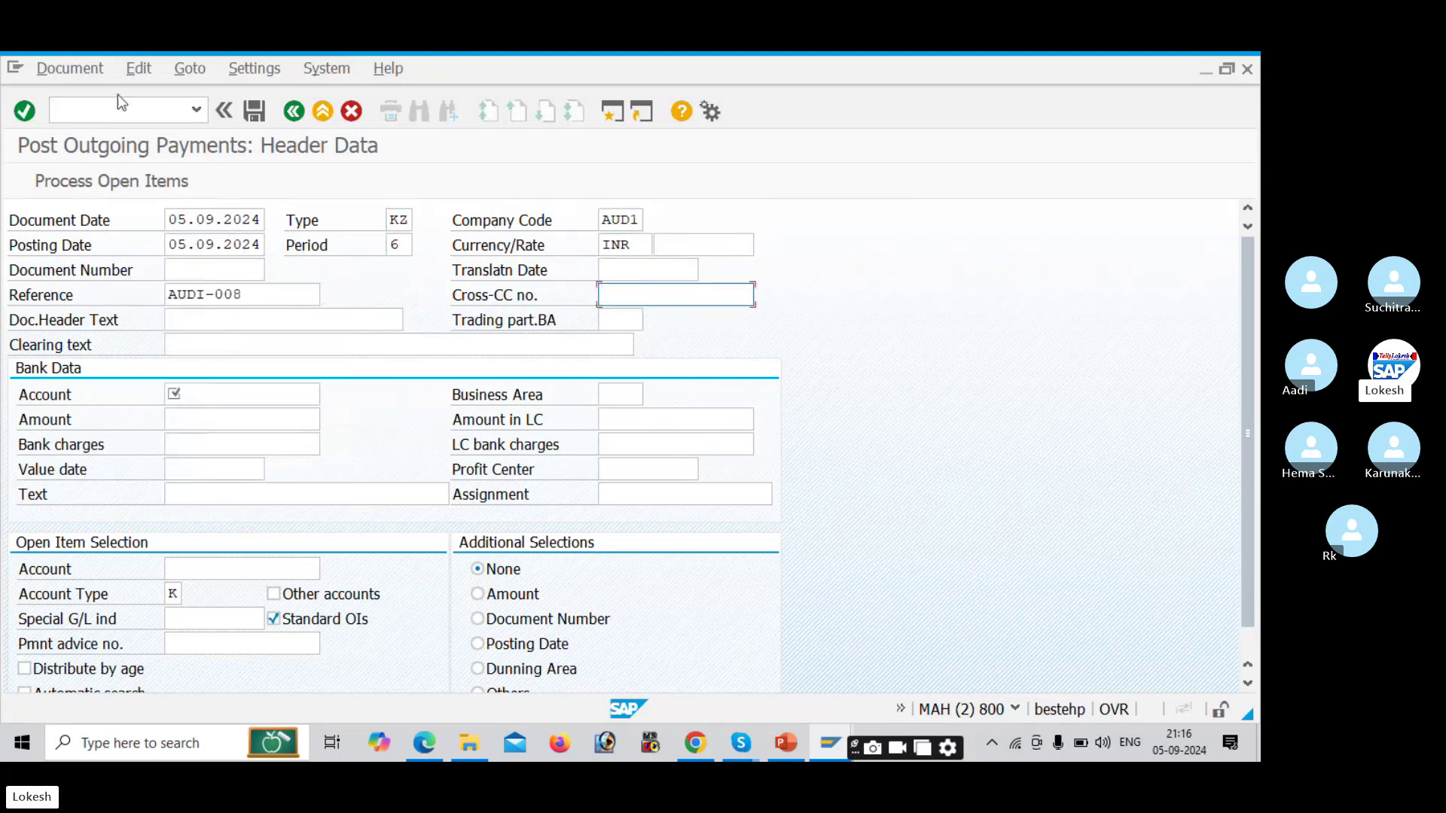
pyautogui.hotkey('shift', 'Tab')
pyautogui.press('BackSpace')
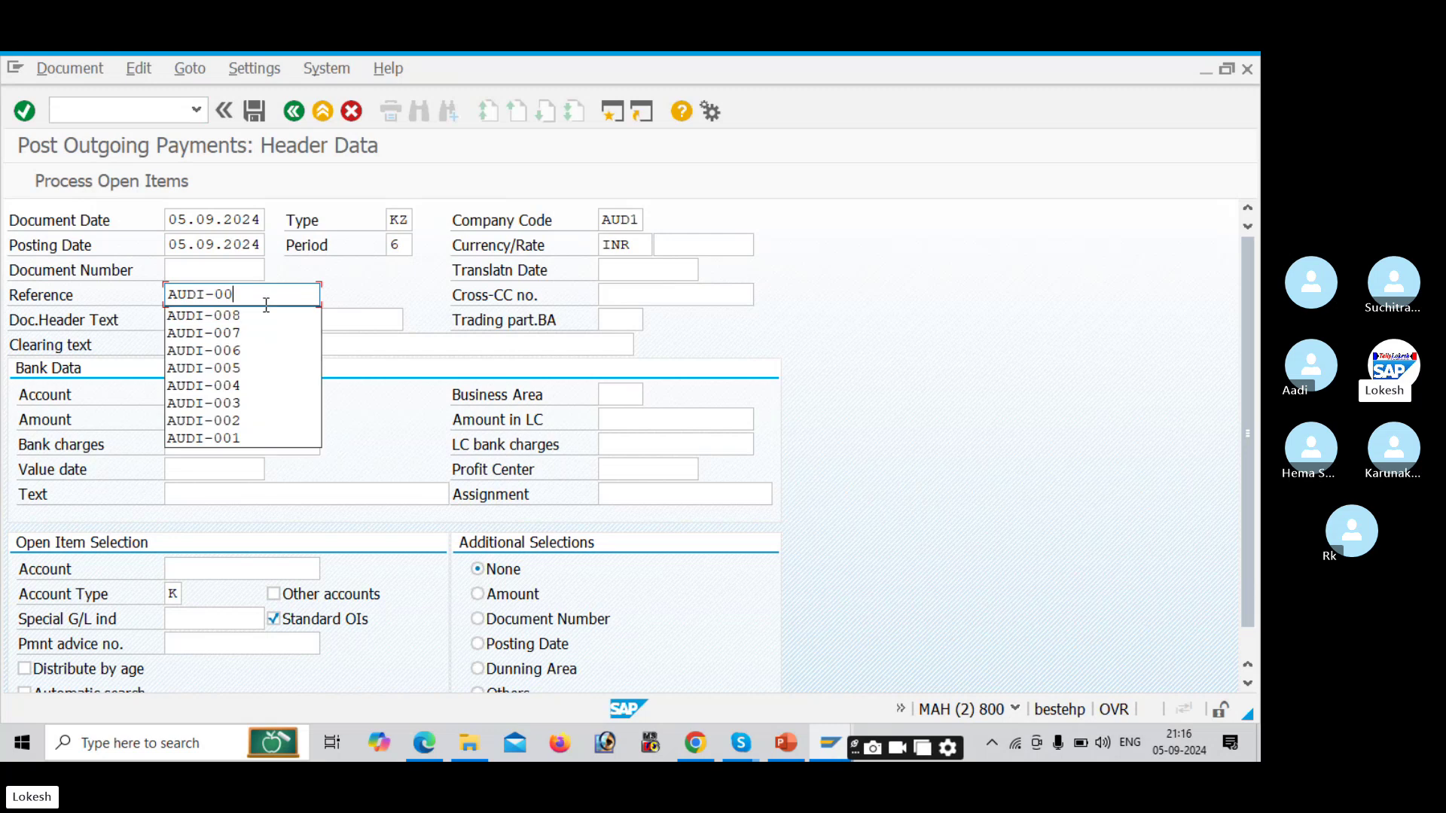
pyautogui.write('9')
pyautogui.press('Tab')
# Step: Set the outgoing payment's document header text to Vendor Payment
pyautogui.press('Tab')
pyautogui.press('Down')
pyautogui.press('Down')
pyautogui.press('Down')
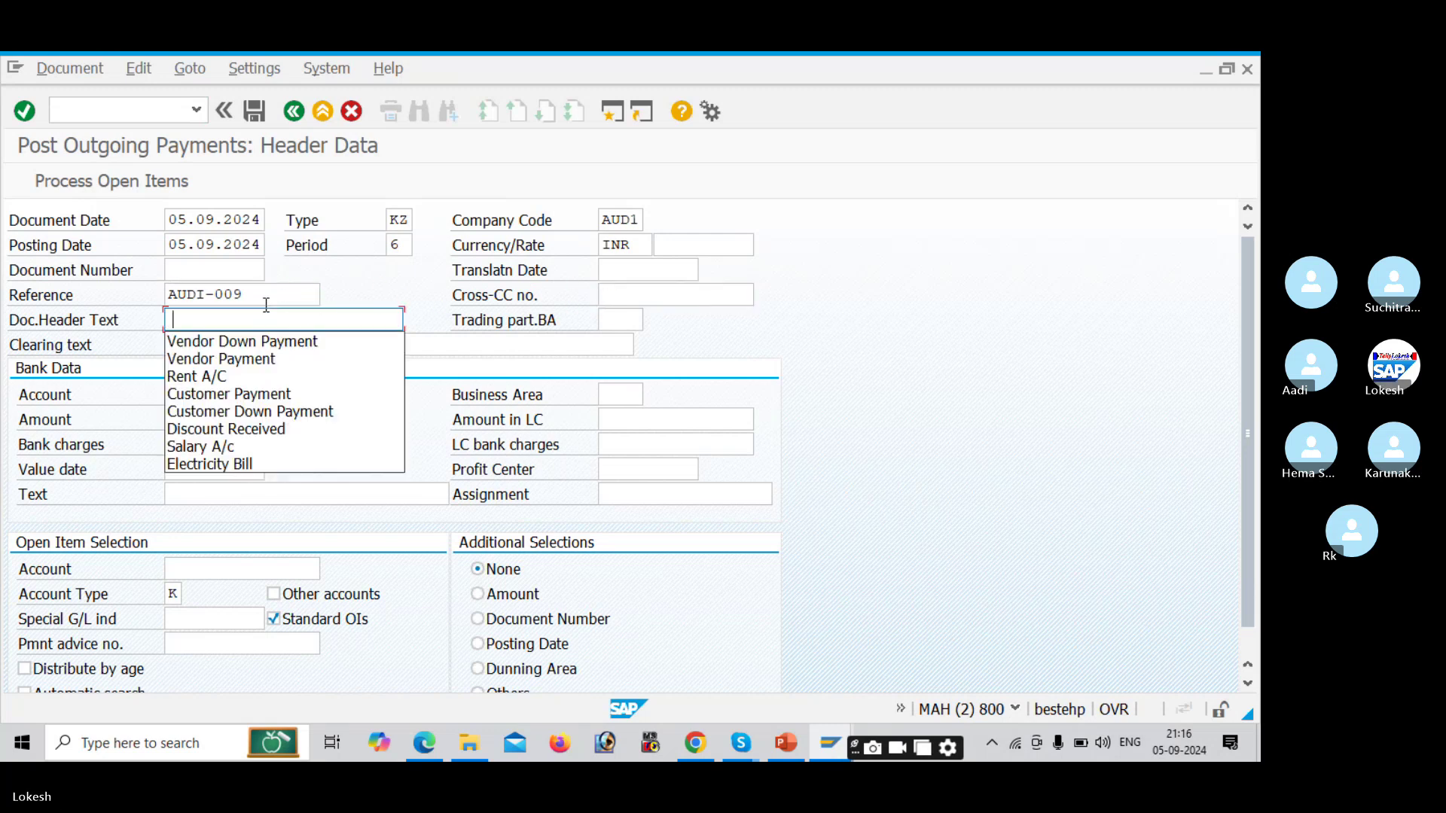
pyautogui.press('Return')
pyautogui.press('Tab')
pyautogui.press('Tab')
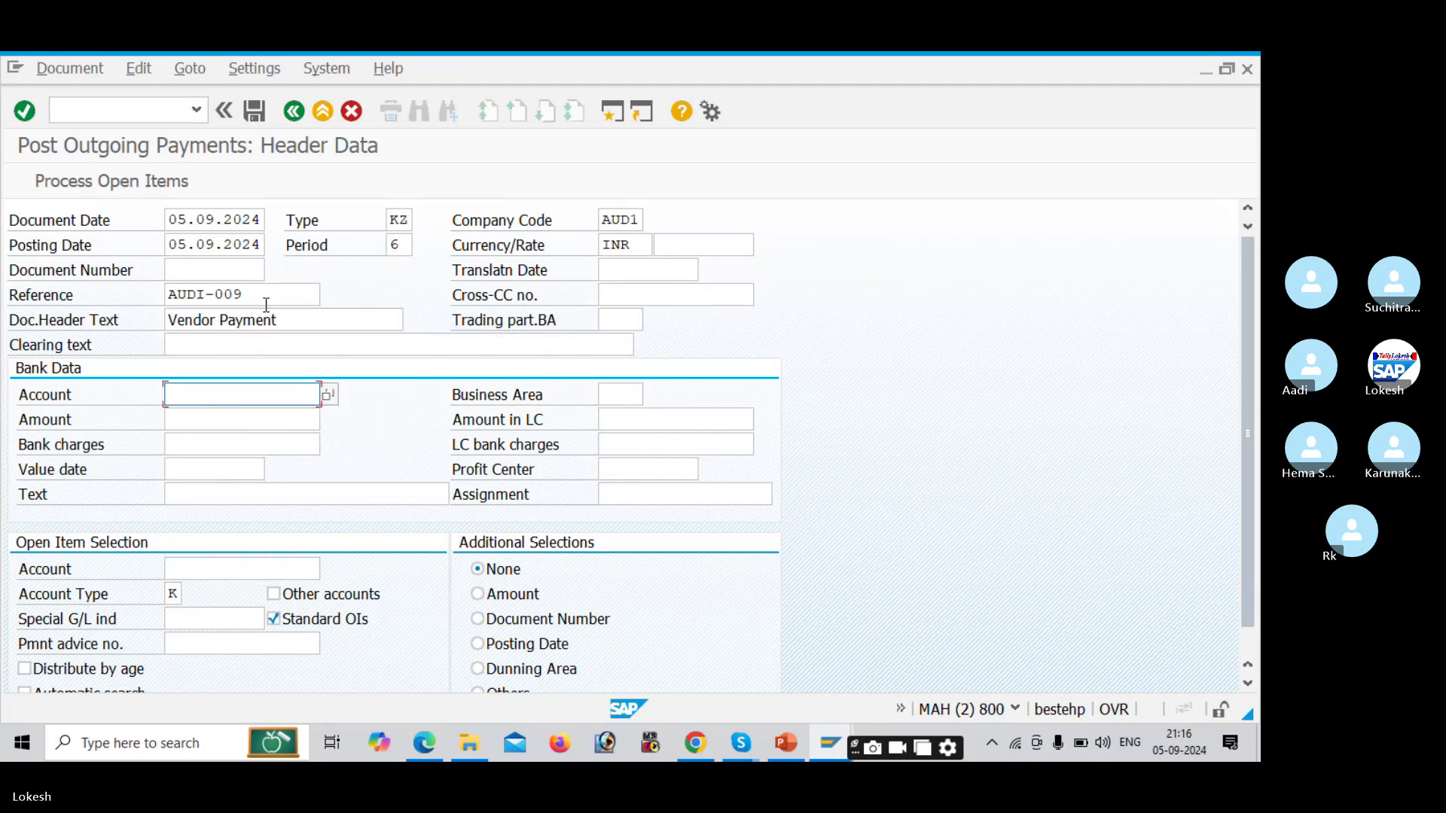
# Step: Enter the bank G/L account and an amount of 50000 in the outgoing payment's bank data
pyautogui.write('2')
pyautogui.press('Down')
pyautogui.press('Tab')
pyautogui.press('Tab')
pyautogui.write('5')
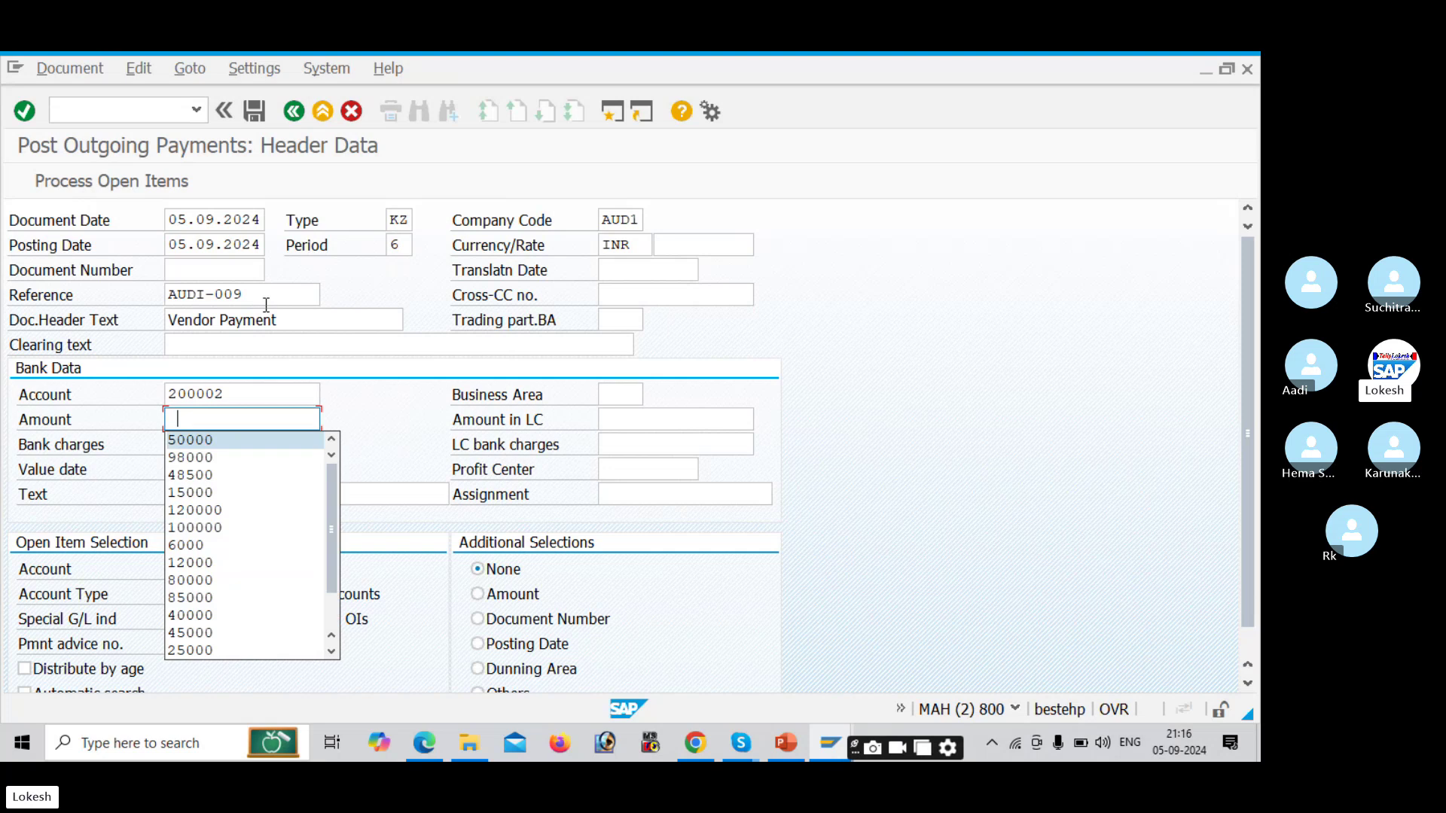
pyautogui.press('Down')
# Step: Set the bank data's value date to 05.09.2024 and its text to Vendor Invoice
pyautogui.press('Tab')
pyautogui.press('Tab')
pyautogui.press('Tab')
pyautogui.press('Tab')
pyautogui.press('Down')
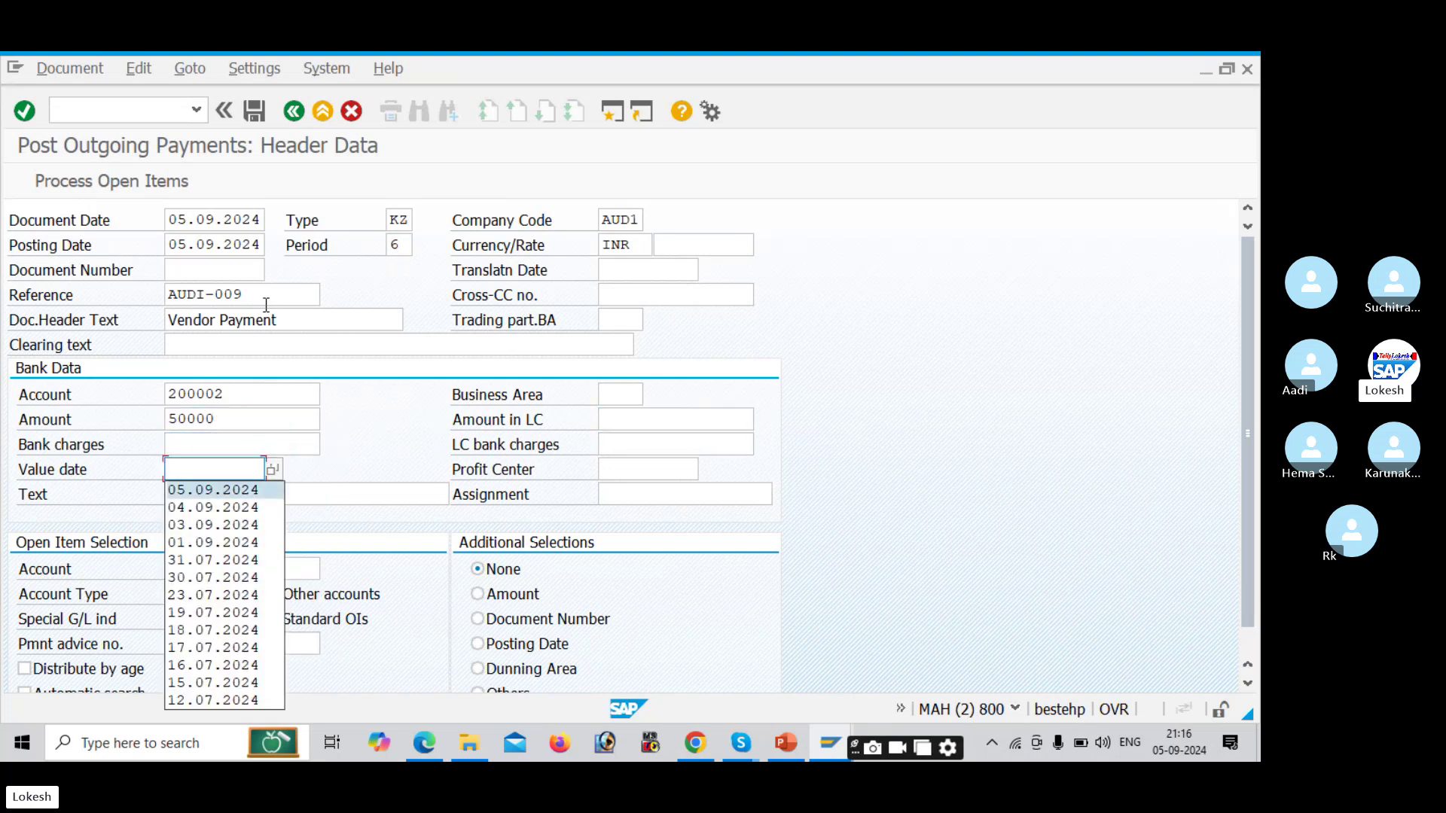
pyautogui.press('Return')
pyautogui.press('Tab')
pyautogui.press('Tab')
pyautogui.press('Down')
pyautogui.press('Return')
# Step: Process the open items of the AUDI PVT LTD vendor account and post the outgoing payment
pyautogui.press('Tab')
pyautogui.press('Tab')
pyautogui.write('1')
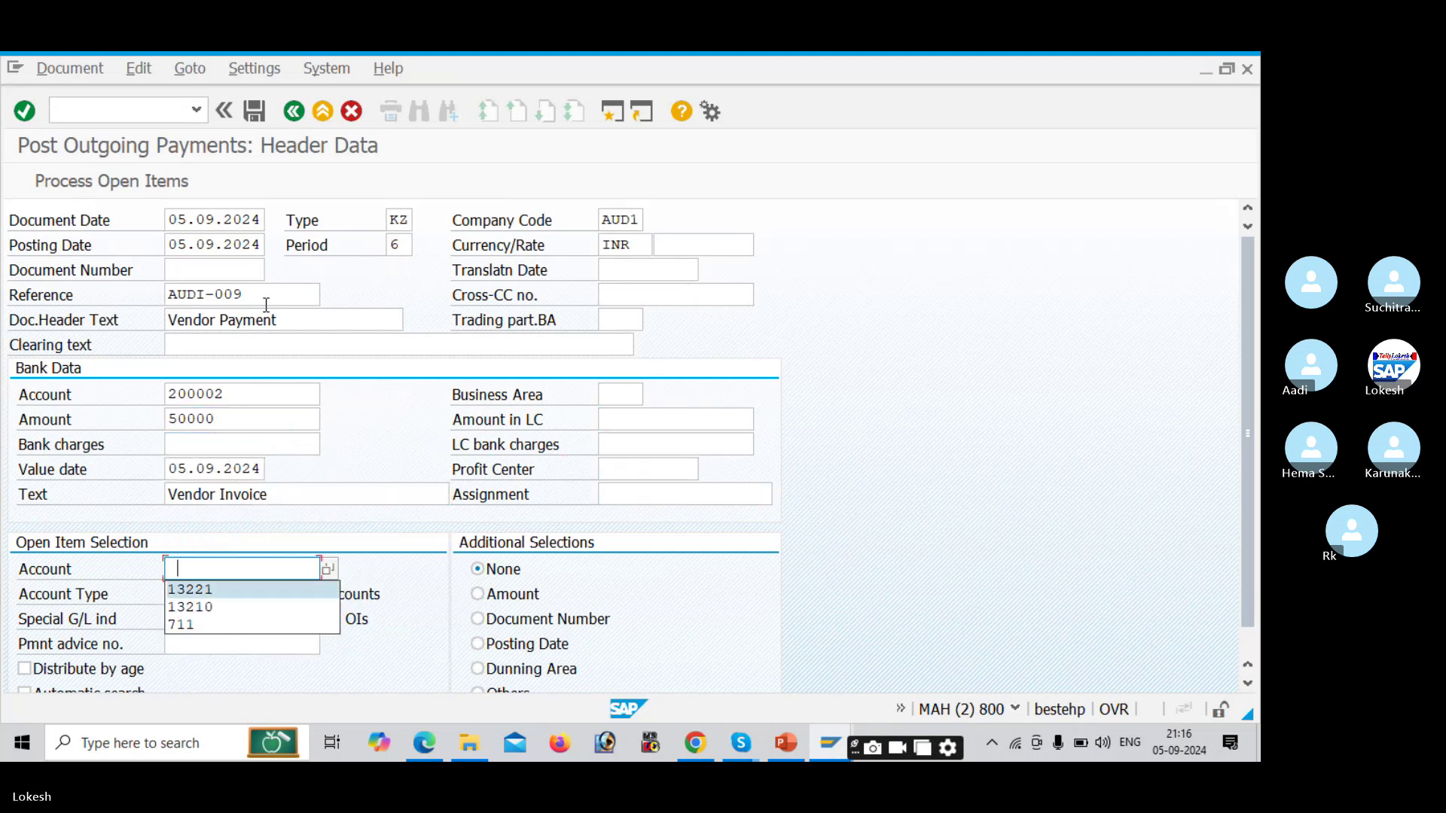
pyautogui.press('Down')
pyautogui.press('Return')
pyautogui.hotkey('shift', 'F4')
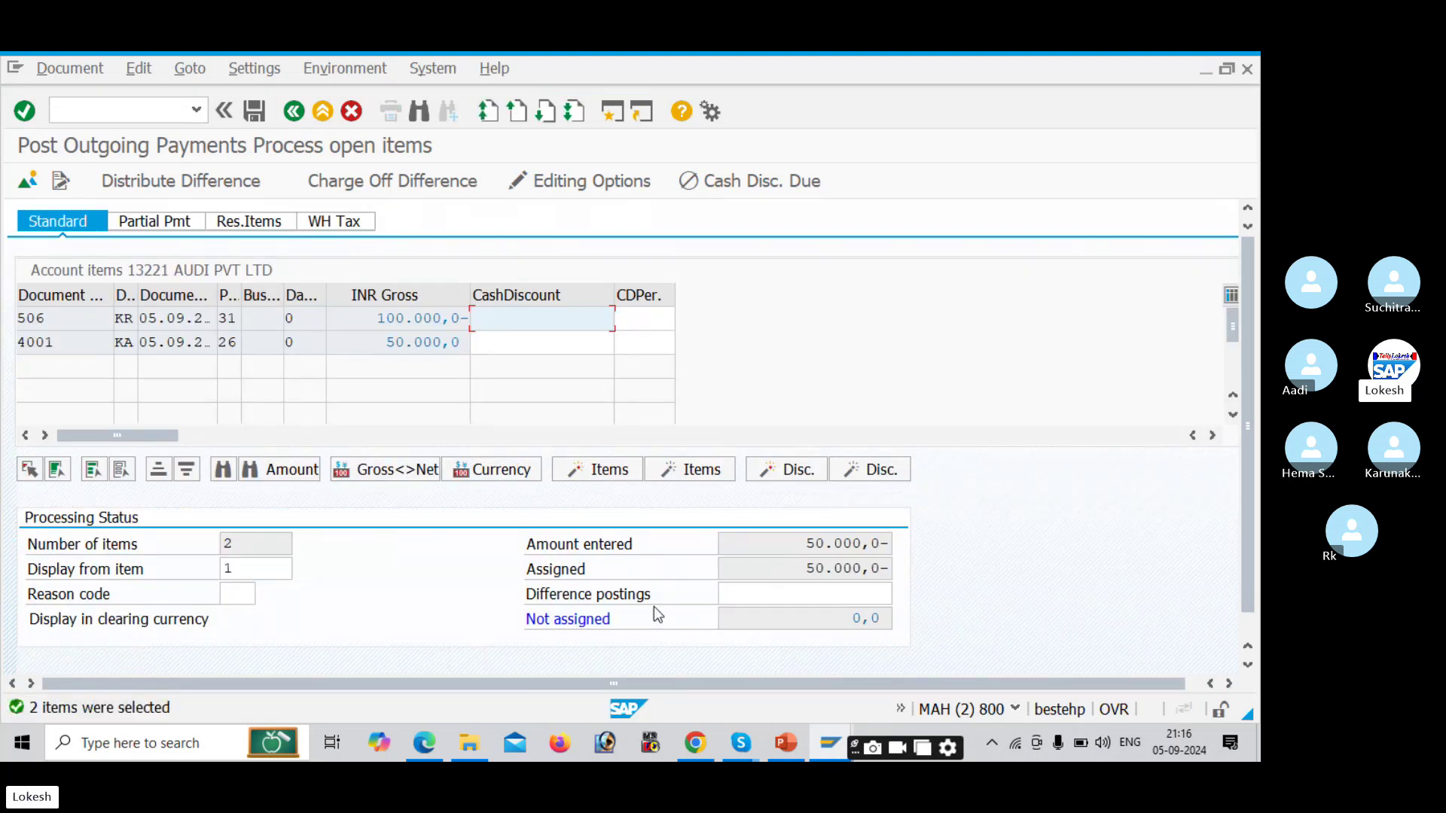
pyautogui.click(253, 113)
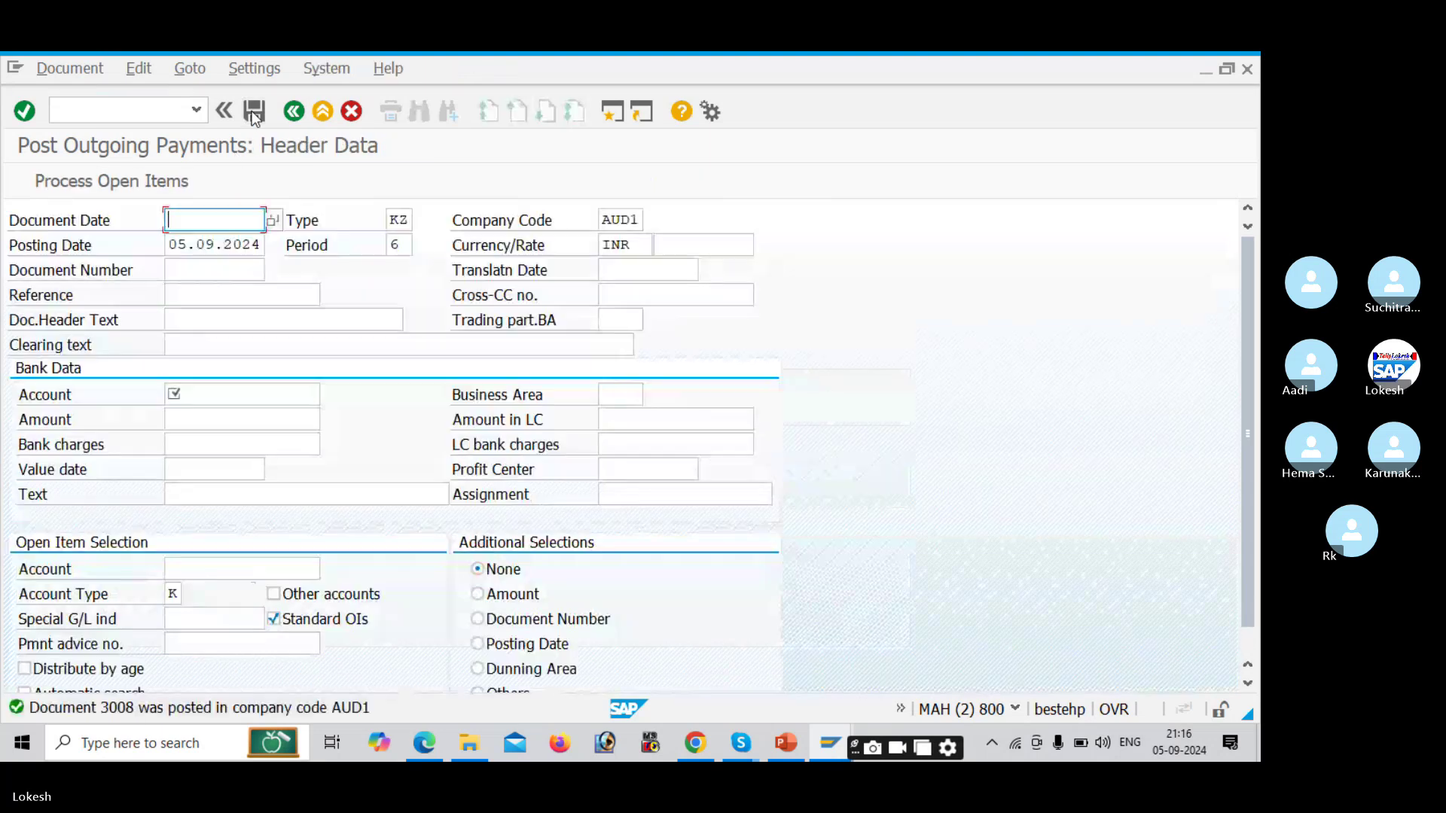
# Step: Switch to the Vendor Line Item Display session and refresh the vendor's open item list
pyautogui.hotkey('alt', 'Tab')
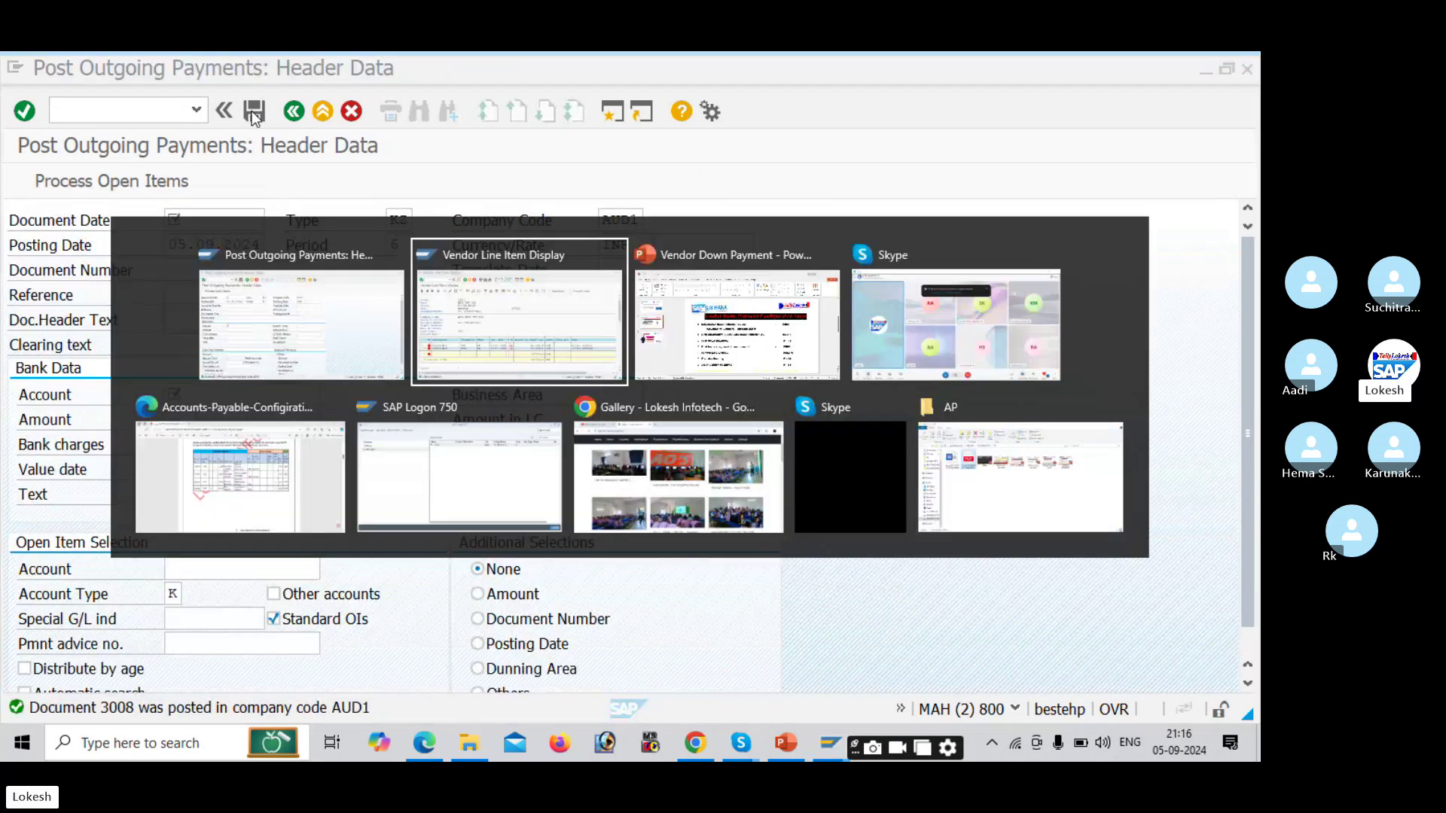
pyautogui.click(56, 69)
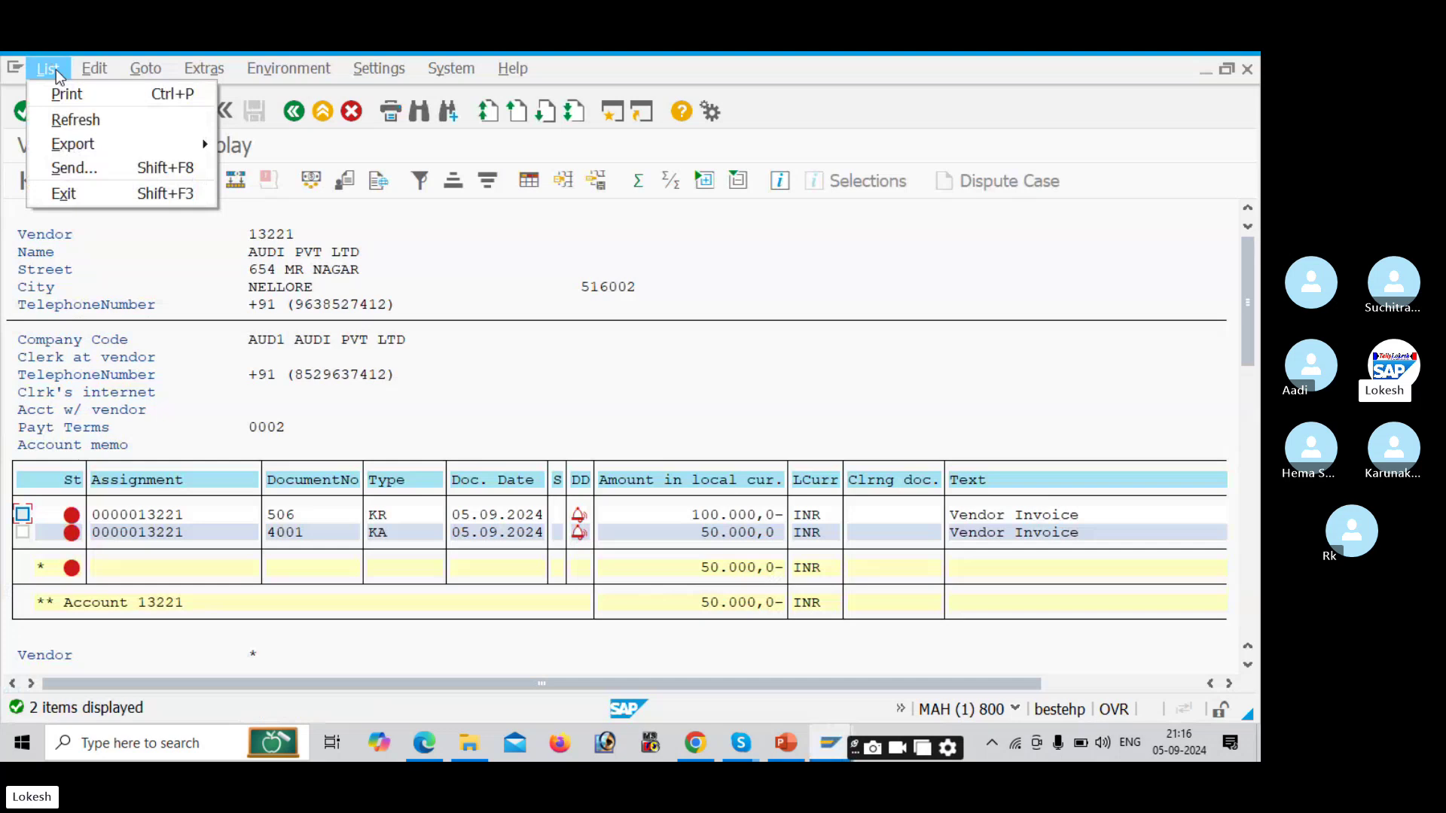
pyautogui.click(75, 118)
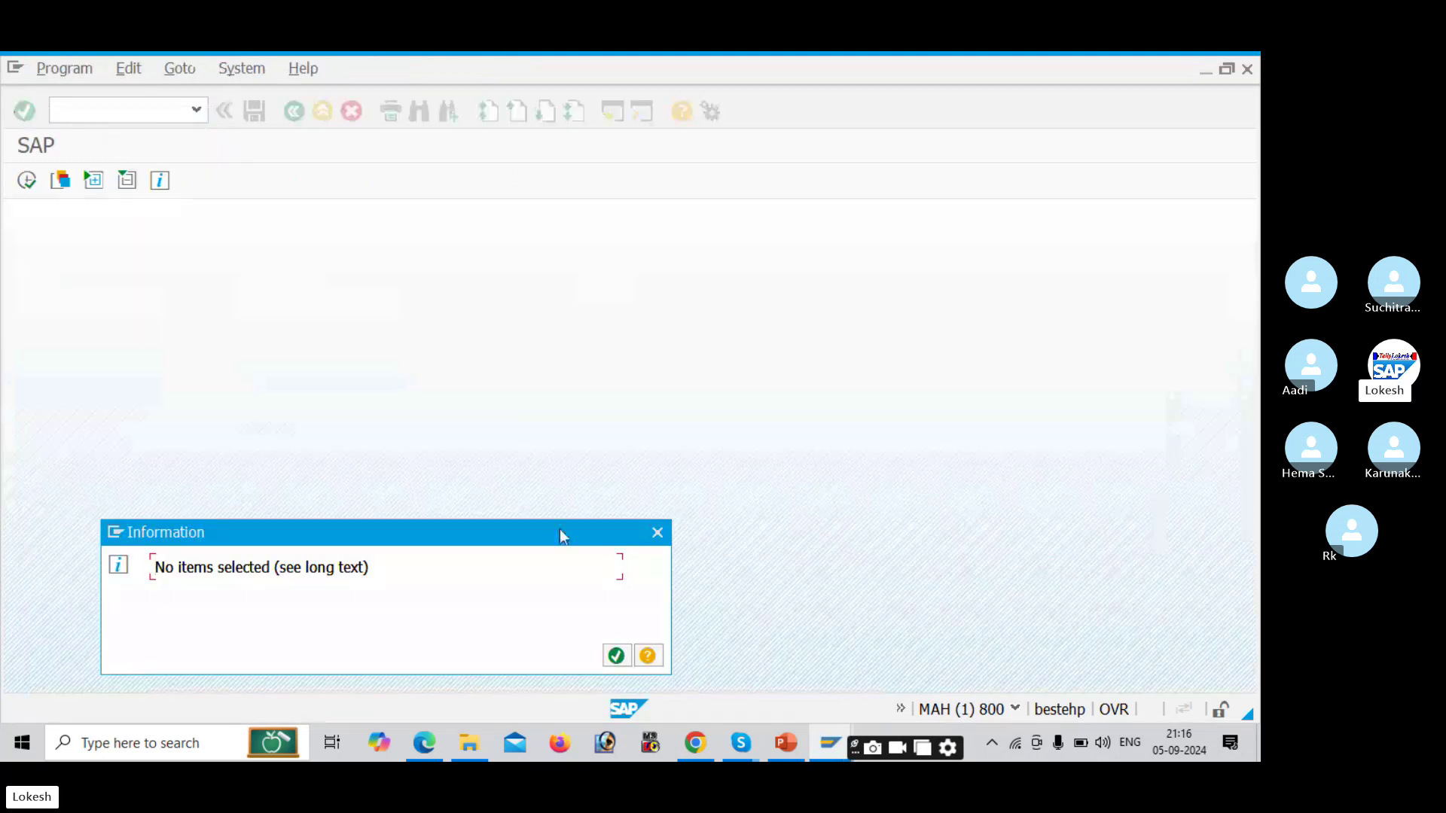
pyautogui.click(616, 655)
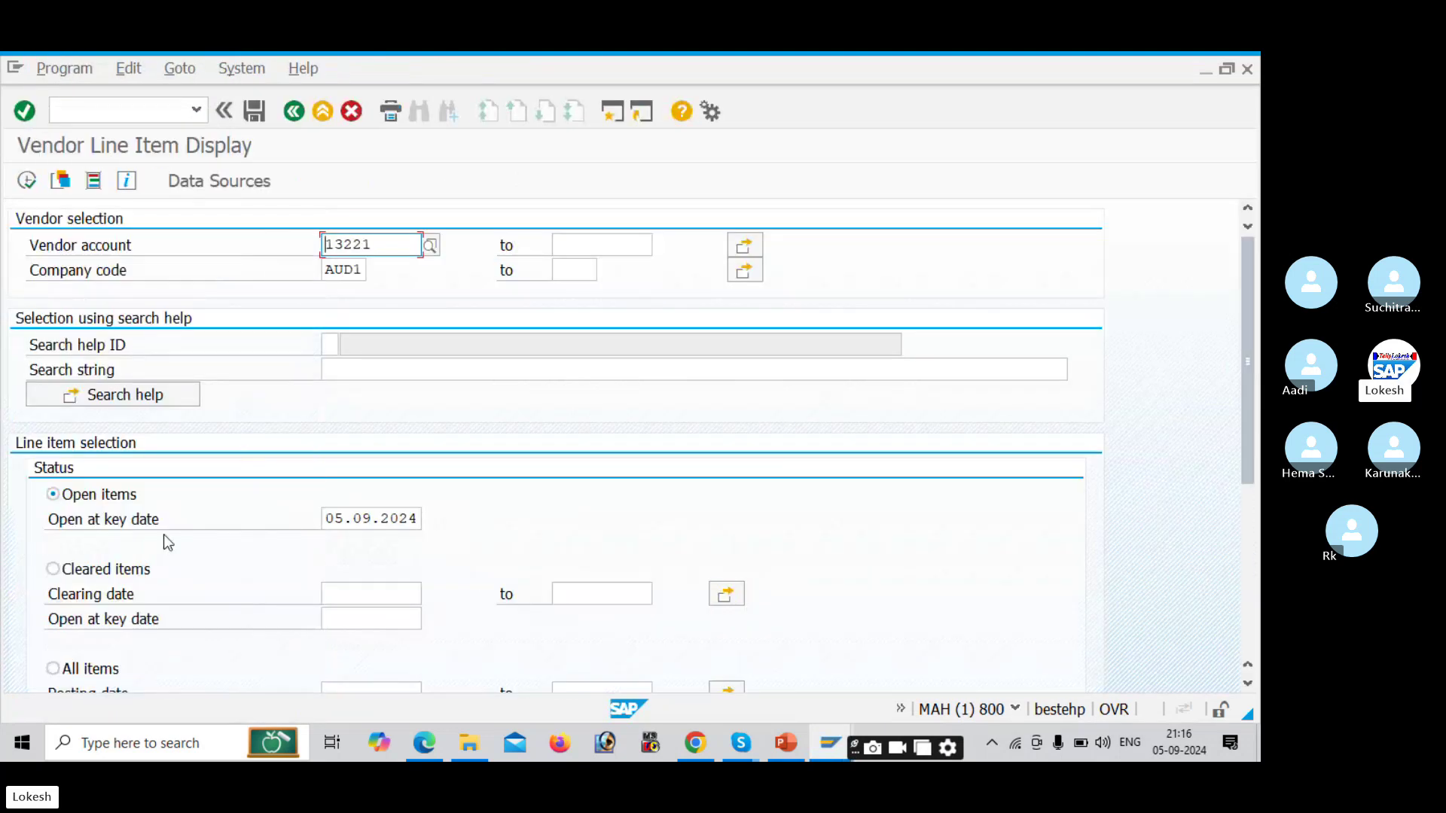
# Step: Display the vendor's cleared items in company code AUD1 with clearing date 05.09.2024
pyautogui.click(54, 570)
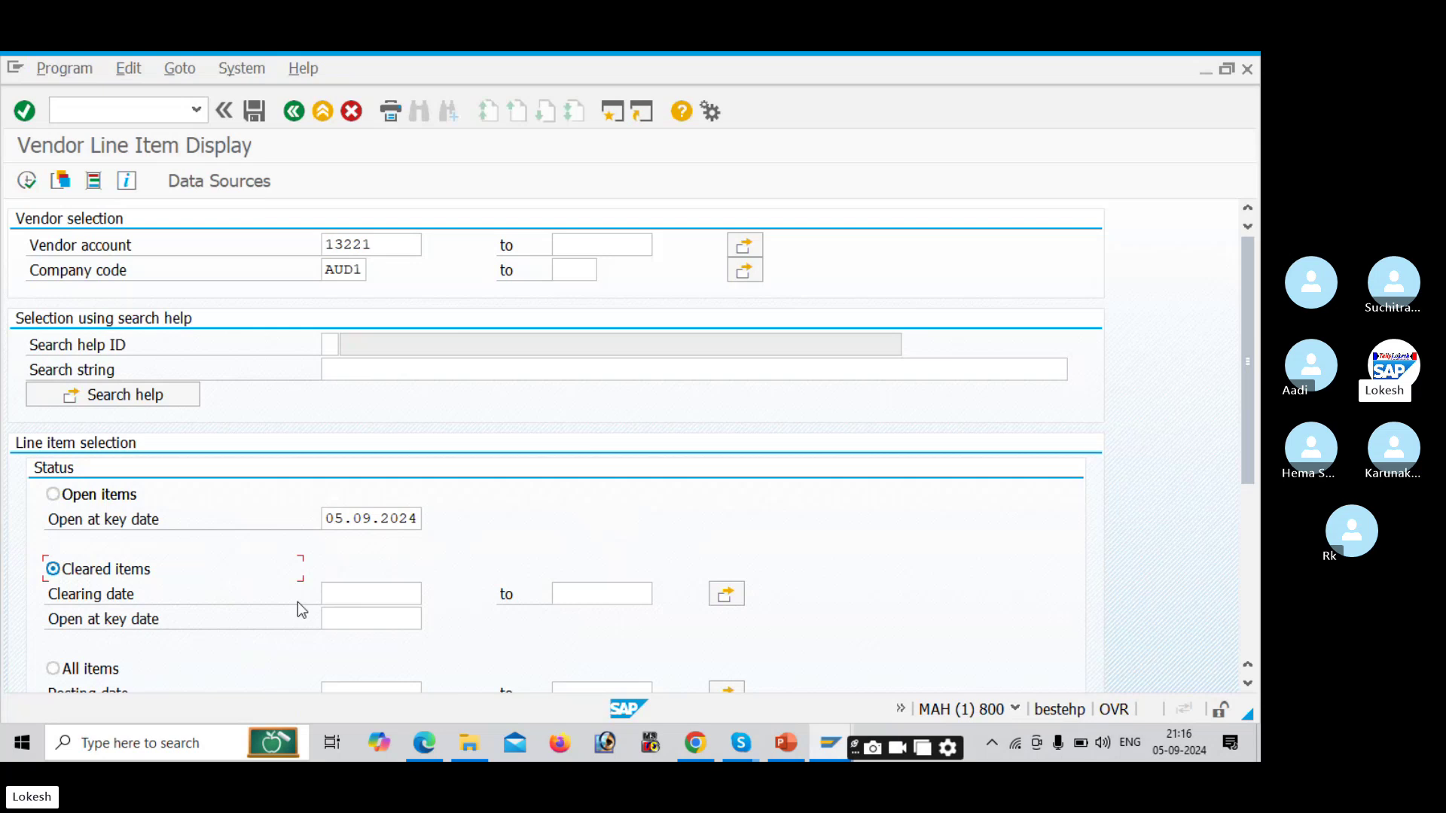
pyautogui.click(372, 595)
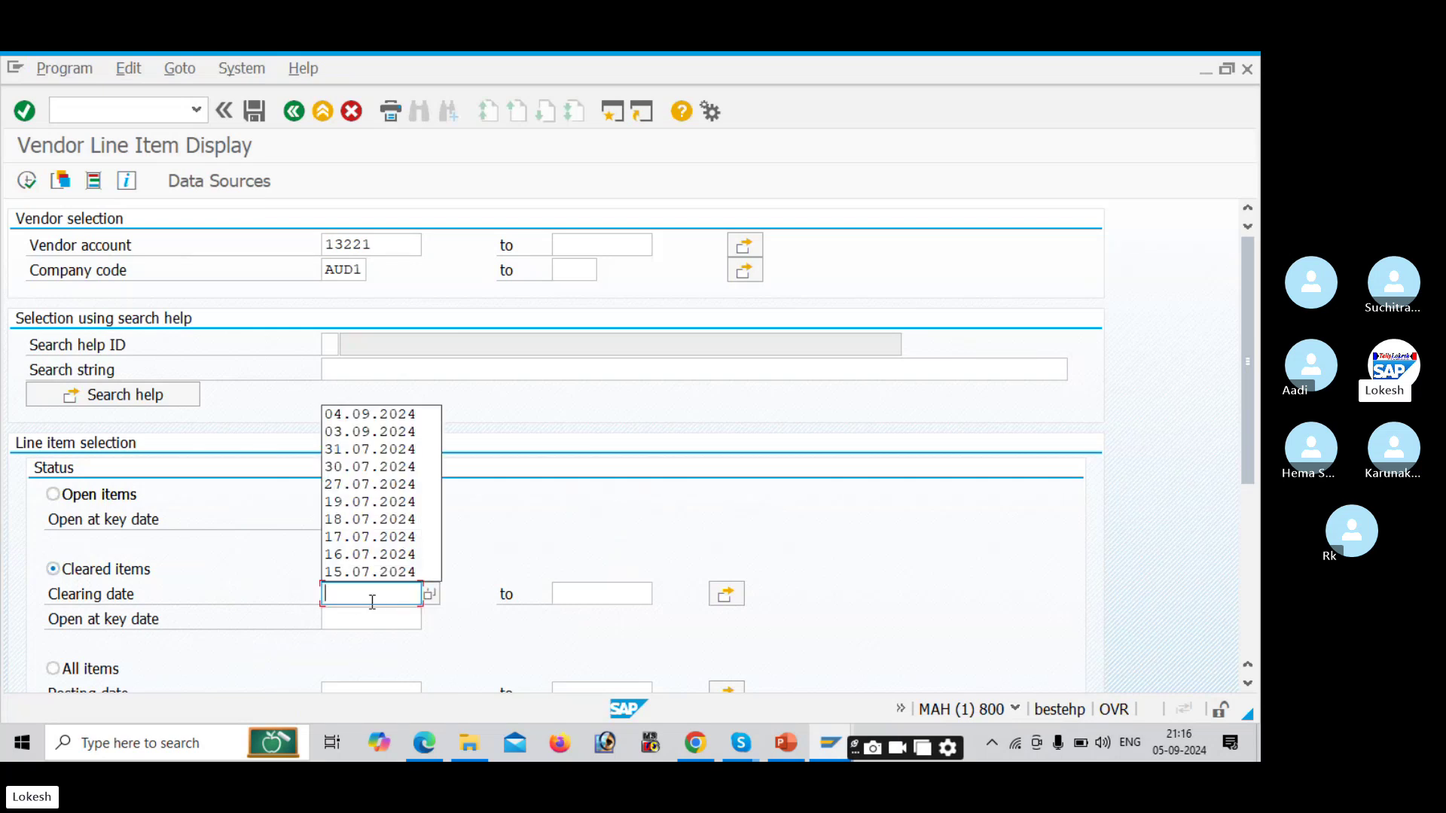
pyautogui.write('05.09')
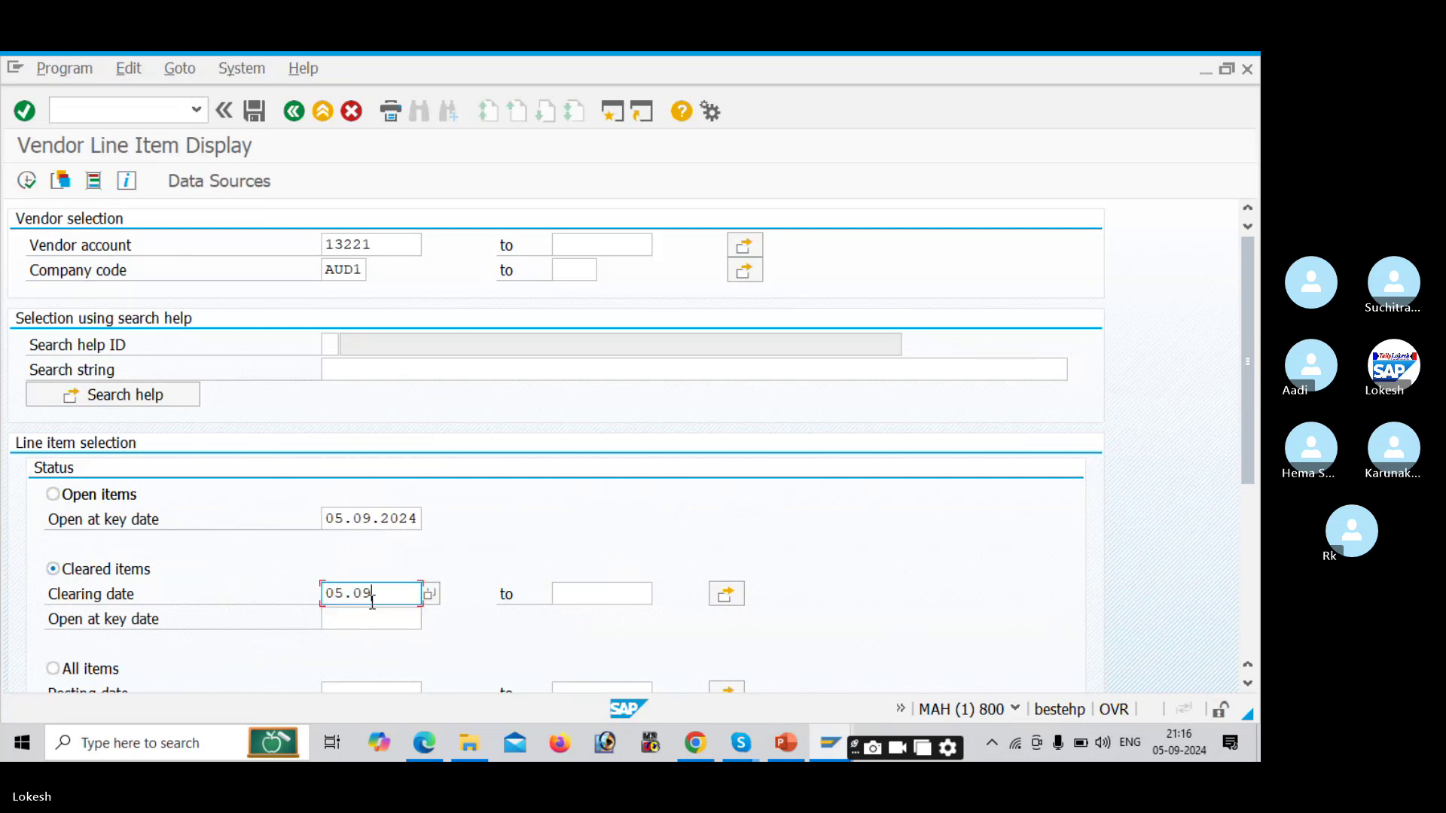
pyautogui.write('.2024')
pyautogui.press('Tab')
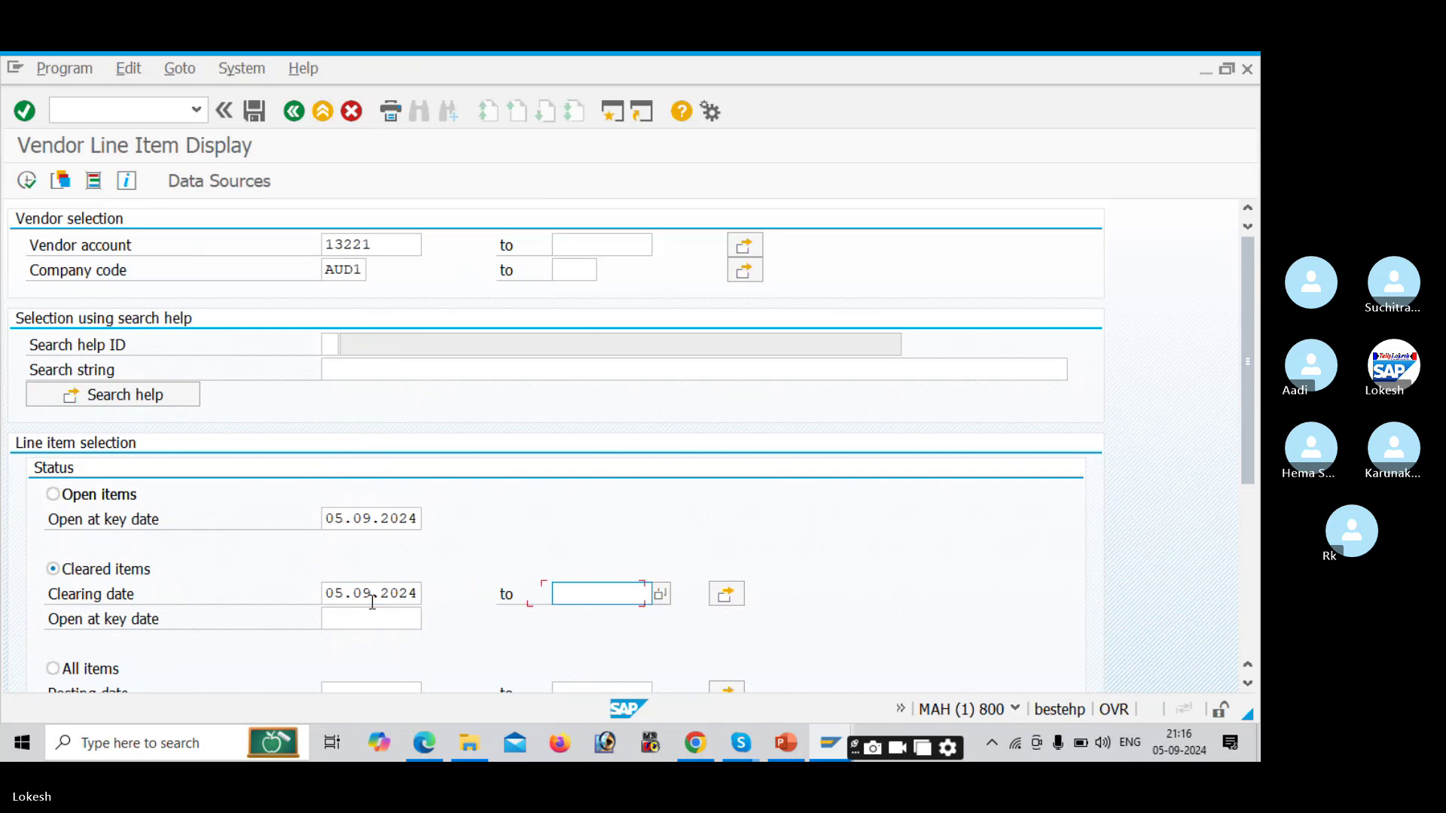
pyautogui.click(32, 188)
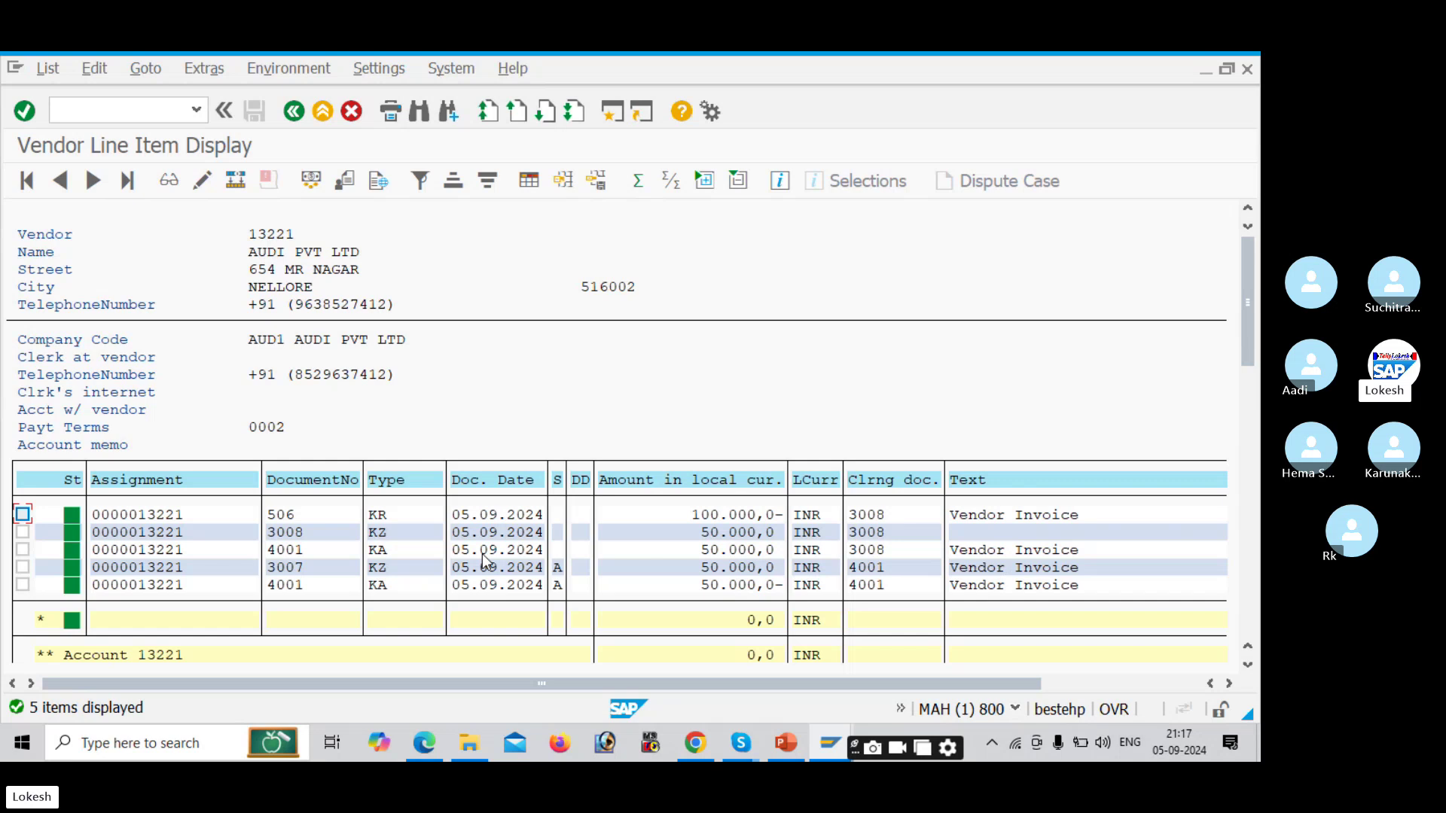
# Step: Switch back to the Post Outgoing Payments session
pyautogui.hotkey('alt', 'Tab')
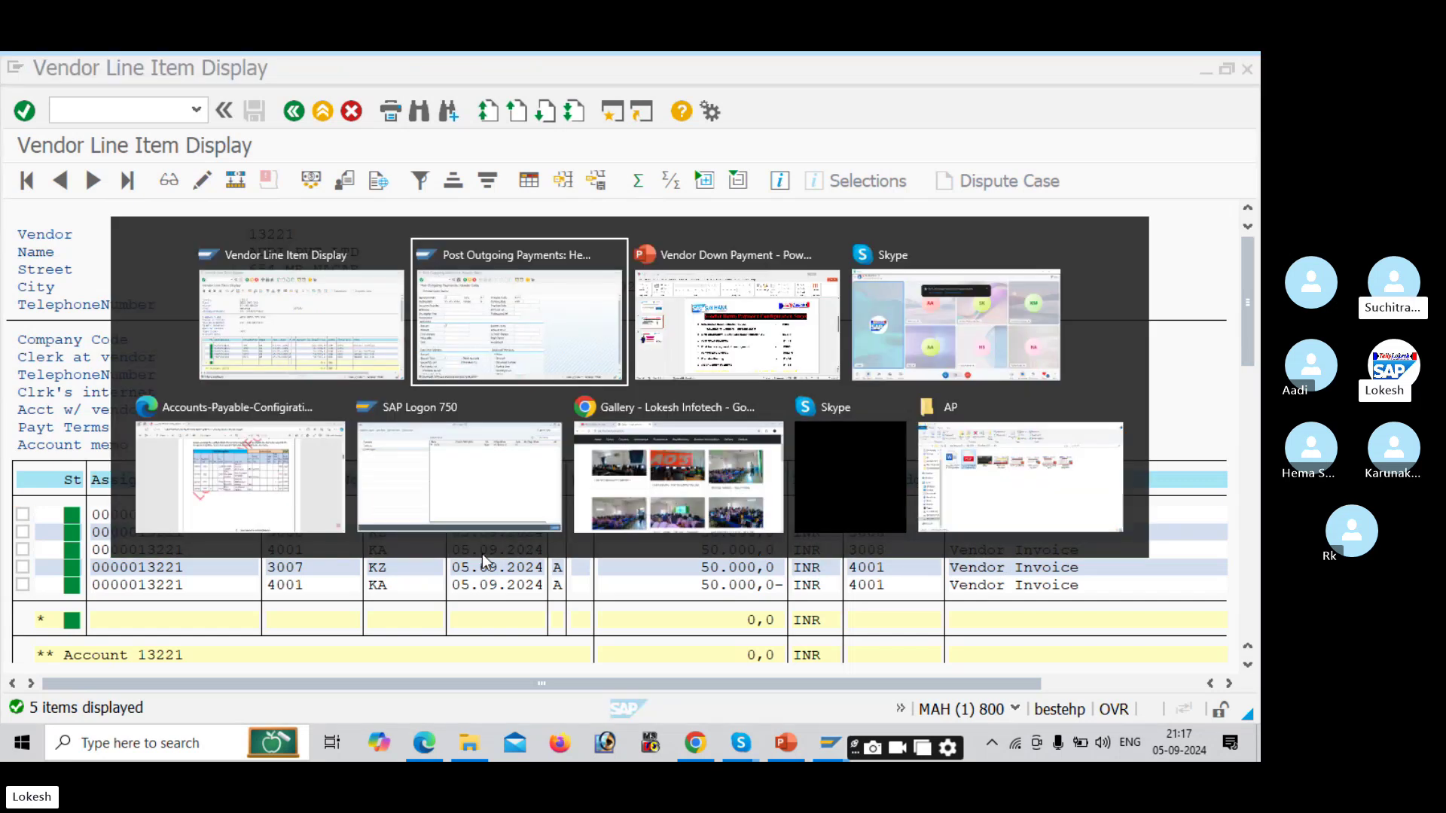